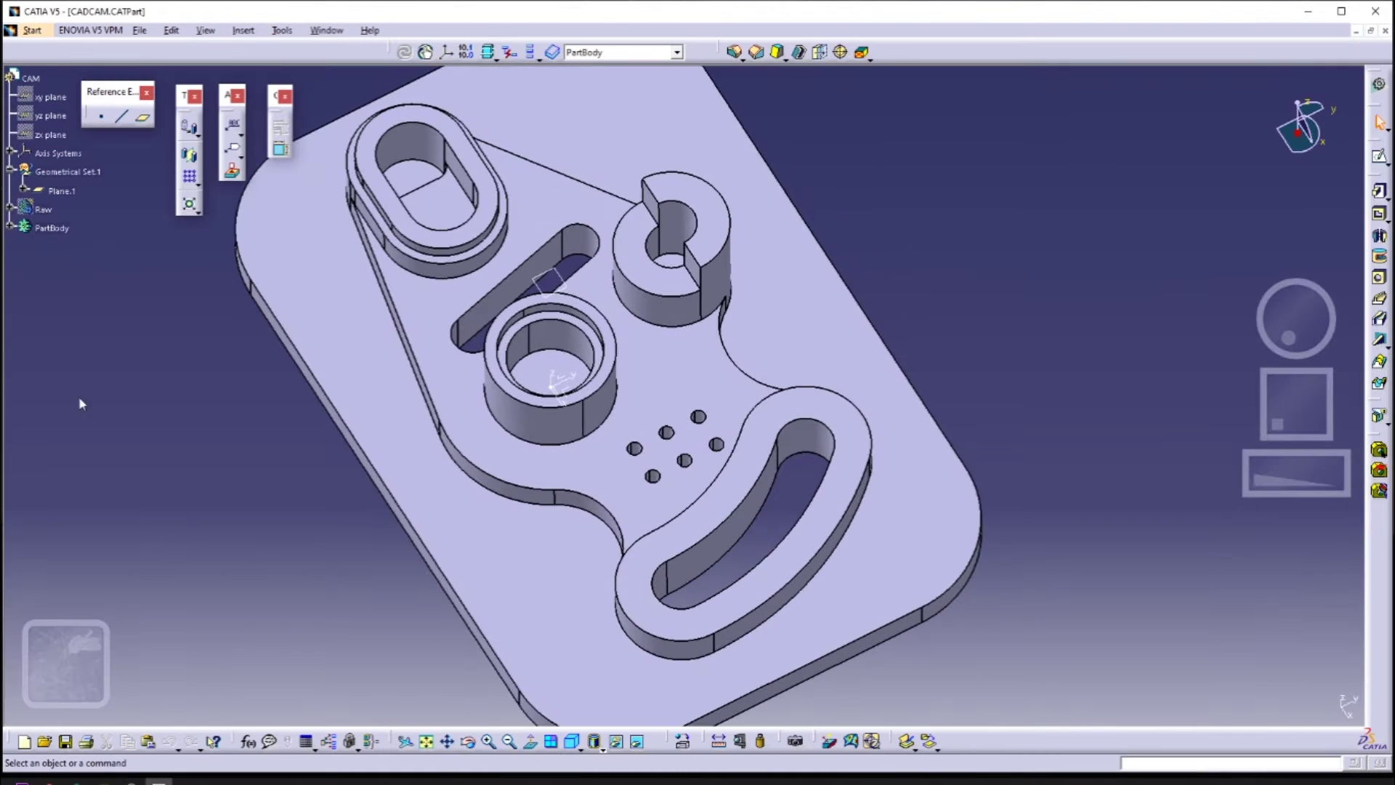
# Insert a new body named Raw under the CAM part
pyautogui.moveTo(233, 306); pyautogui.dragTo(437, 486, button='middle')
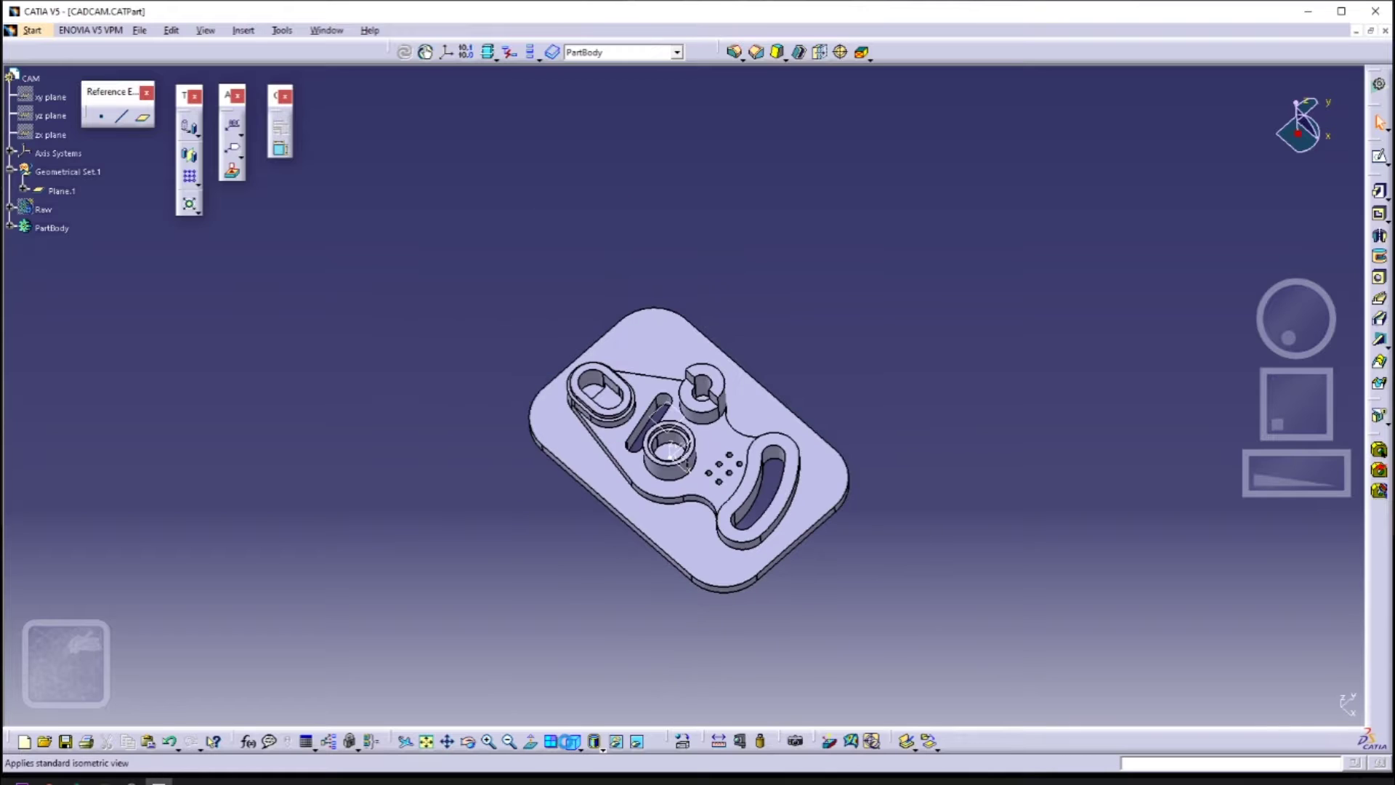
pyautogui.click(572, 741)
pyautogui.keyDown('ctrl'); pyautogui.moveTo(831, 530); pyautogui.dragTo(836, 495, button='middle'); pyautogui.keyUp('ctrl')
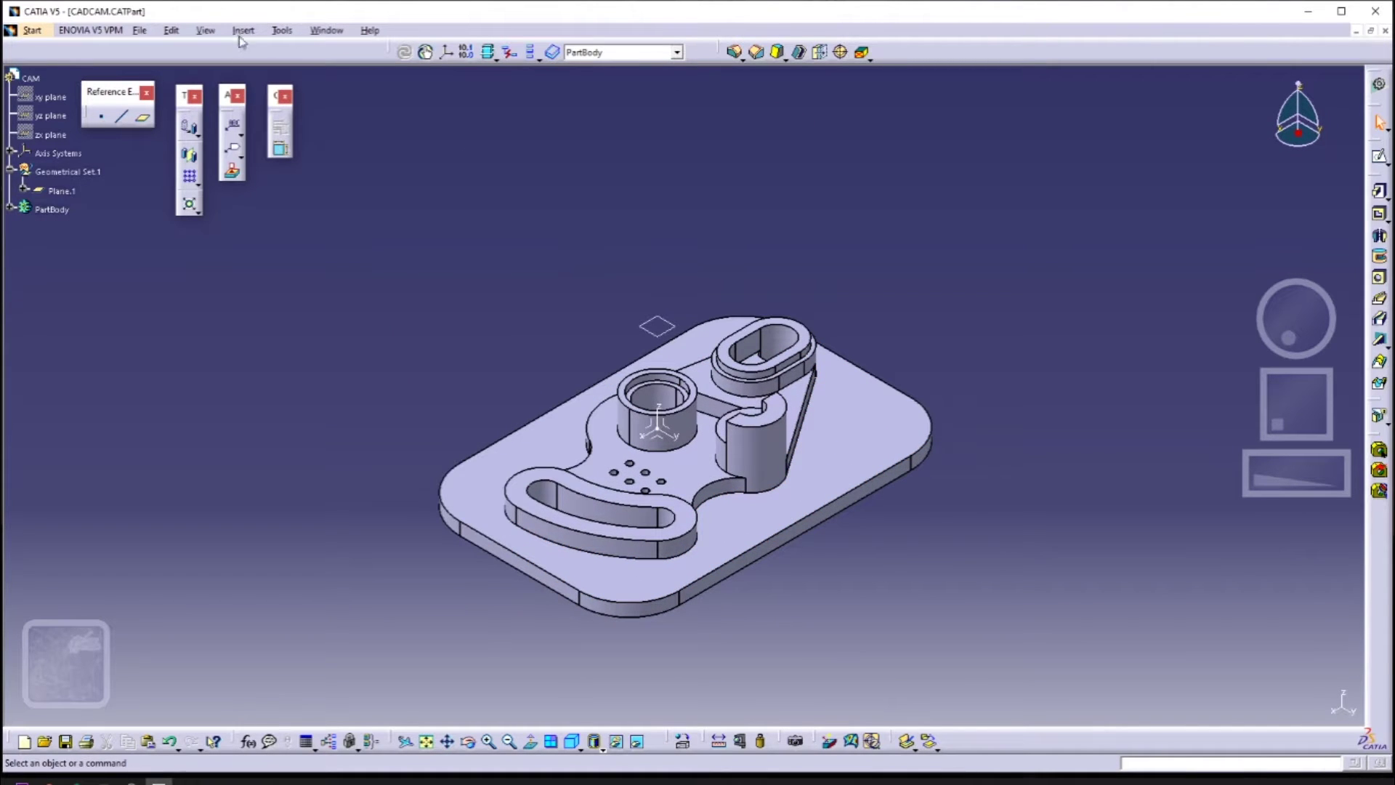
pyautogui.click(243, 30)
pyautogui.click(270, 82)
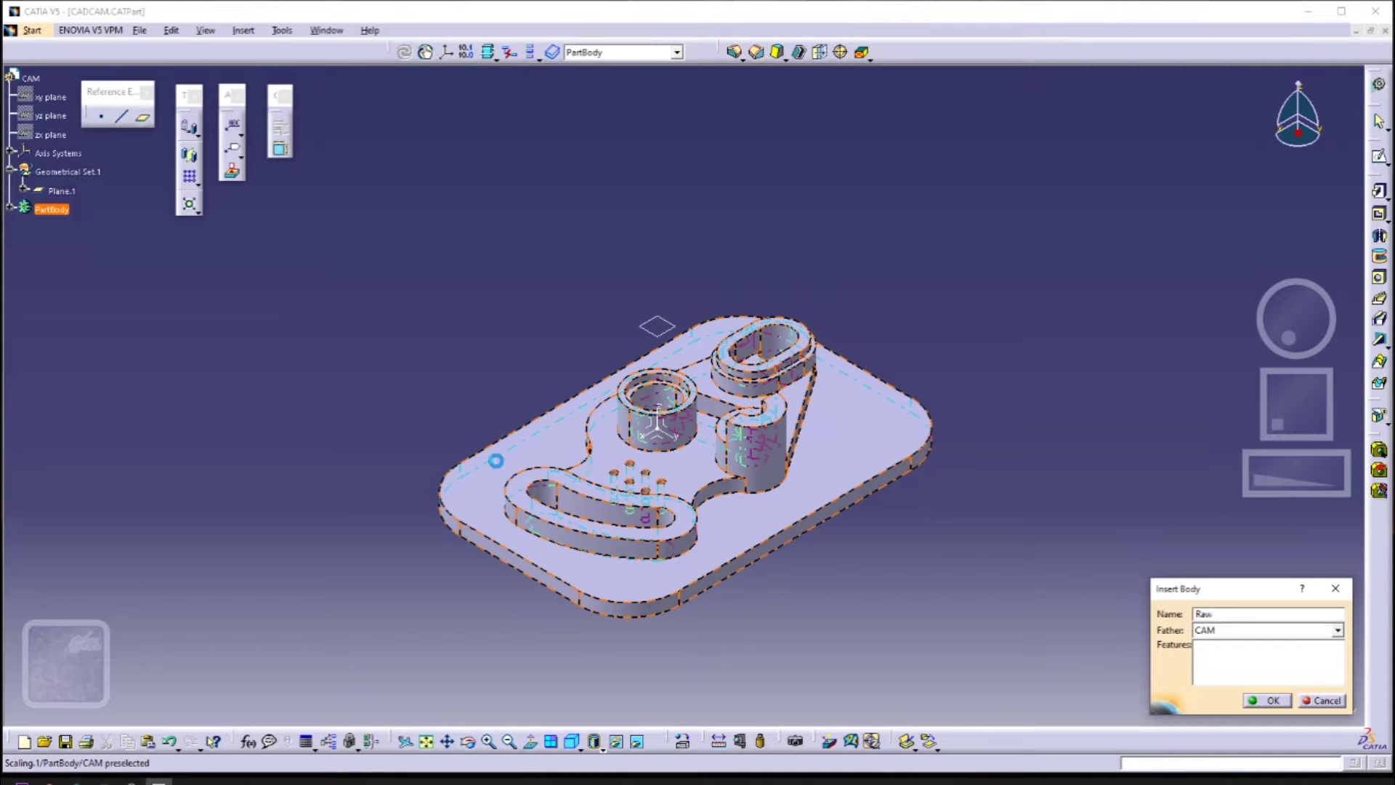
pyautogui.press('Return')
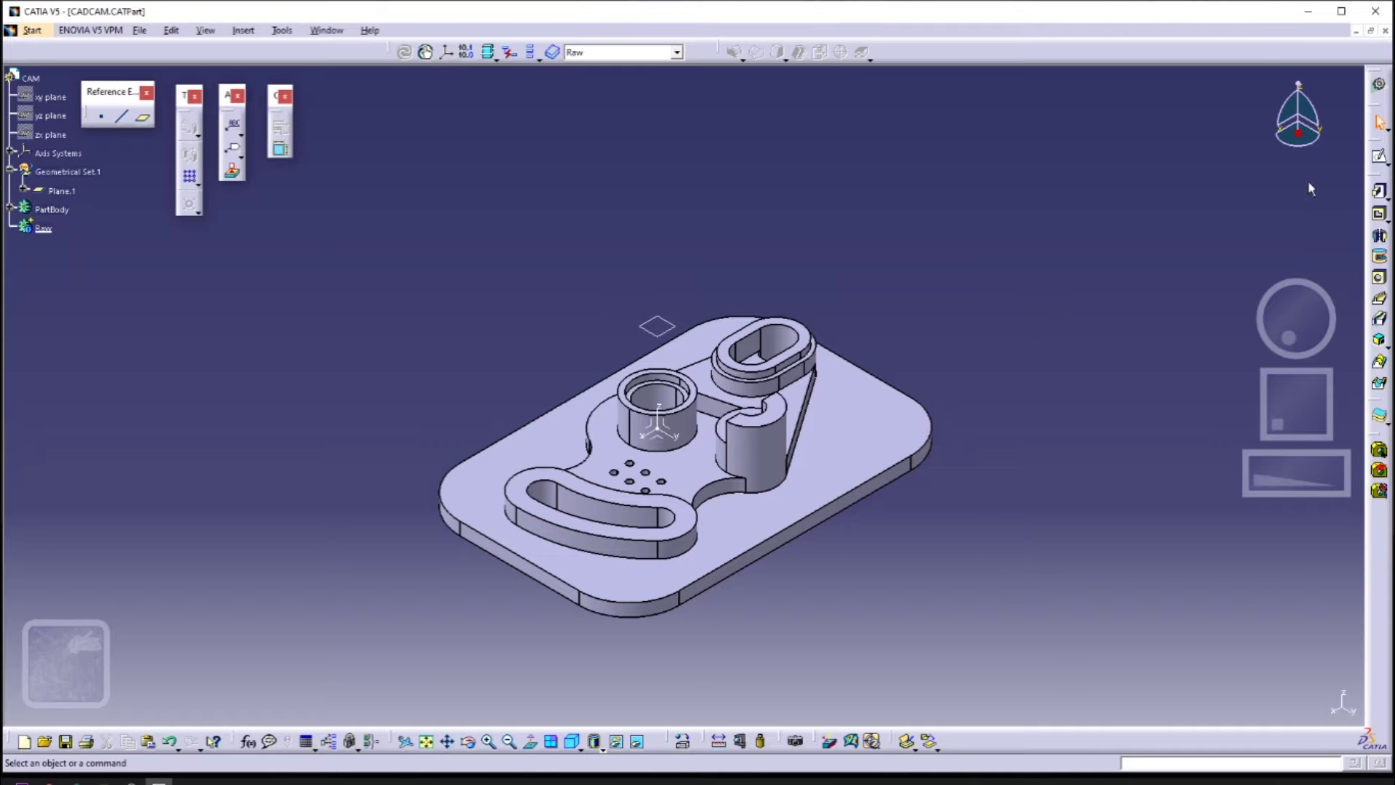
# Sketch a rectangle on the plate's underside that encloses the plate's full rounded outline
pyautogui.click(1378, 156)
pyautogui.moveTo(610, 425); pyautogui.dragTo(525, 240, button='middle')
pyautogui.click(523, 361)
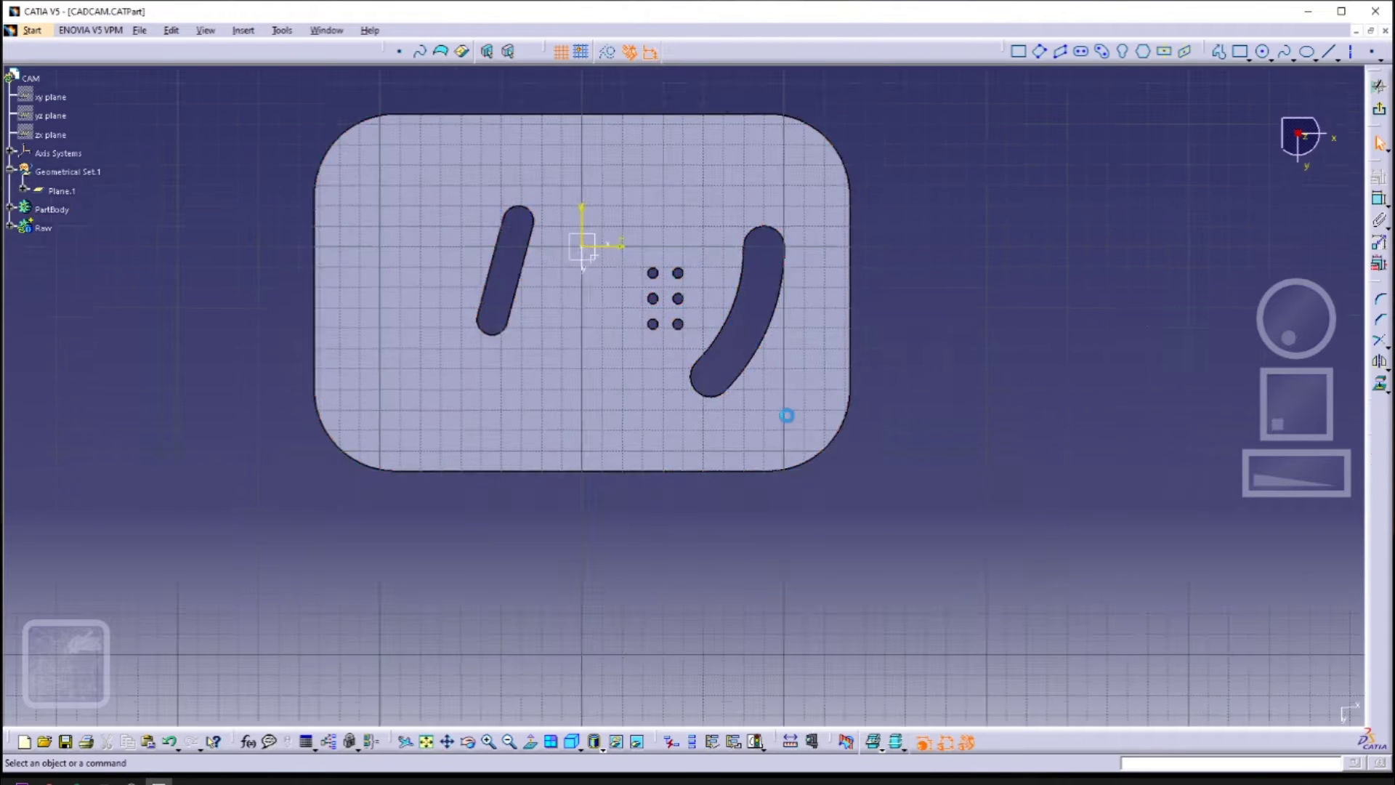
pyautogui.click(1018, 50)
pyautogui.click(389, 176)
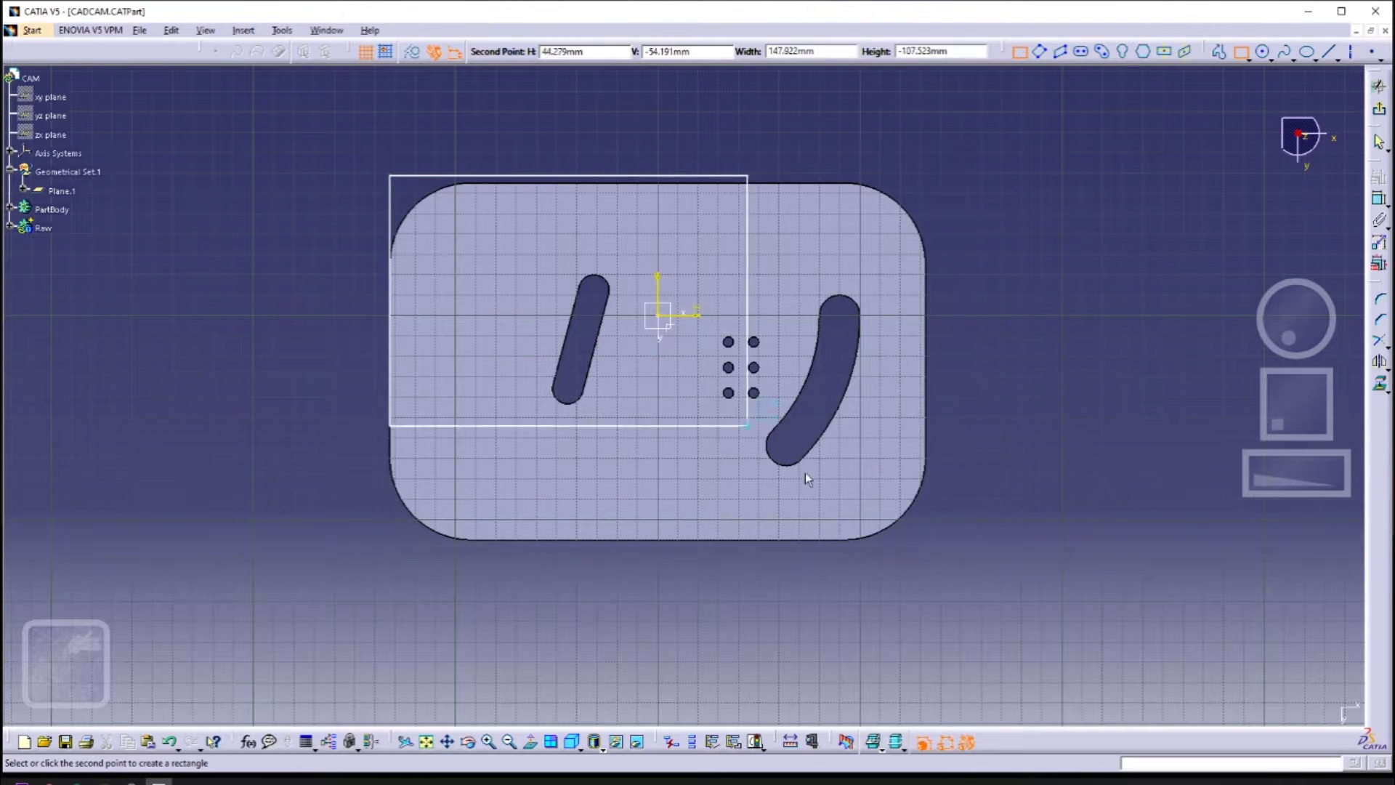
pyautogui.click(931, 549)
pyautogui.click(393, 182)
pyautogui.click(1378, 109)
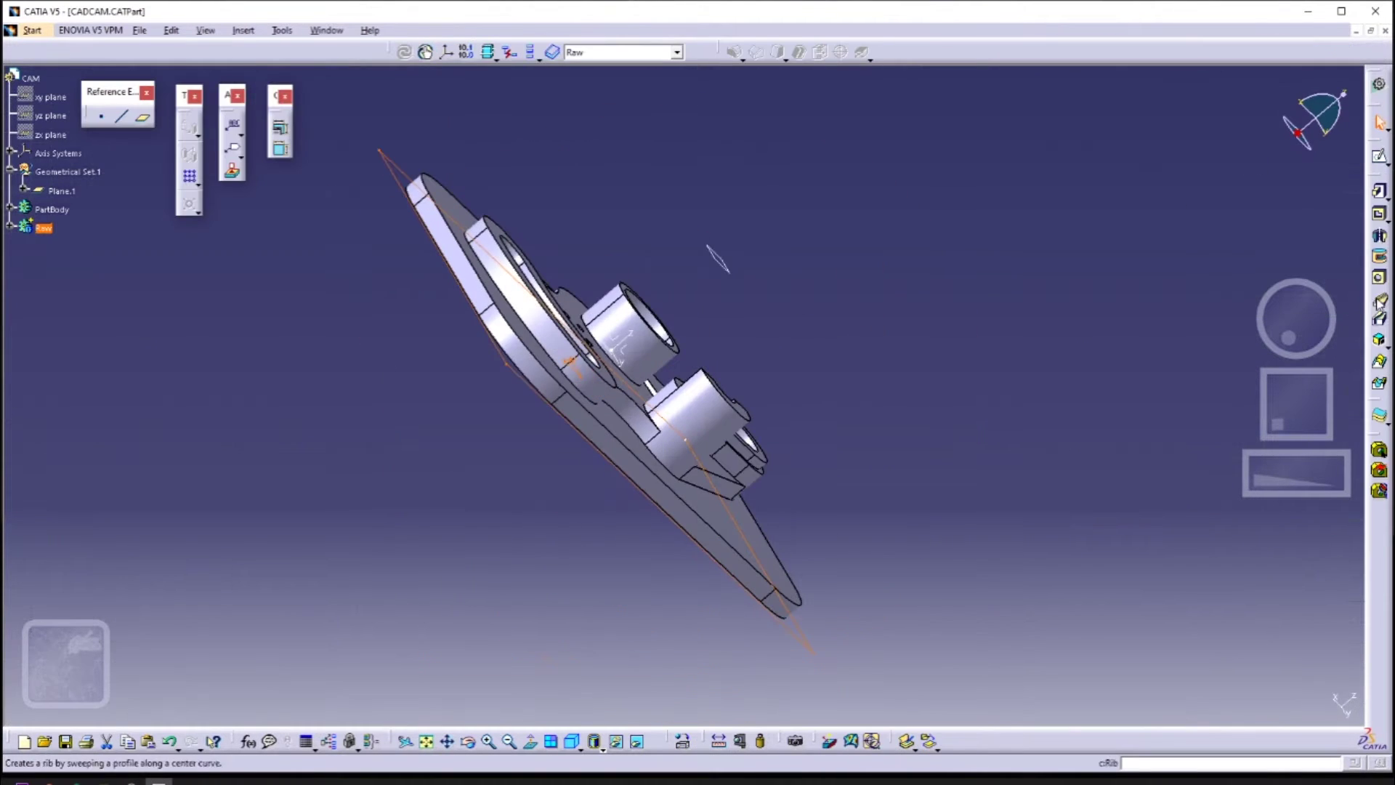
# Pad the rectangle into a solid stock block that encloses the plate and all its bosses
pyautogui.click(1378, 191)
pyautogui.moveTo(1138, 276); pyautogui.dragTo(887, 317, button='middle')
pyautogui.click(532, 390)
pyautogui.moveTo(660, 175); pyautogui.dragTo(606, 273)
pyautogui.moveTo(606, 273); pyautogui.dragTo(596, 324, button='middle')
pyautogui.moveTo(585, 335); pyautogui.dragTo(579, 345)
pyautogui.click(1207, 703)
pyautogui.moveTo(640, 291); pyautogui.dragTo(557, 333, button='middle')
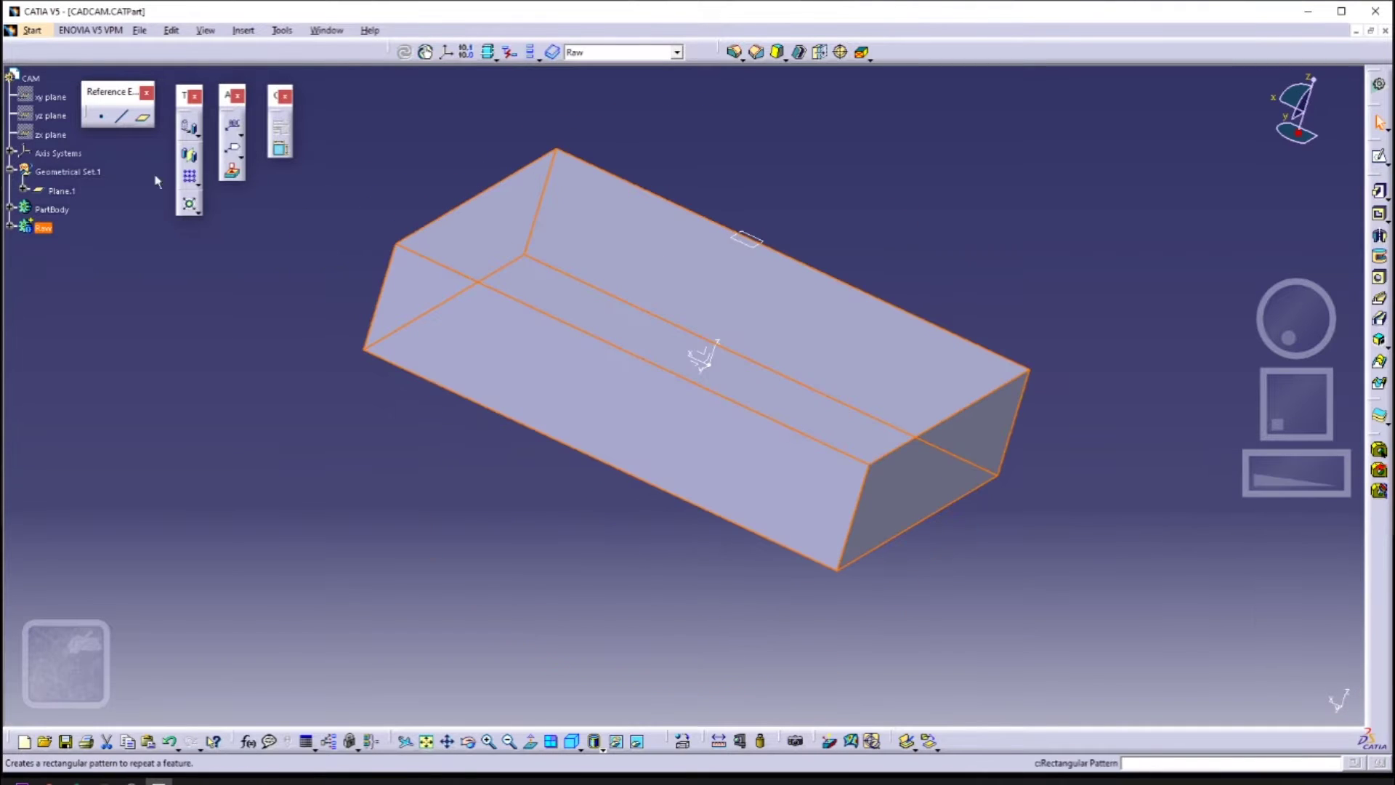
pyautogui.rightClick(59, 189)
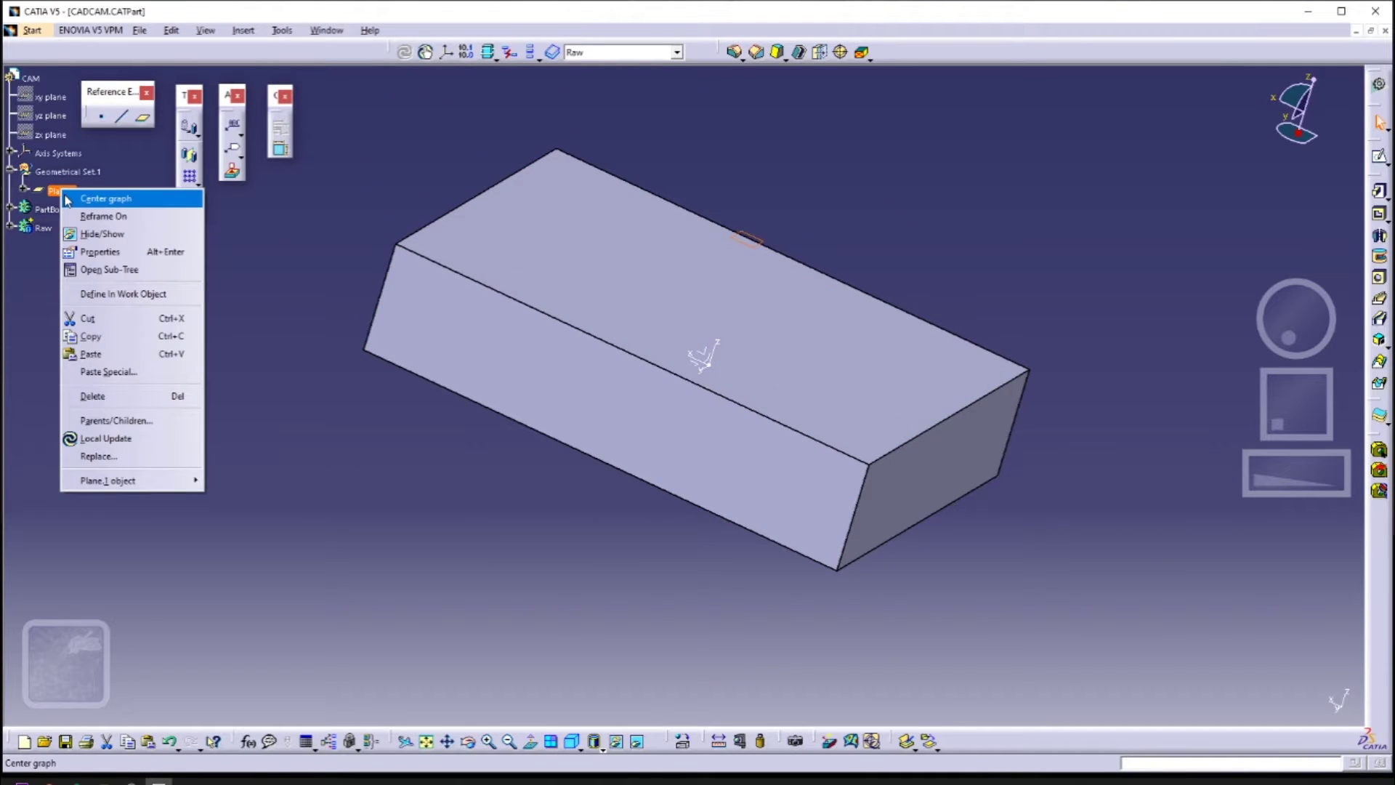
pyautogui.click(102, 233)
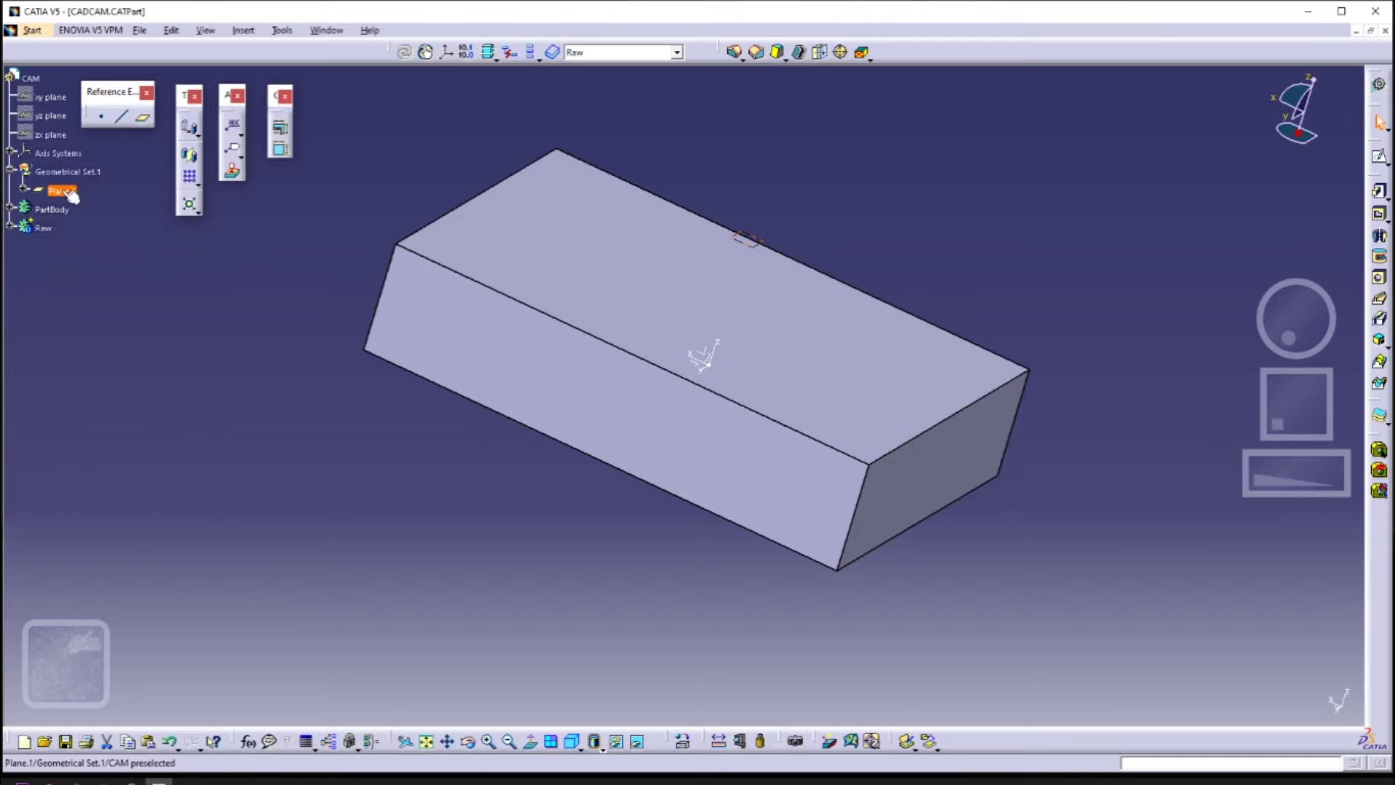
pyautogui.click(142, 117)
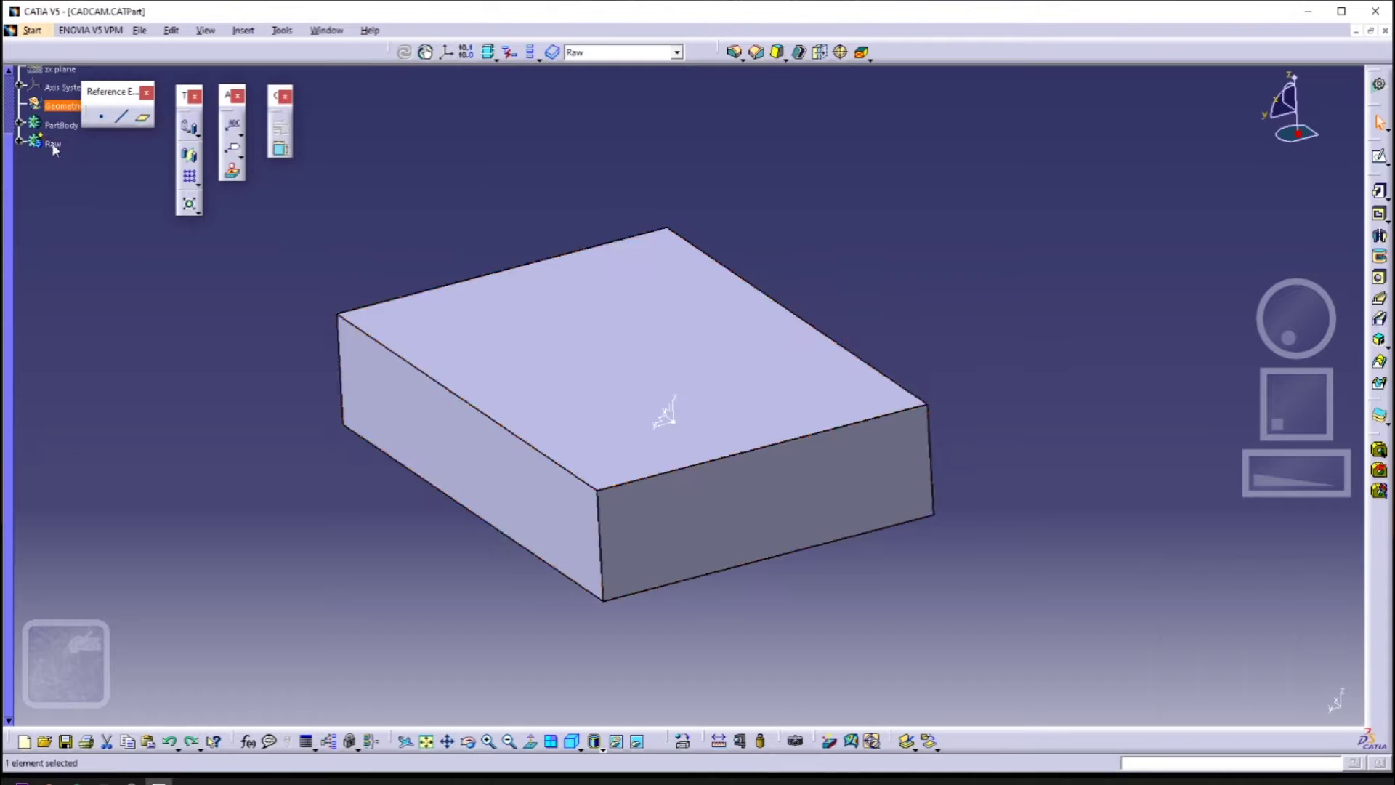
# Hide the Raw body and define Geometrical Set.1 as the work object
pyautogui.rightClick(48, 142)
pyautogui.click(101, 191)
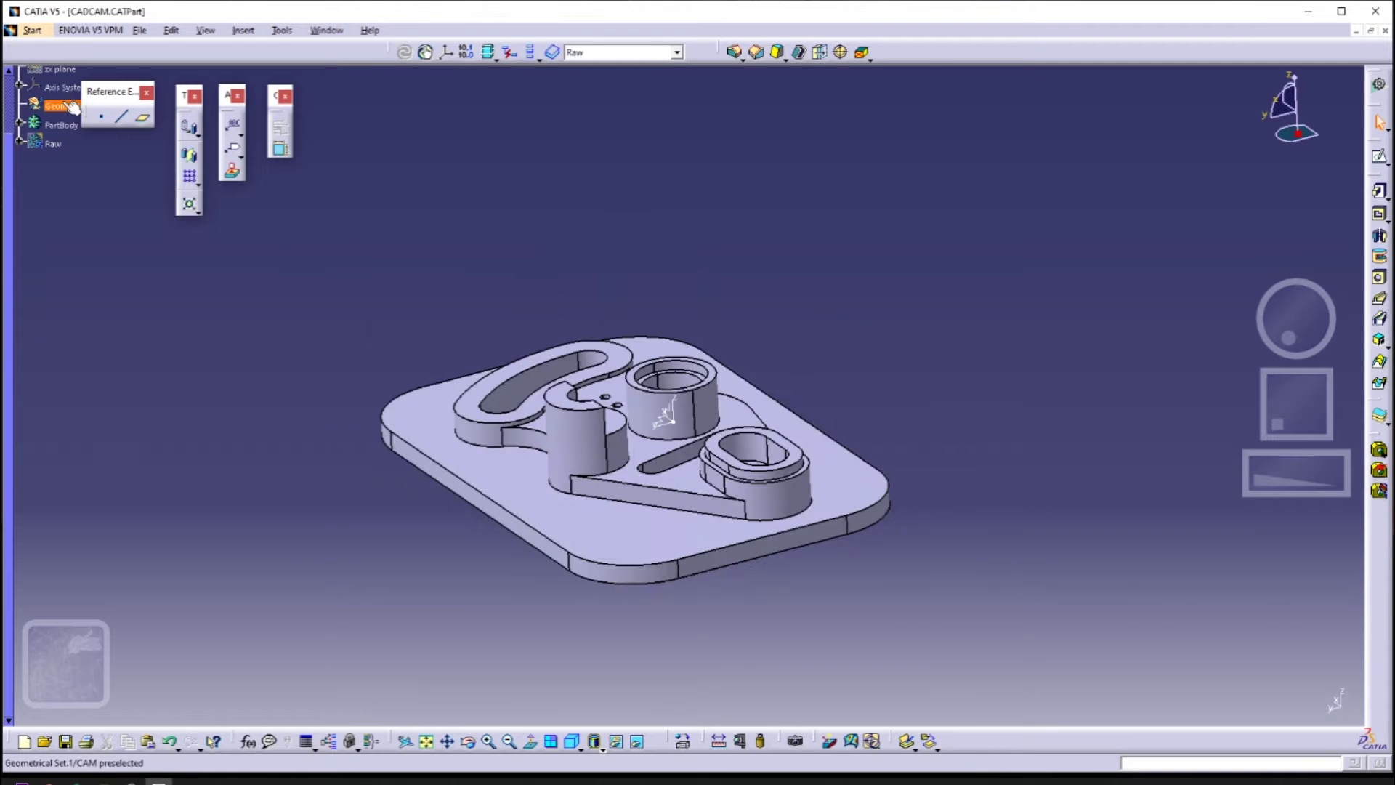
pyautogui.rightClick(66, 105)
pyautogui.click(106, 207)
pyautogui.rightClick(67, 239)
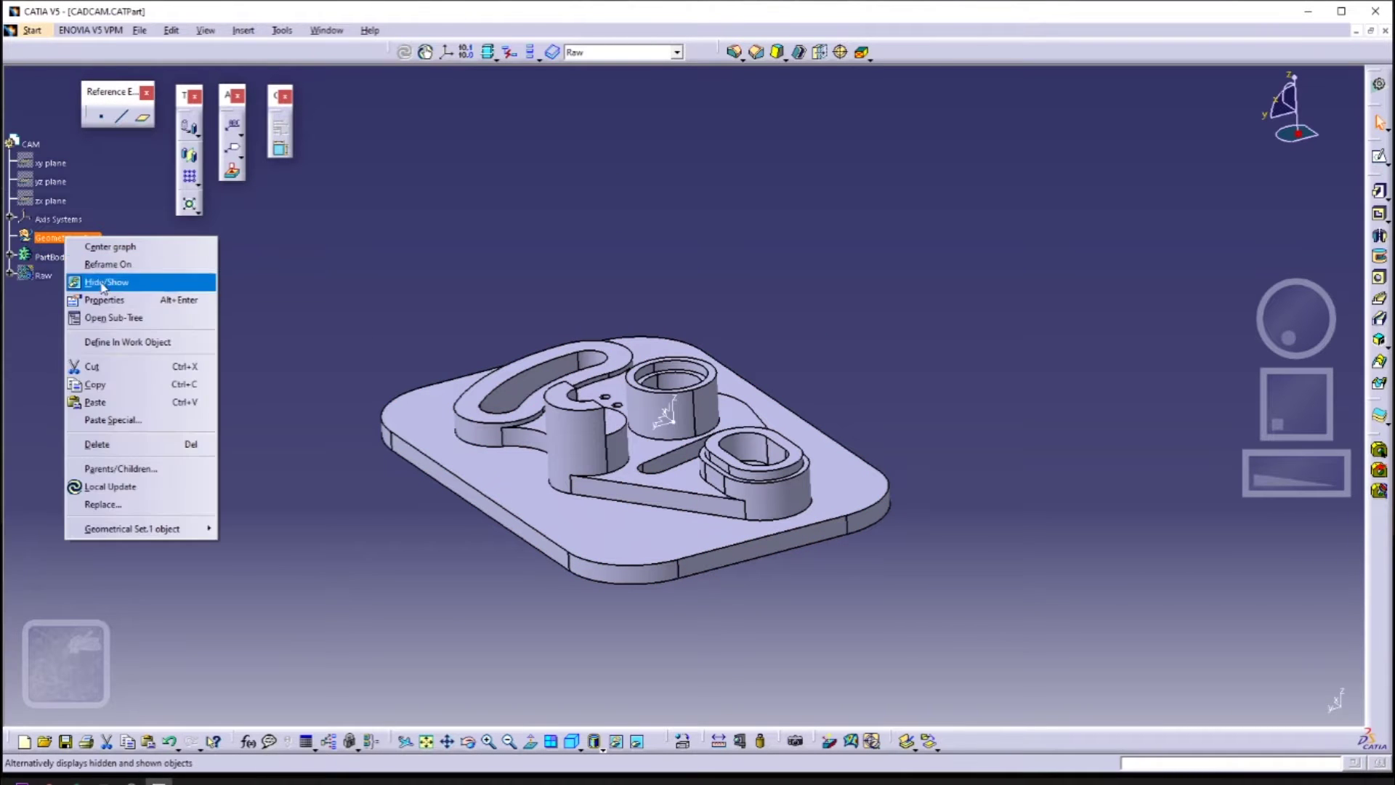
pyautogui.click(142, 343)
# Create a reference plane from the top of the tall split cylindrical boss
pyautogui.click(143, 118)
pyautogui.moveTo(715, 436); pyautogui.dragTo(683, 407, button='middle')
pyautogui.click(635, 434)
pyautogui.moveTo(546, 358); pyautogui.dragTo(584, 430, button='middle')
pyautogui.click(1302, 659)
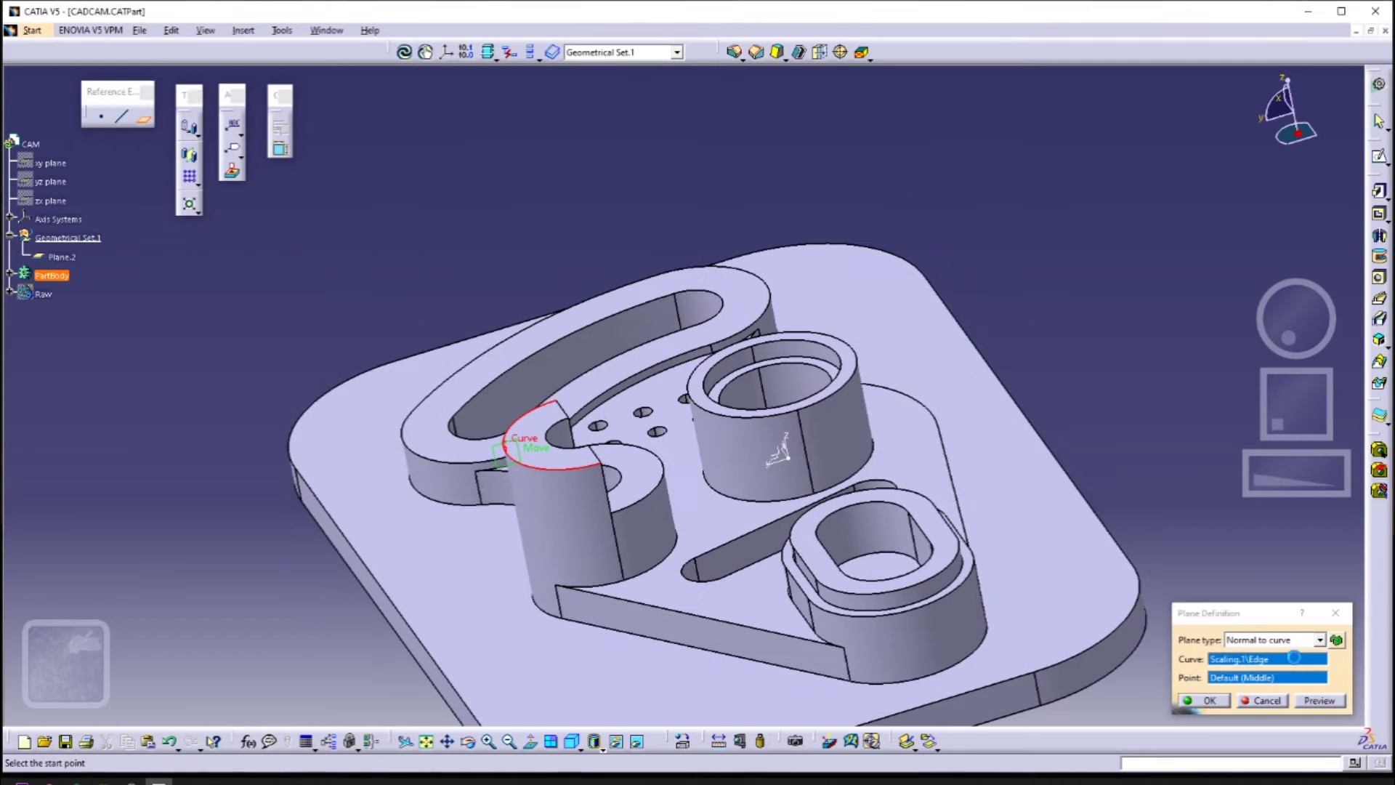
pyautogui.click(554, 459)
pyautogui.moveTo(805, 535); pyautogui.dragTo(872, 513, button='middle')
pyautogui.click(1206, 699)
# Show the Raw body again
pyautogui.moveTo(887, 334); pyautogui.dragTo(509, 342, button='middle')
pyautogui.rightClick(42, 293)
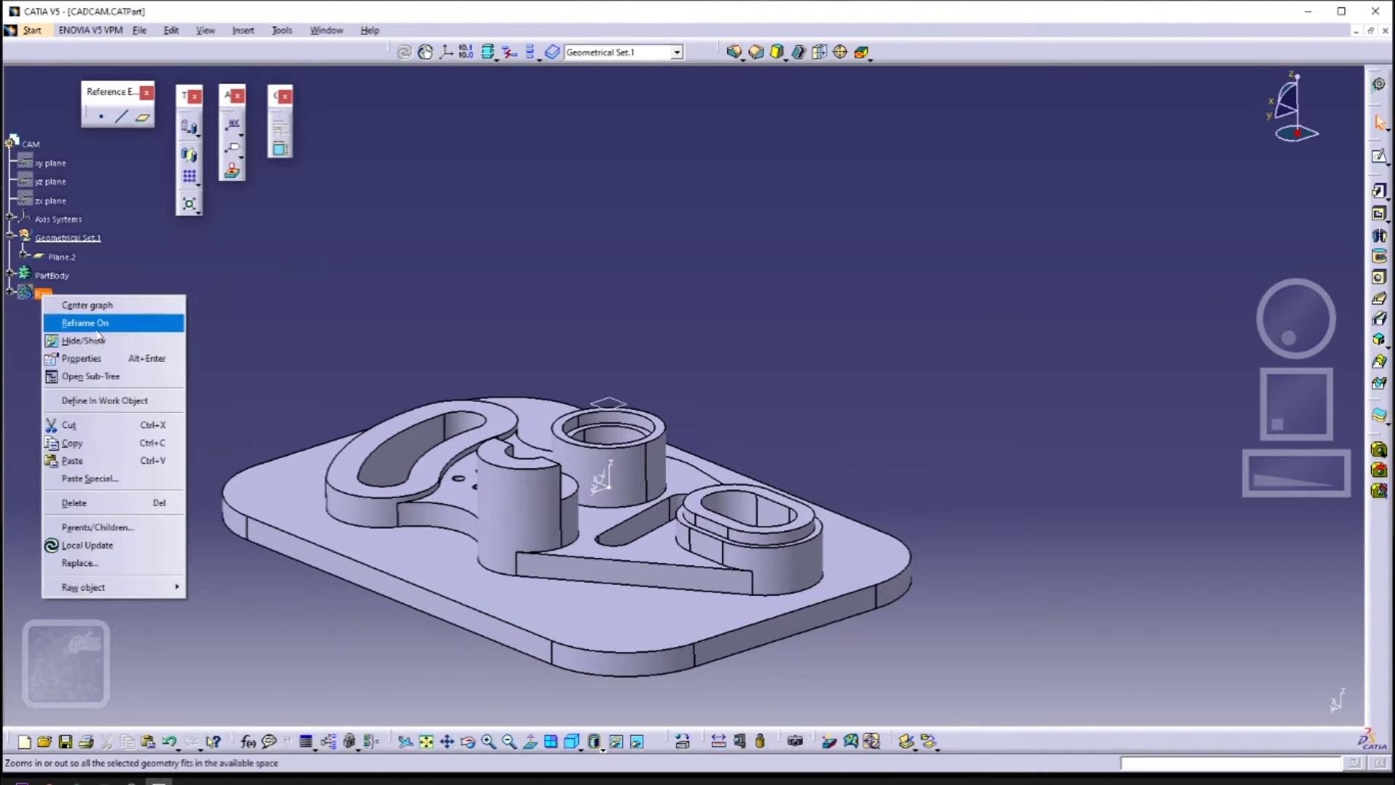
pyautogui.click(83, 341)
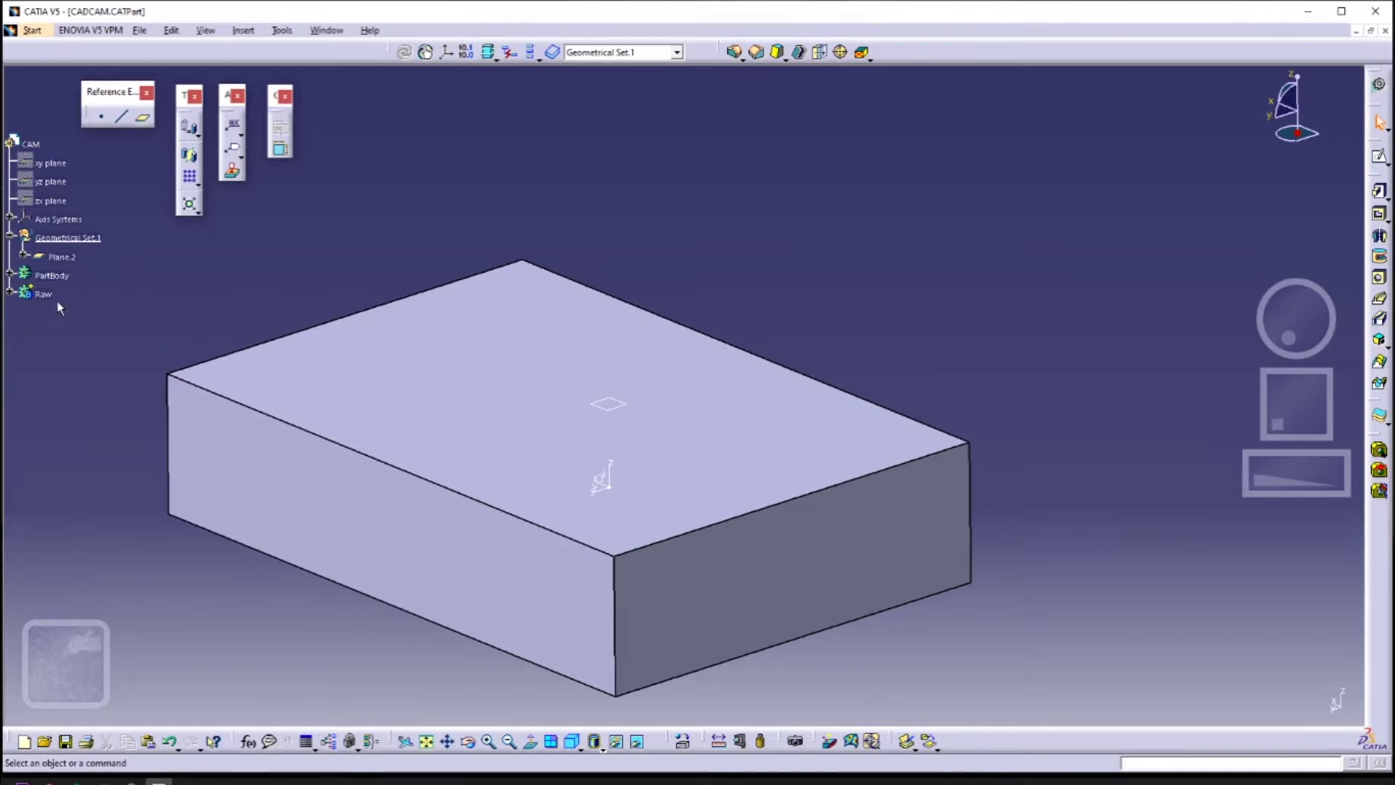
# Set the Raw body's fill color to yellow and its transparency to 255
pyautogui.rightClick(51, 295)
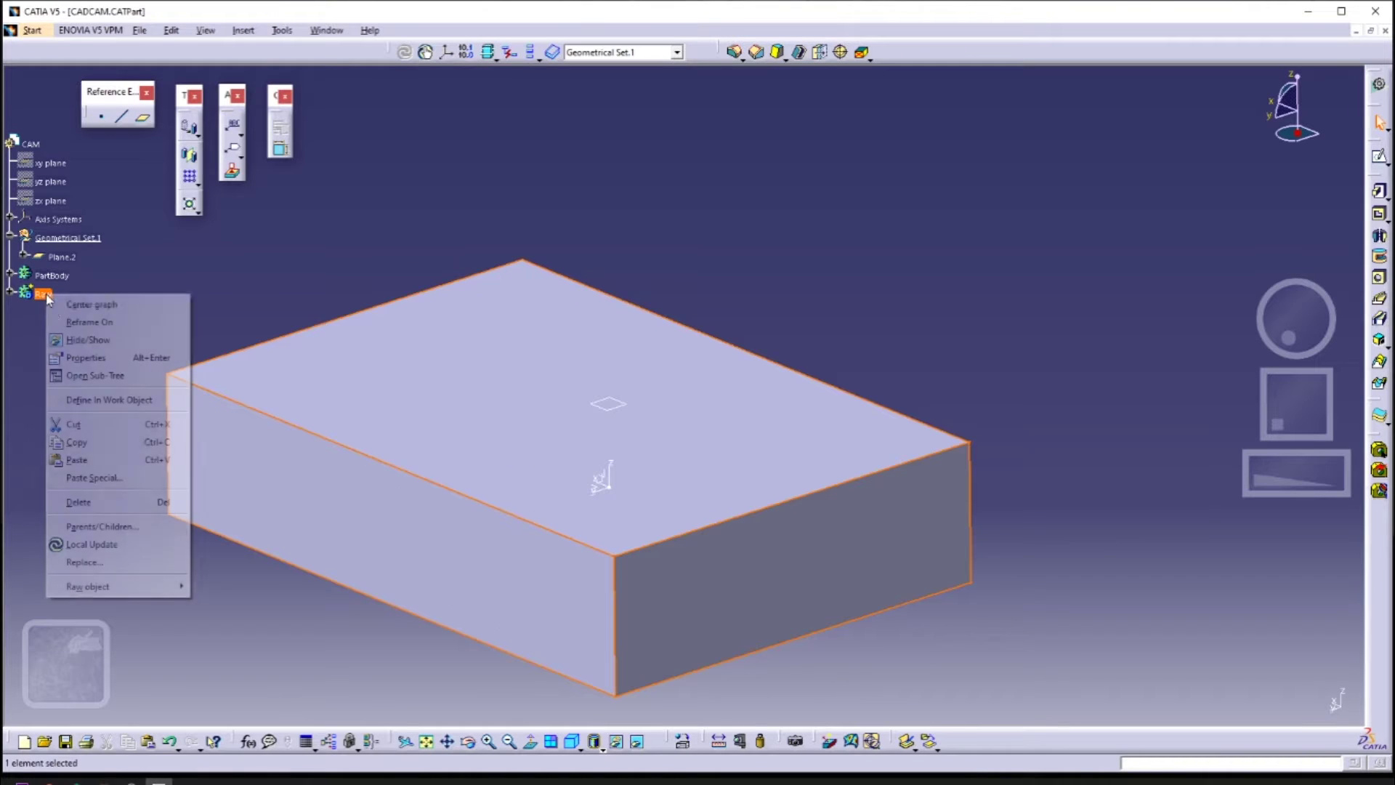
pyautogui.click(78, 361)
pyautogui.click(1126, 350)
pyautogui.click(1150, 348)
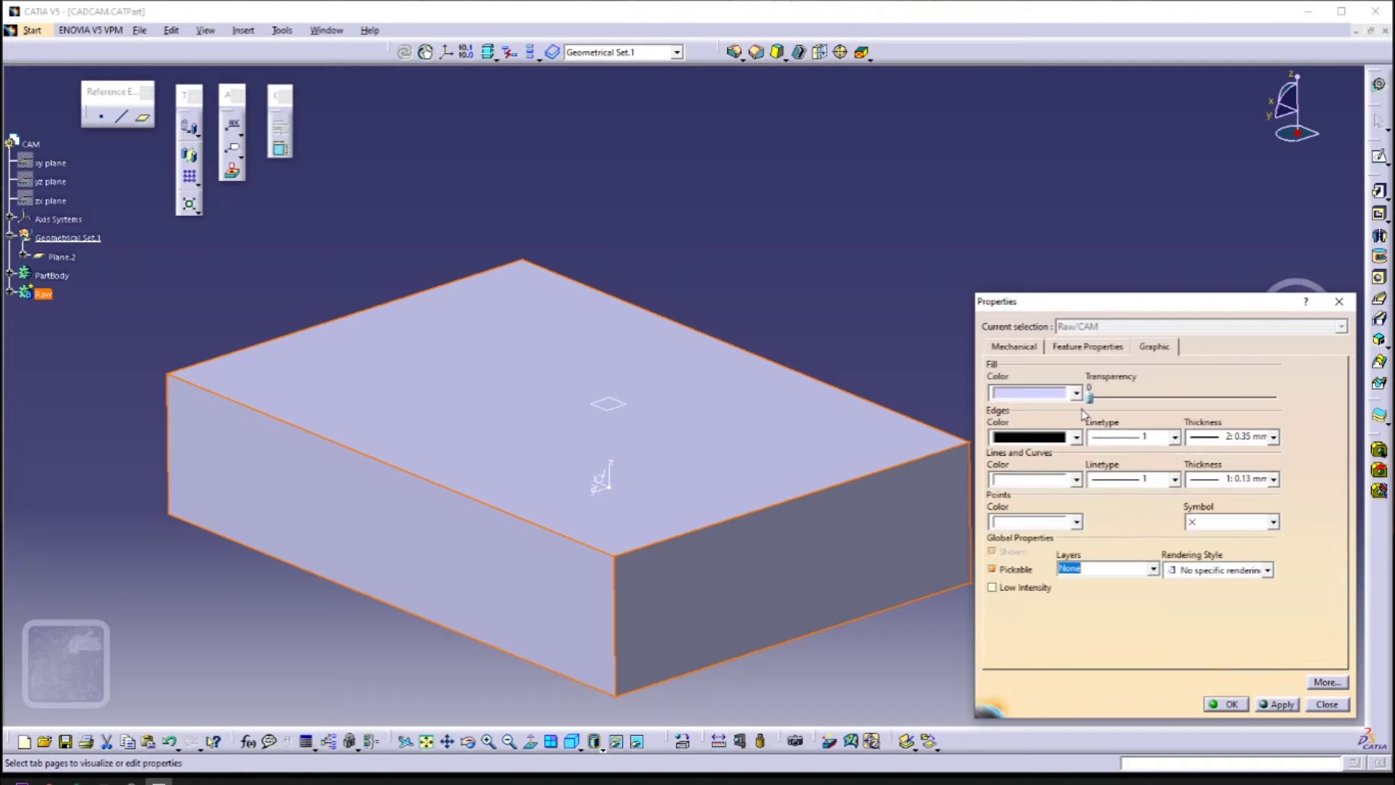
pyautogui.click(1076, 393)
pyautogui.click(1065, 442)
pyautogui.click(1093, 398)
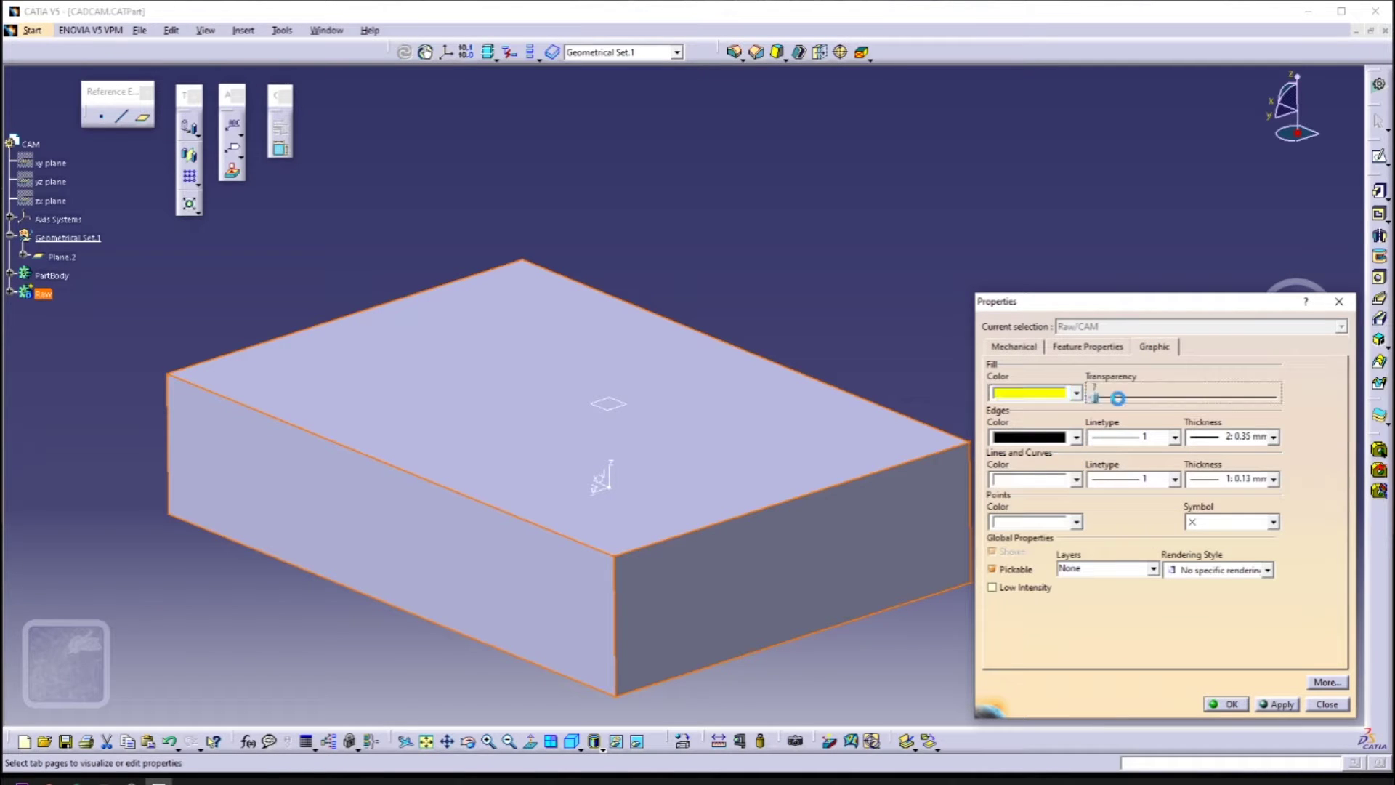
pyautogui.click(1276, 704)
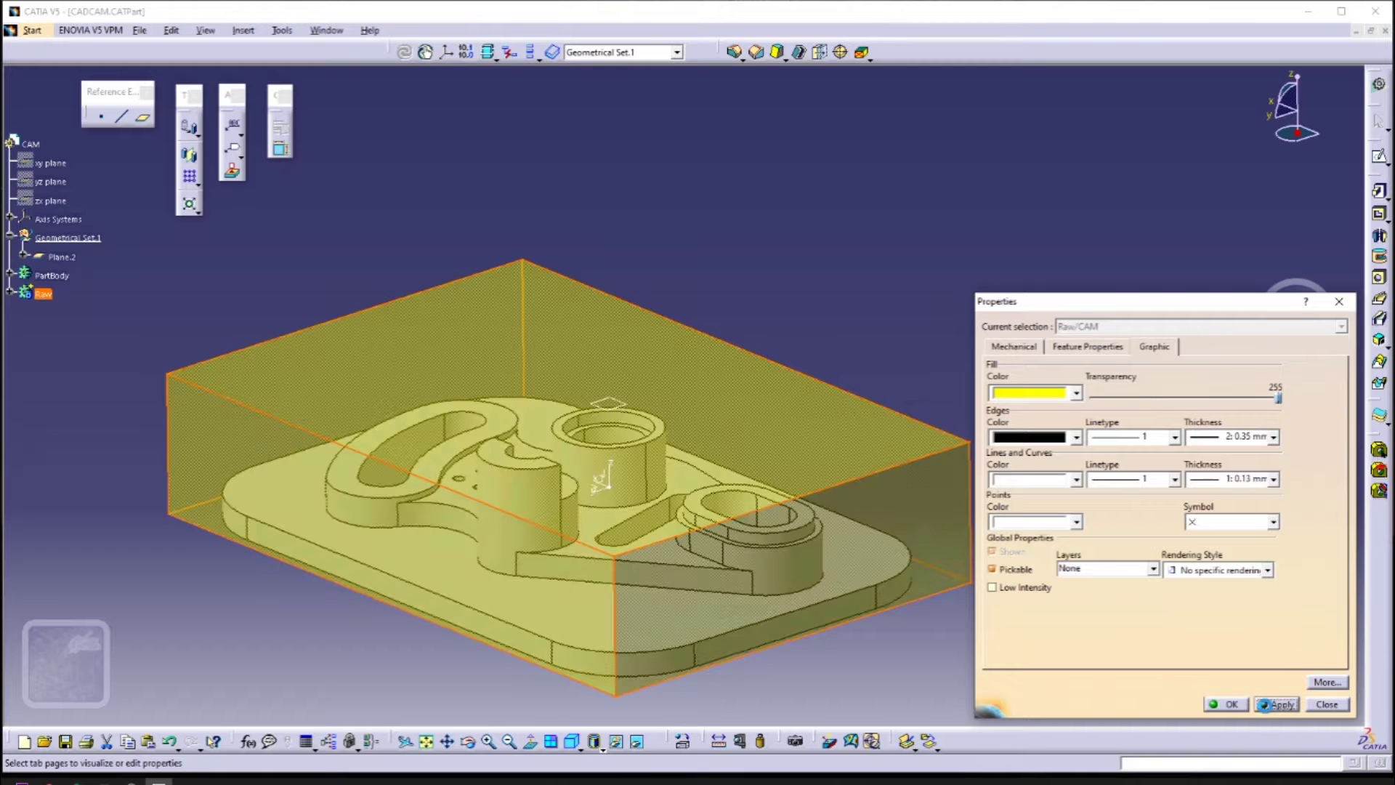
pyautogui.click(1227, 704)
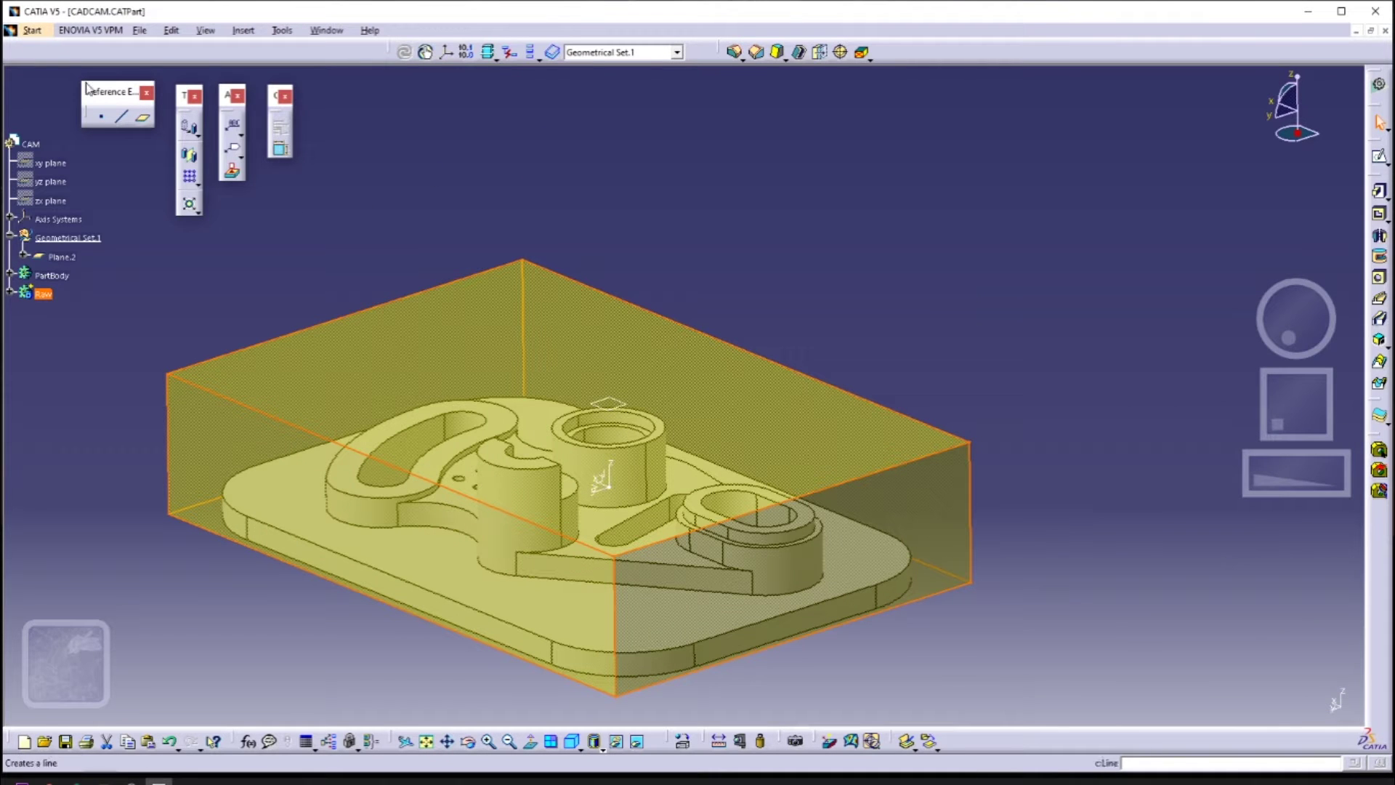
# Switch to the Prismatic Machining workbench
pyautogui.click(33, 30)
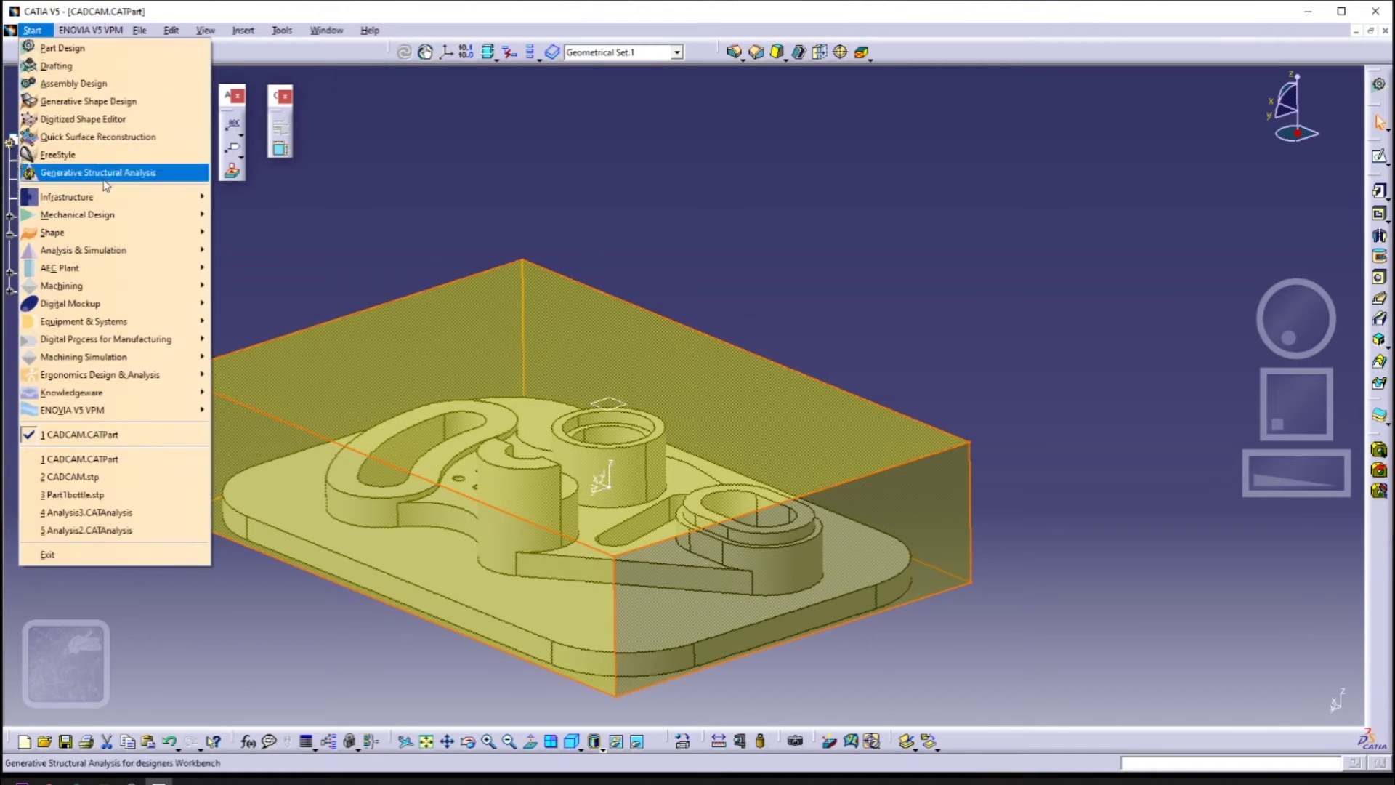
pyautogui.moveTo(115, 223)
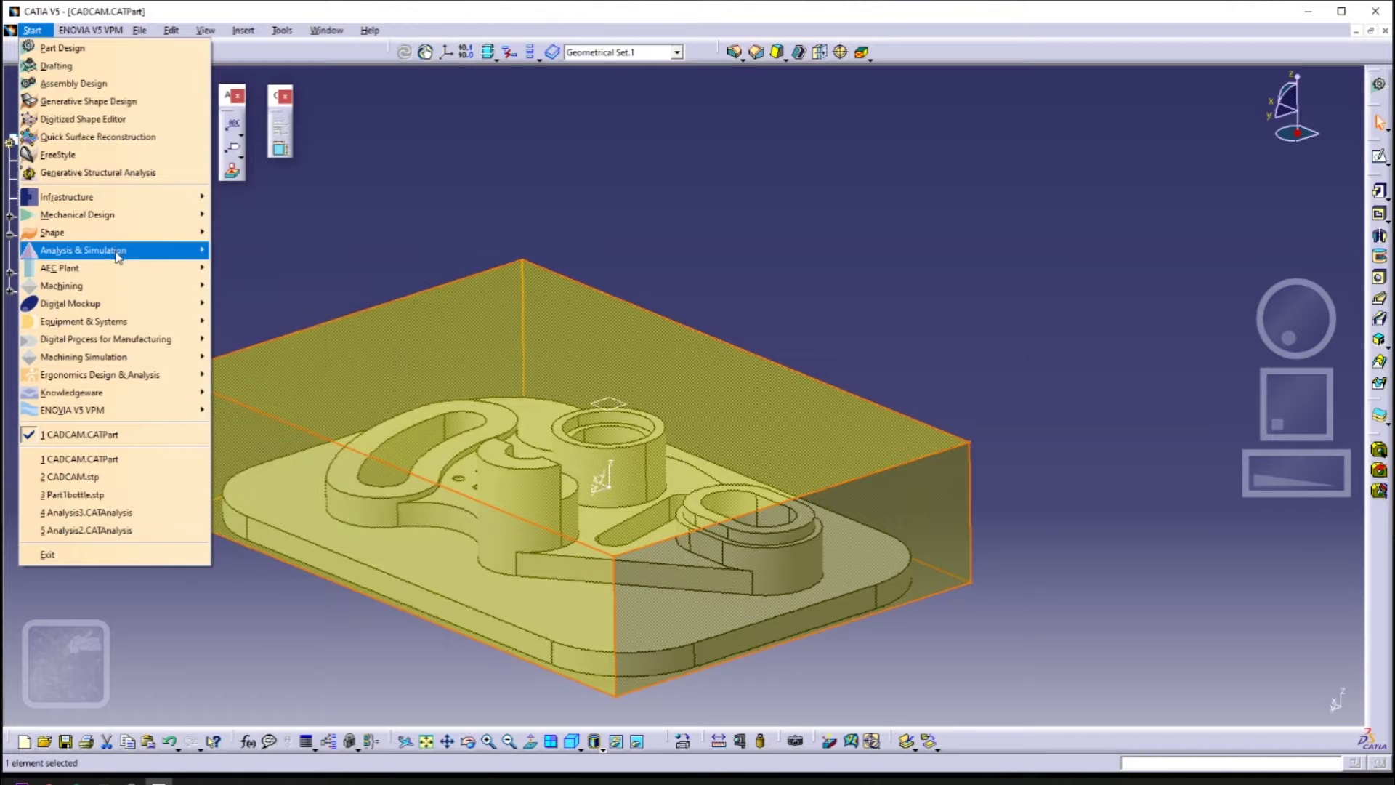
pyautogui.moveTo(122, 291)
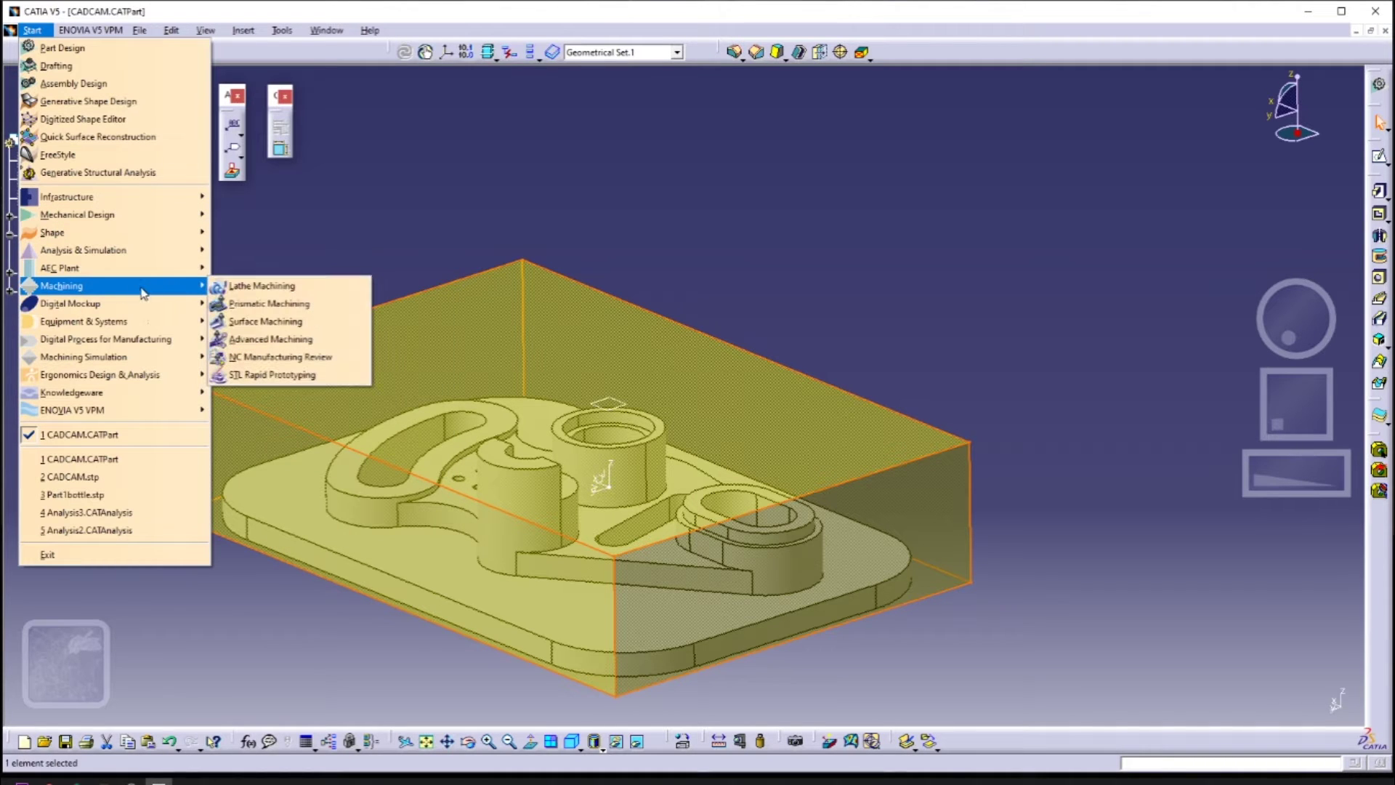
pyautogui.click(258, 304)
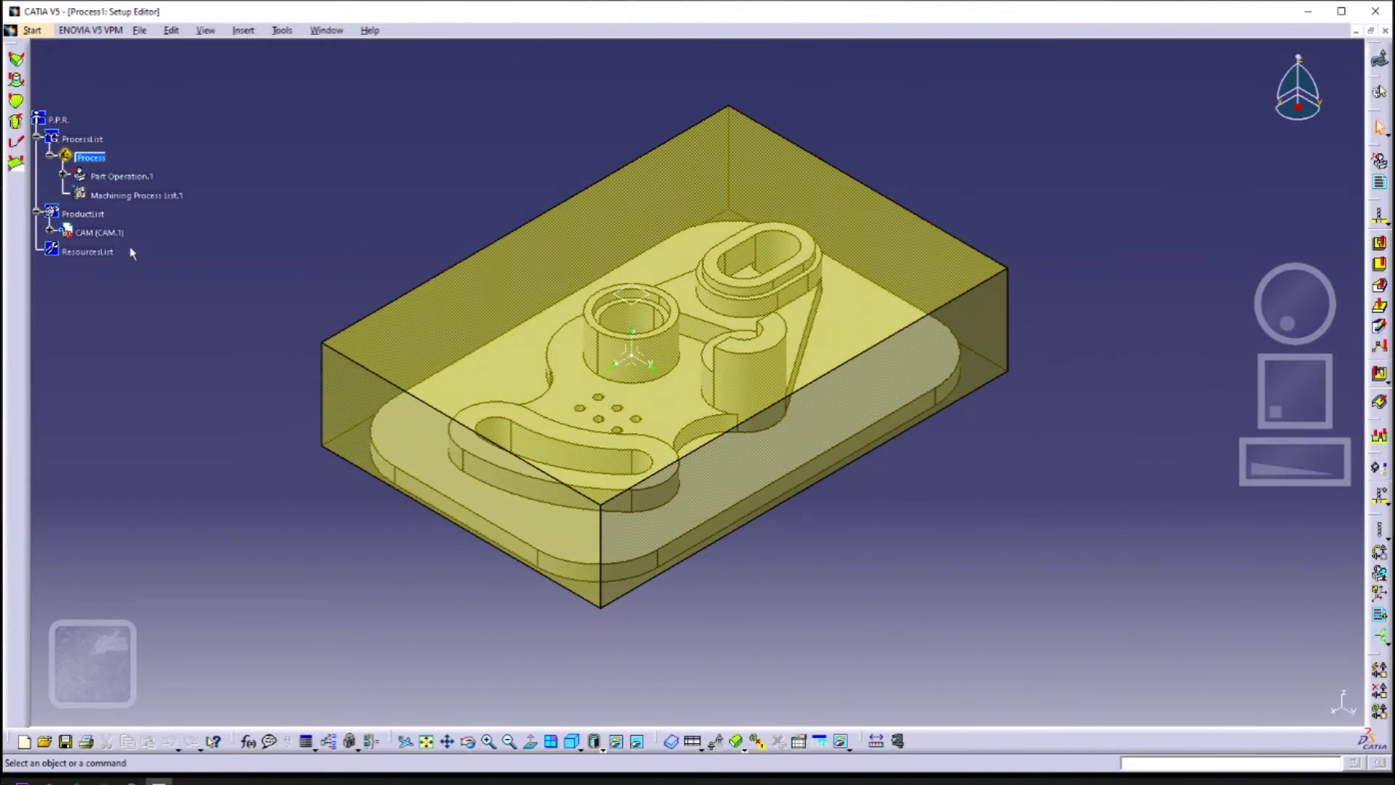
# Edit Part Operation.1 and assign it a 3-axis machine with the default spindle settings
pyautogui.doubleClick(105, 175)
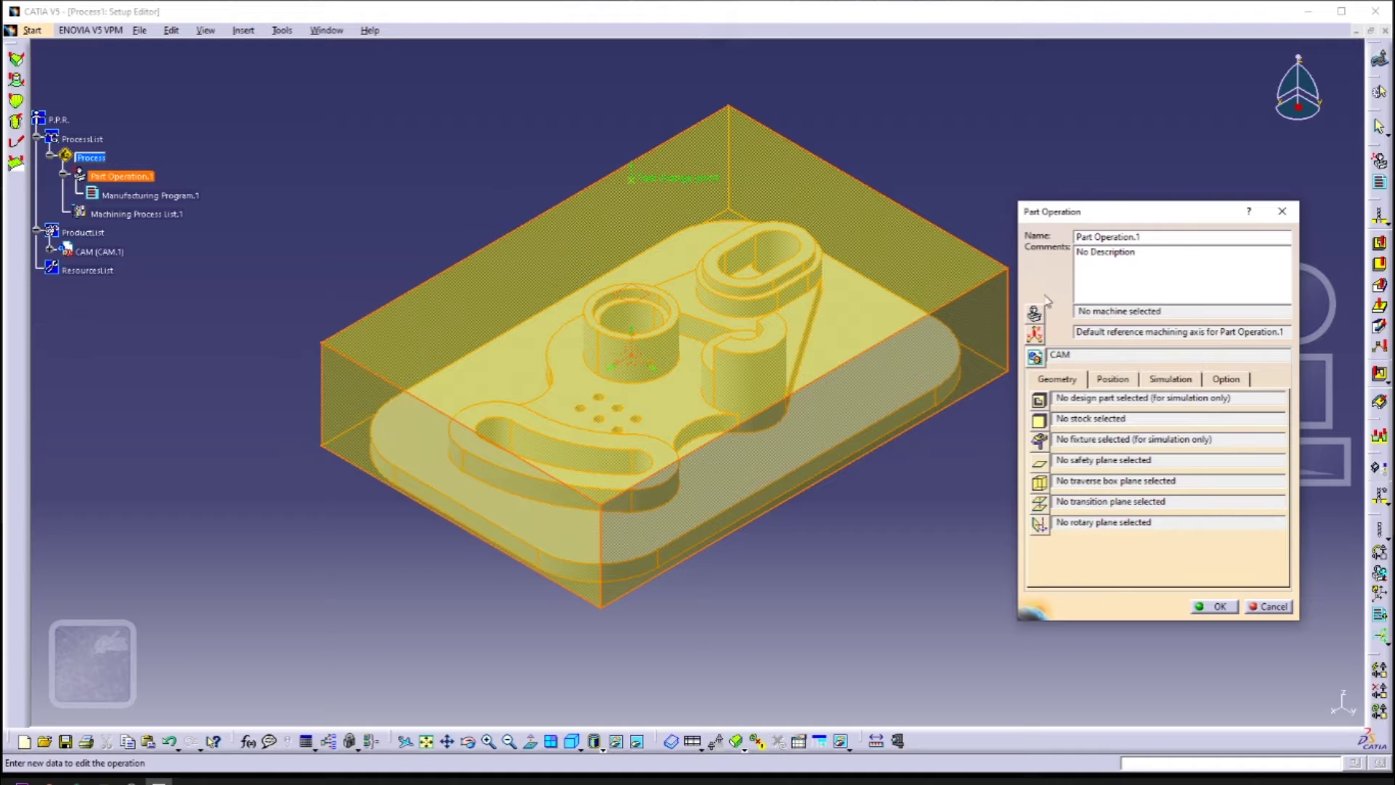
pyautogui.click(1035, 313)
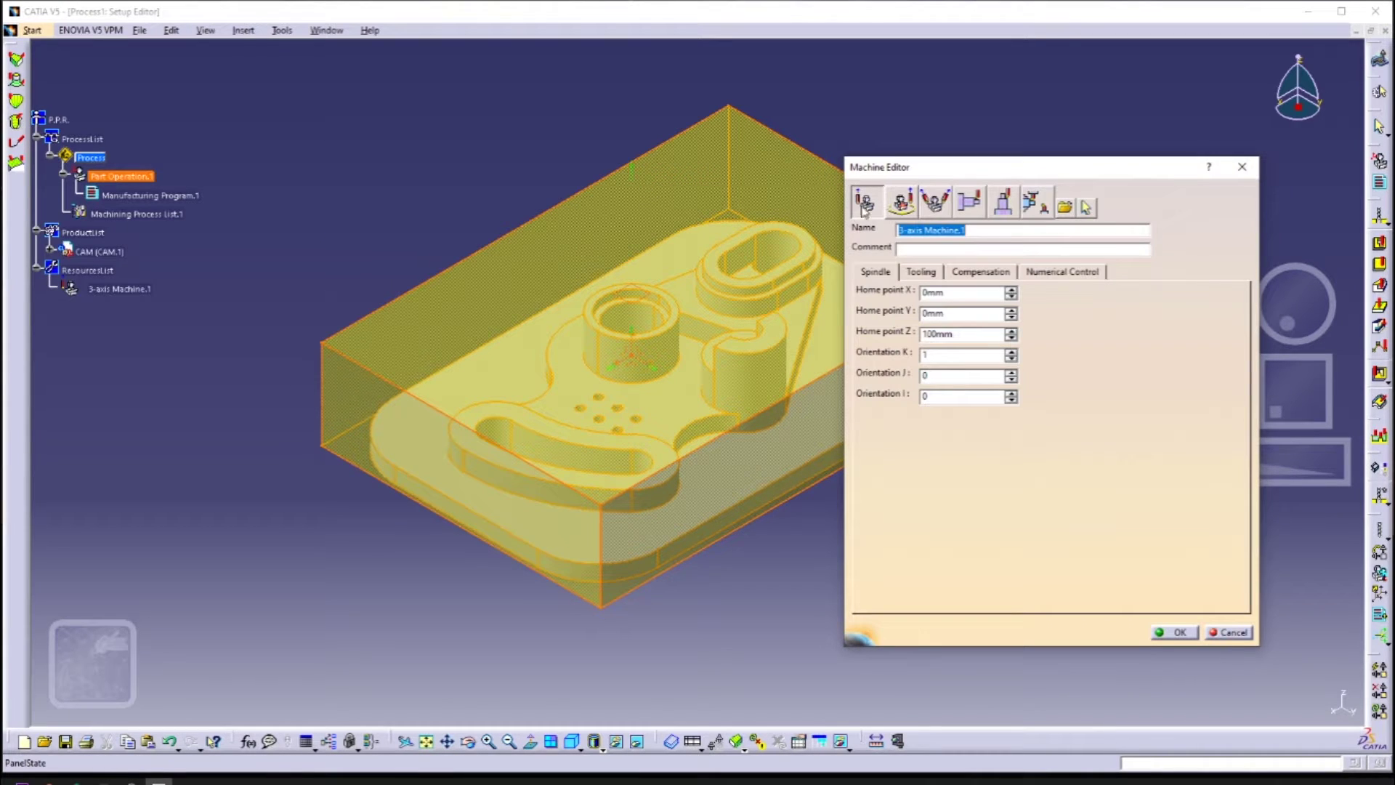
pyautogui.click(1175, 632)
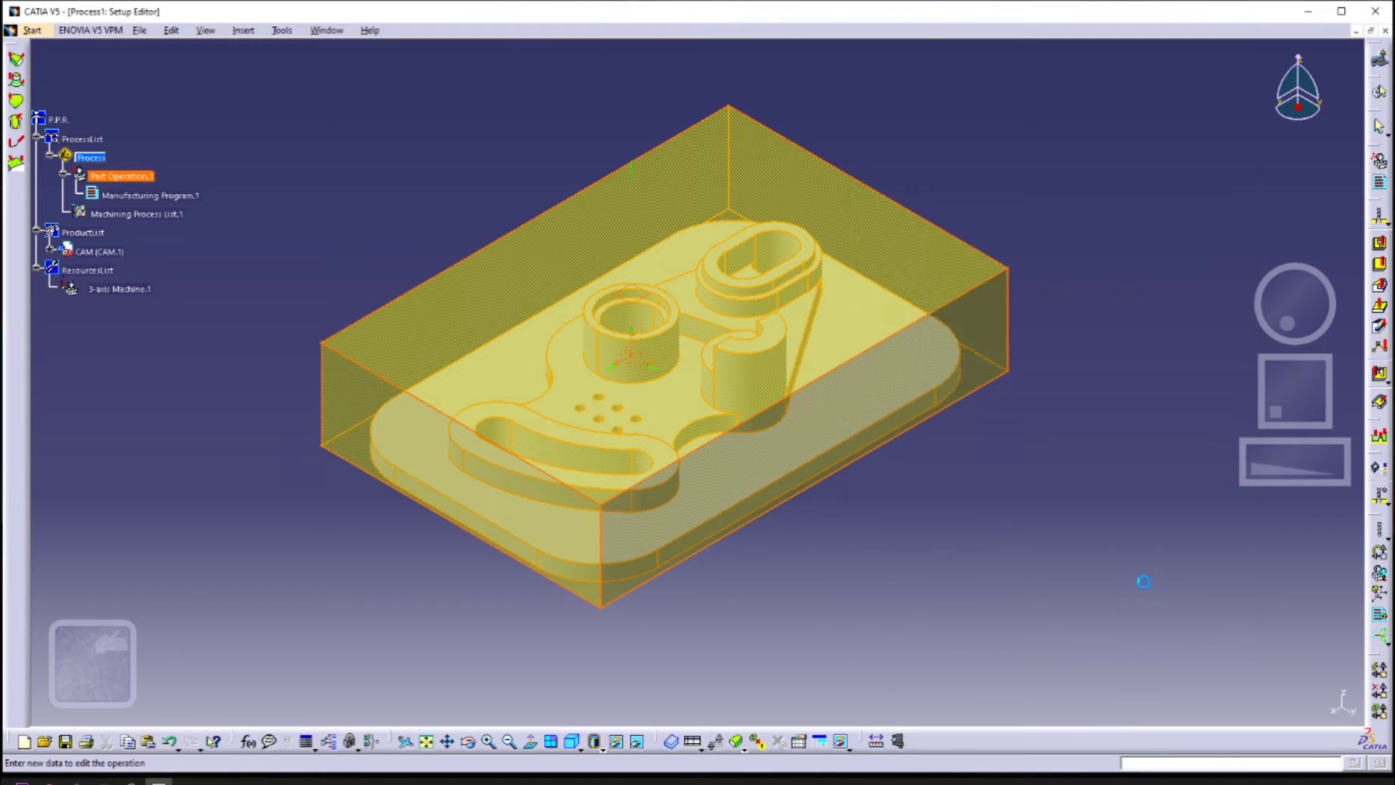
# Place the reference machining axis origin on the block's rear upper corner and select the Raw body as the stock
pyautogui.click(1032, 333)
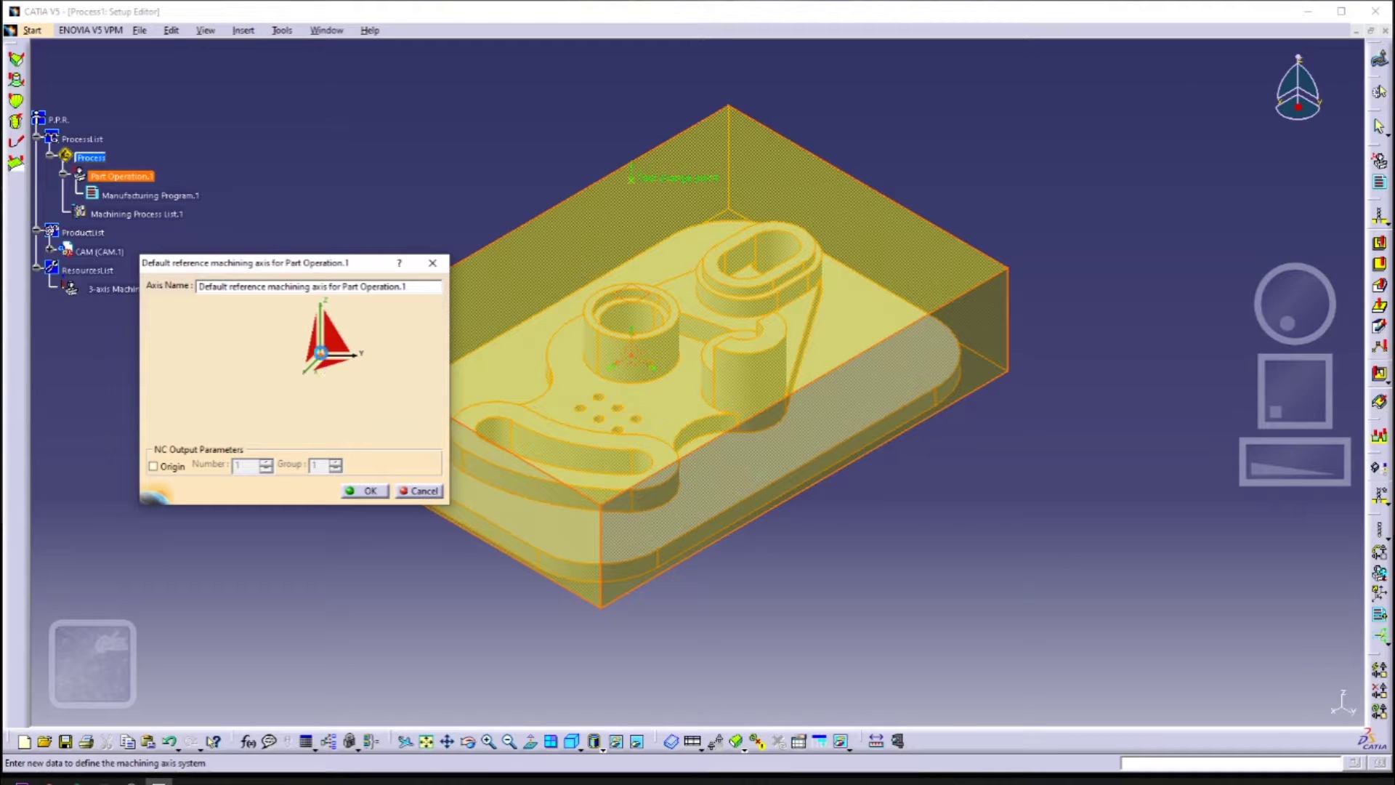
pyautogui.click(320, 352)
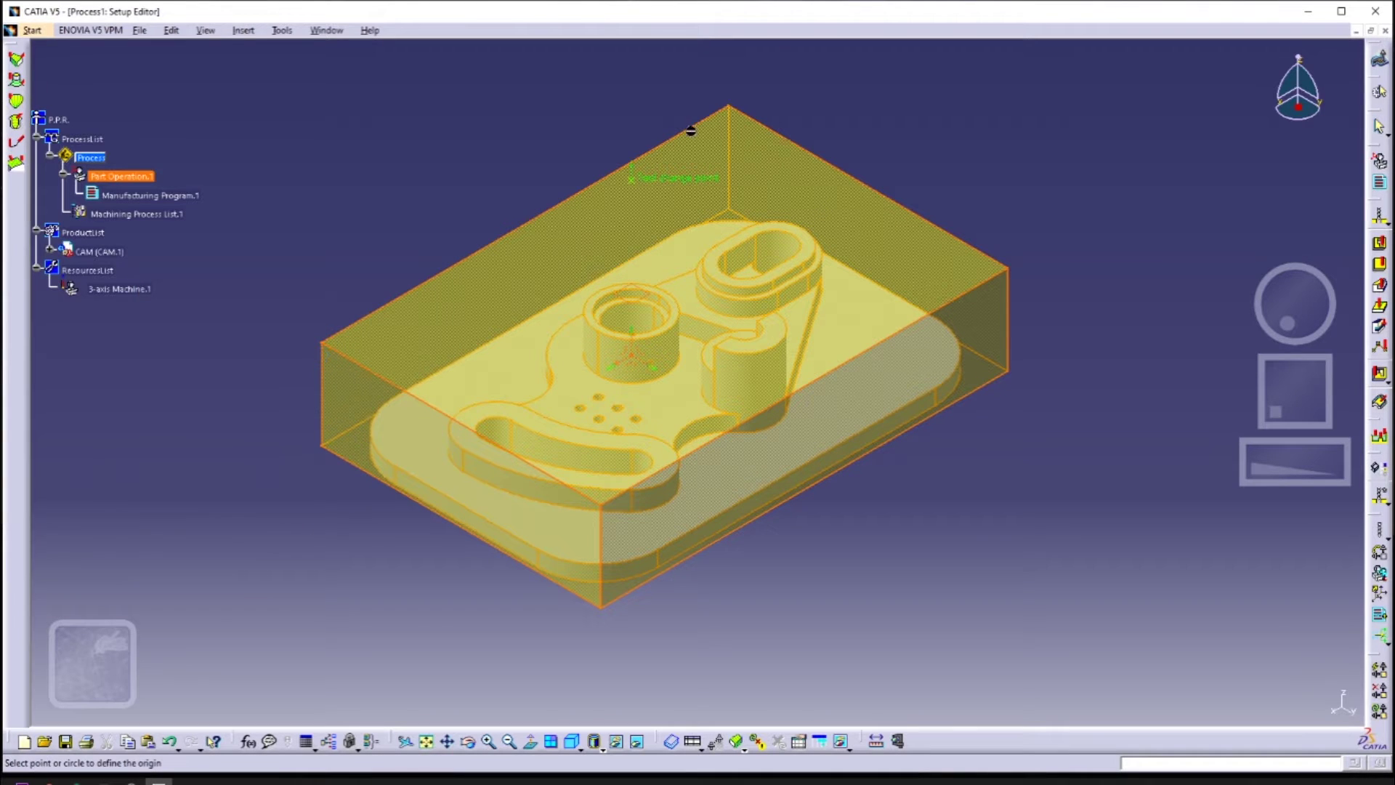
pyautogui.click(736, 109)
pyautogui.click(382, 491)
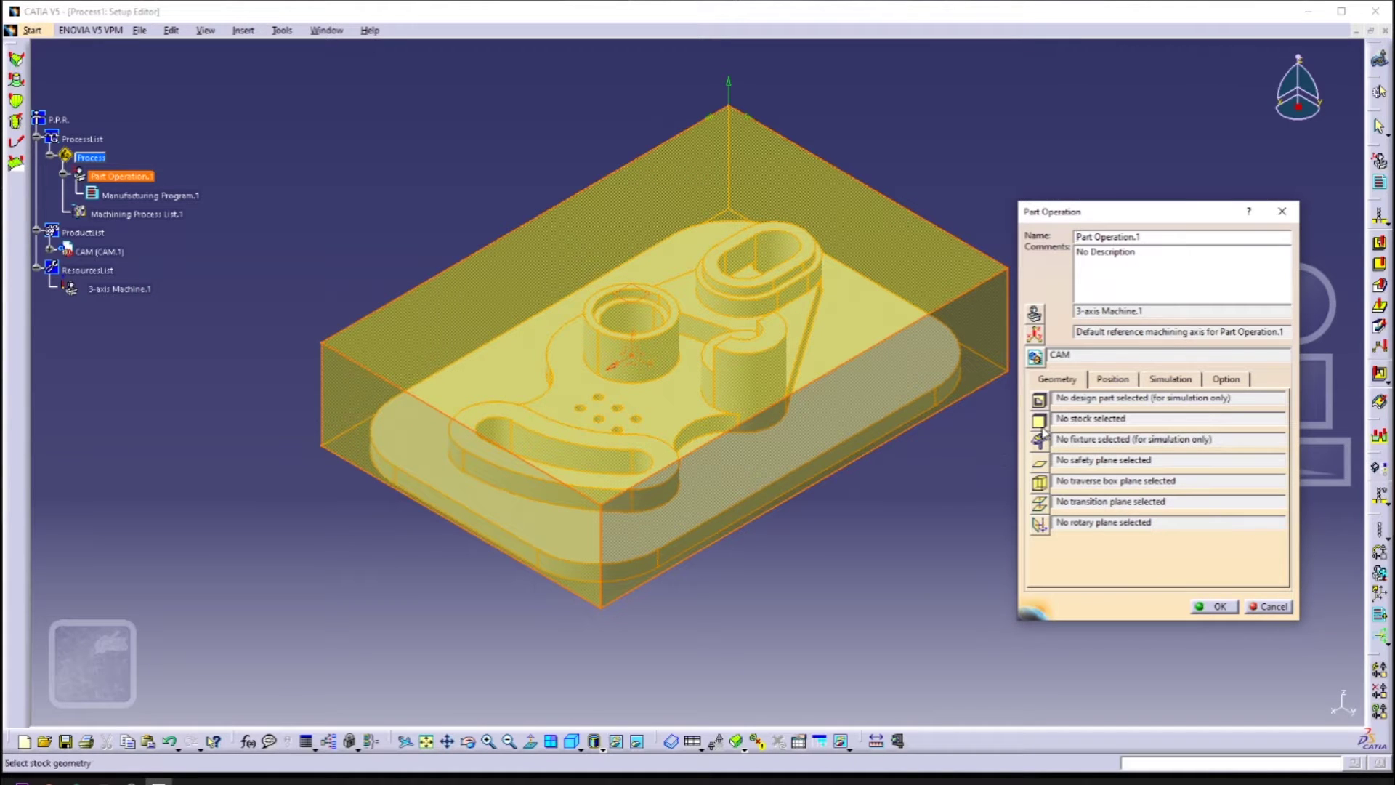
pyautogui.click(1039, 421)
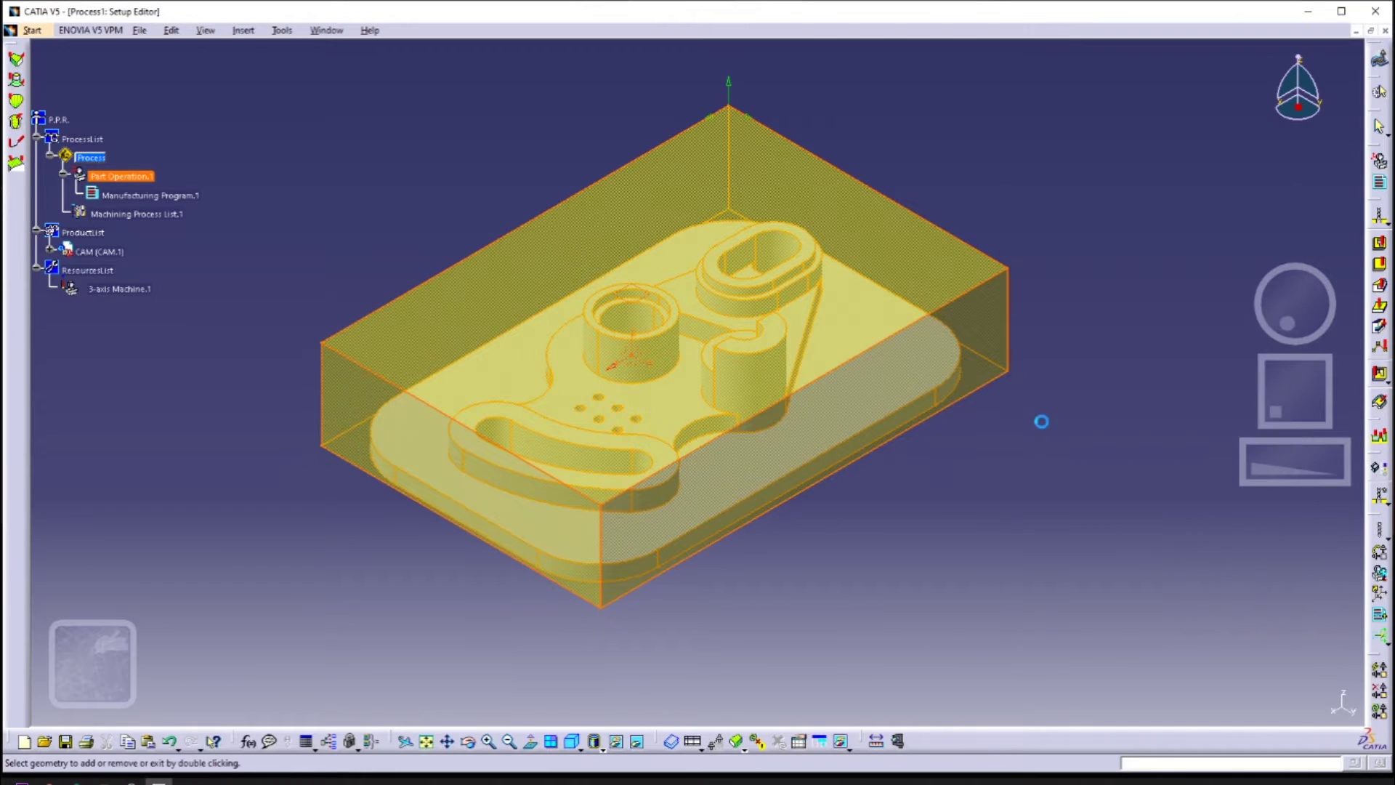
pyautogui.click(954, 276)
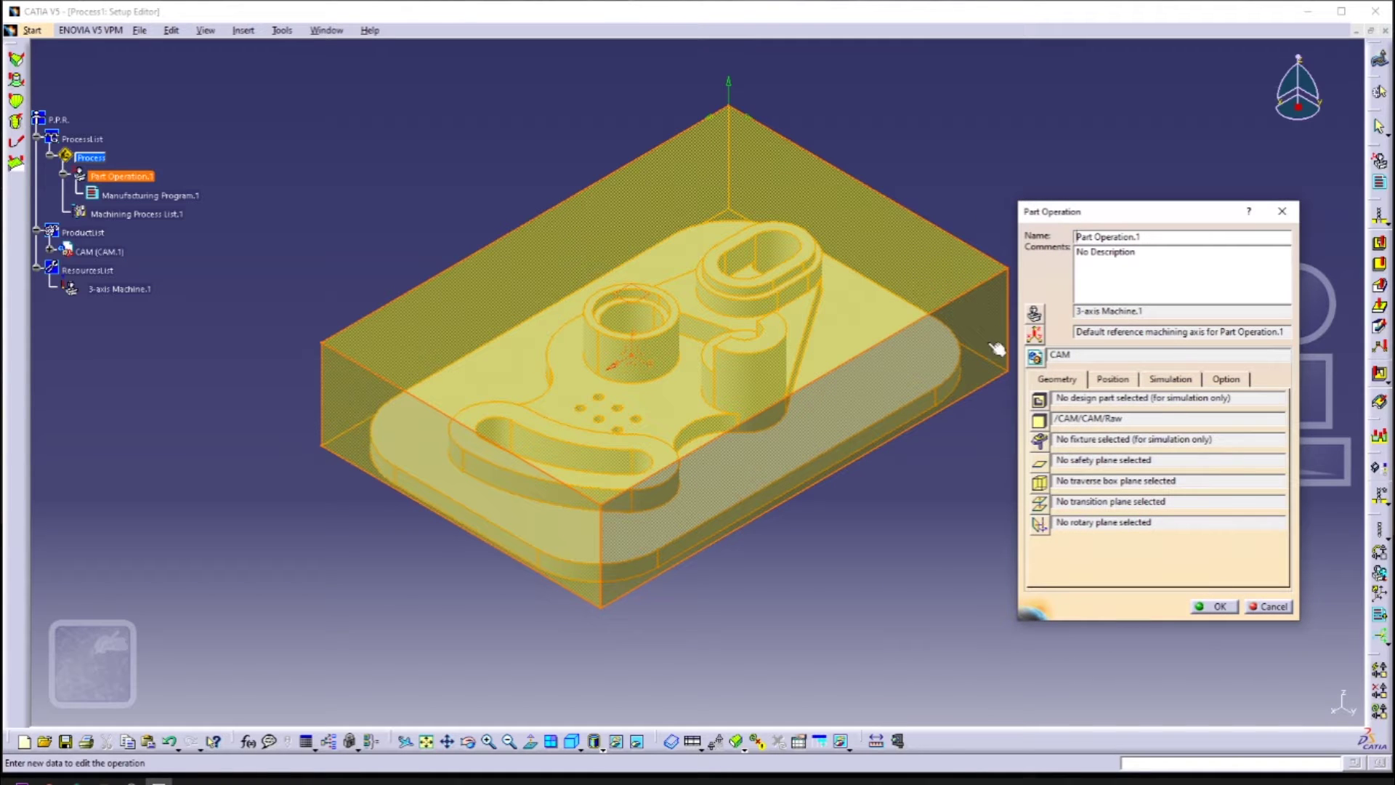
# Hide the Raw body and select the PartBody as the design part of the part operation
pyautogui.click(51, 251)
pyautogui.click(63, 269)
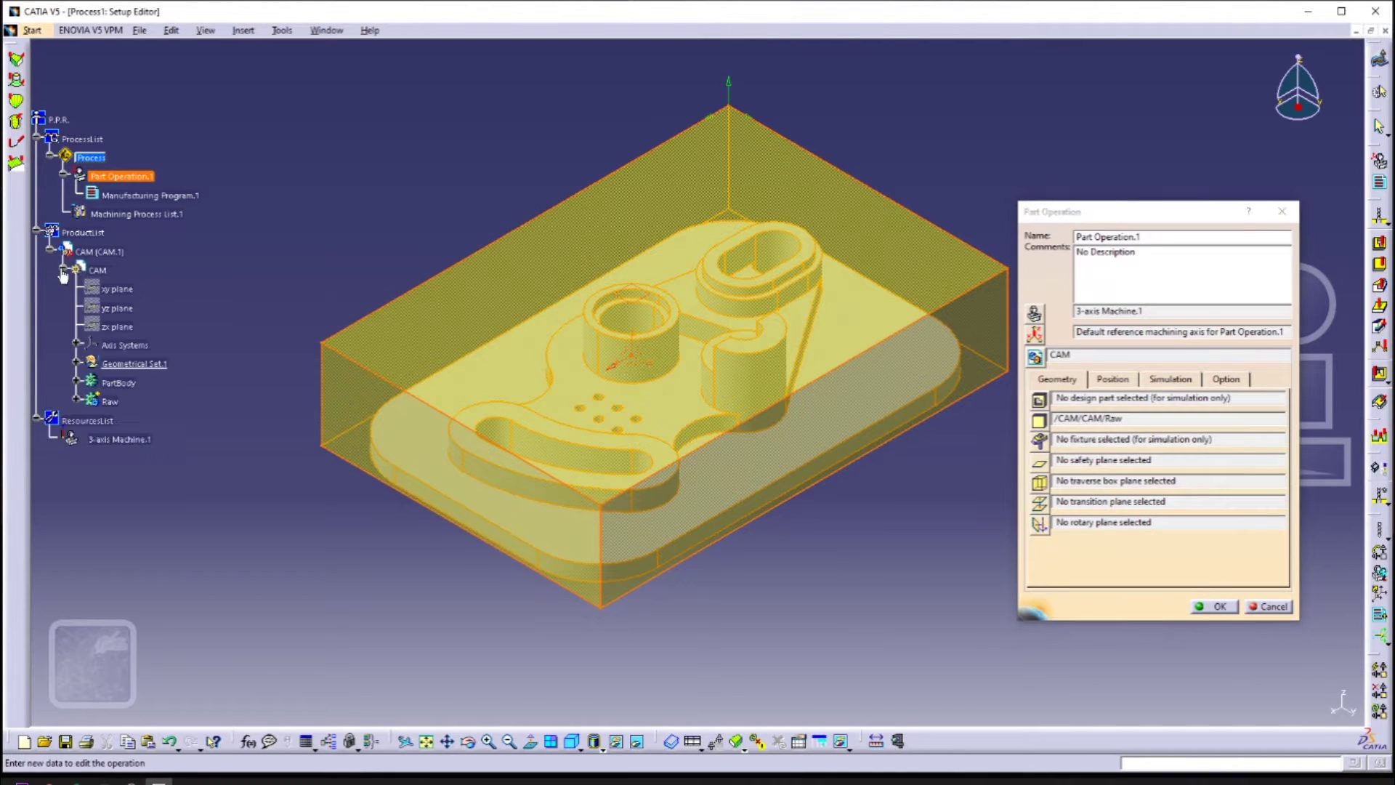
pyautogui.rightClick(111, 410)
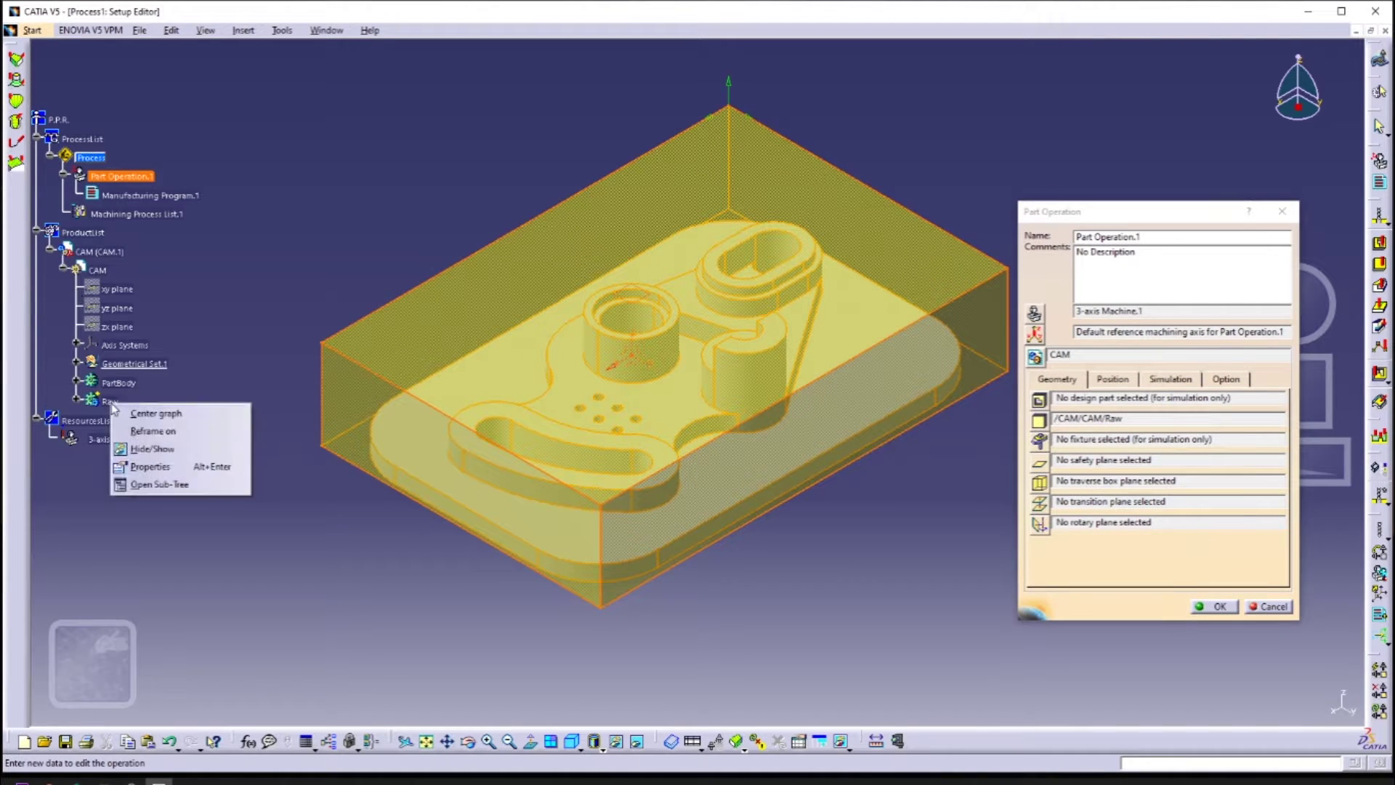
pyautogui.click(151, 452)
pyautogui.moveTo(841, 534); pyautogui.dragTo(846, 485, button='middle')
pyautogui.click(1039, 399)
pyautogui.click(954, 408)
# Set the reference plane above the part as the safety plane and accept the part operation
pyautogui.click(1047, 465)
pyautogui.moveTo(785, 378); pyautogui.dragTo(600, 465, button='middle')
pyautogui.click(589, 460)
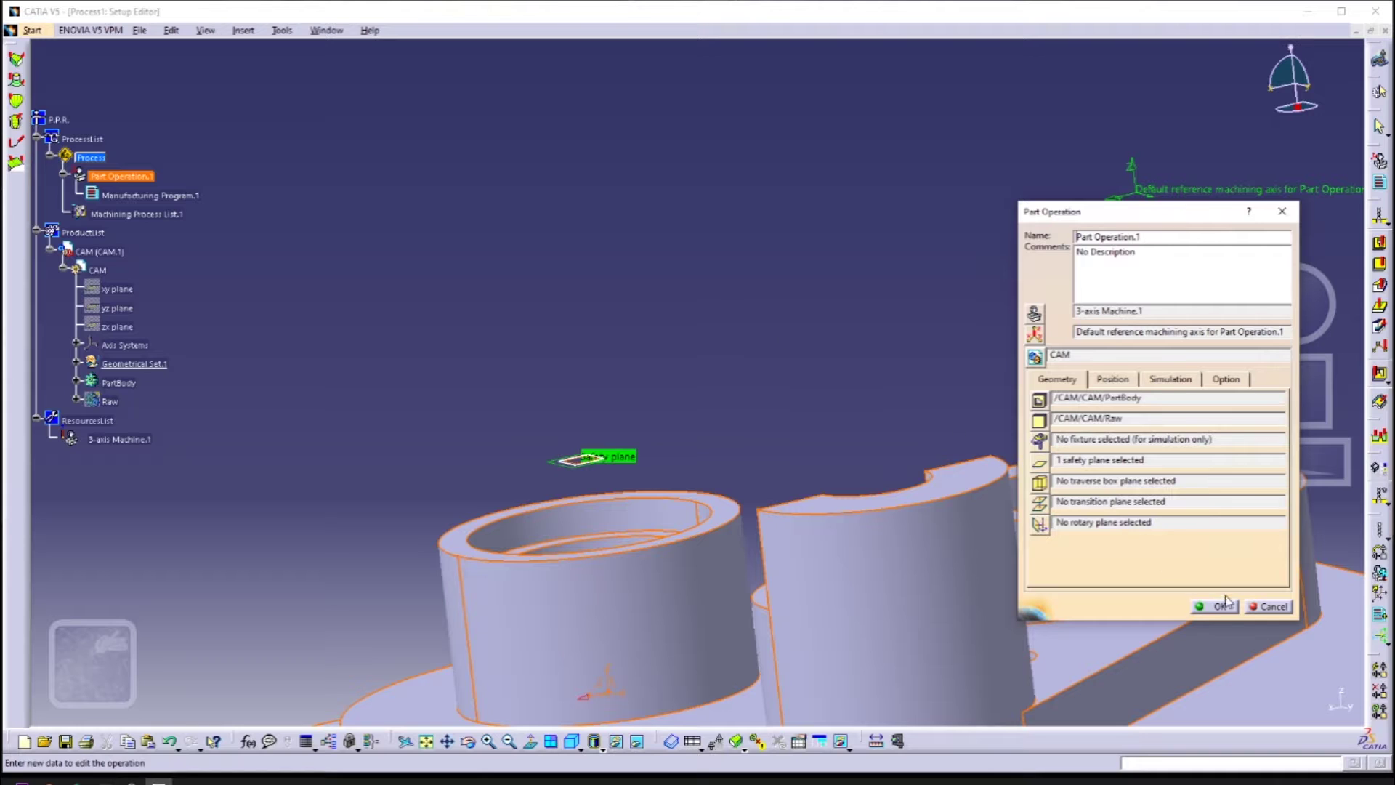
pyautogui.click(1223, 606)
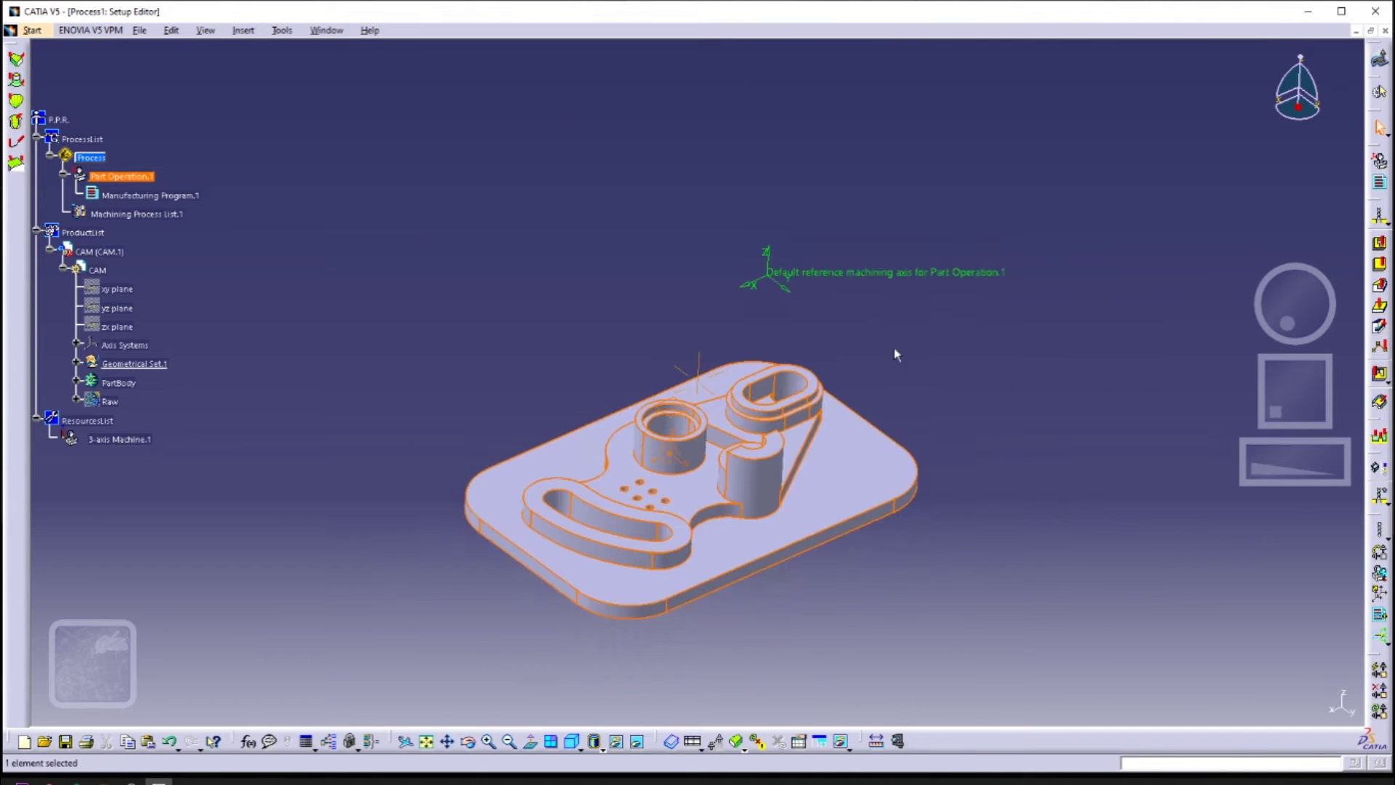
# Create a Facing operation and pick the plate's underside as its bottom, using its outline as the drive contour
pyautogui.doubleClick(135, 177)
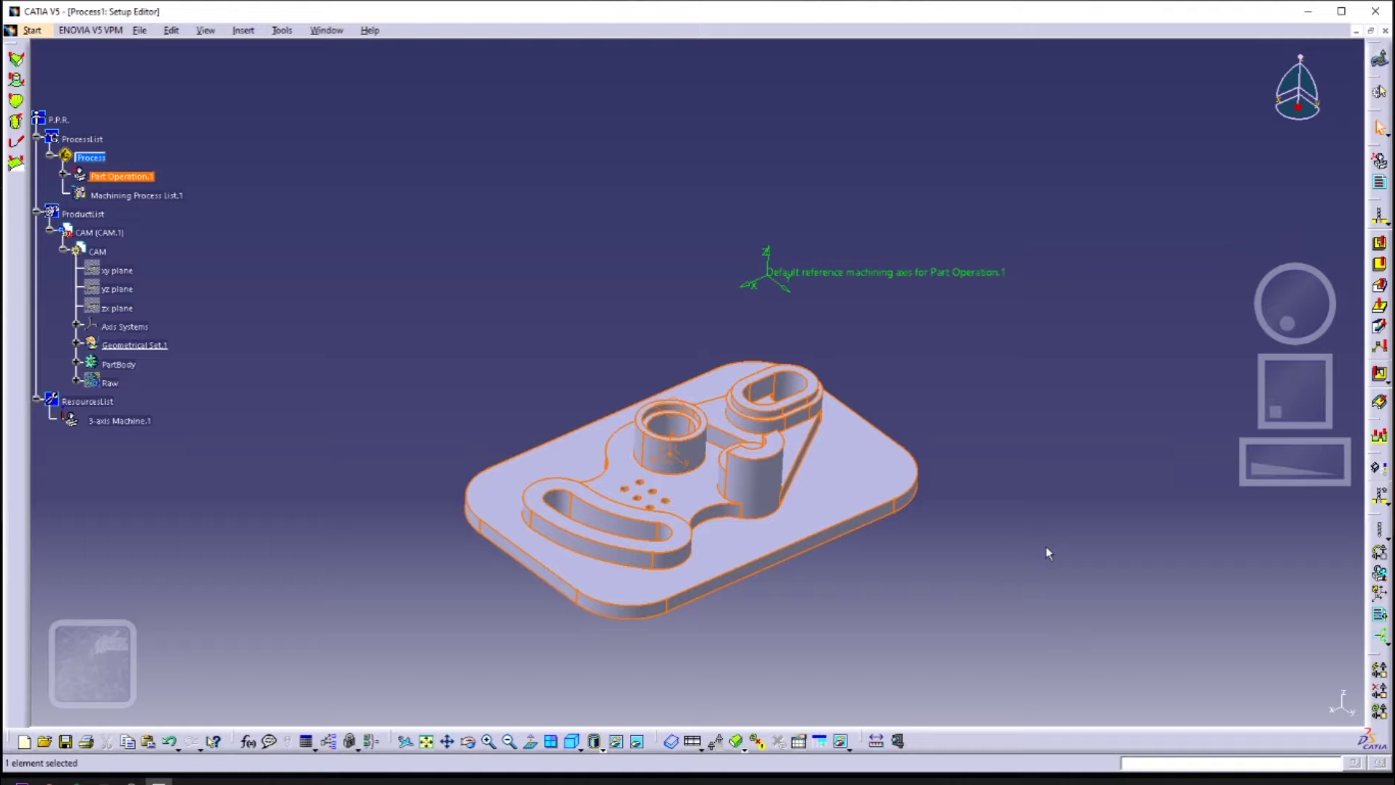
pyautogui.click(1047, 552)
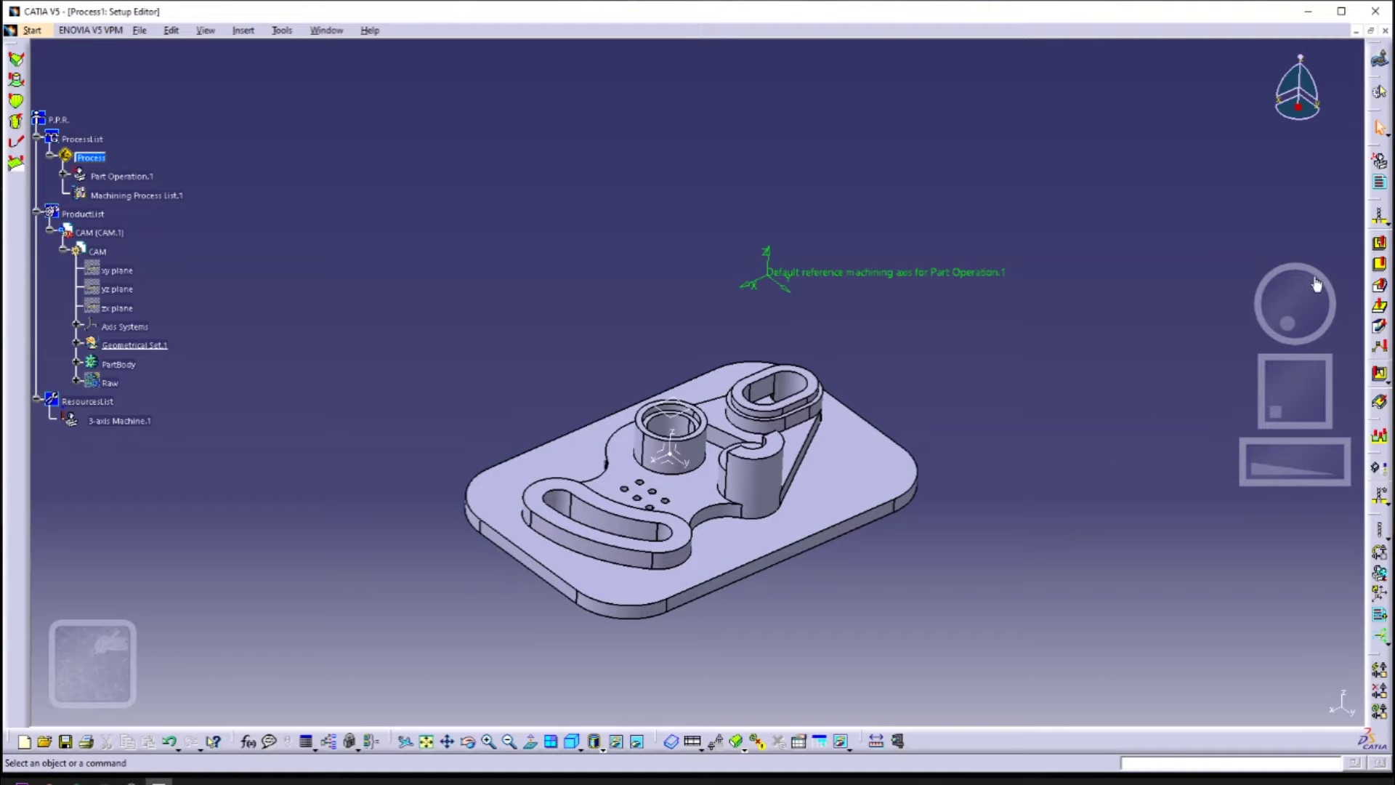
pyautogui.press('Return')
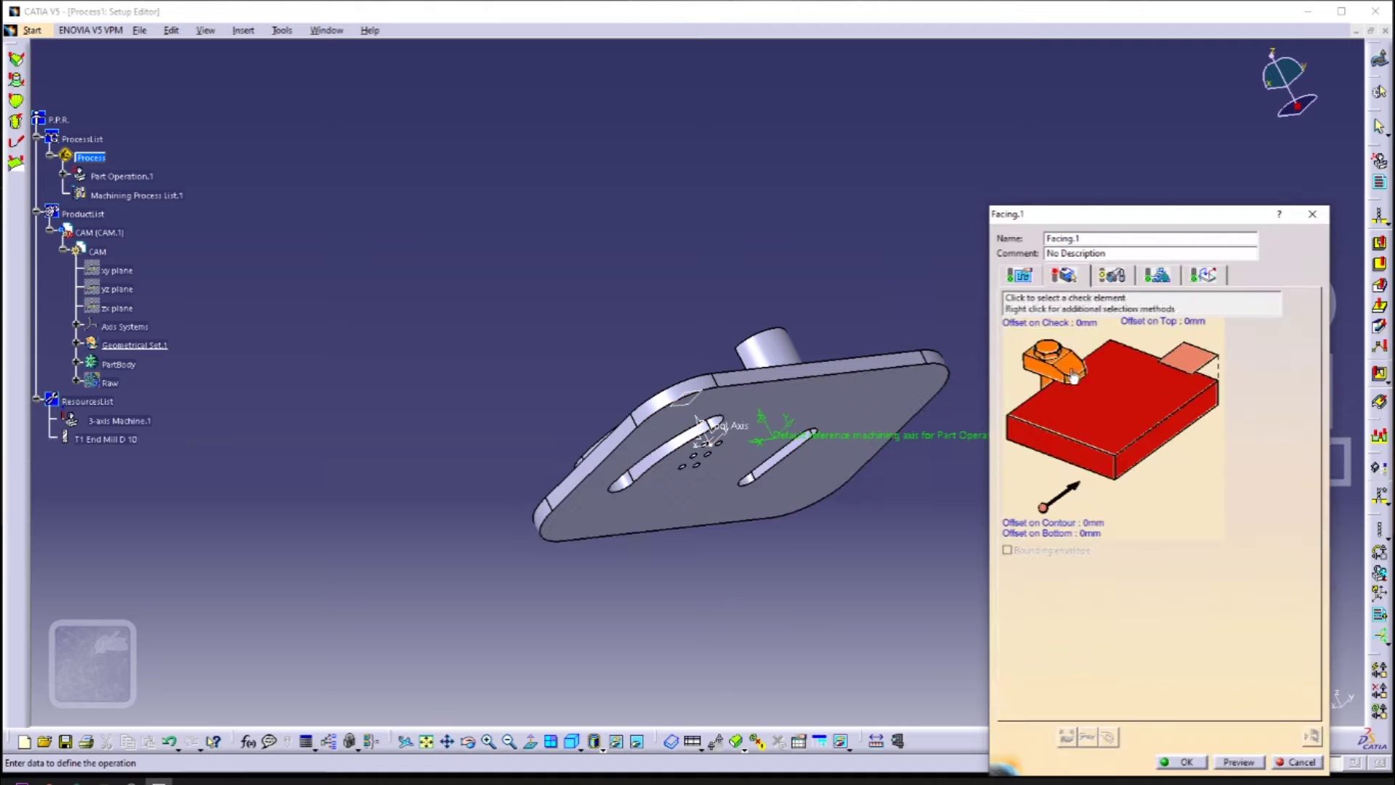
pyautogui.click(1135, 415)
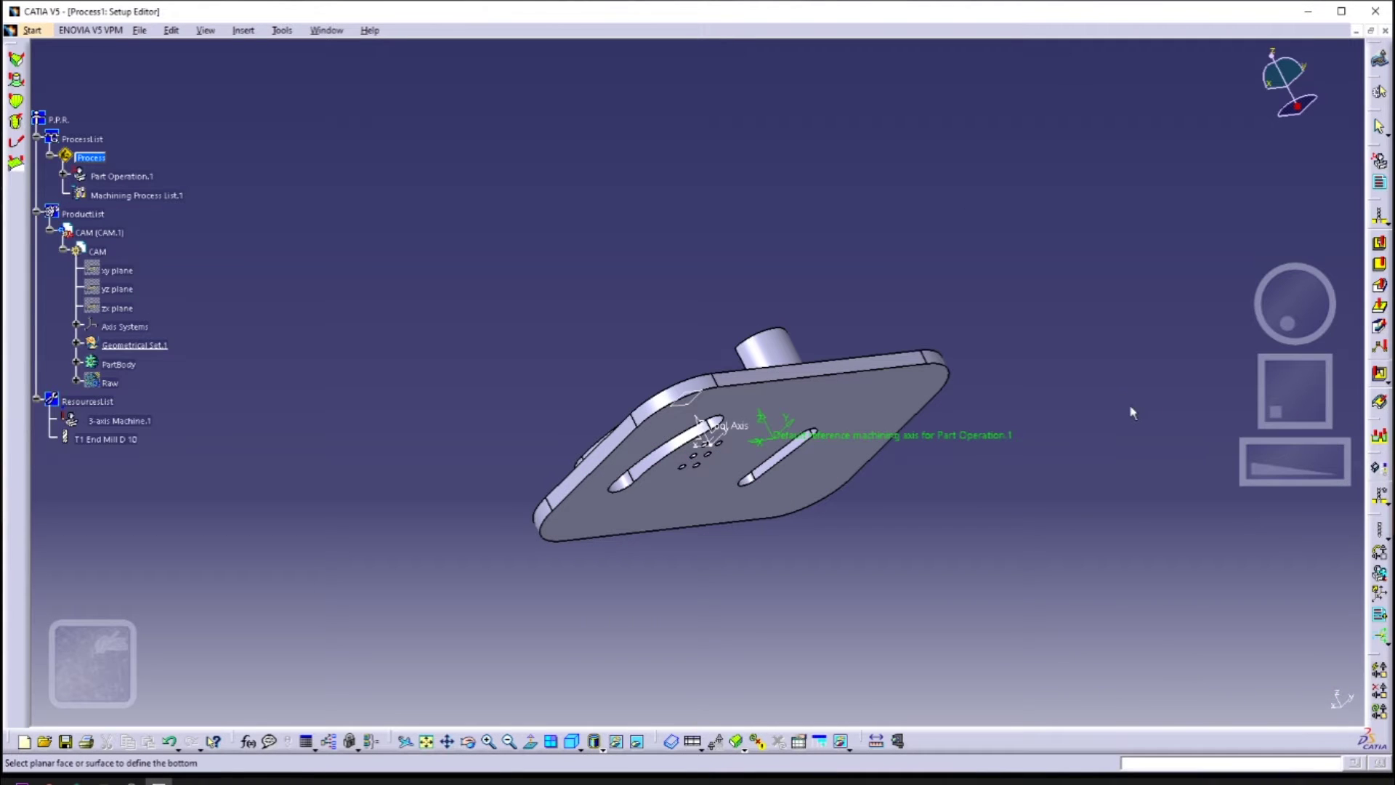
pyautogui.click(897, 398)
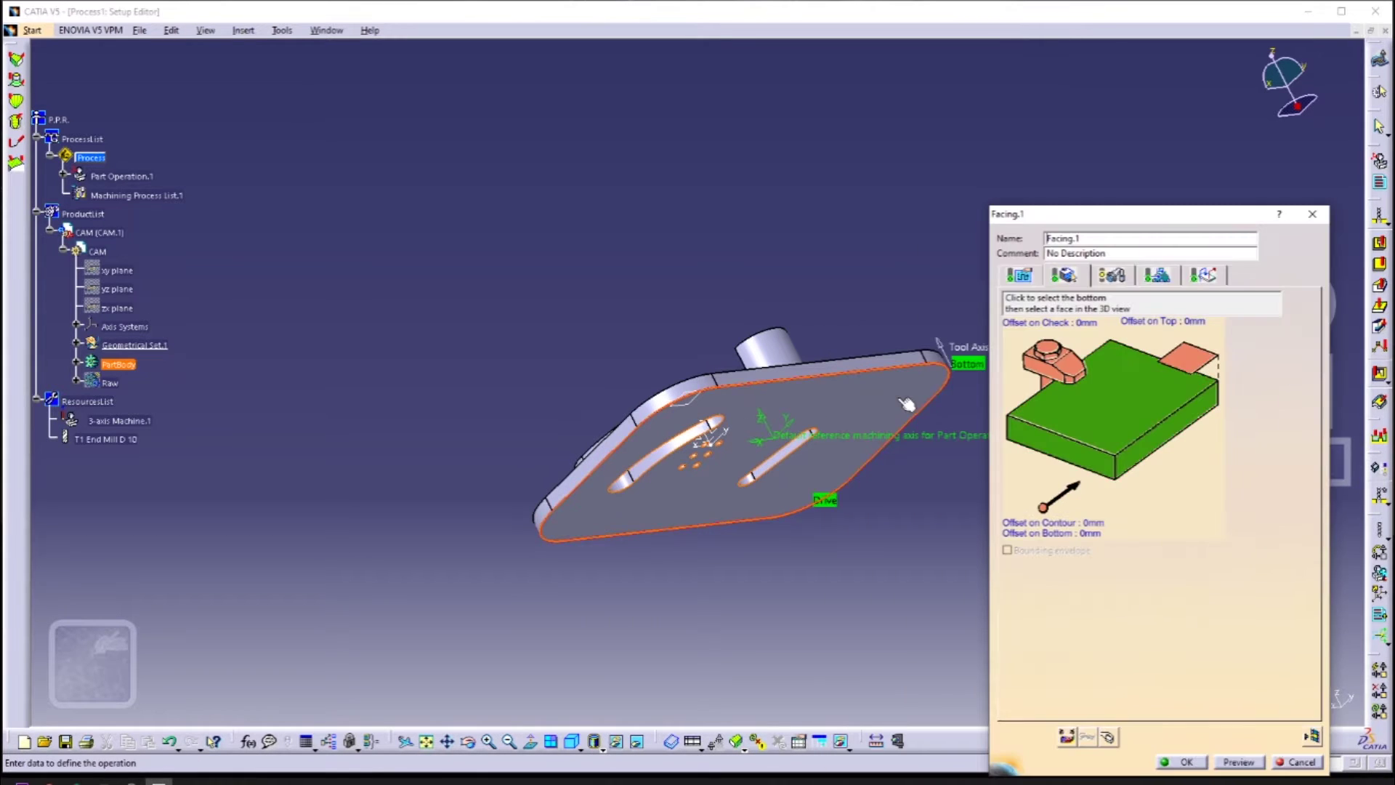
# Redefine the facing bottom as the top face of the half-cut cylindrical boss
pyautogui.moveTo(879, 276); pyautogui.dragTo(821, 647, button='middle')
pyautogui.click(1093, 404)
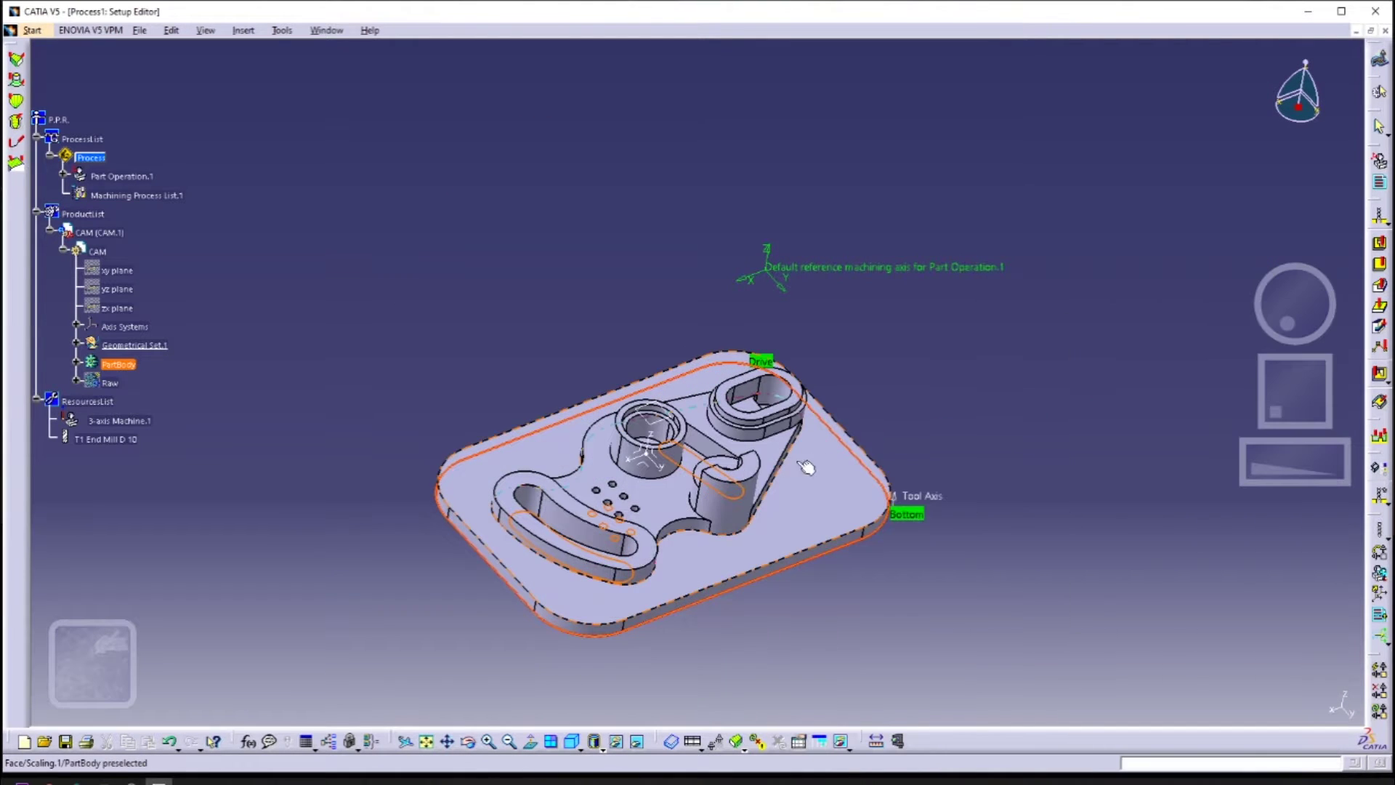
pyautogui.click(753, 469)
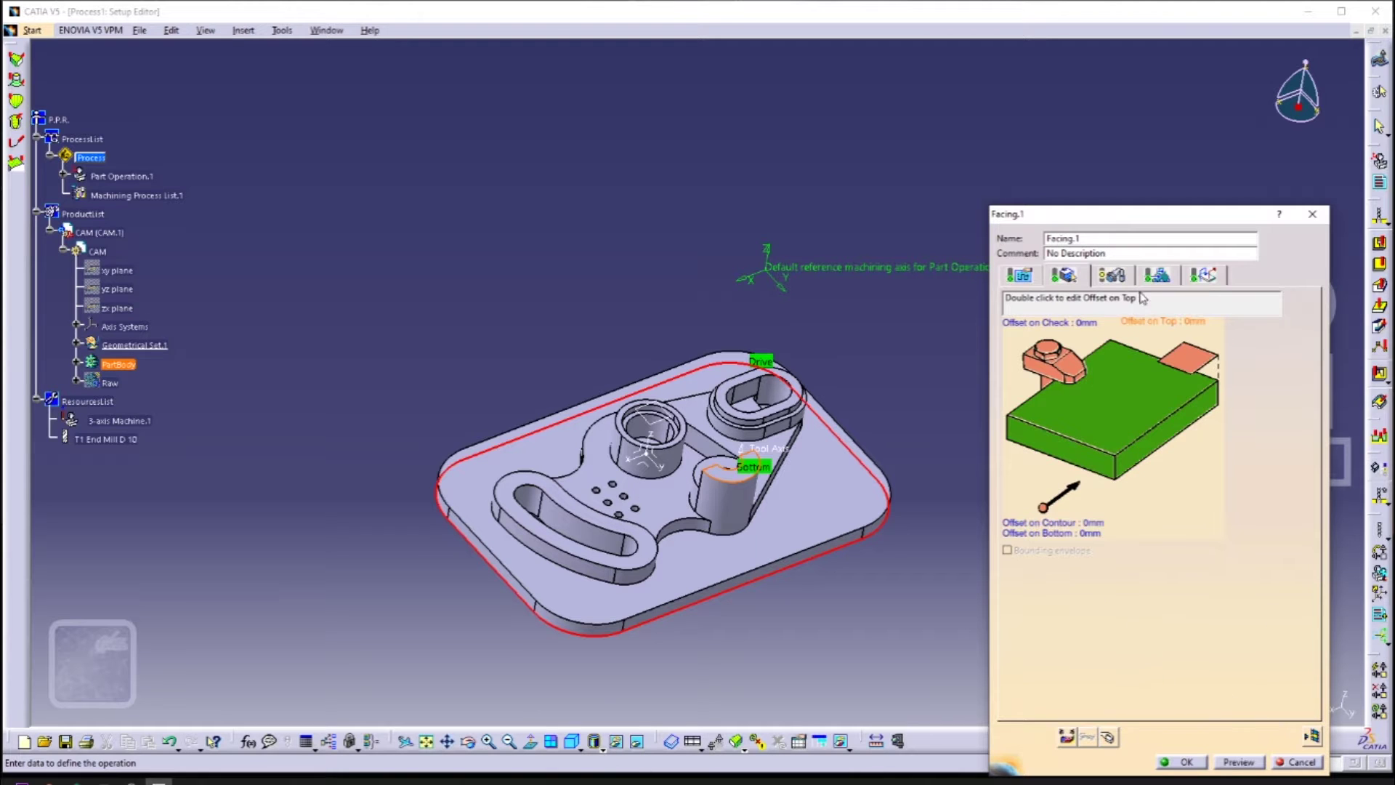
# Assign a face mill to the facing operation and set its diameter to 100 mm
pyautogui.click(1105, 277)
pyautogui.click(1016, 365)
pyautogui.doubleClick(1177, 623)
pyautogui.write('100')
pyautogui.press('Return')
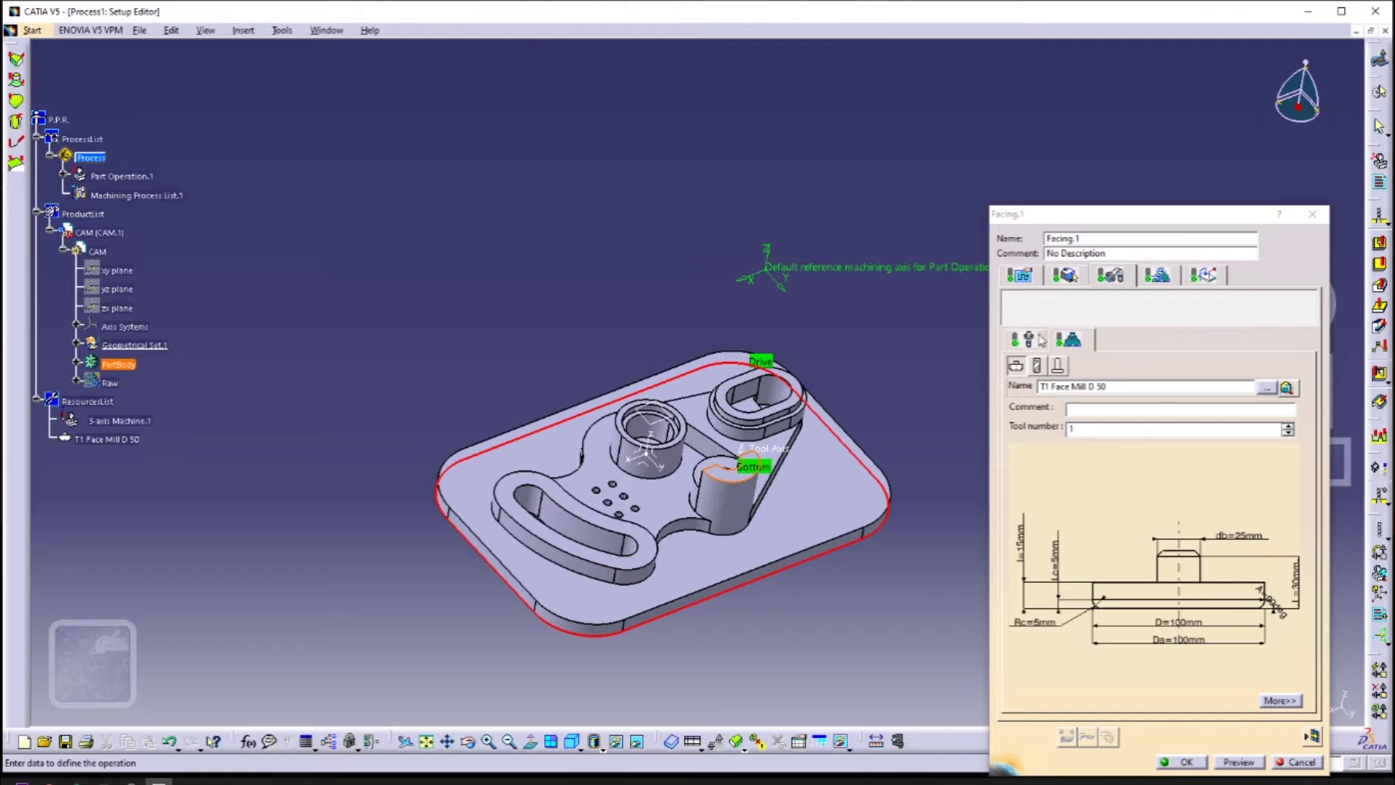
# Replay the facing tool path, run its material removal video simulation and accept the operation
pyautogui.click(1020, 276)
pyautogui.click(1311, 735)
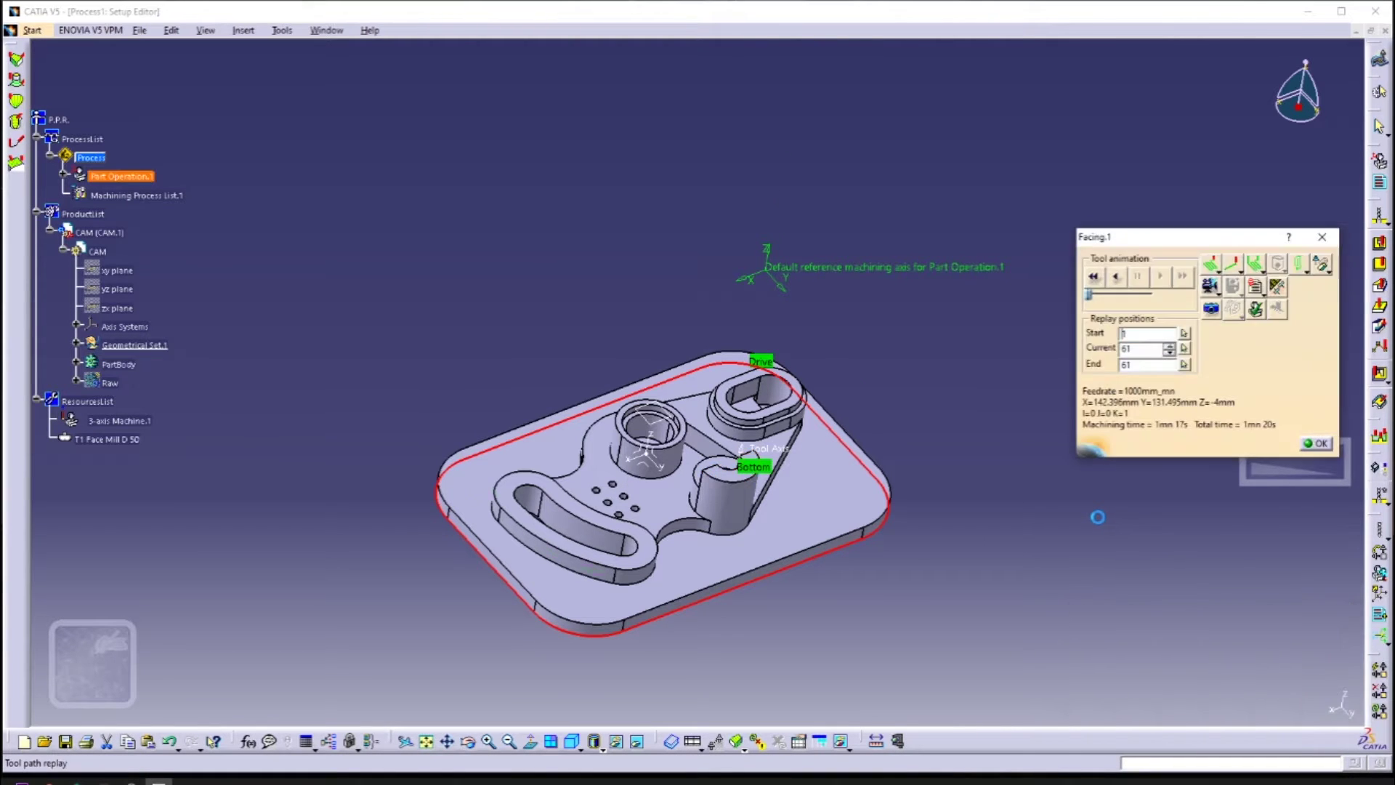
pyautogui.moveTo(887, 567); pyautogui.dragTo(839, 451, button='middle')
pyautogui.click(1209, 285)
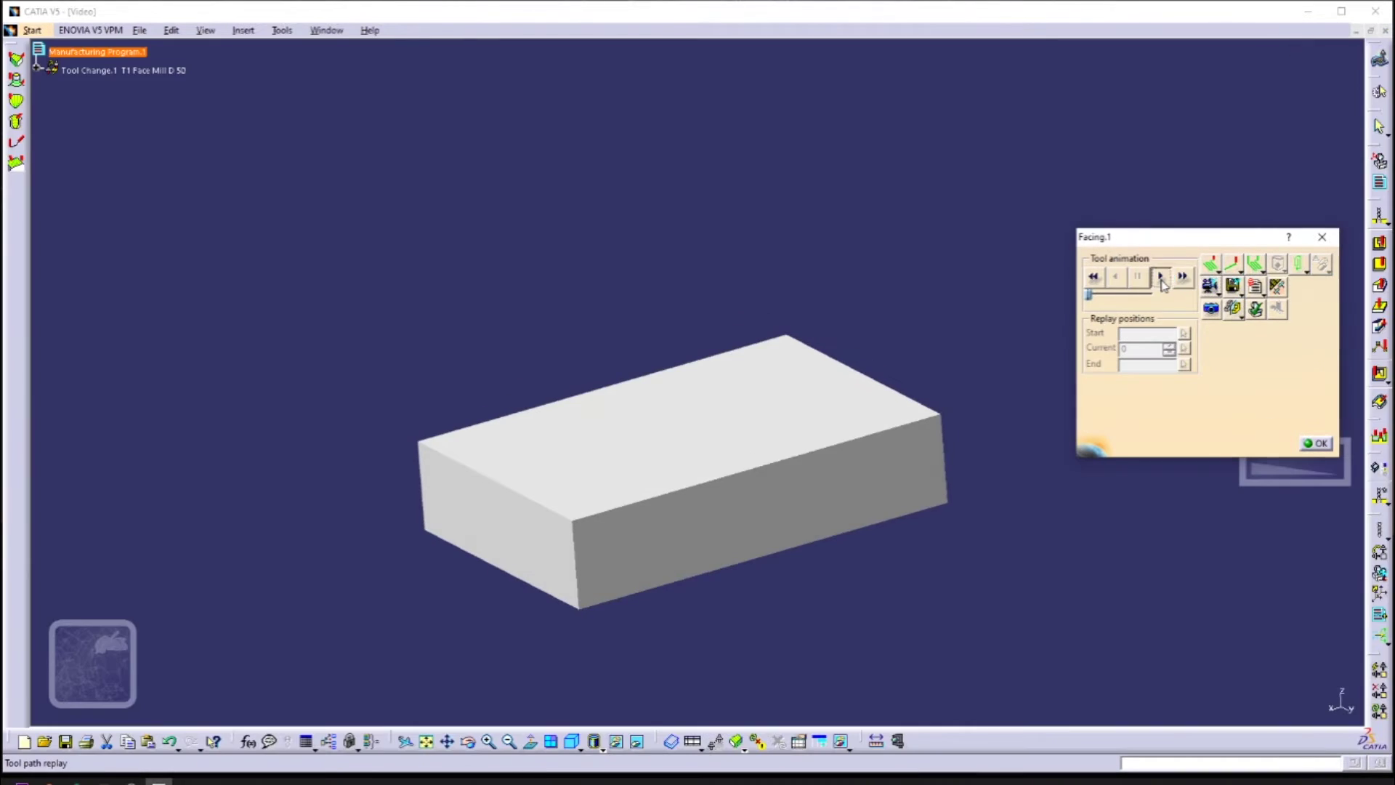
pyautogui.click(1161, 279)
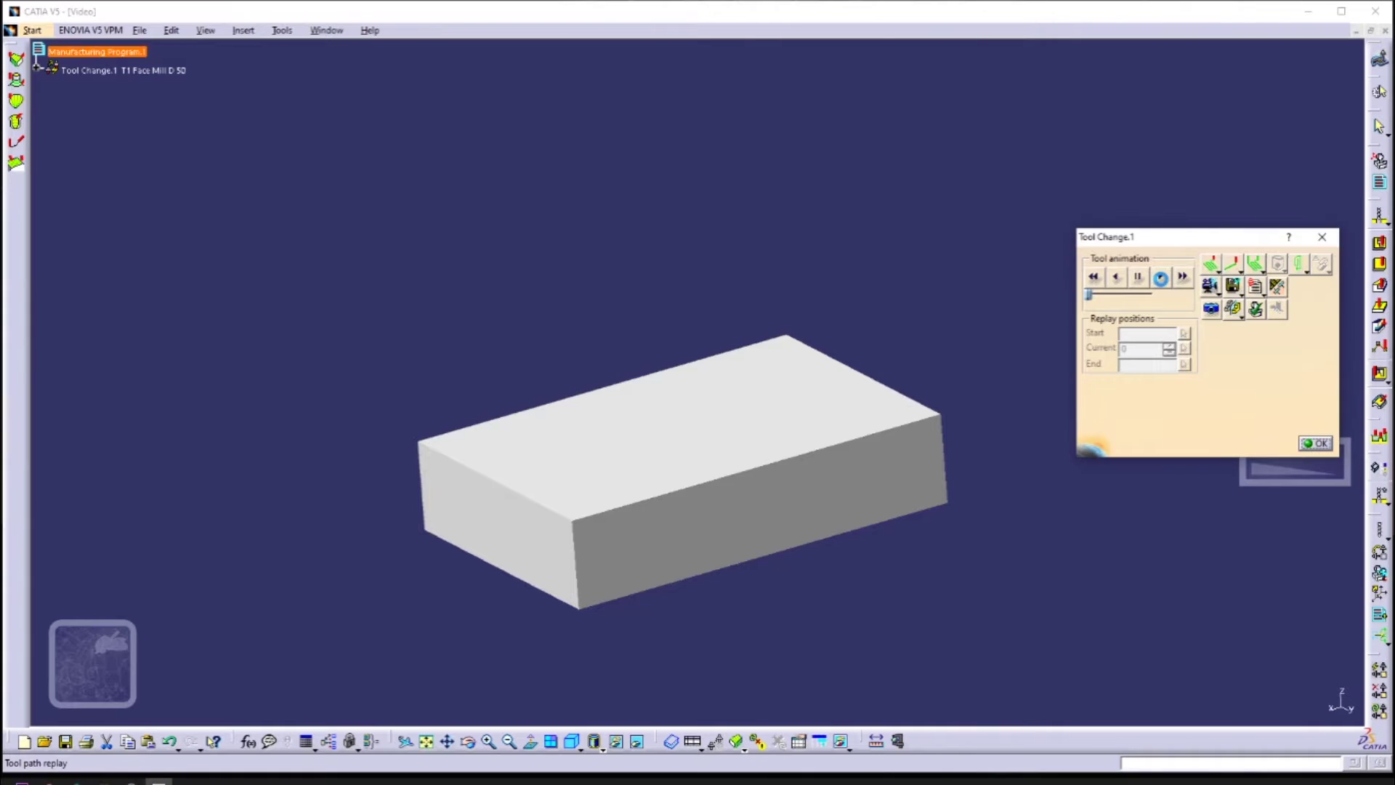
pyautogui.moveTo(830, 409); pyautogui.dragTo(798, 471, button='middle')
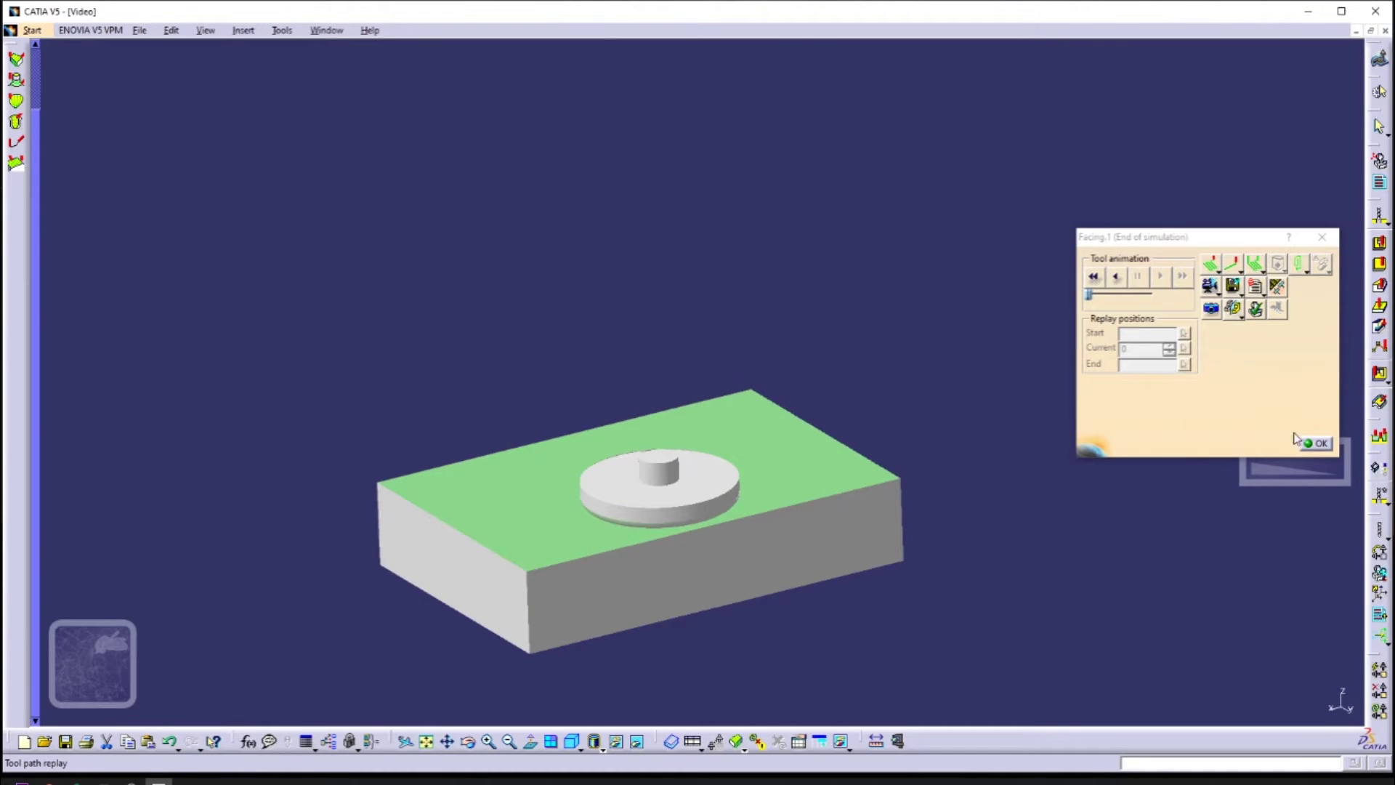
pyautogui.click(1315, 442)
pyautogui.click(1186, 760)
# Create a Profile Contouring operation between two planes with the plate's upper face as its bottom
pyautogui.moveTo(940, 620); pyautogui.dragTo(763, 581, button='middle')
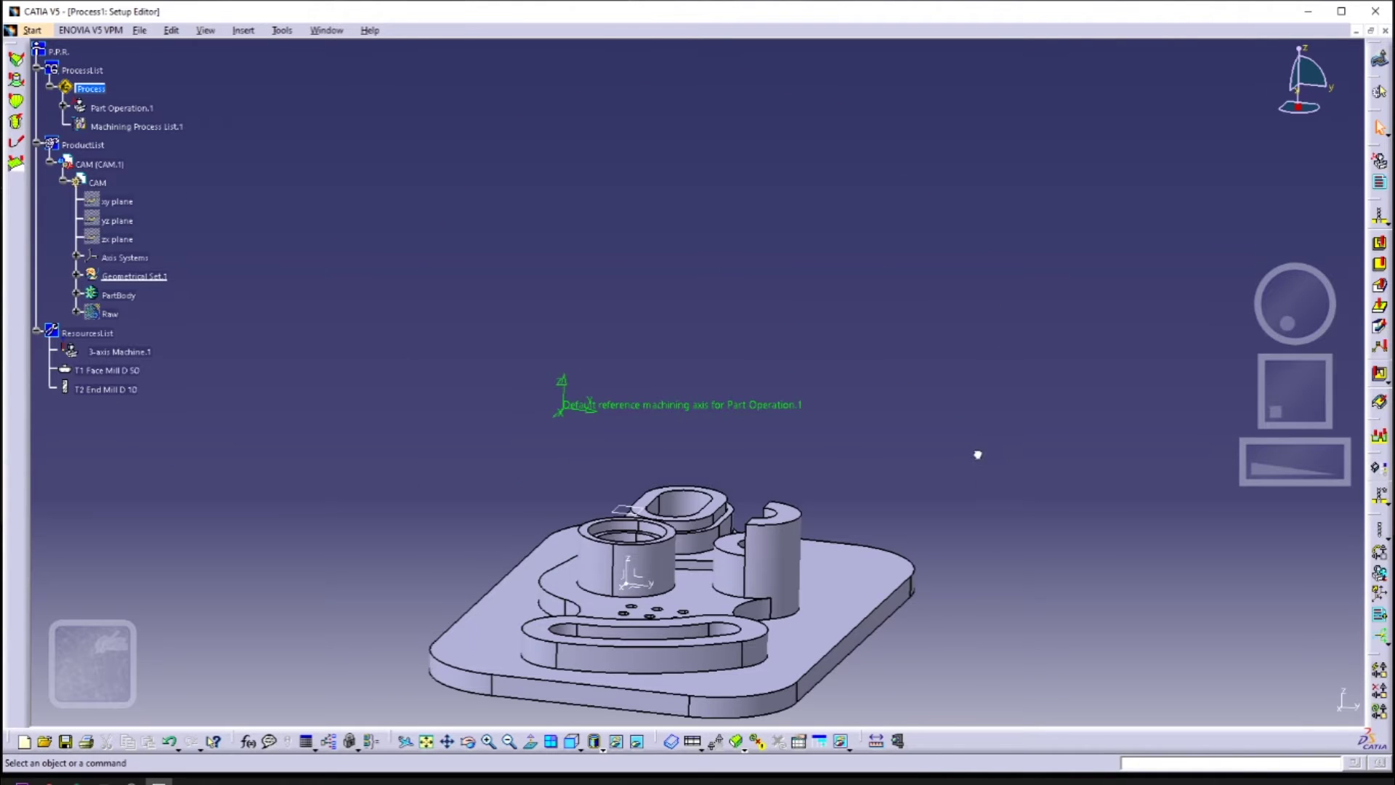
pyautogui.moveTo(977, 455); pyautogui.dragTo(616, 727, button='middle')
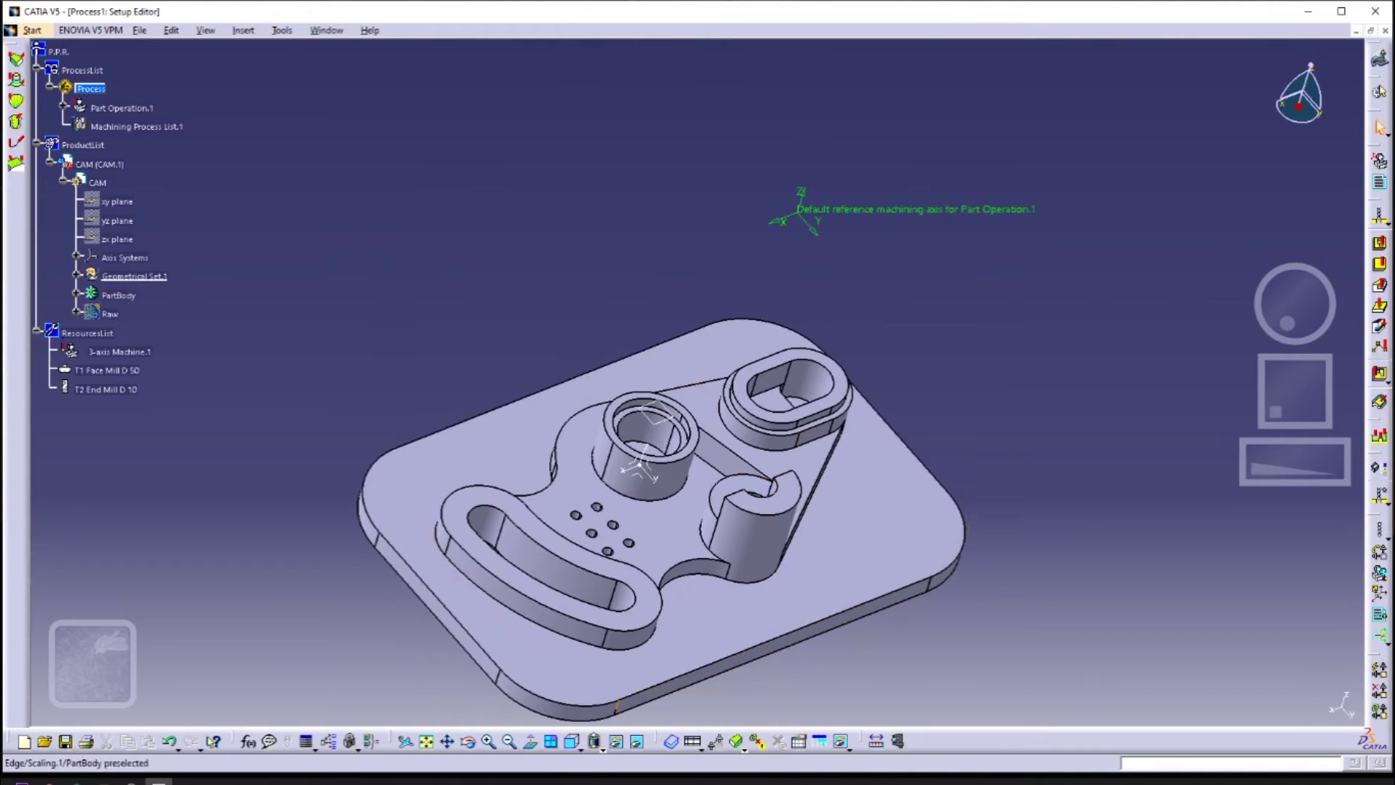
pyautogui.click(576, 749)
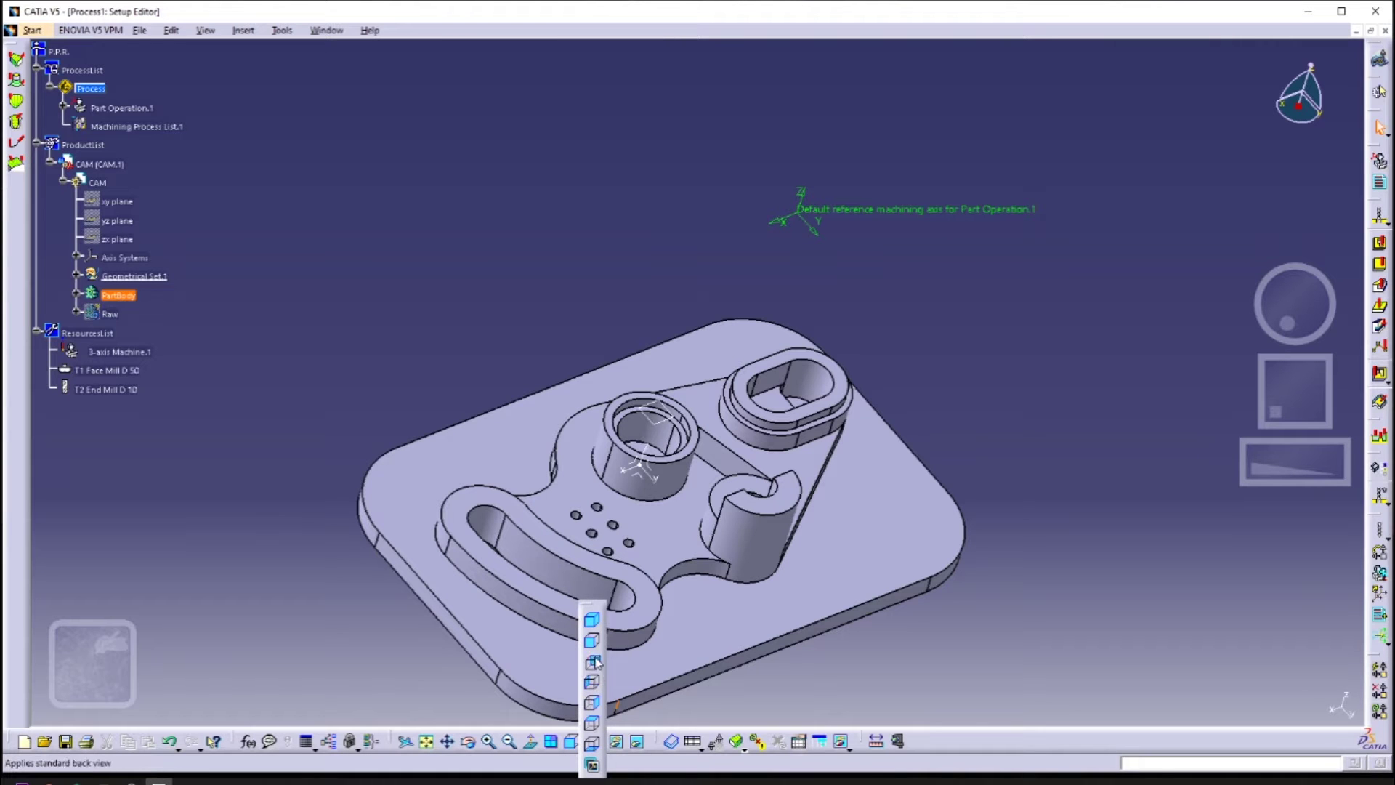
pyautogui.click(593, 725)
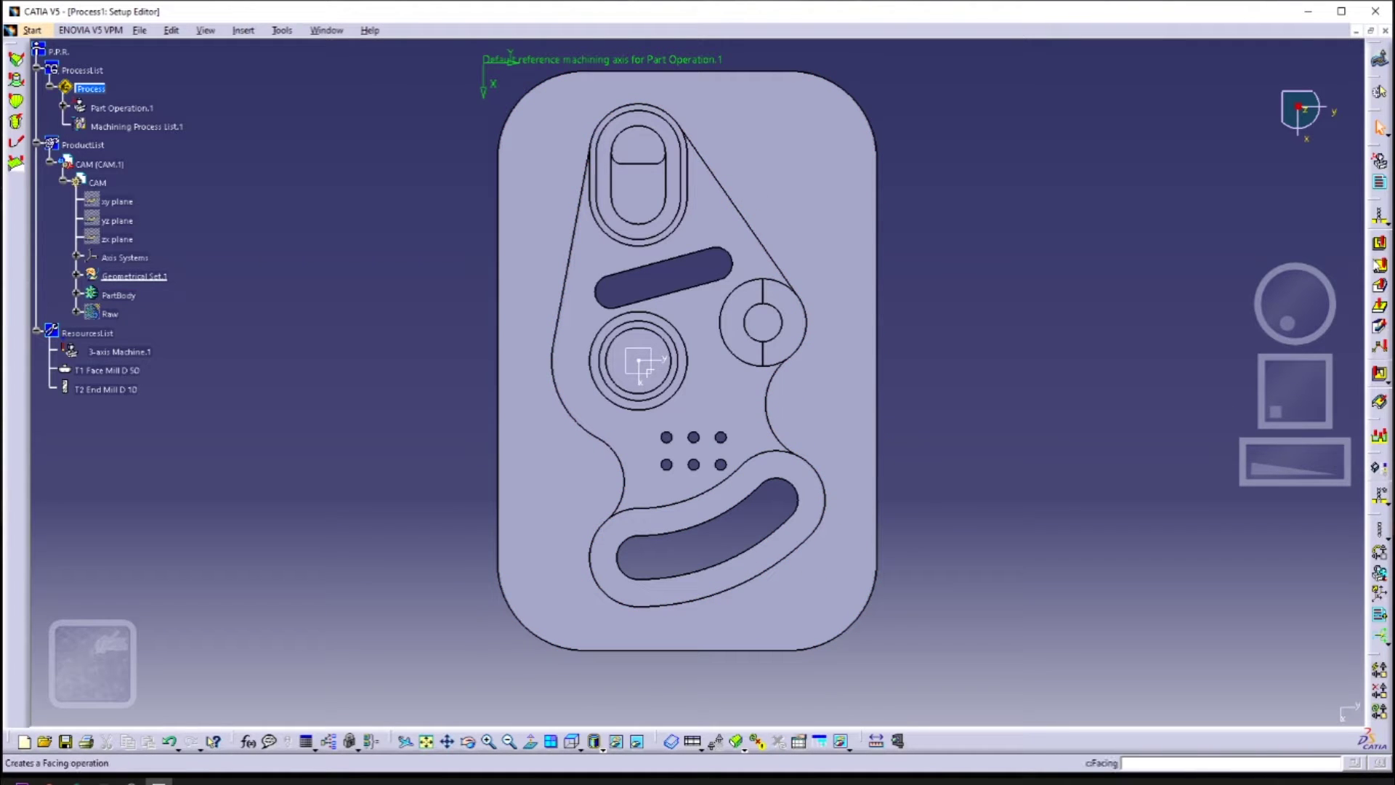
pyautogui.click(1384, 289)
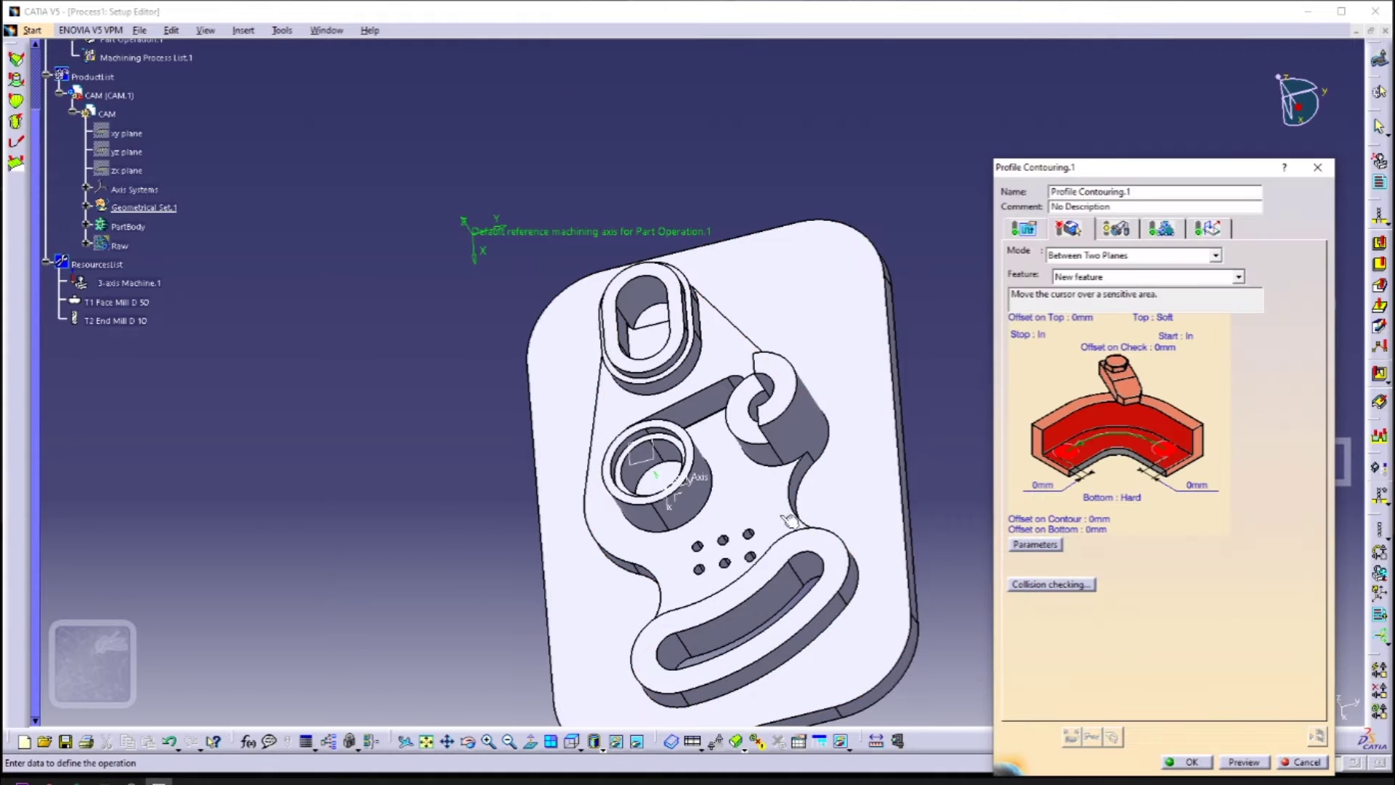
pyautogui.moveTo(785, 516); pyautogui.dragTo(541, 577, button='middle')
pyautogui.moveTo(608, 535); pyautogui.dragTo(777, 374, button='middle')
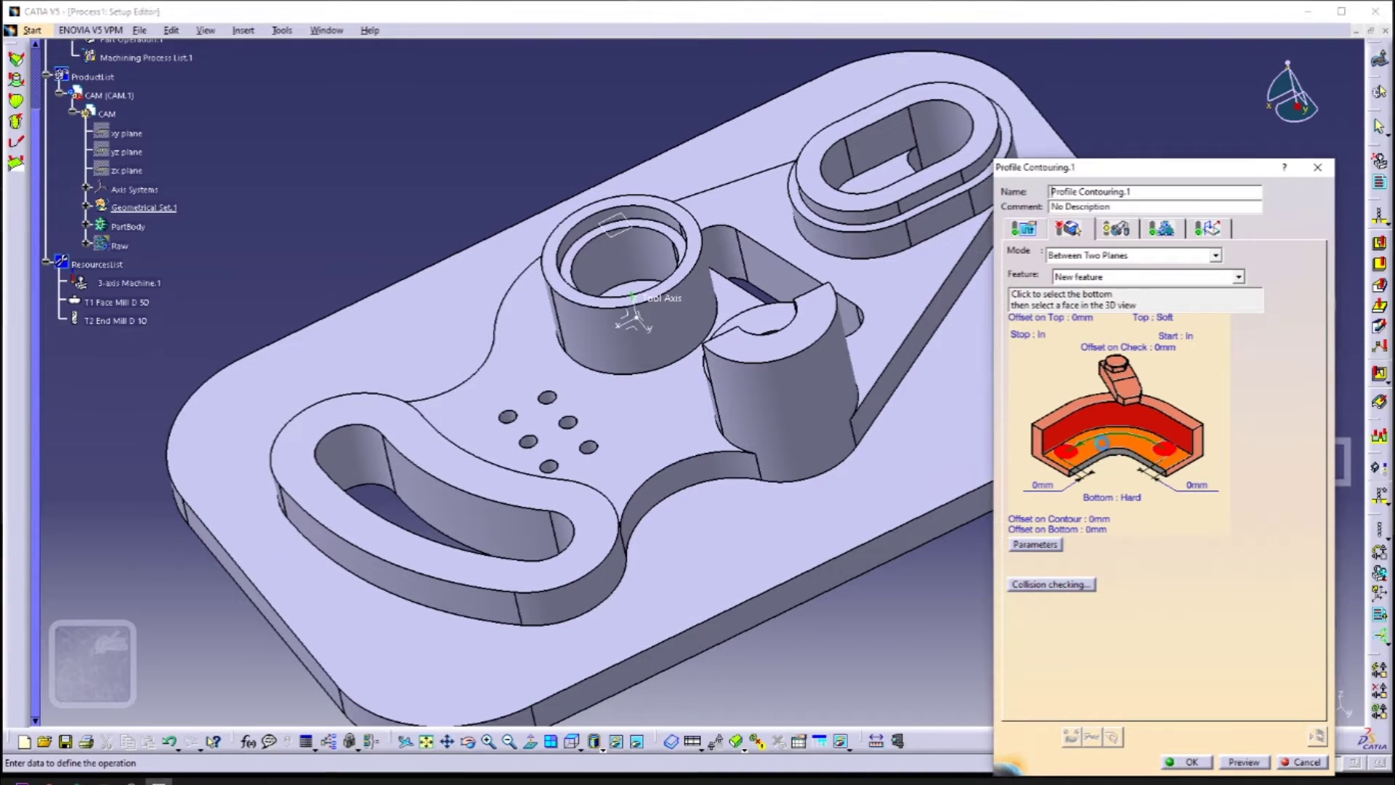
pyautogui.click(1104, 454)
pyautogui.click(759, 519)
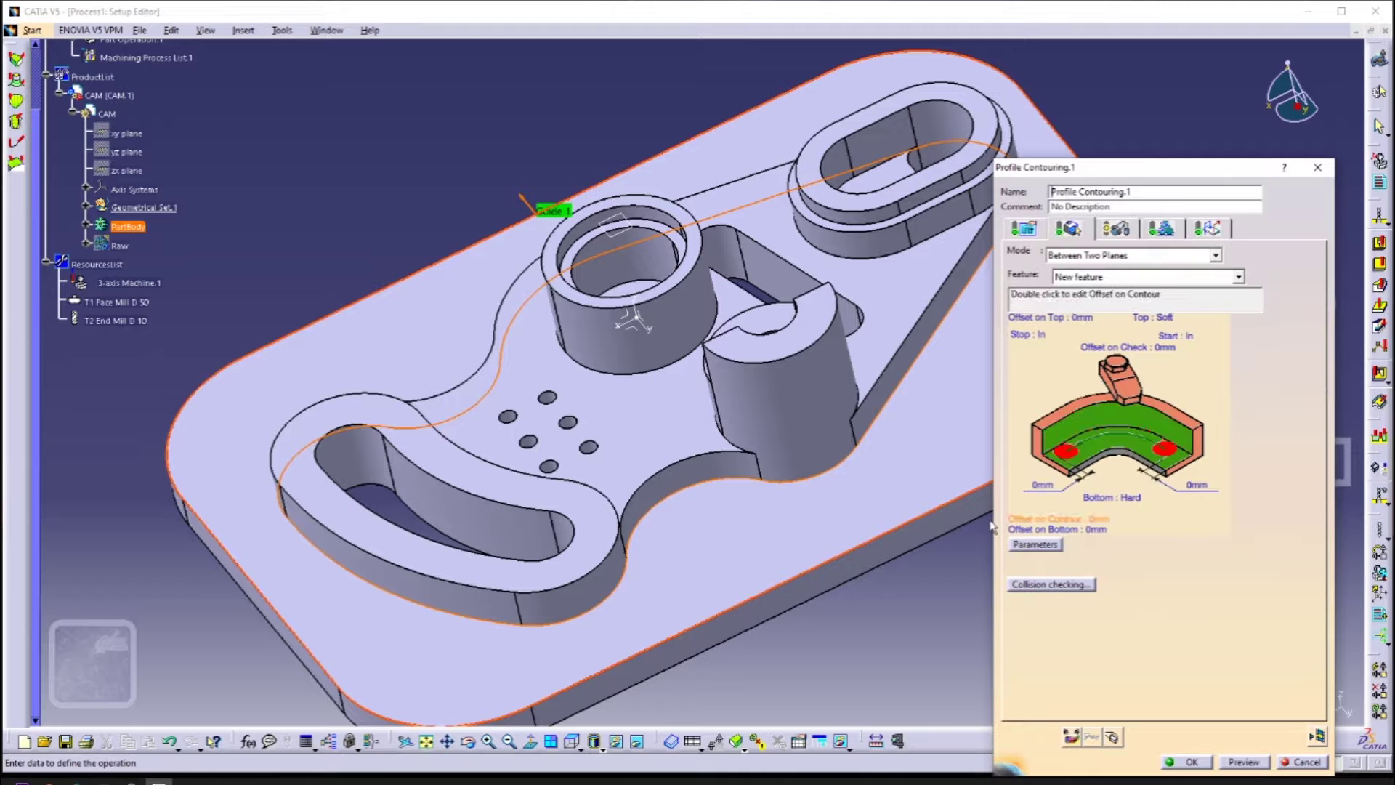
# Replace the guiding contour with the raised island's base outline and set the half-cut boss's top face as the top
pyautogui.rightClick(1089, 433)
pyautogui.click(1117, 485)
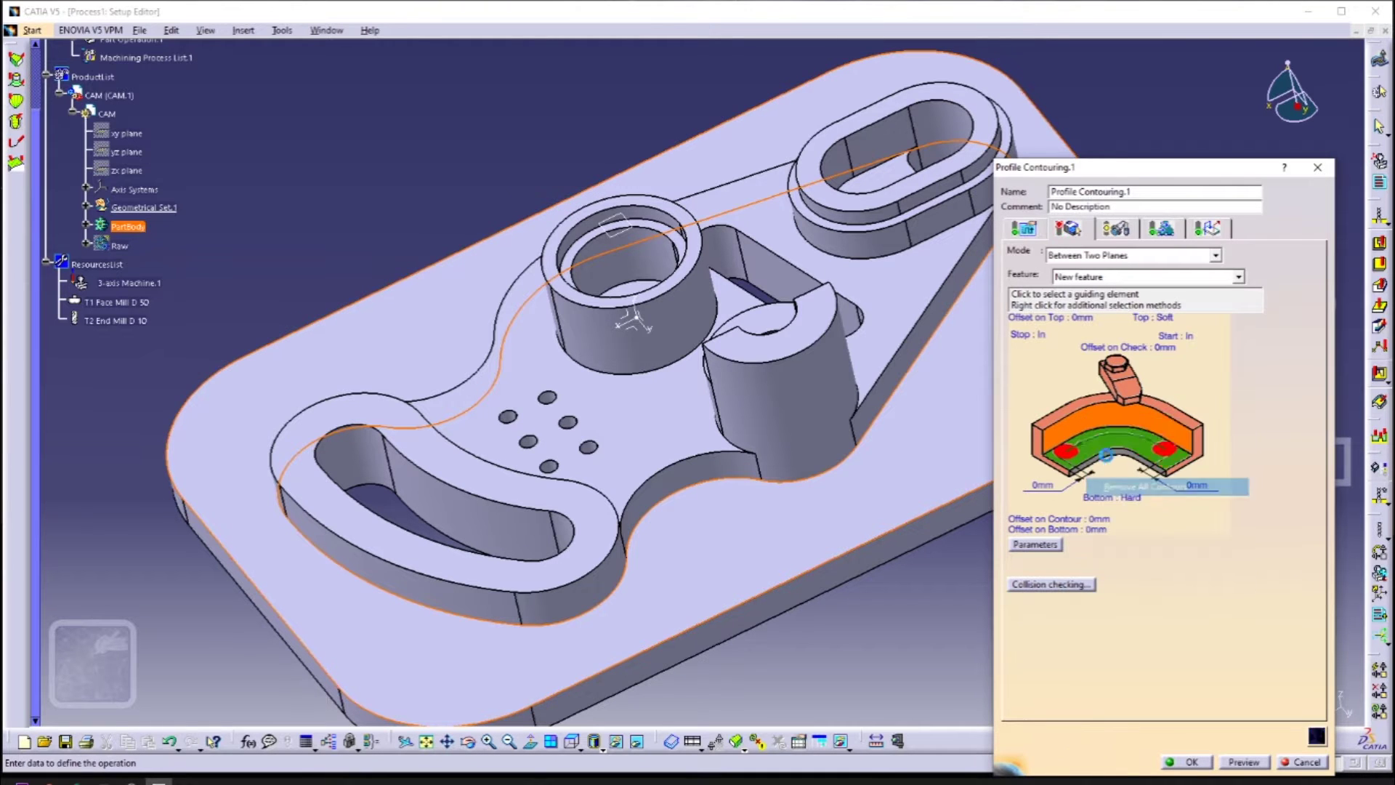
pyautogui.click(1088, 428)
pyautogui.moveTo(444, 607); pyautogui.dragTo(620, 251, button='middle')
pyautogui.moveTo(965, 325); pyautogui.dragTo(473, 145, button='middle')
pyautogui.doubleClick(1046, 249)
pyautogui.scroll(-1, 760, 225)
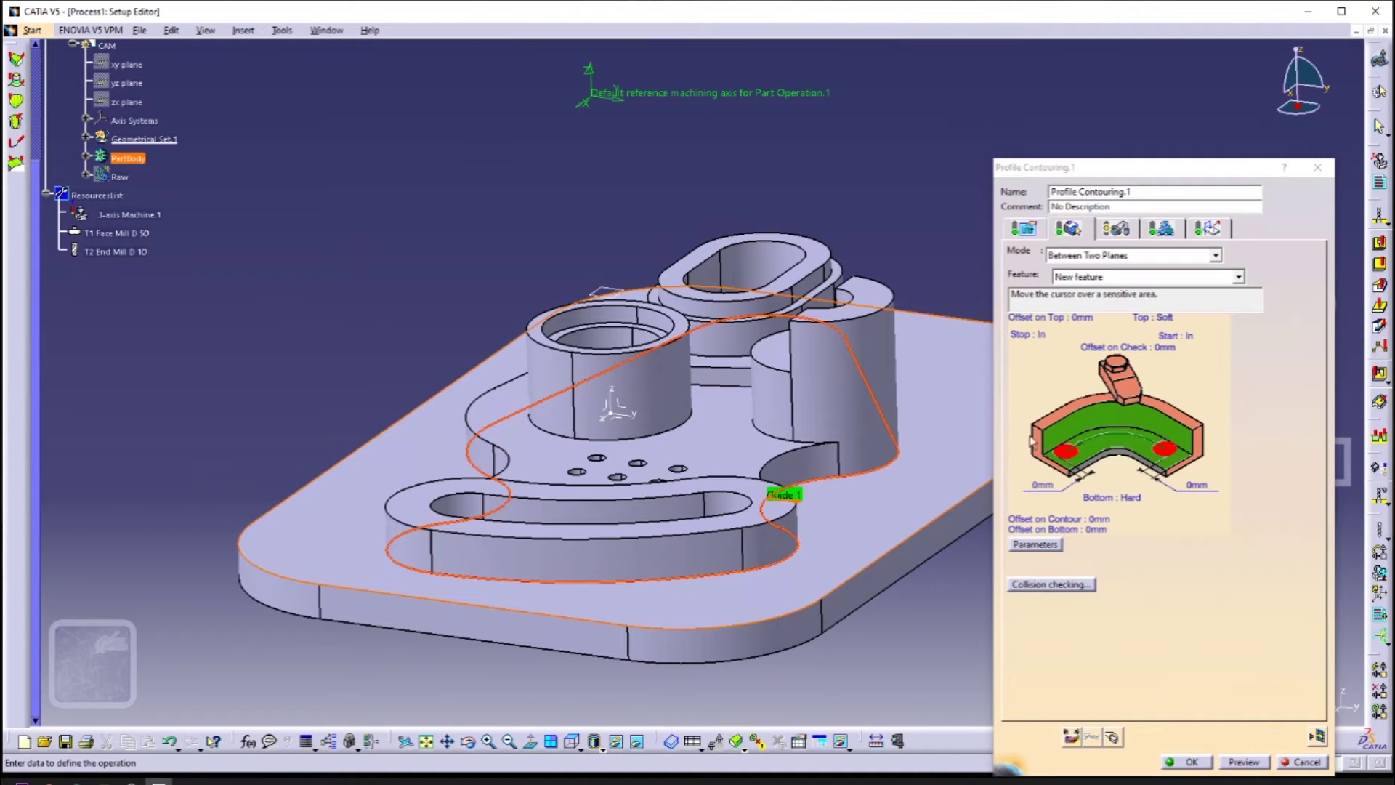
pyautogui.click(1076, 415)
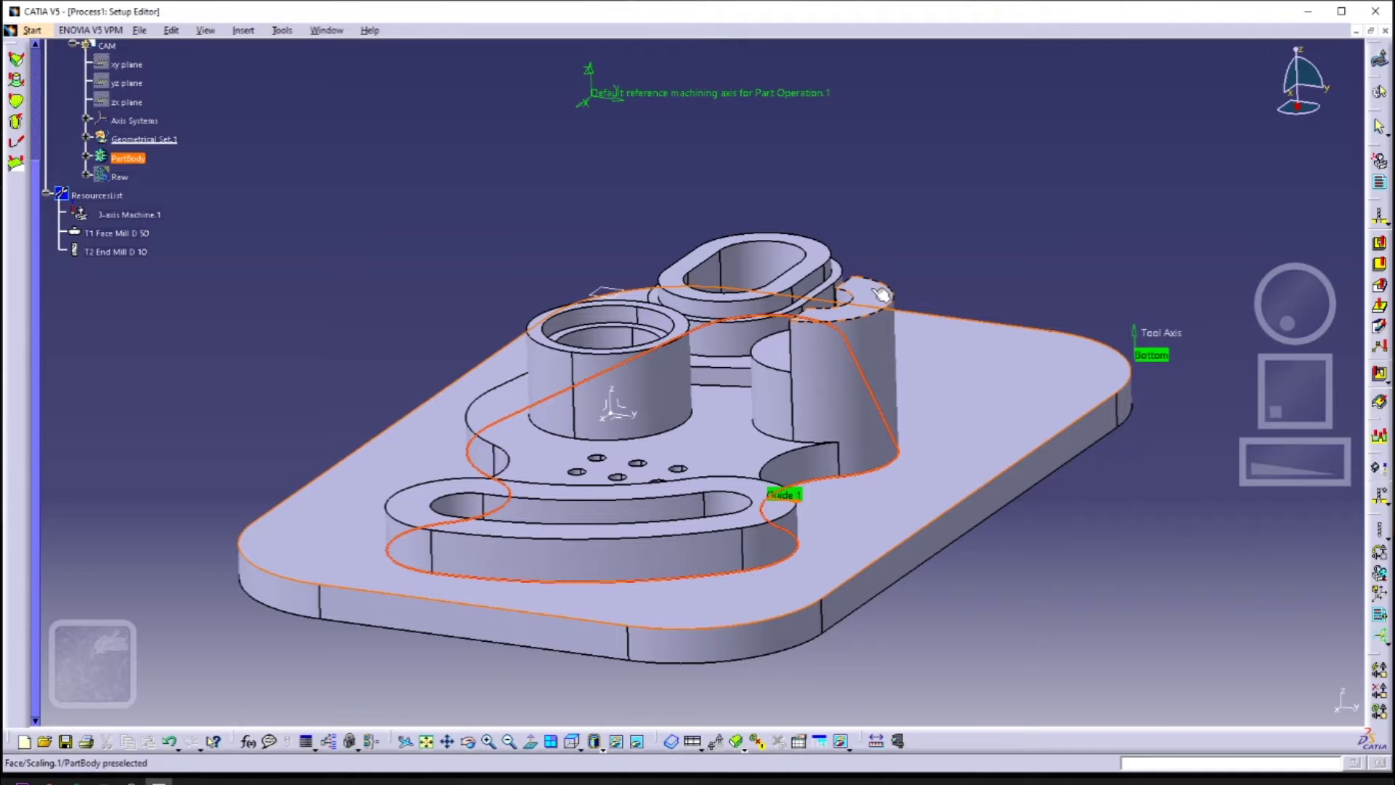
pyautogui.click(882, 293)
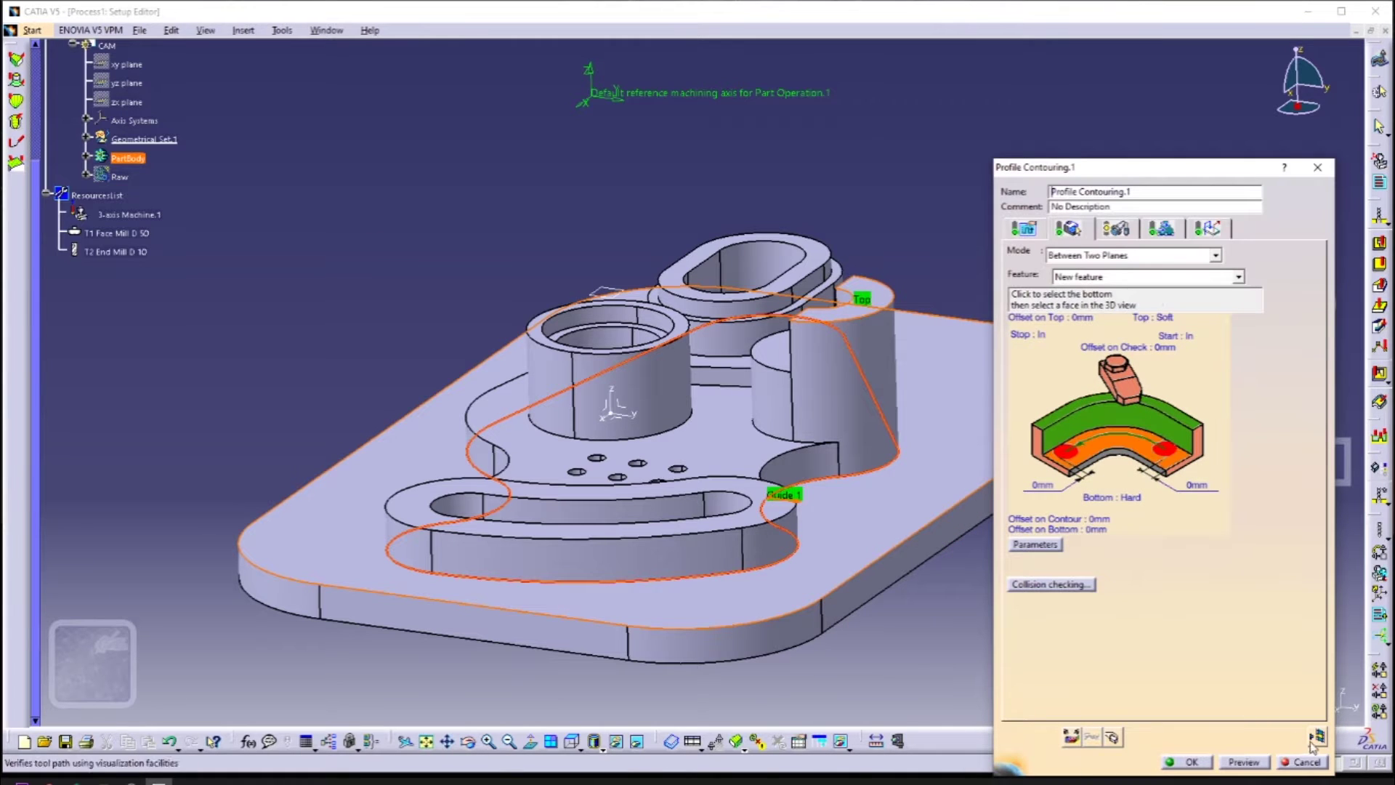
# Set the contouring stepover to 5 mm between paths with 10 axial levels and replay the tool path
pyautogui.click(1115, 228)
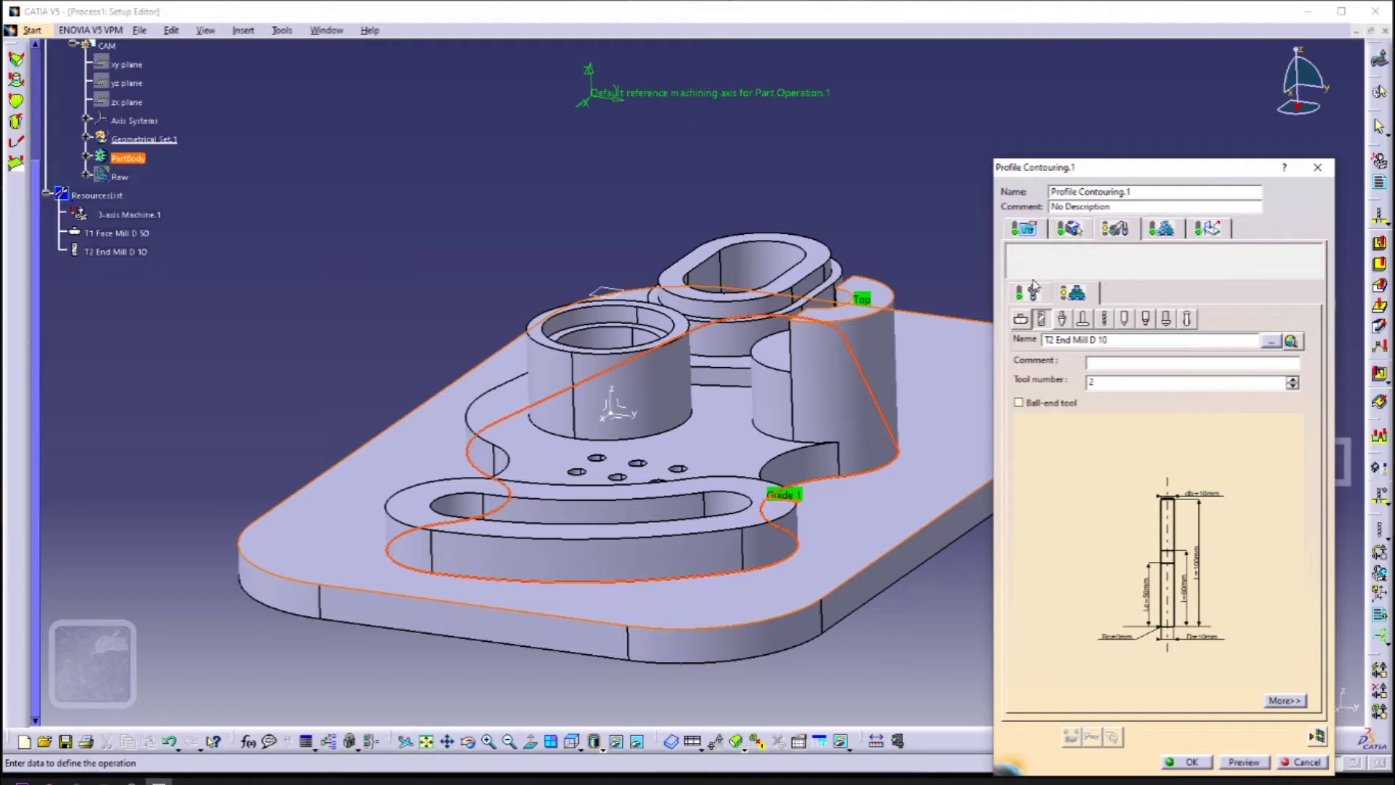
pyautogui.click(1024, 229)
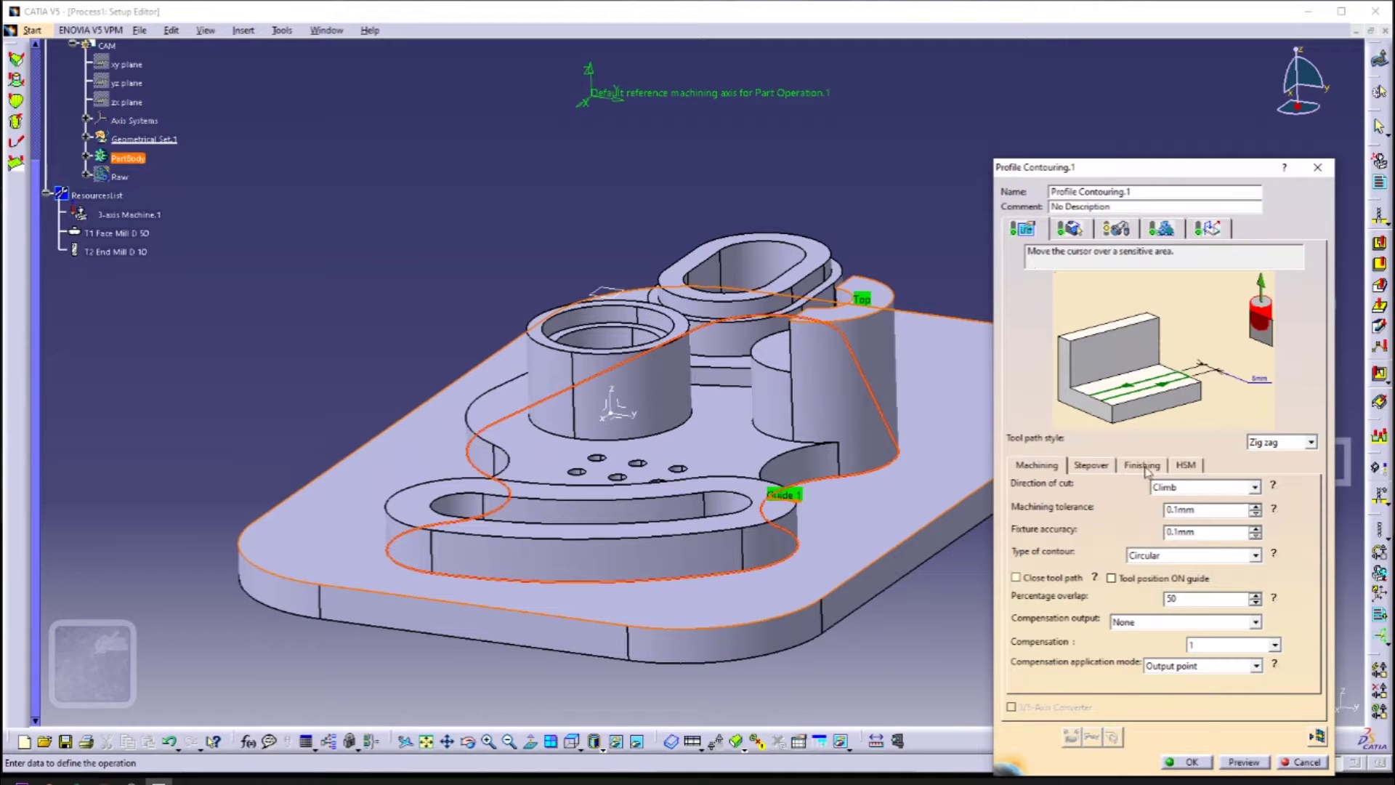
pyautogui.click(1092, 465)
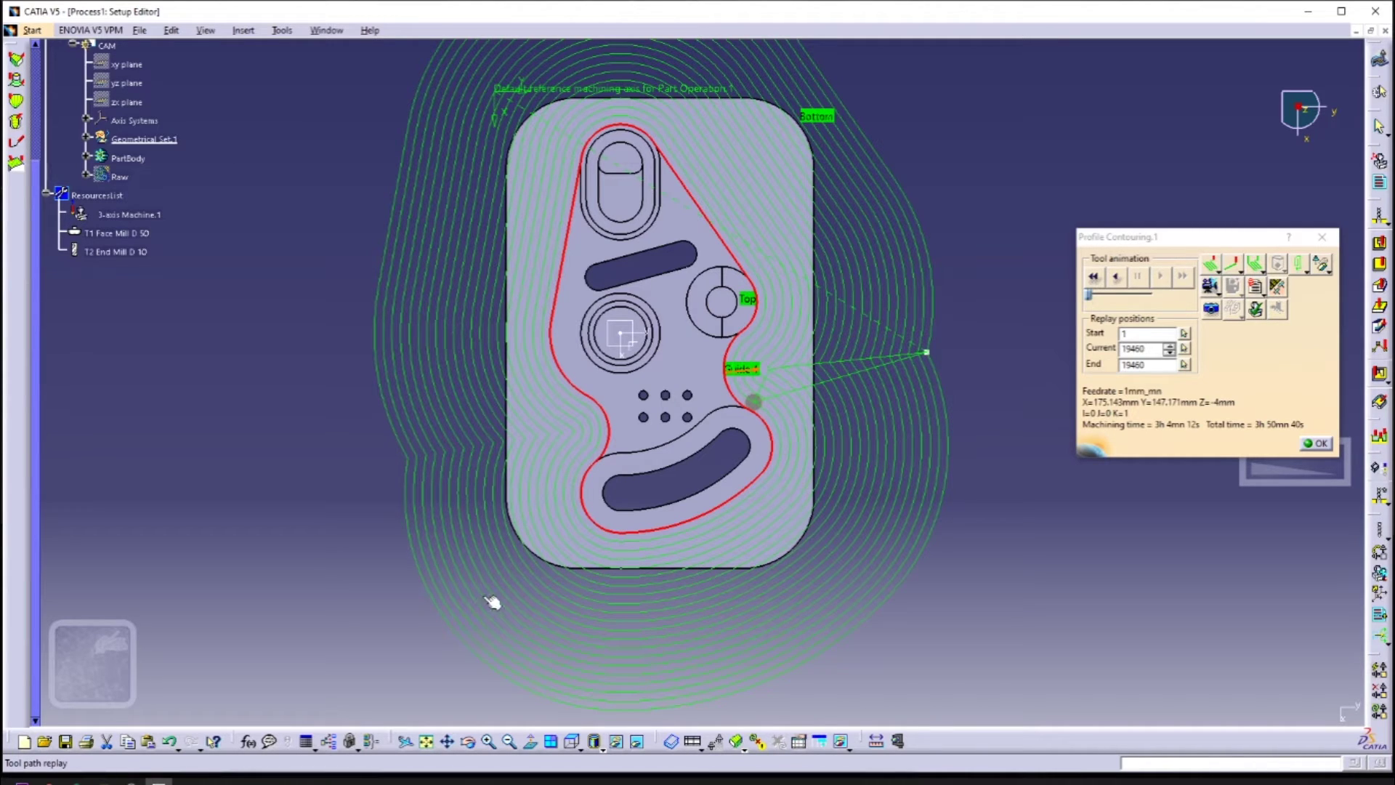
pyautogui.click(1317, 445)
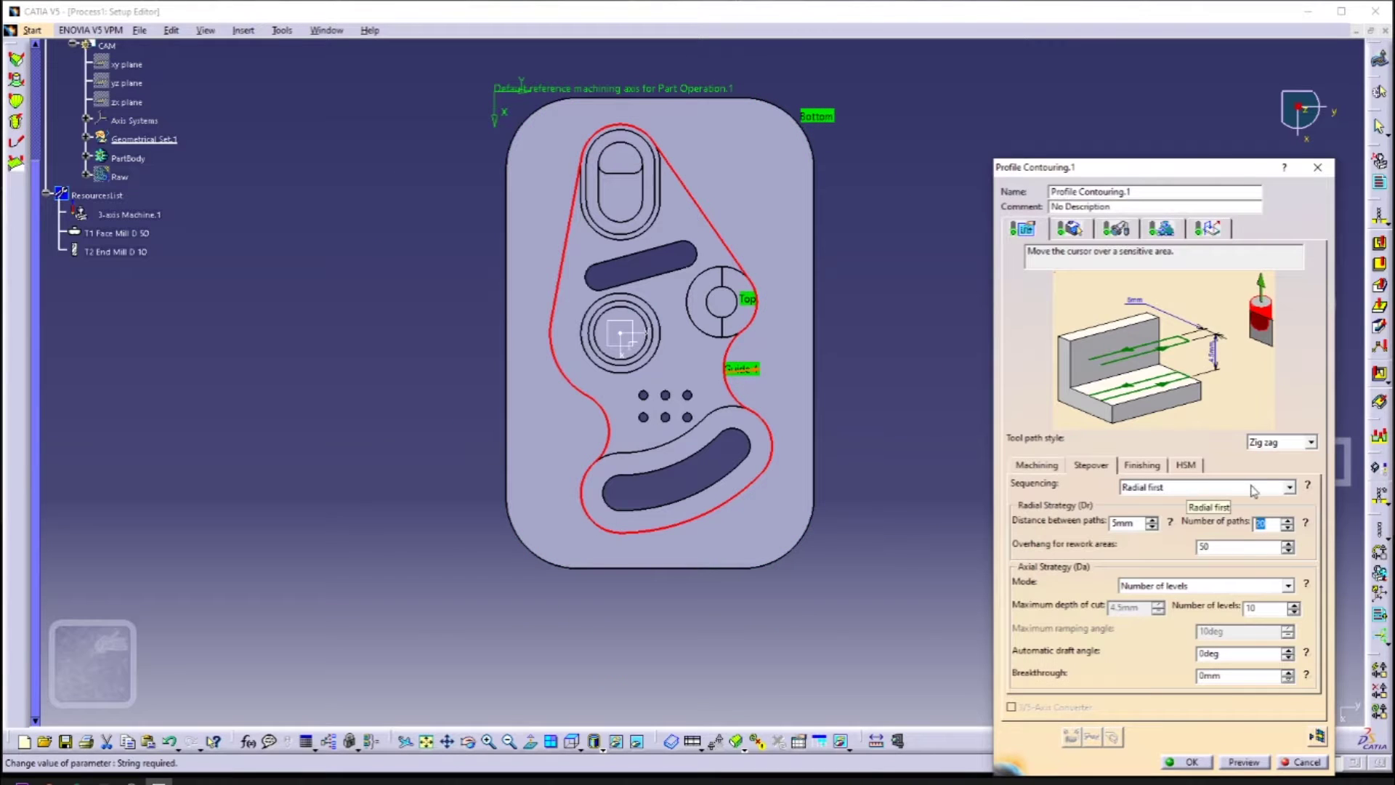
# Set the number of radial paths to 20 and replay the profile contouring tool path
pyautogui.click(1317, 736)
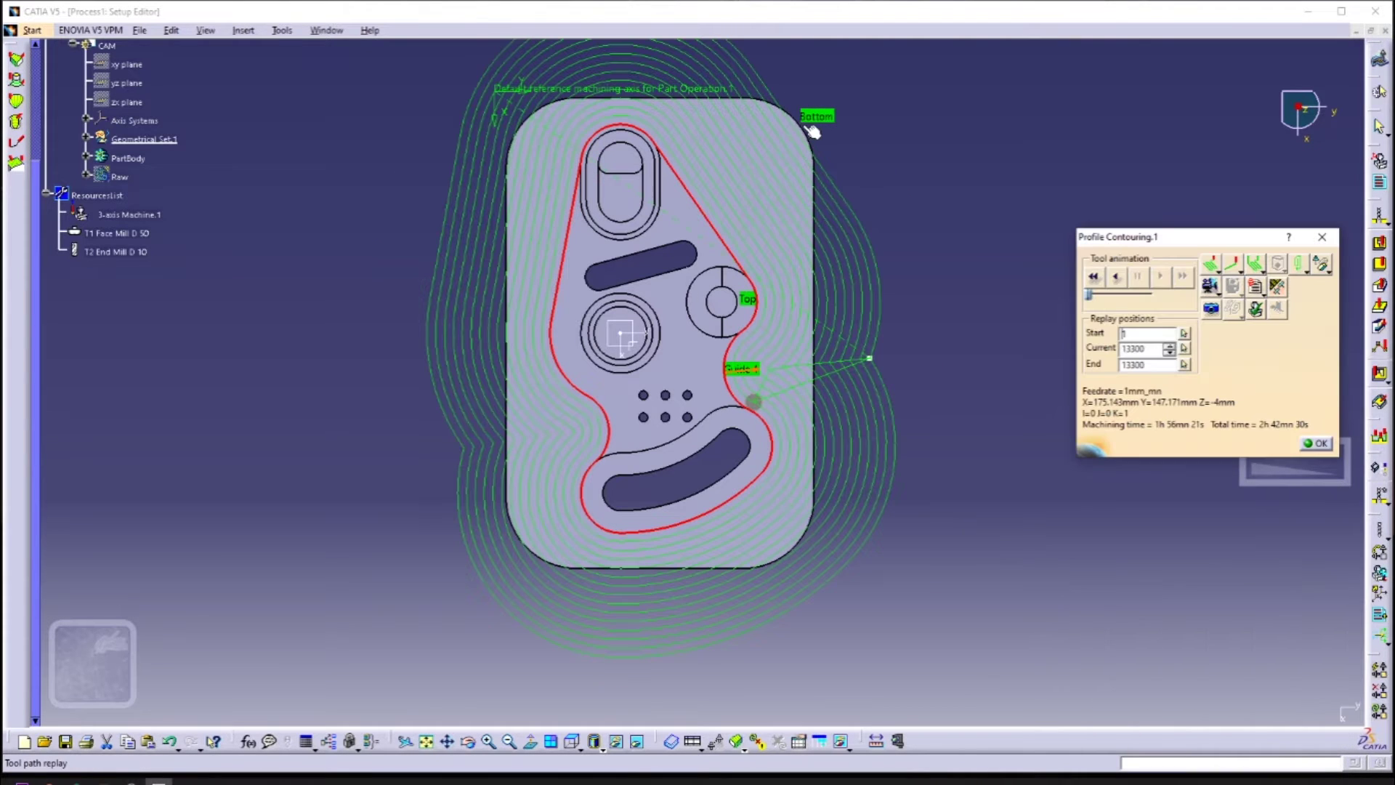
pyautogui.click(1316, 443)
pyautogui.click(1317, 736)
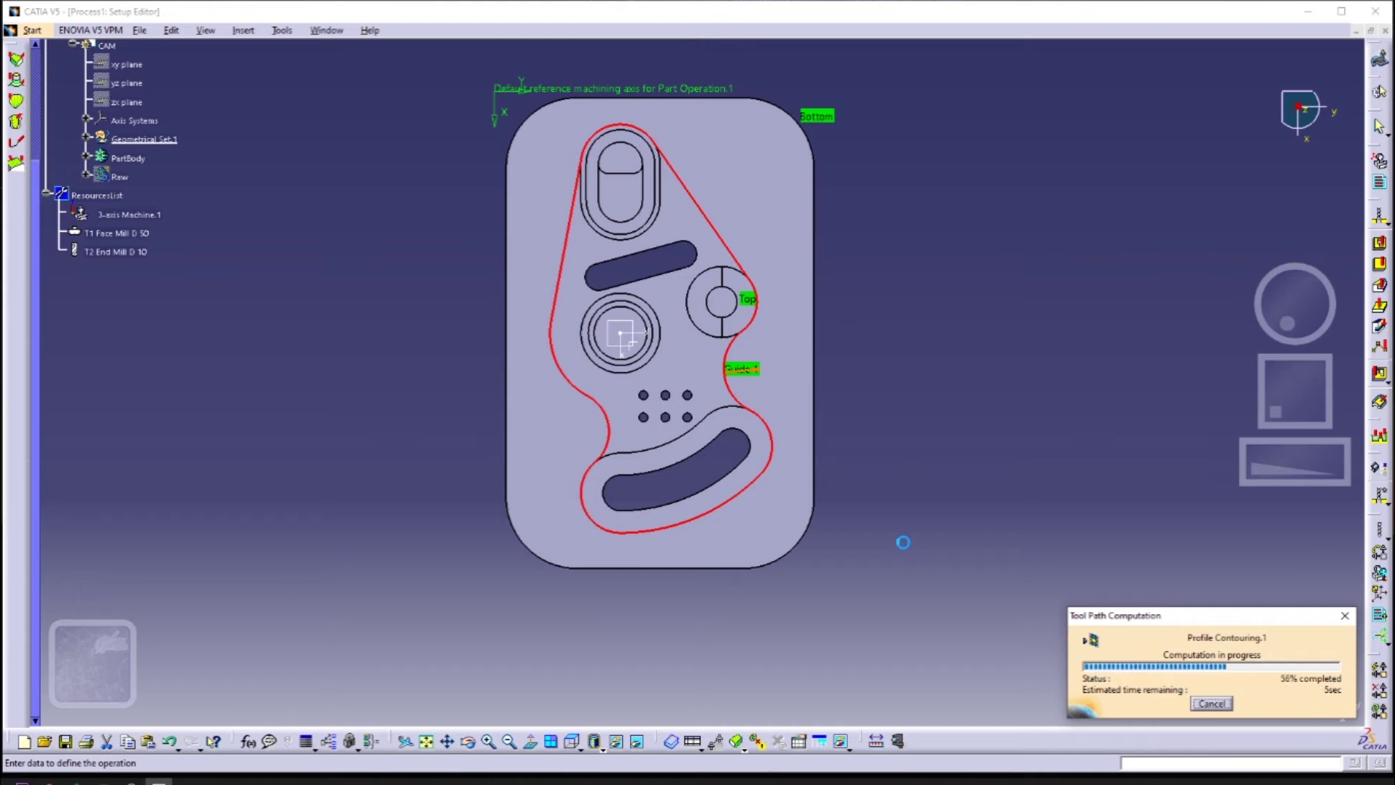
pyautogui.click(594, 741)
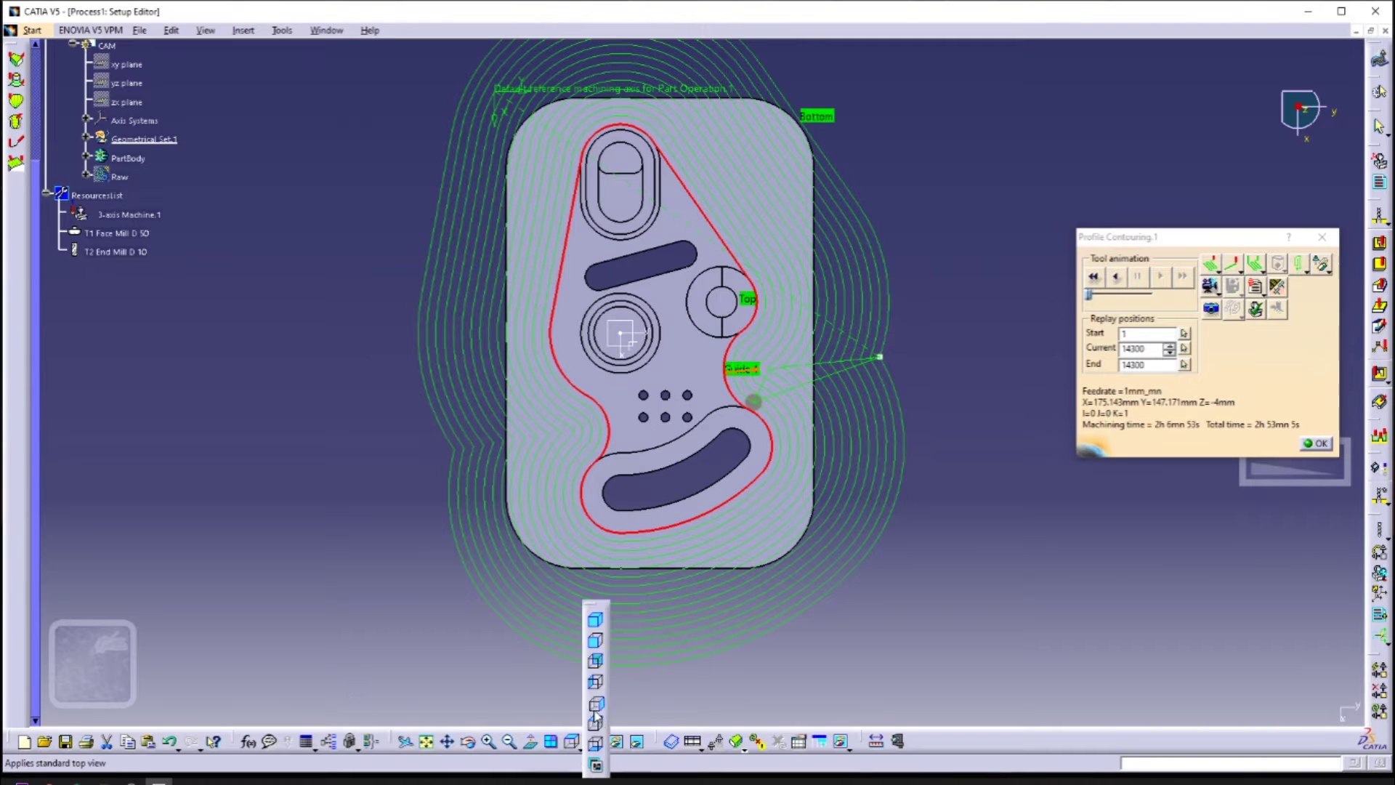
pyautogui.click(596, 643)
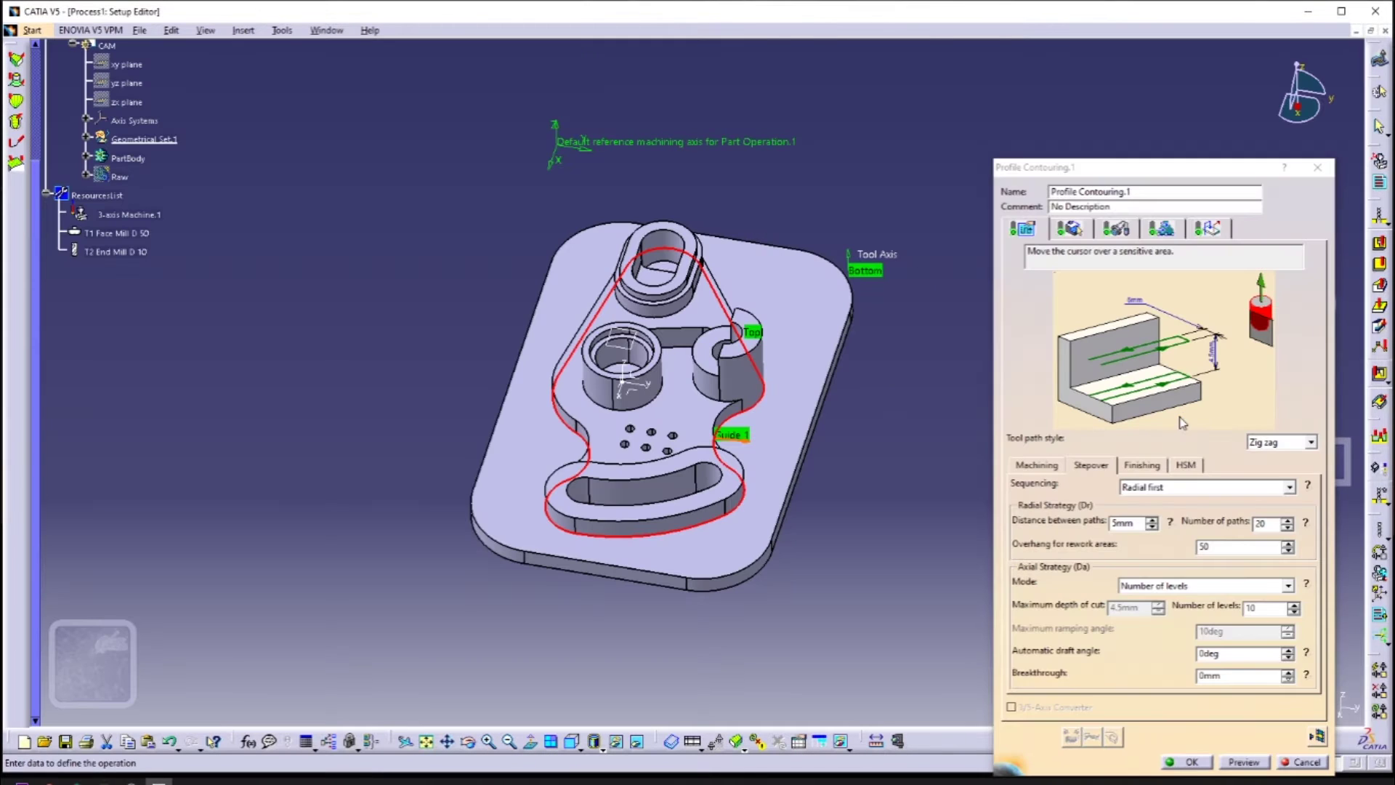
# Create a Pocketing operation with the round boss's top face as its bottom
pyautogui.moveTo(913, 533); pyautogui.dragTo(797, 552, button='middle')
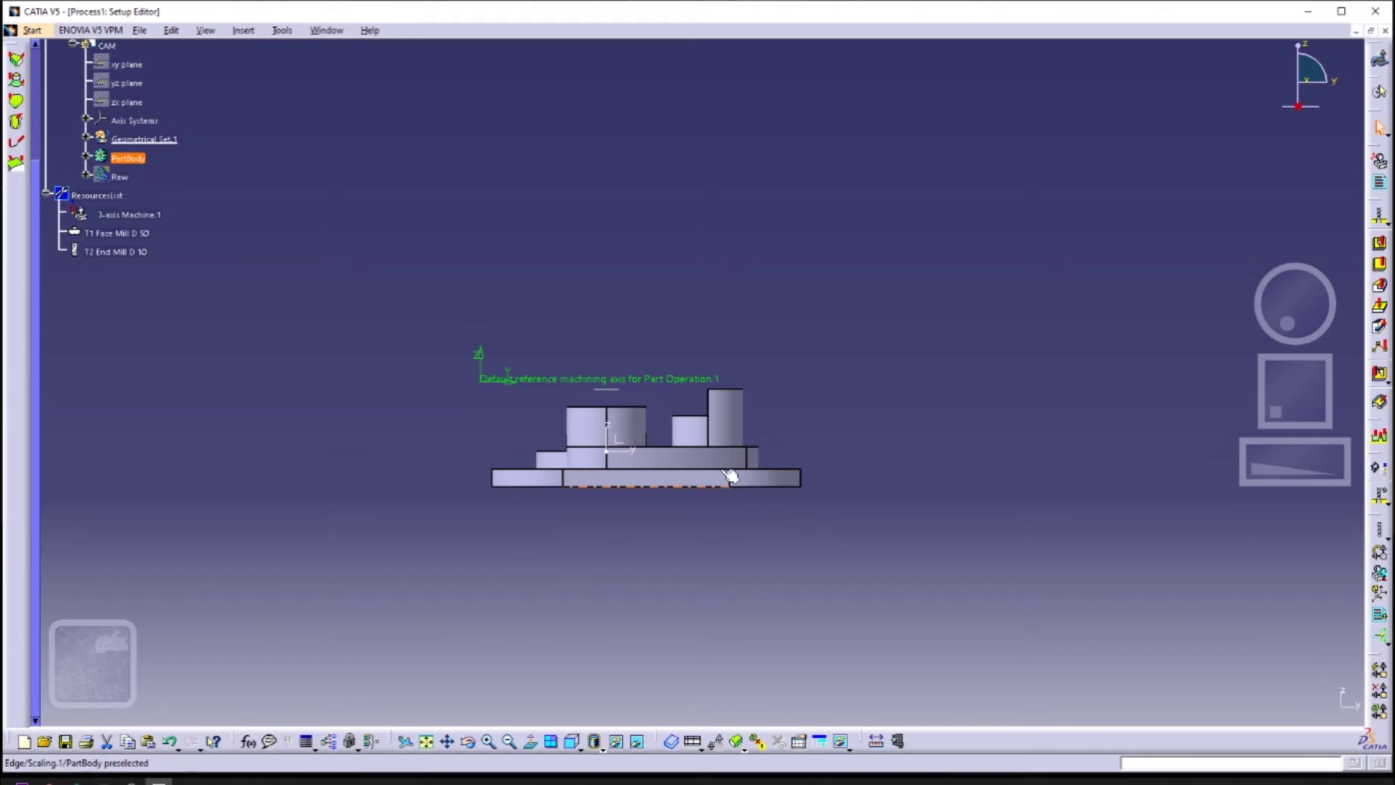
pyautogui.click(1380, 245)
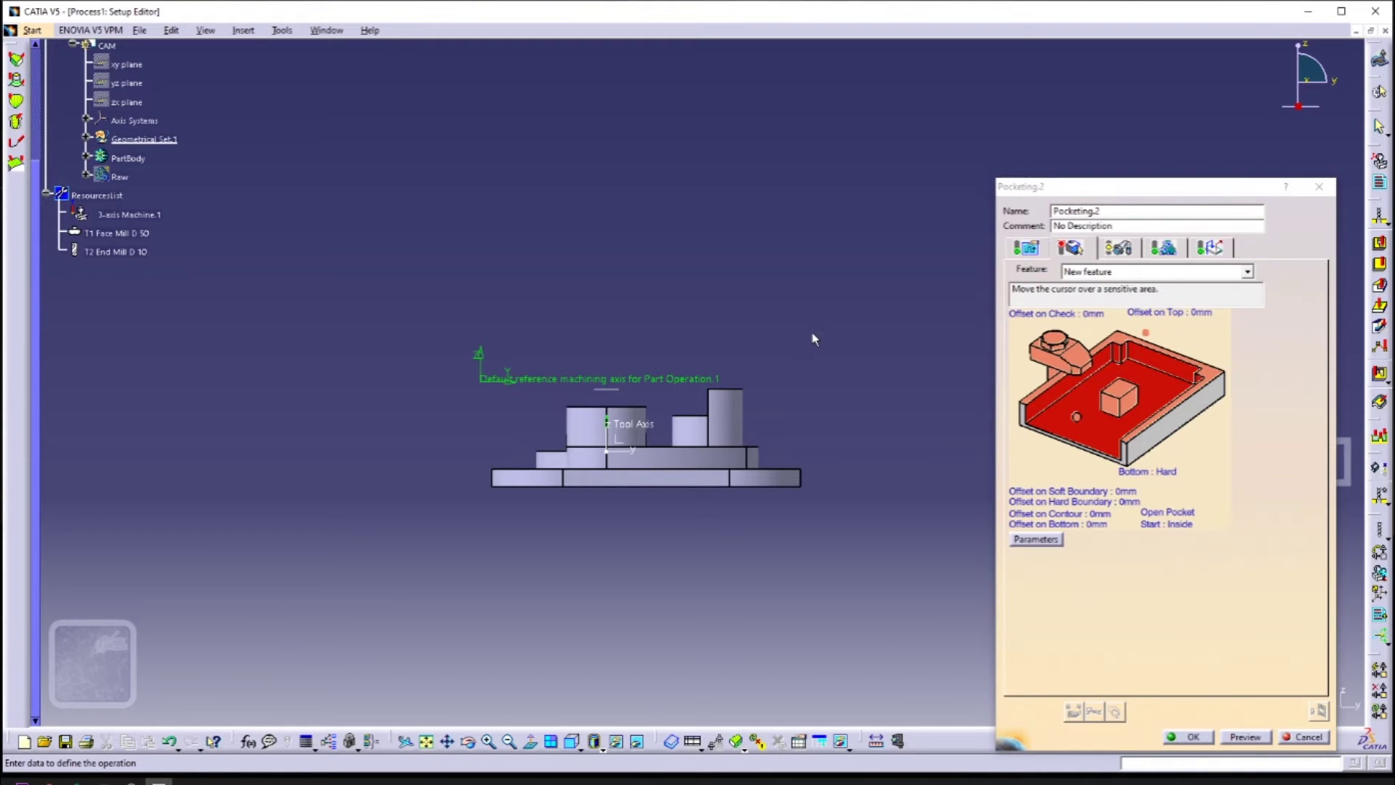
pyautogui.moveTo(813, 342); pyautogui.dragTo(691, 375, button='middle')
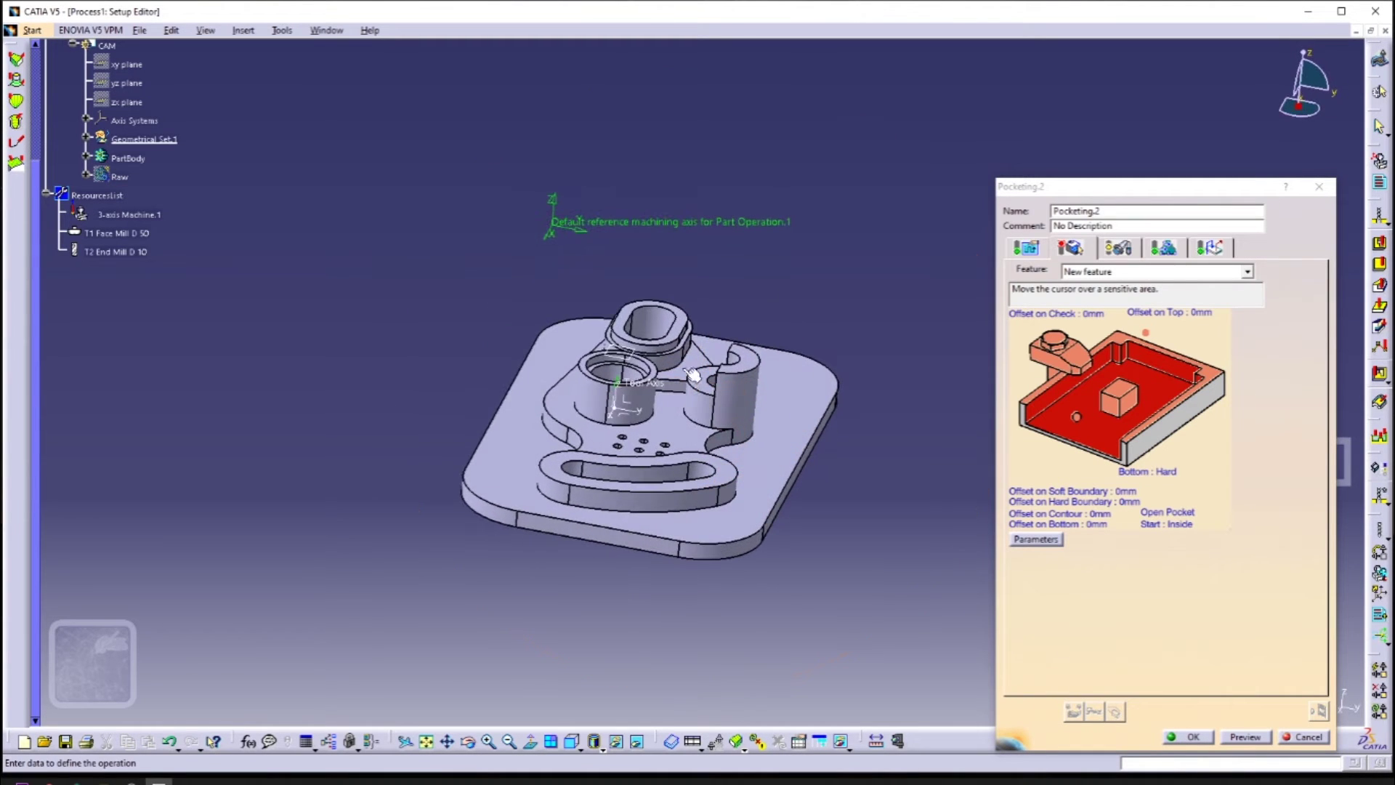
pyautogui.click(572, 740)
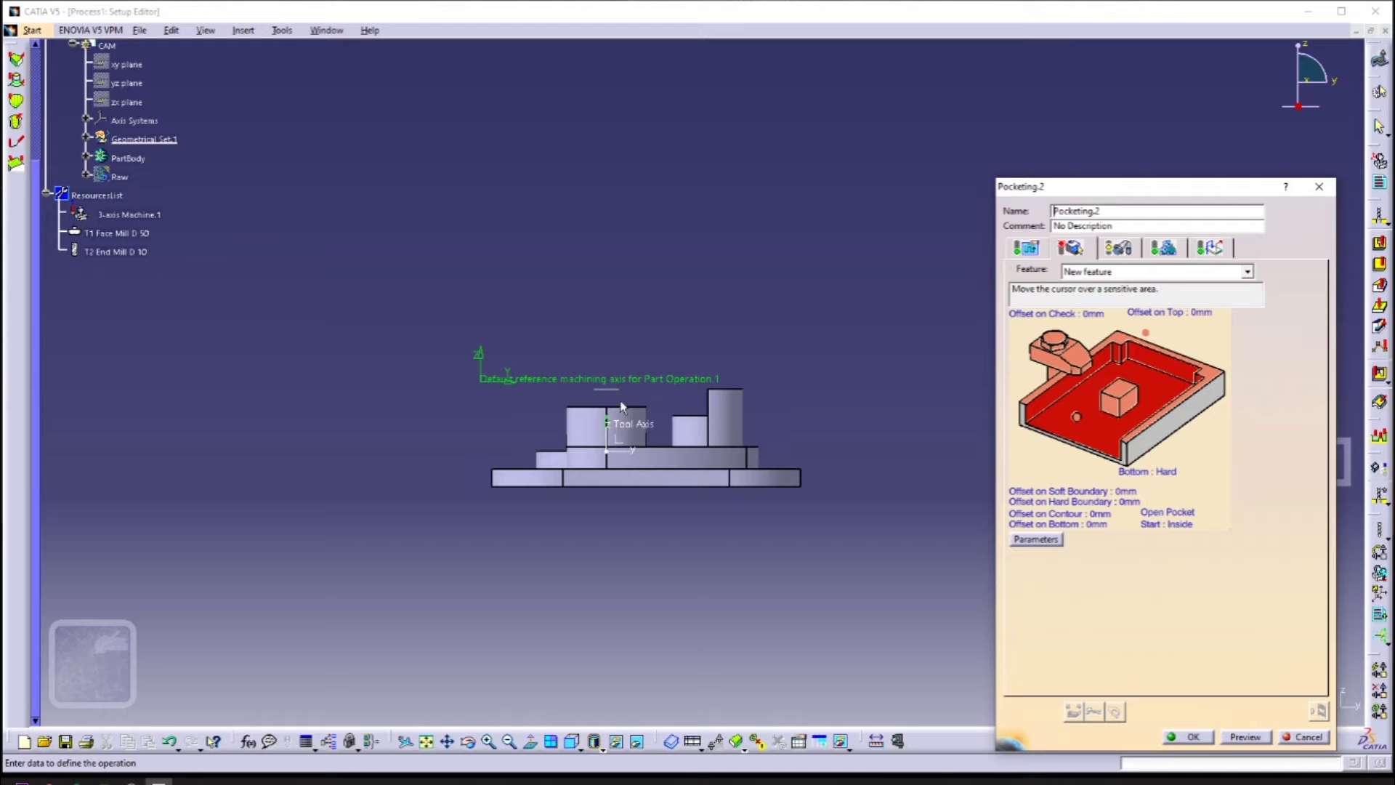
pyautogui.moveTo(797, 361); pyautogui.dragTo(850, 458, button='middle')
pyautogui.click(1101, 425)
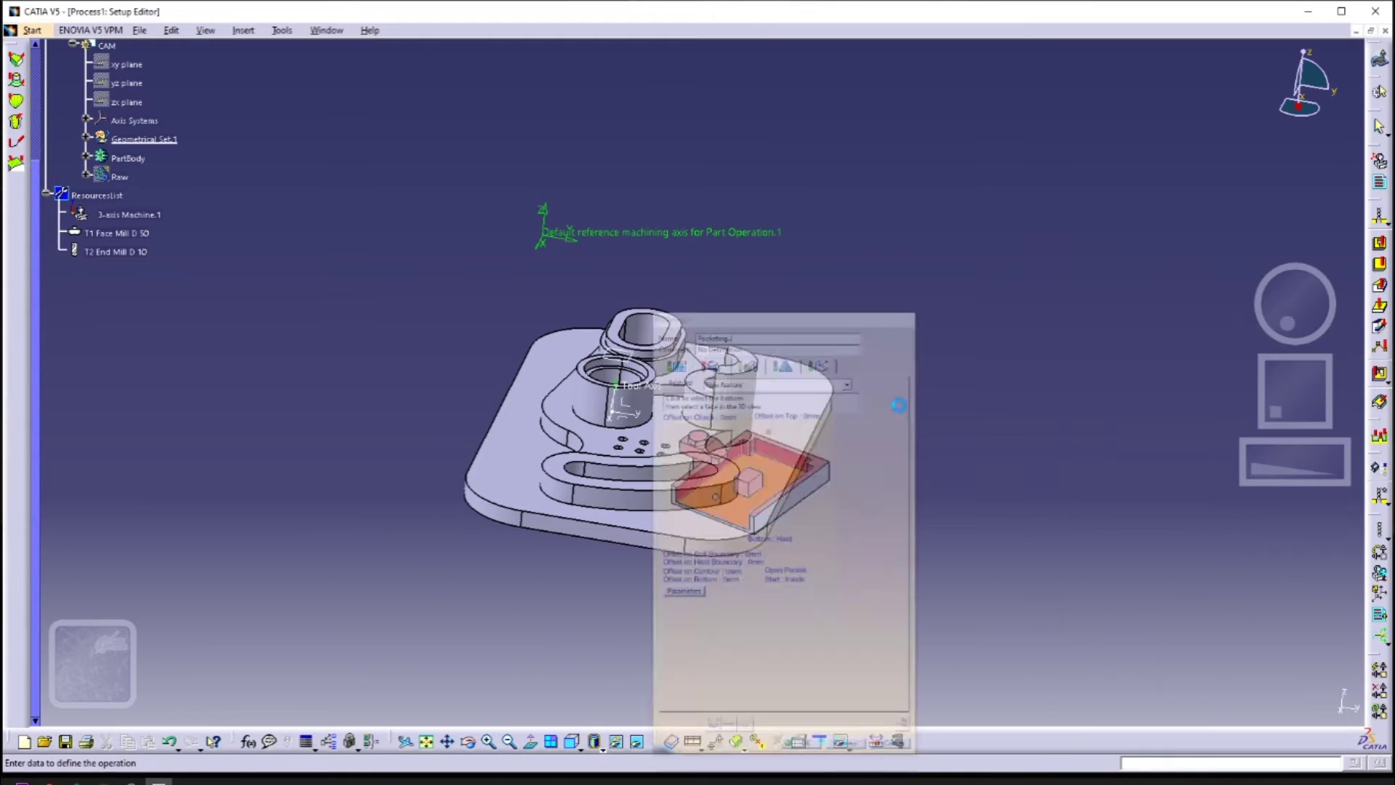
pyautogui.click(661, 377)
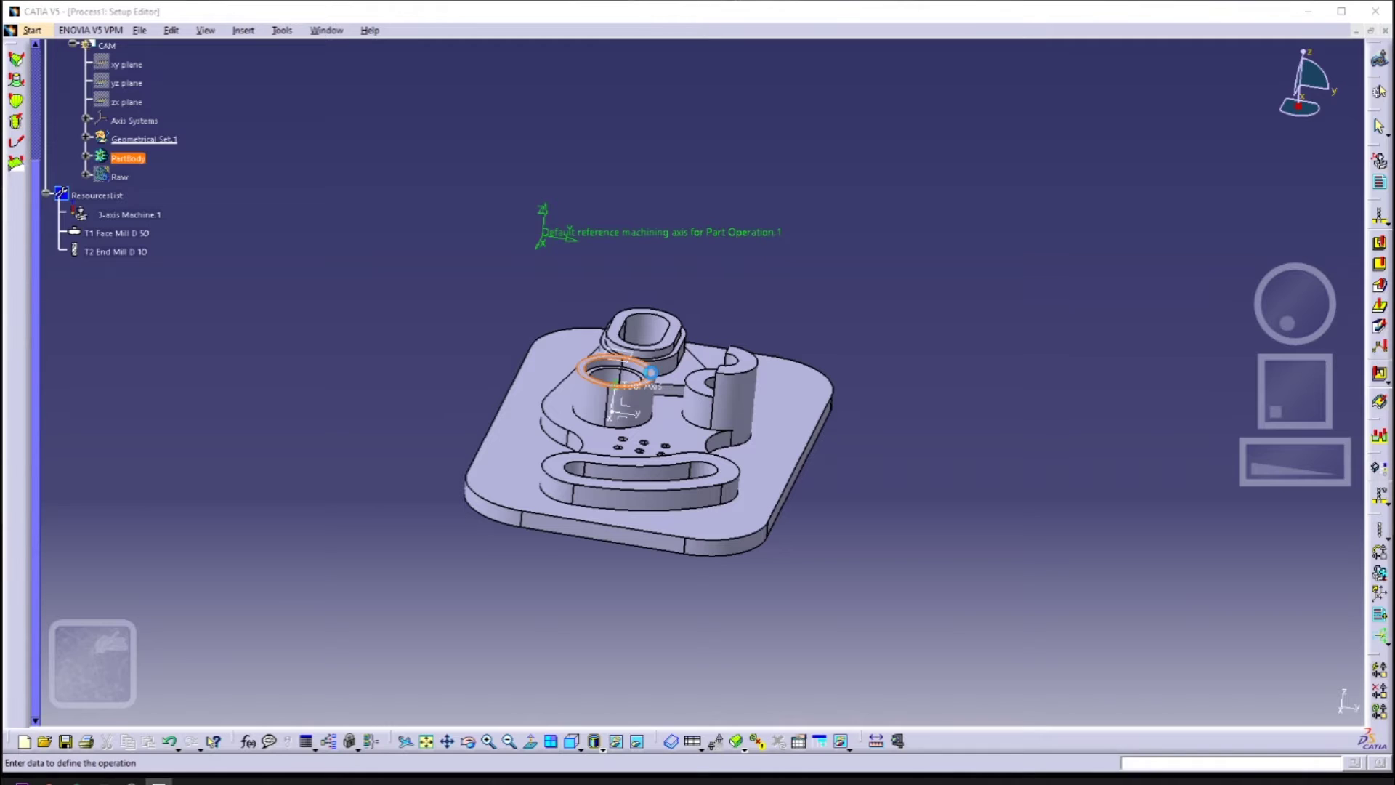
# Remove all automatically detected islands and contours from the round boss's pocketing operation
pyautogui.keyDown('ctrl'); pyautogui.moveTo(753, 465); pyautogui.dragTo(755, 558, button='middle'); pyautogui.keyUp('ctrl')
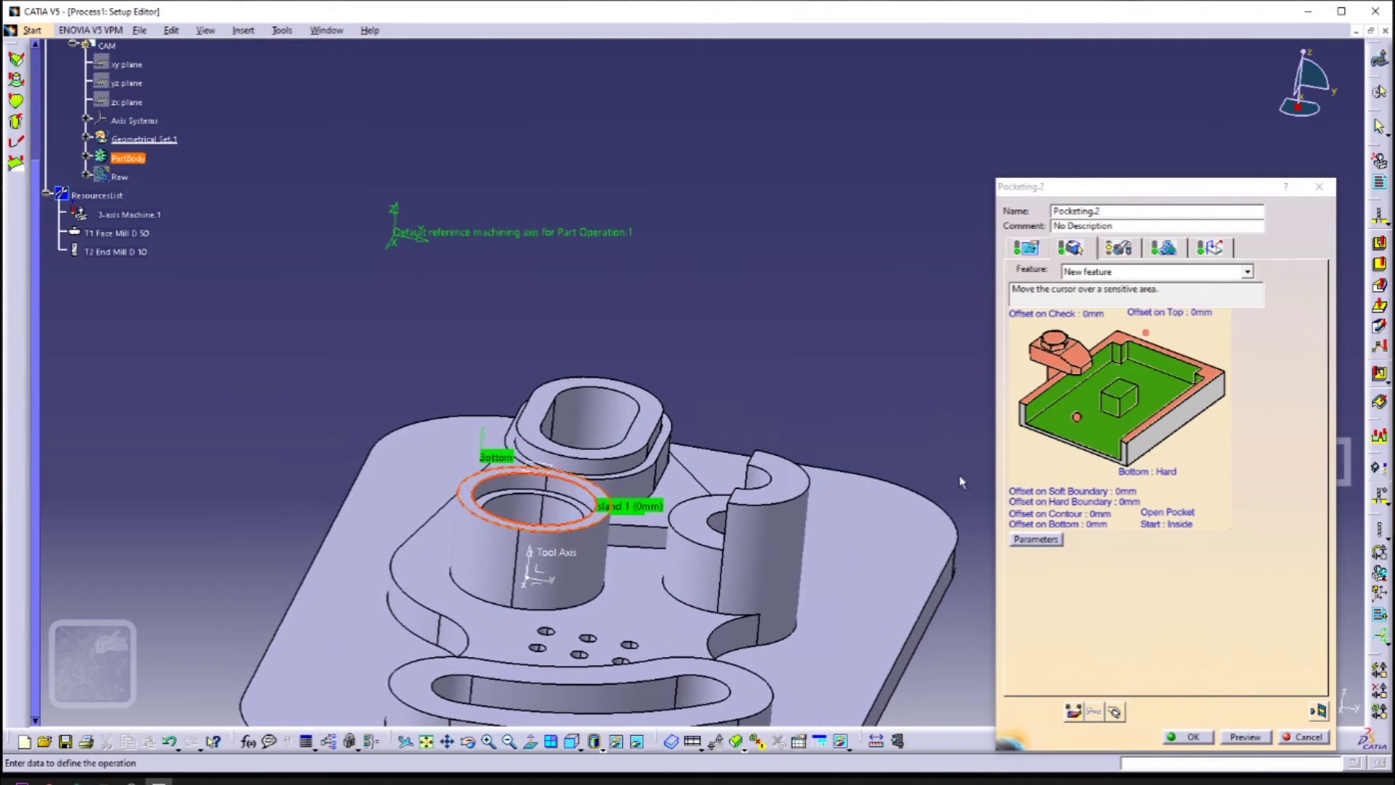
pyautogui.rightClick(1122, 392)
pyautogui.click(1162, 441)
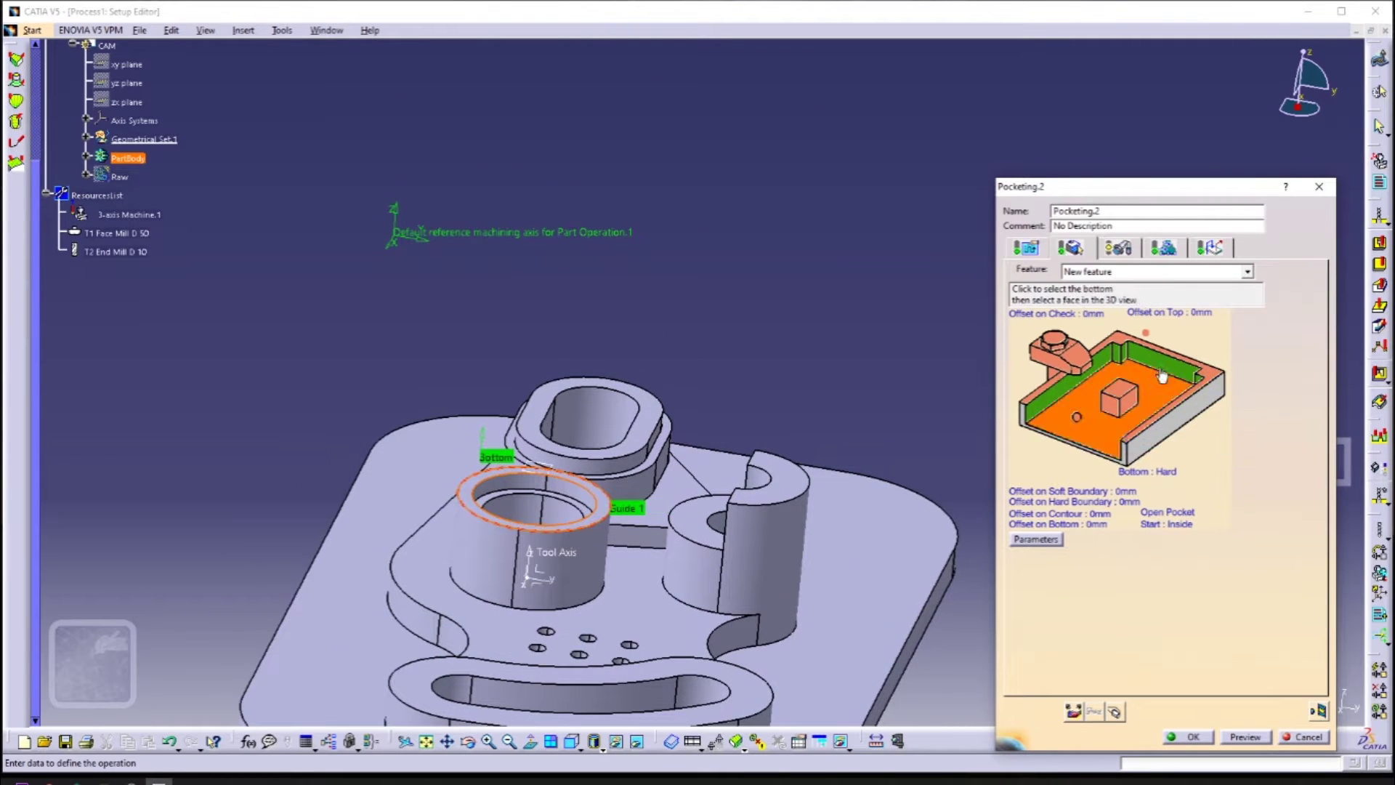
pyautogui.rightClick(1158, 359)
pyautogui.click(1201, 434)
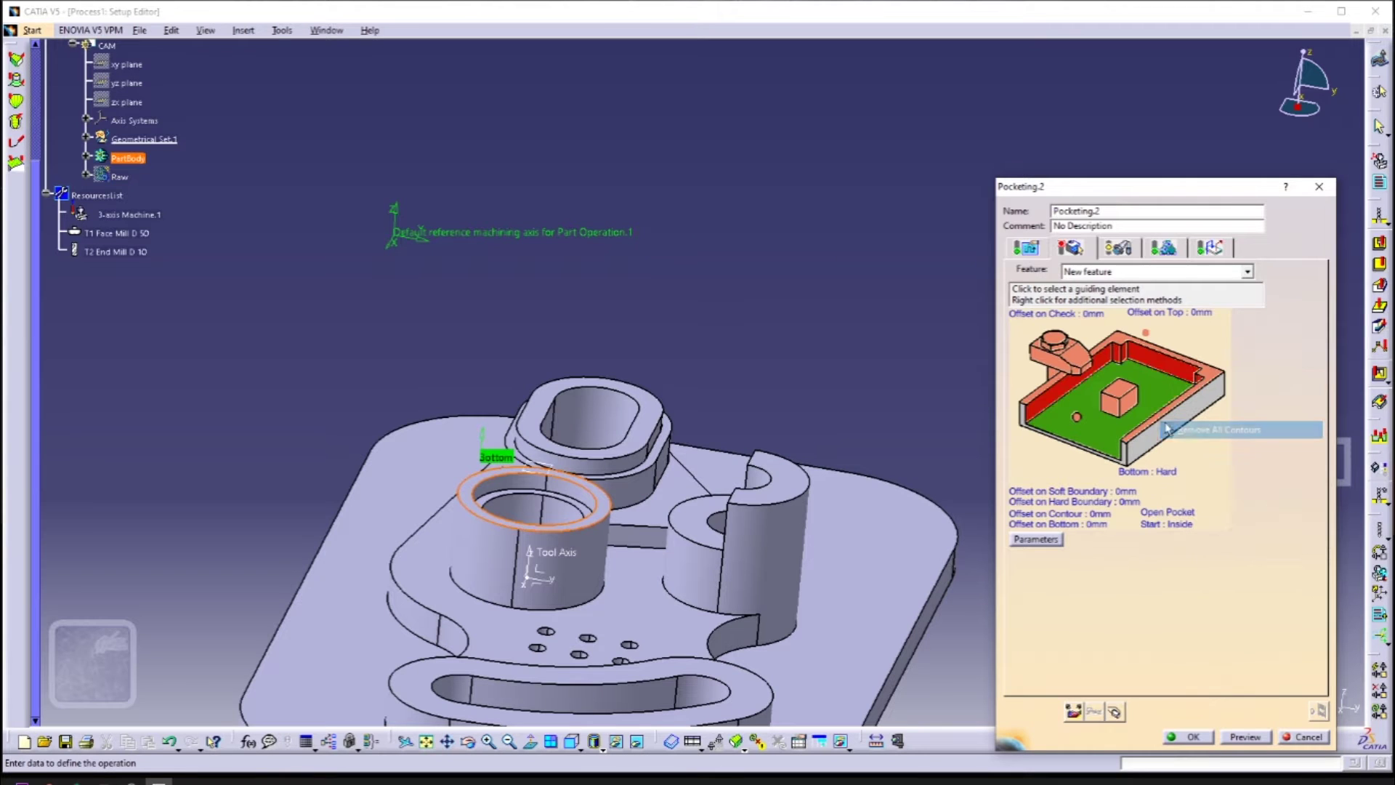
# Add the half-cut boss's top outline as an island, with the plate's outline as guide, and run the video simulation
pyautogui.click(1120, 404)
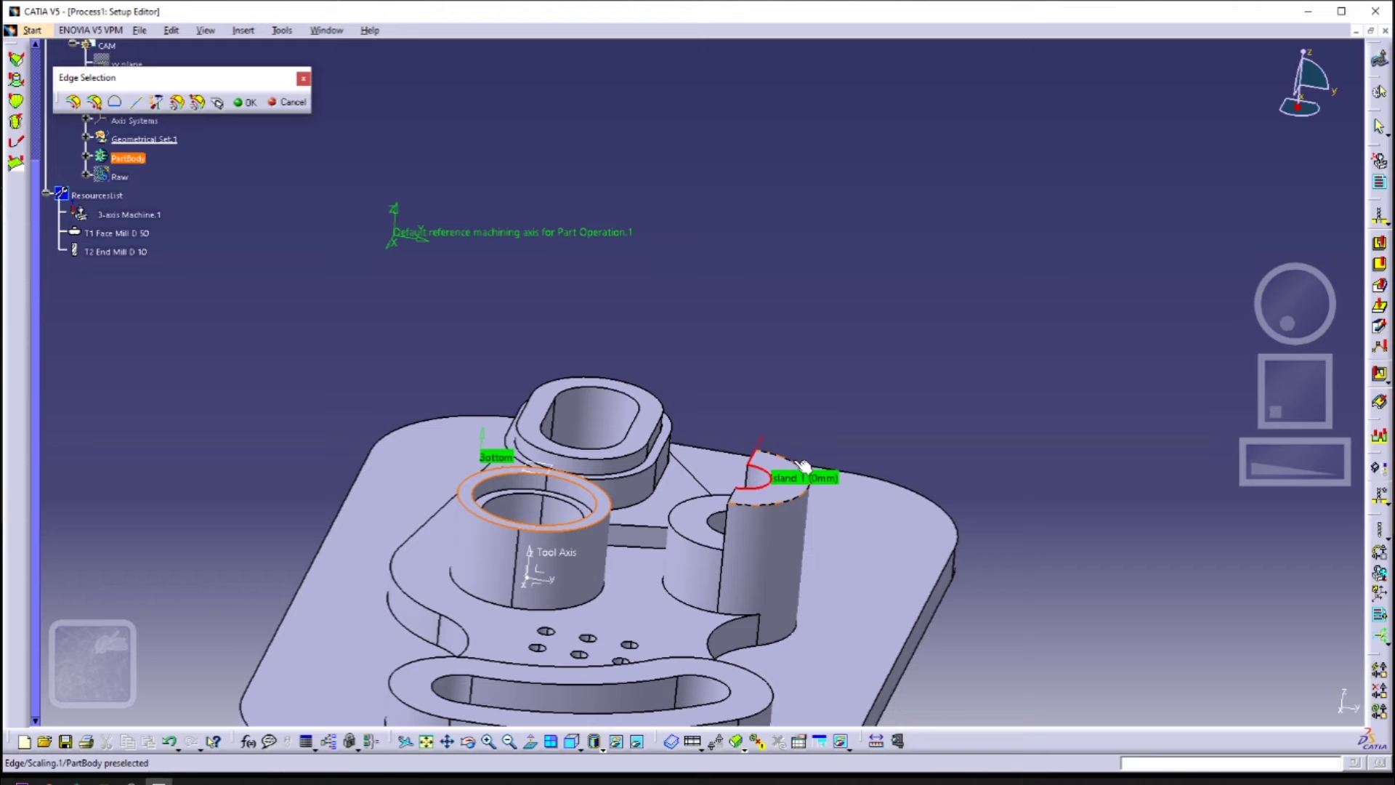
pyautogui.moveTo(782, 478); pyautogui.dragTo(820, 369, button='middle')
pyautogui.click(249, 103)
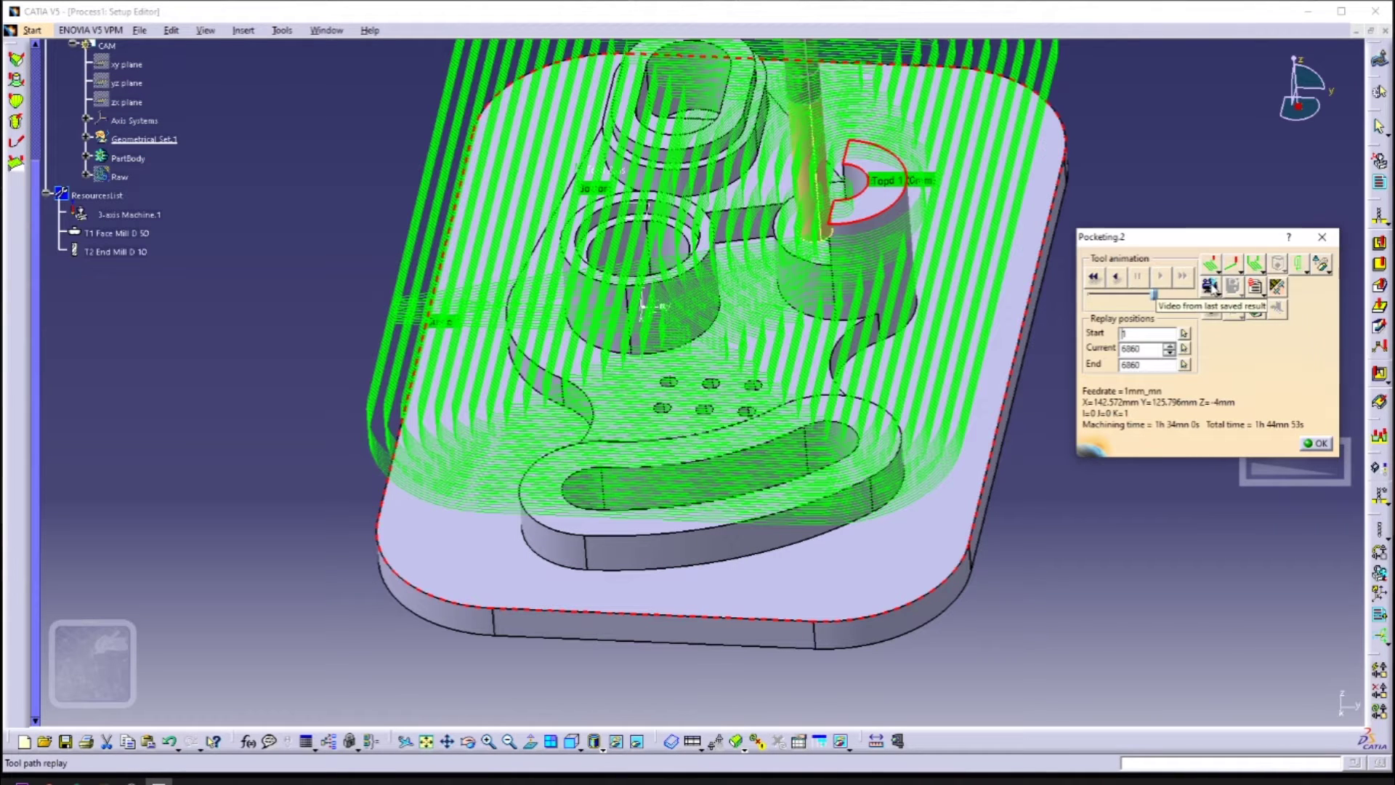
pyautogui.click(1210, 285)
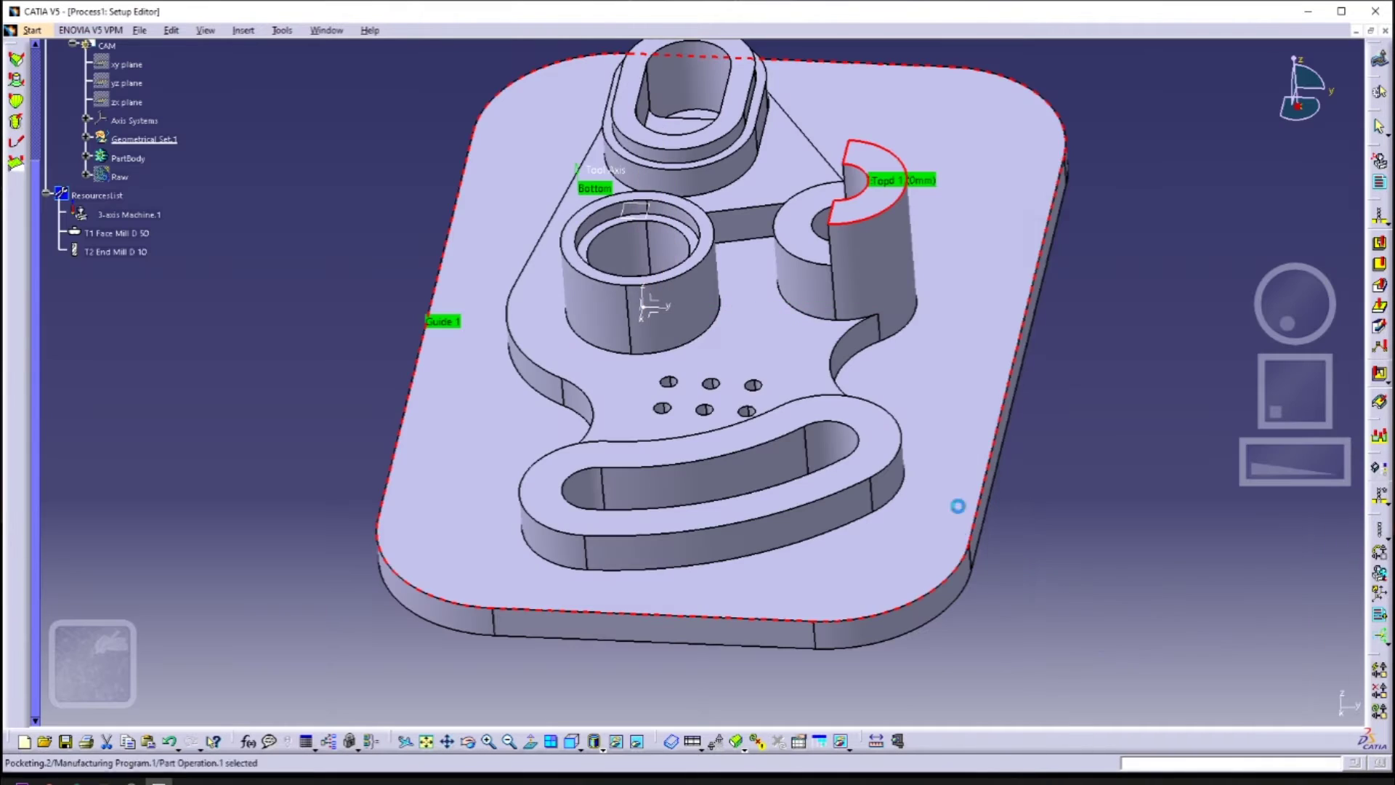
# Create another Pocketing operation with the half-cut boss's lower ledge face as its bottom
pyautogui.moveTo(957, 505); pyautogui.dragTo(770, 603, button='middle')
pyautogui.moveTo(697, 436); pyautogui.dragTo(677, 488, button='middle')
pyautogui.click(571, 740)
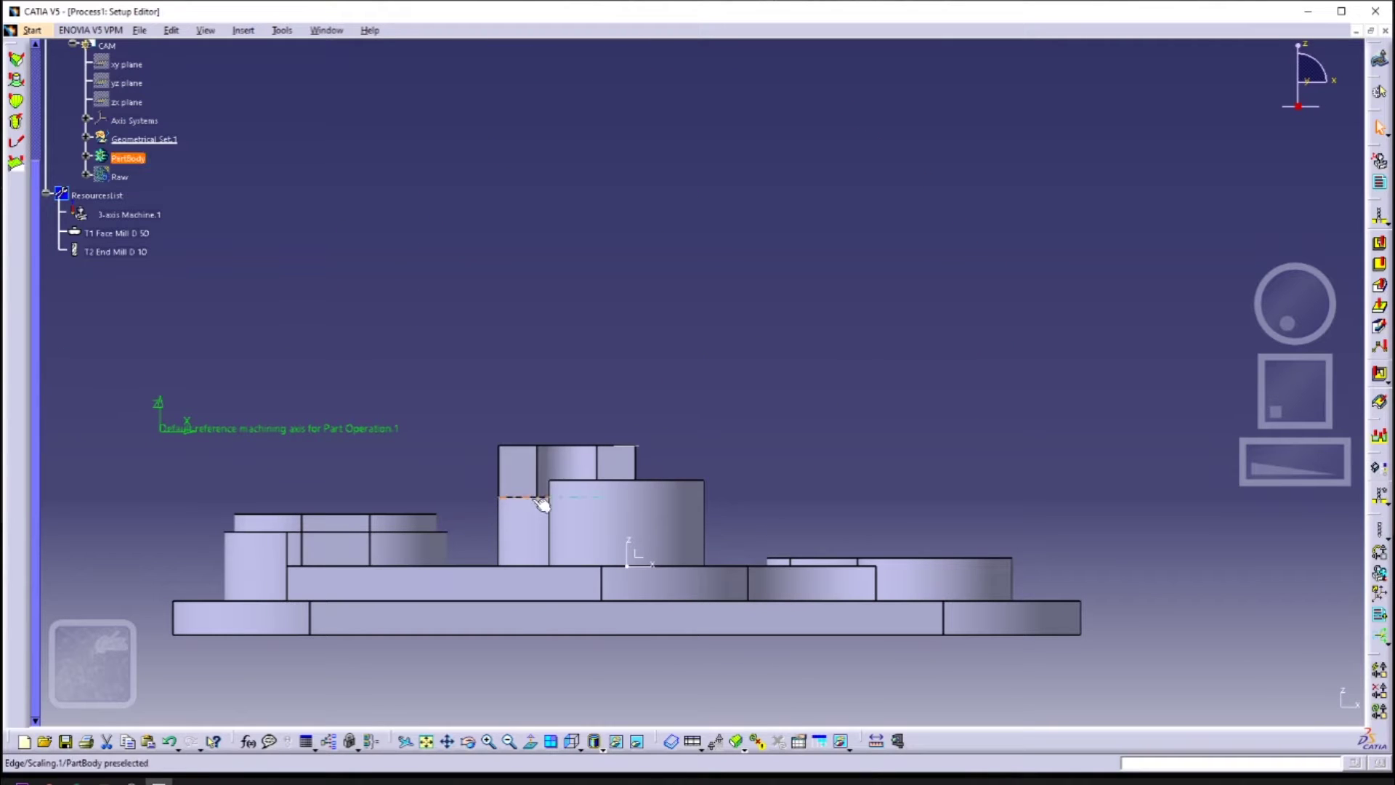
pyautogui.click(1123, 414)
pyautogui.moveTo(799, 509); pyautogui.dragTo(710, 604, button='middle')
pyautogui.click(548, 462)
# Remove all default contours and add the top outlines of the round boss and the half-cut boss as islands
pyautogui.rightClick(1056, 424)
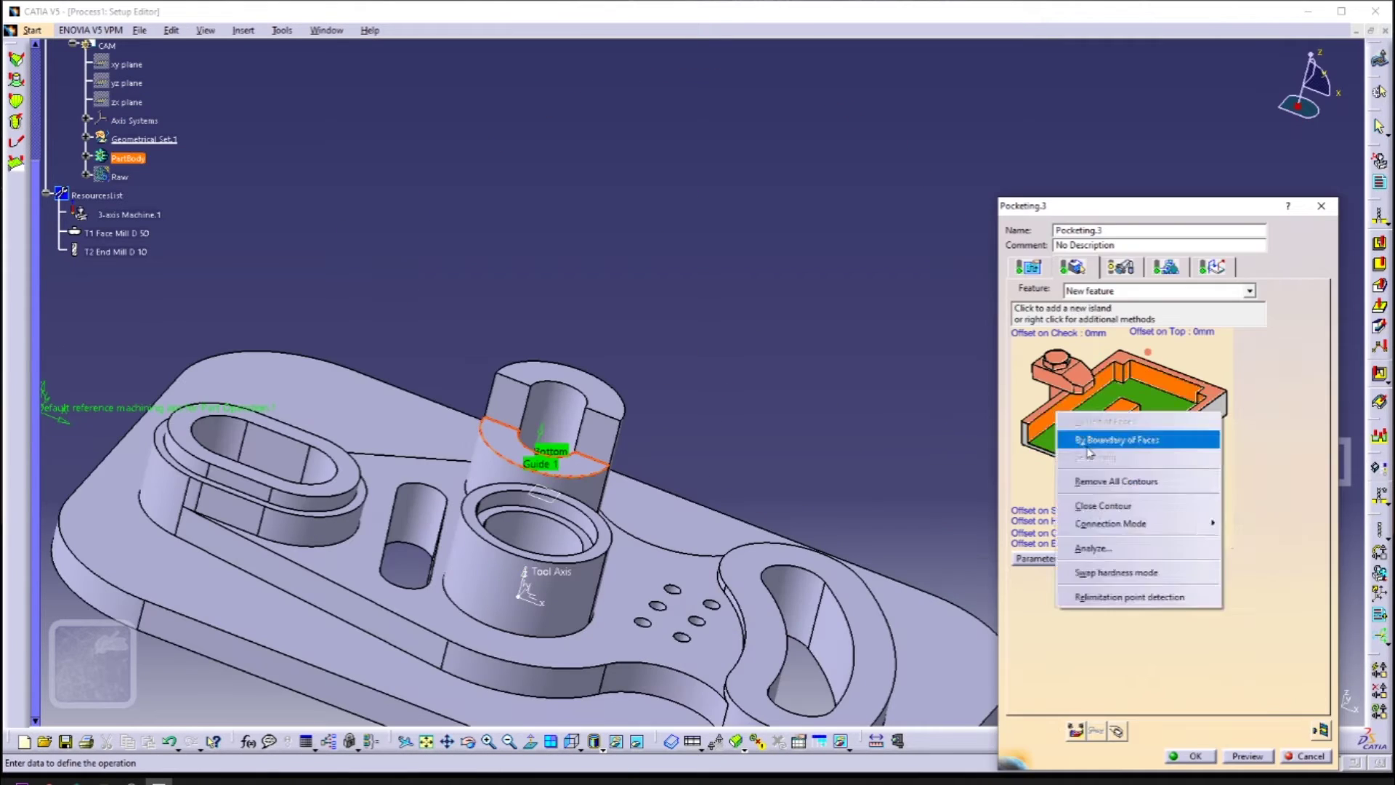
pyautogui.click(1090, 481)
pyautogui.click(579, 563)
pyautogui.click(244, 102)
pyautogui.click(1119, 411)
pyautogui.click(601, 414)
pyautogui.click(244, 102)
# Guide the pocket by the plate's outer outline and replay the tool path
pyautogui.click(1061, 382)
pyautogui.moveTo(608, 719); pyautogui.dragTo(781, 719, button='middle')
pyautogui.scroll(-1, 781, 719)
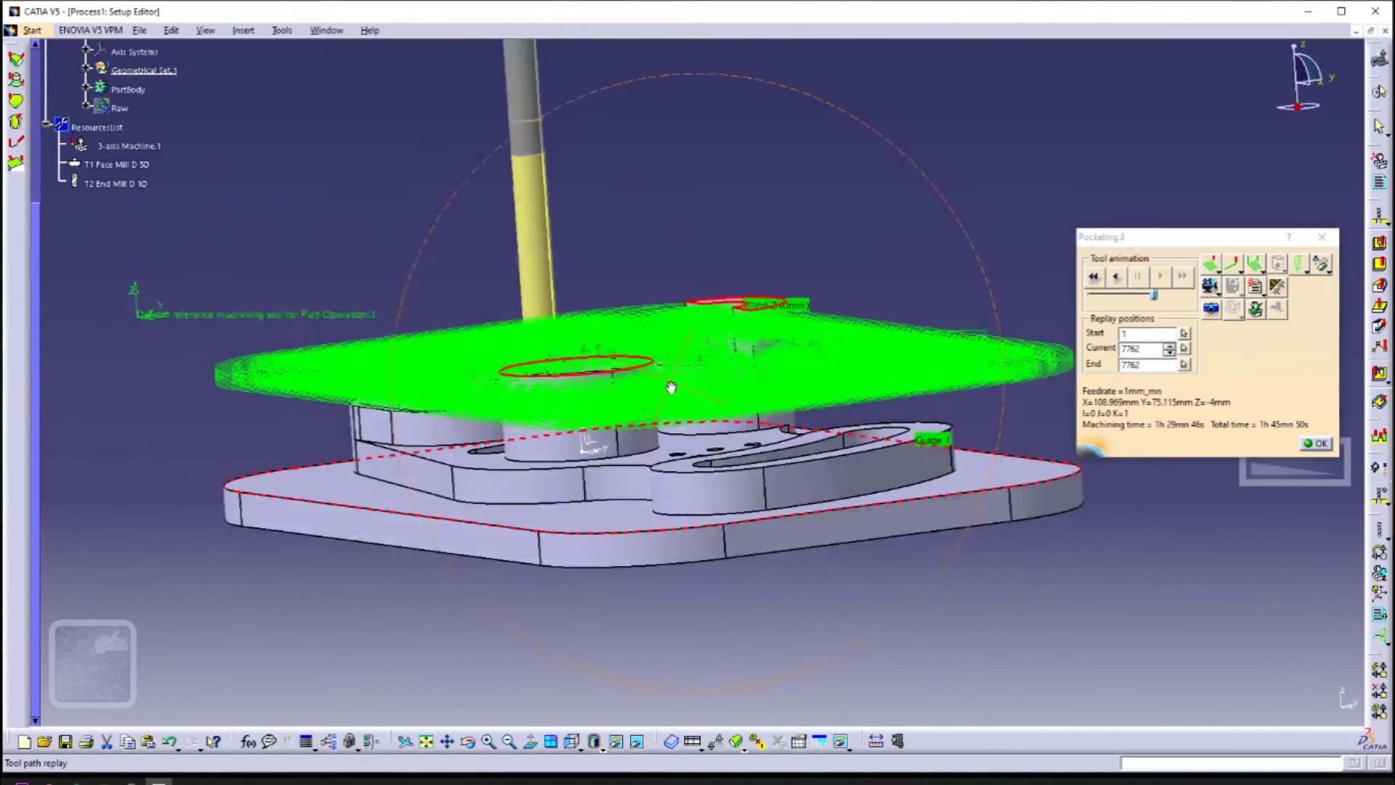
pyautogui.moveTo(671, 387); pyautogui.dragTo(654, 457, button='middle')
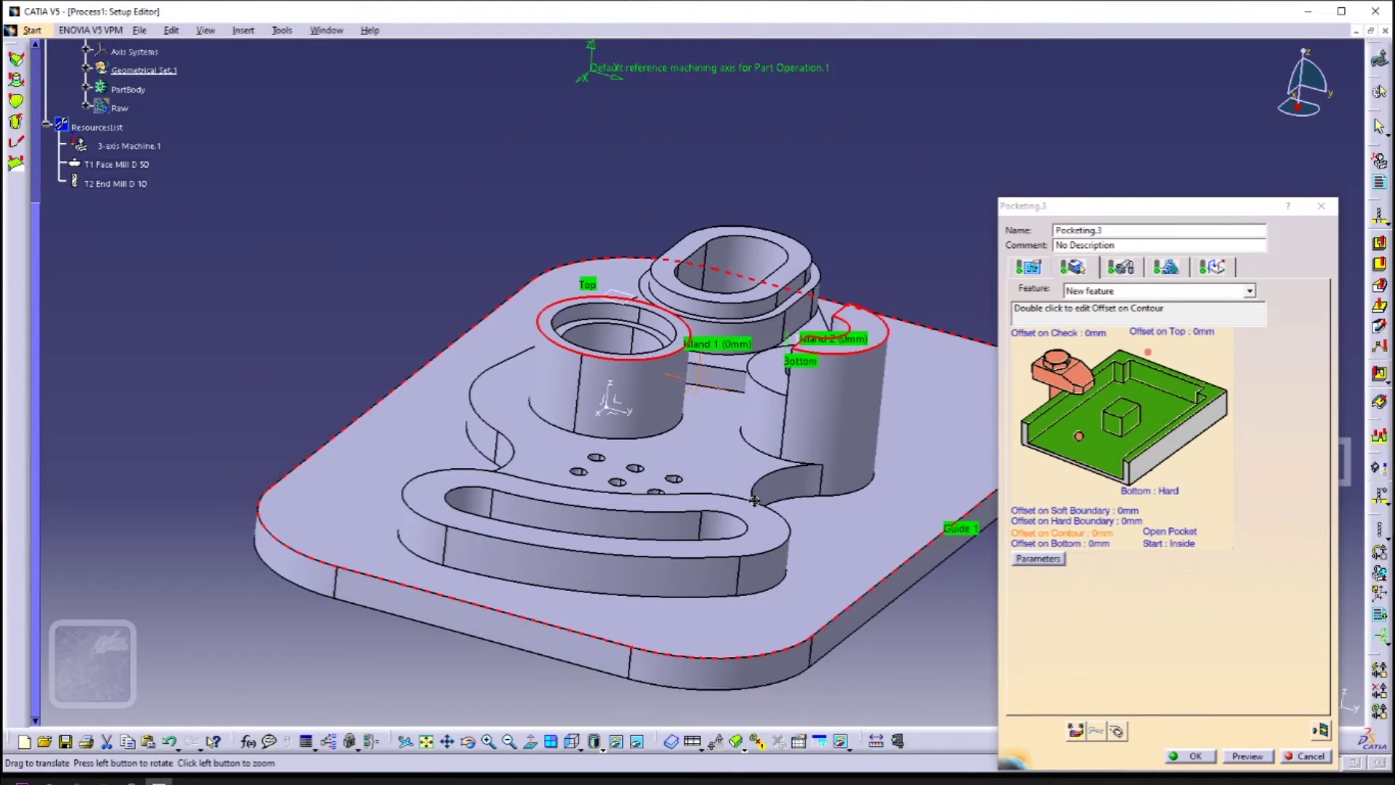
# Set up a Pocketing operation with the slotted boss's top face as bottom and the plate's outline as guide
pyautogui.rightClick(1214, 398)
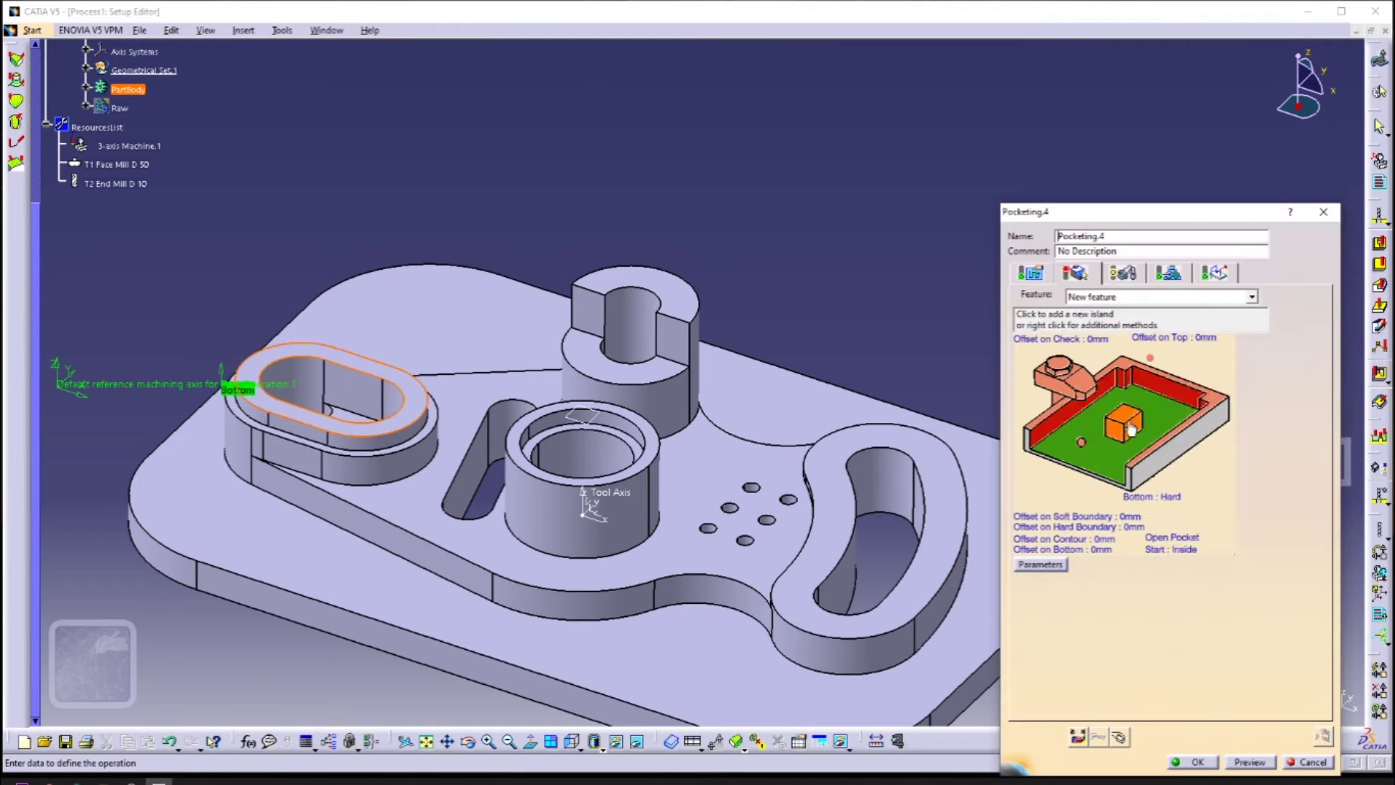
pyautogui.click(1123, 389)
pyautogui.click(491, 274)
pyautogui.moveTo(1021, 542); pyautogui.dragTo(1088, 465, button='middle')
# Add the round boss's rim and the half-cut boss's ledge and top outlines as islands
pyautogui.click(712, 383)
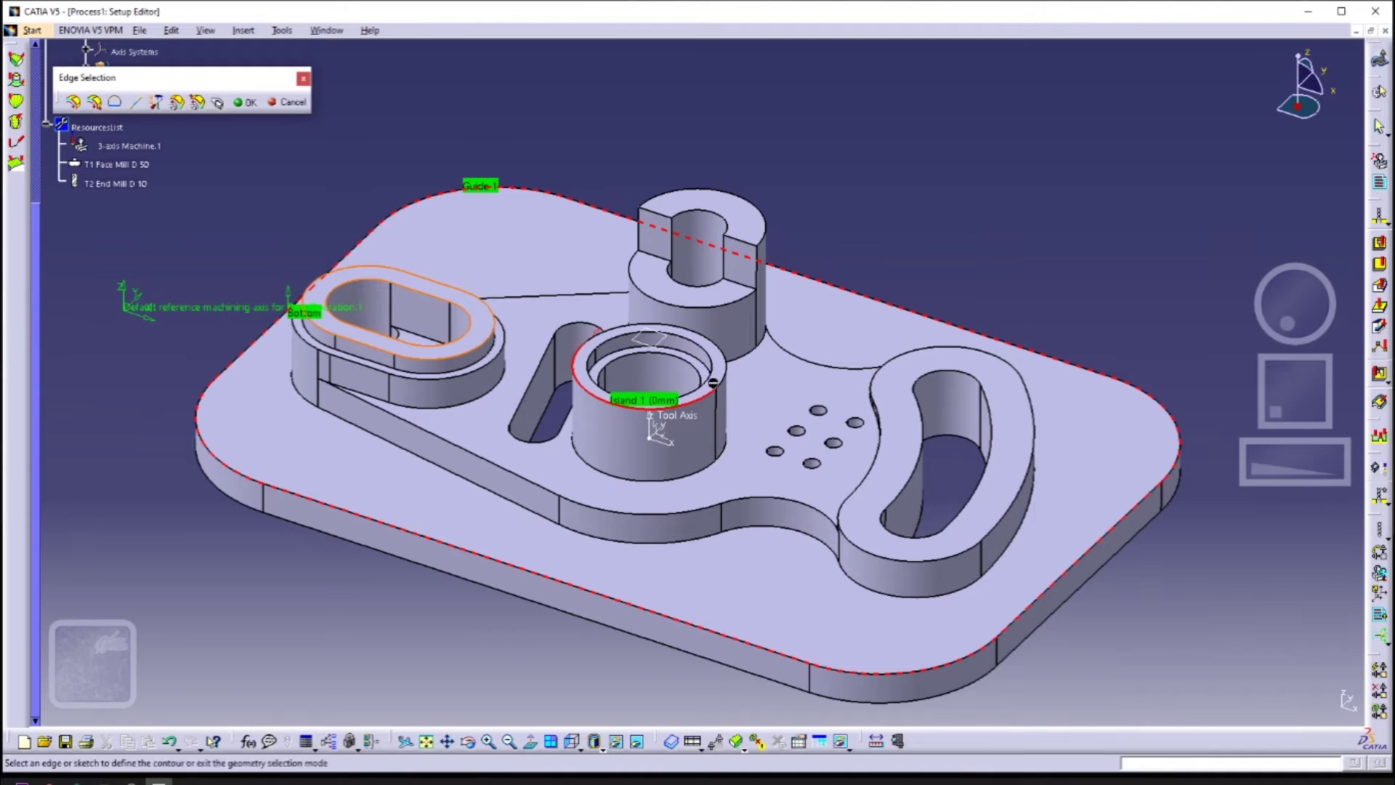
pyautogui.doubleClick(720, 378)
pyautogui.click(1127, 399)
pyautogui.click(741, 290)
pyautogui.doubleClick(741, 291)
pyautogui.click(1046, 436)
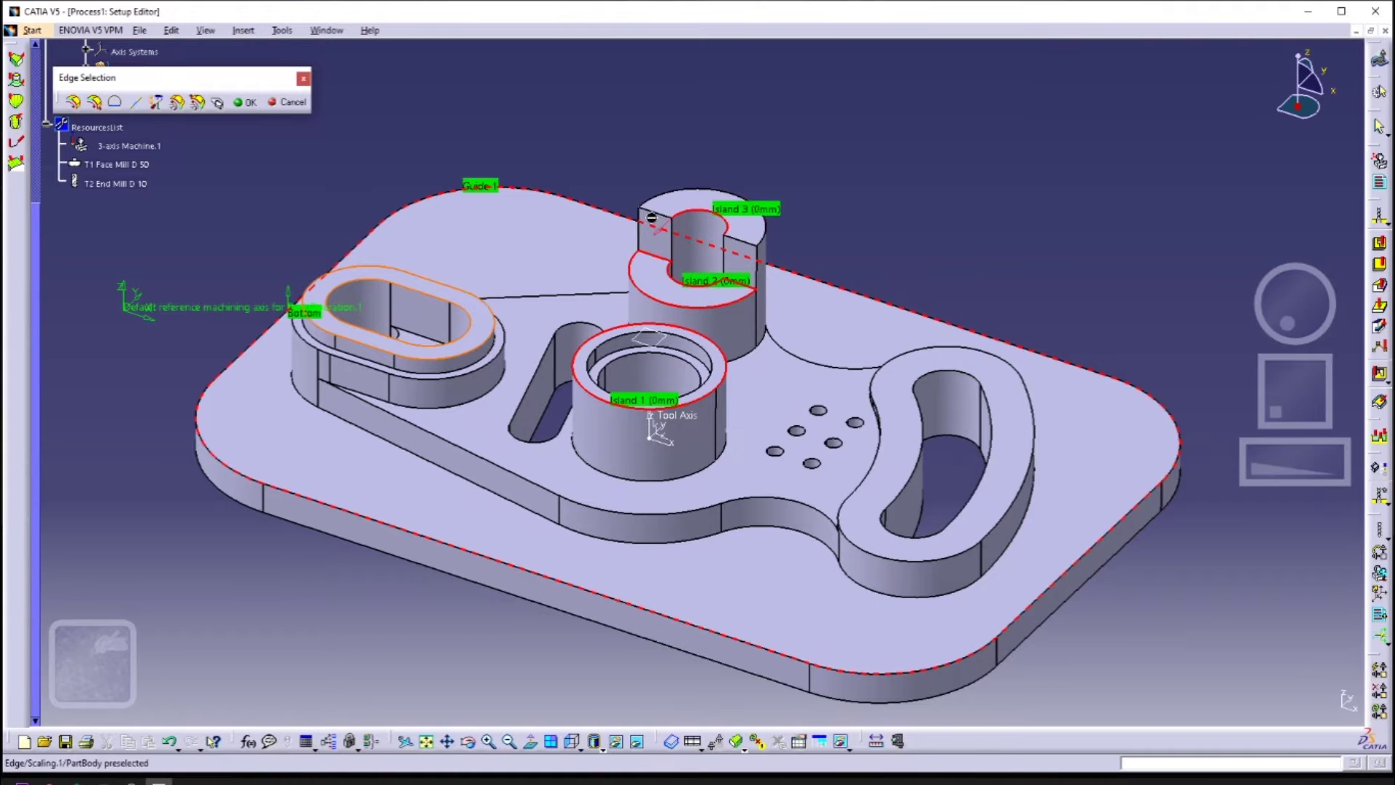
pyautogui.click(244, 102)
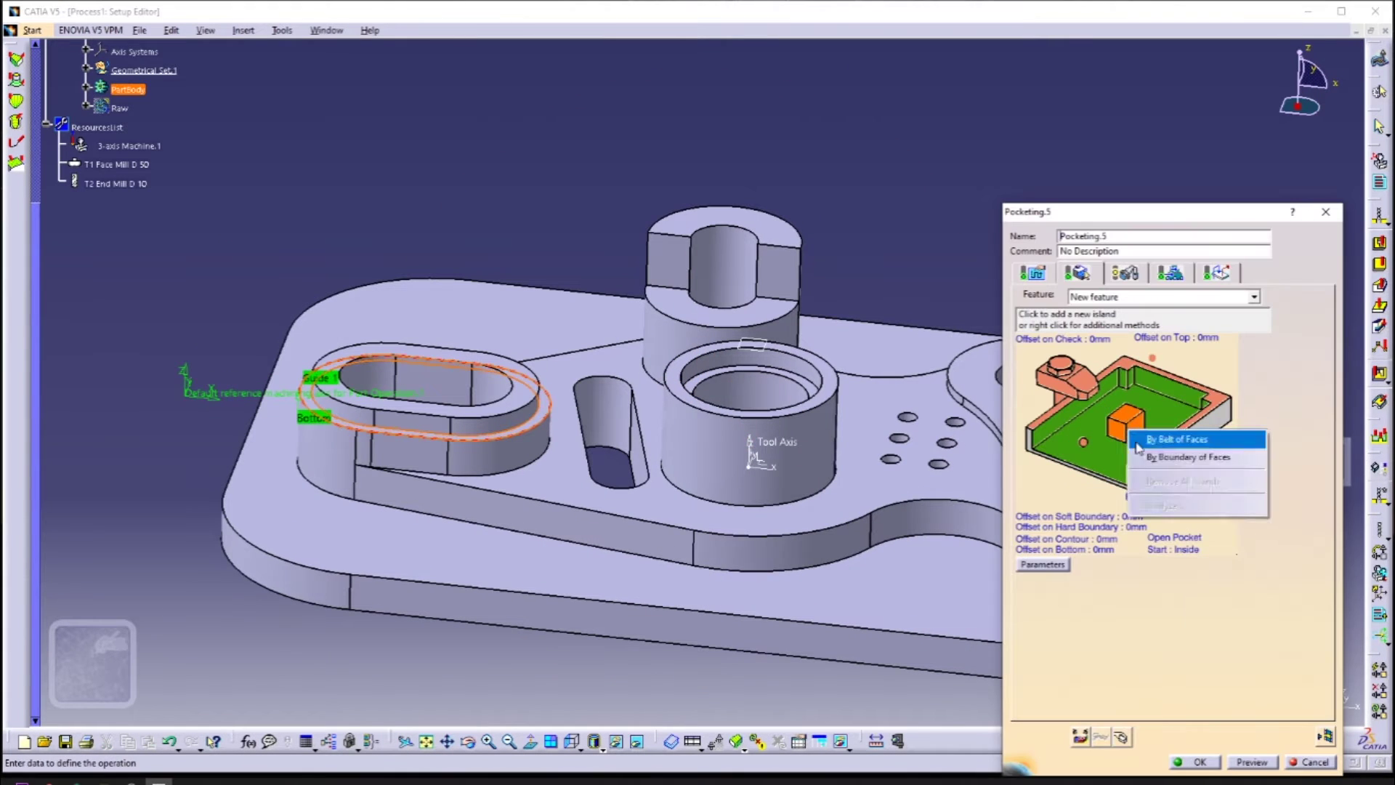
# For the pocketing down to the slotted boss's lower rim, define the slotted, round and half-cut bosses as islands
pyautogui.click(1090, 439)
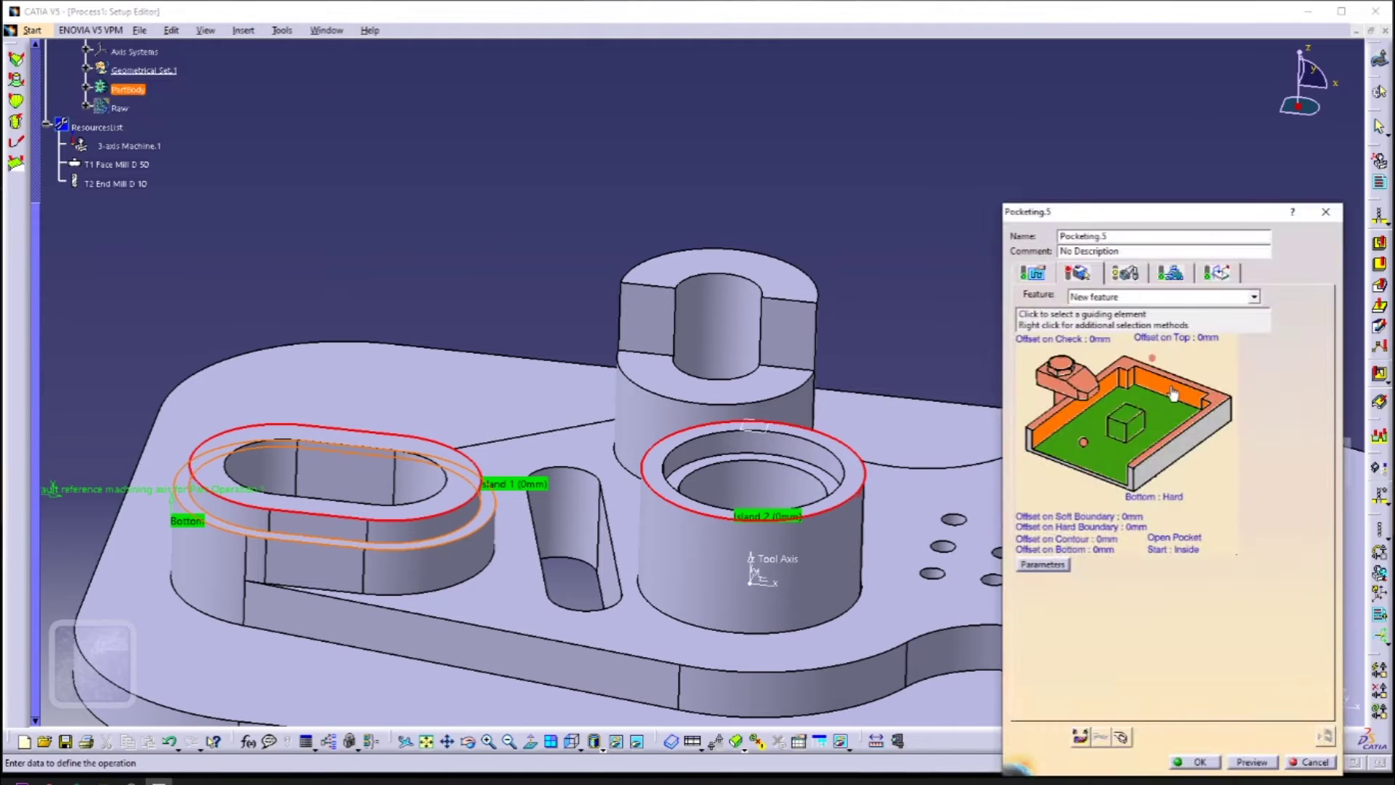
pyautogui.click(699, 379)
pyautogui.click(738, 264)
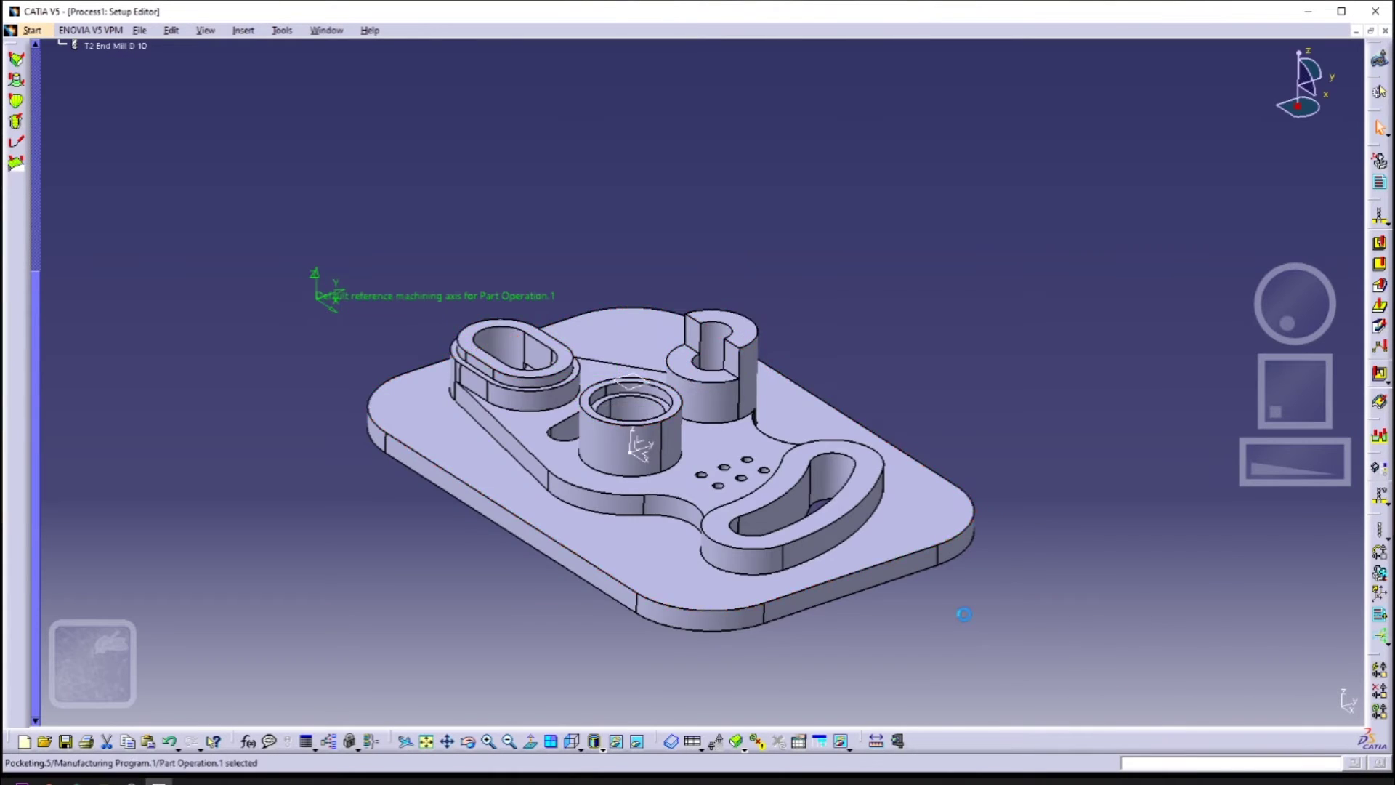
# Create a Pocketing operation down to the curved-slot boss's top face, with the round, half-cut and slotted boss outlines as islands
pyautogui.moveTo(813, 450); pyautogui.dragTo(901, 465, button='middle')
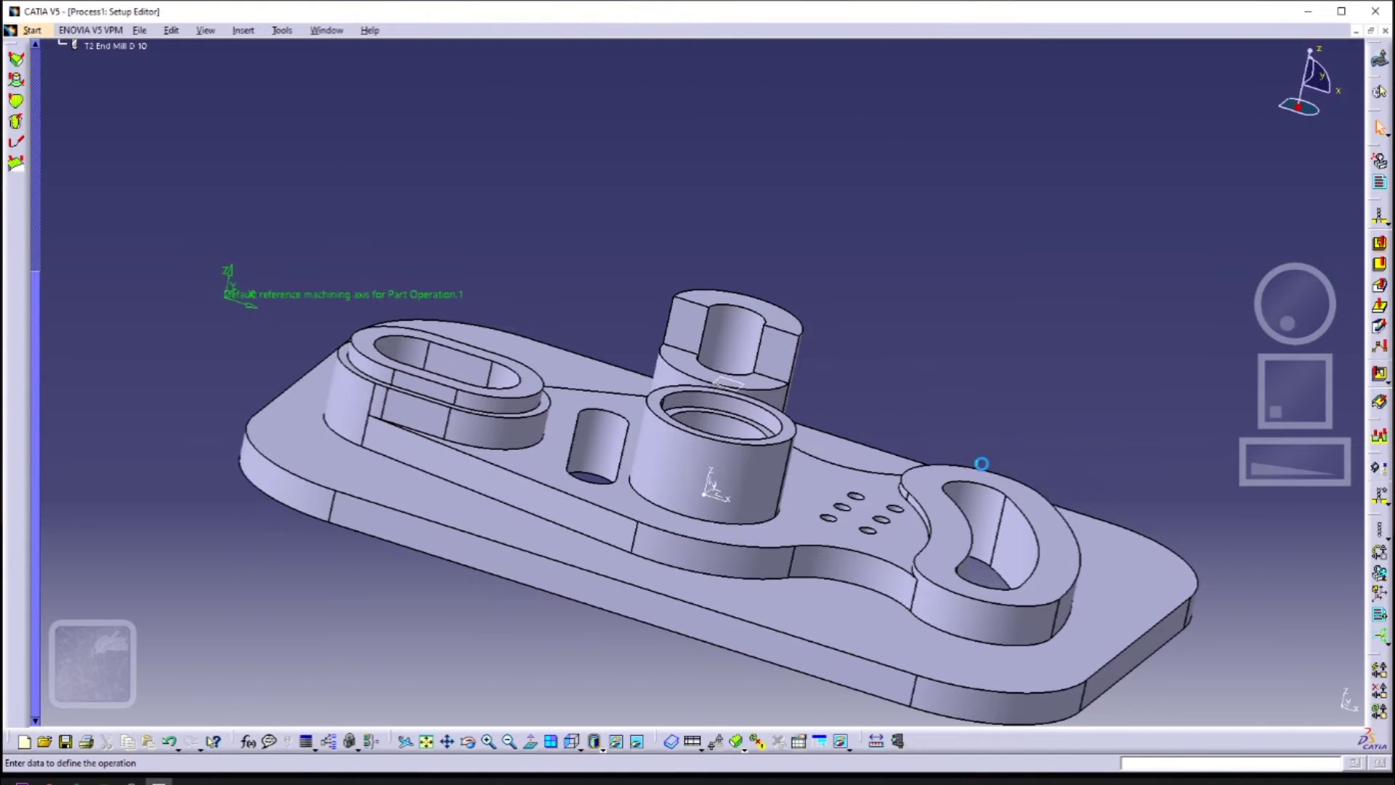
pyautogui.click(1110, 429)
pyautogui.click(788, 417)
pyautogui.click(690, 301)
pyautogui.click(788, 312)
pyautogui.click(763, 377)
pyautogui.click(482, 345)
pyautogui.click(502, 417)
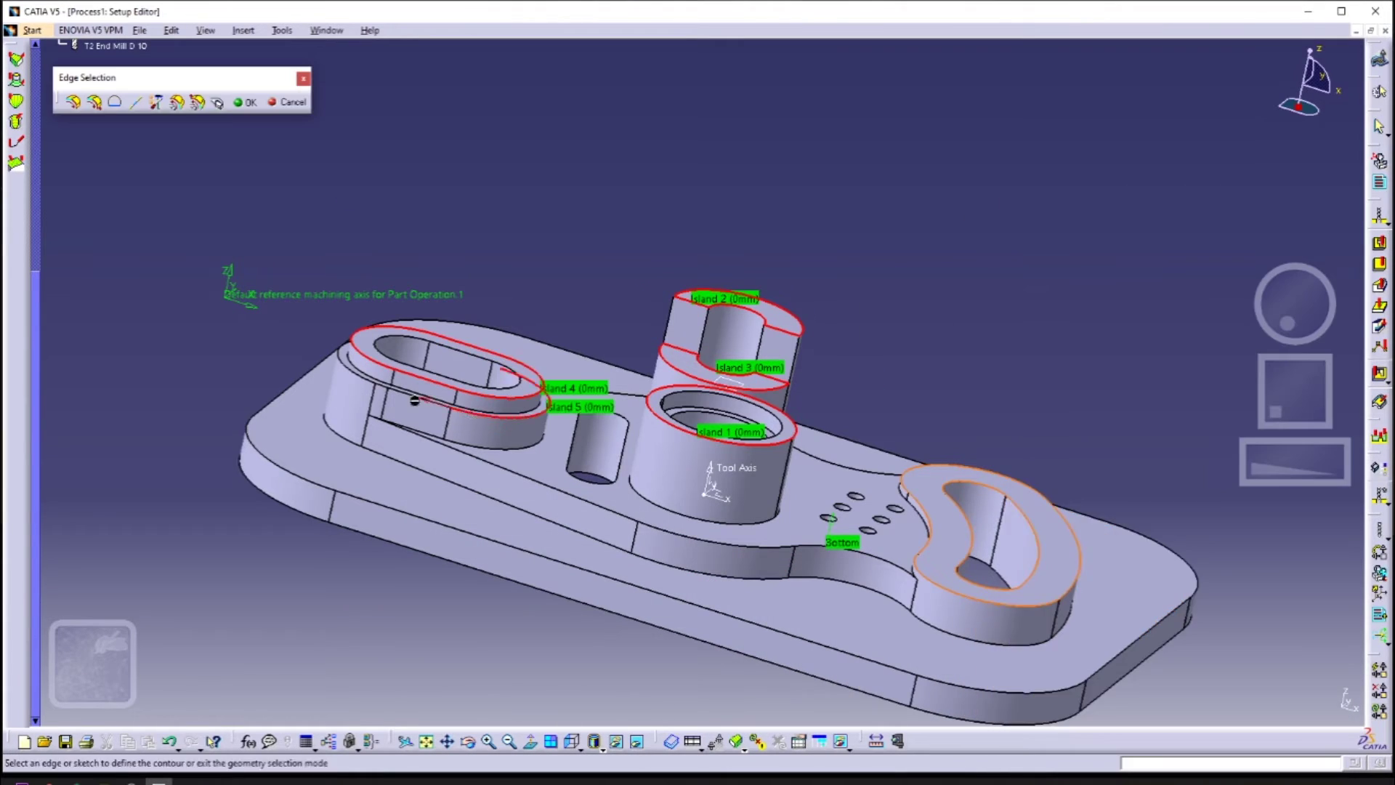
# Select the plate's outer outline as the guiding contour of this pocketing operation and accept the geometry
pyautogui.moveTo(414, 401); pyautogui.dragTo(683, 218, button='middle')
pyautogui.click(455, 218)
pyautogui.doubleClick(855, 280)
pyautogui.click(1075, 398)
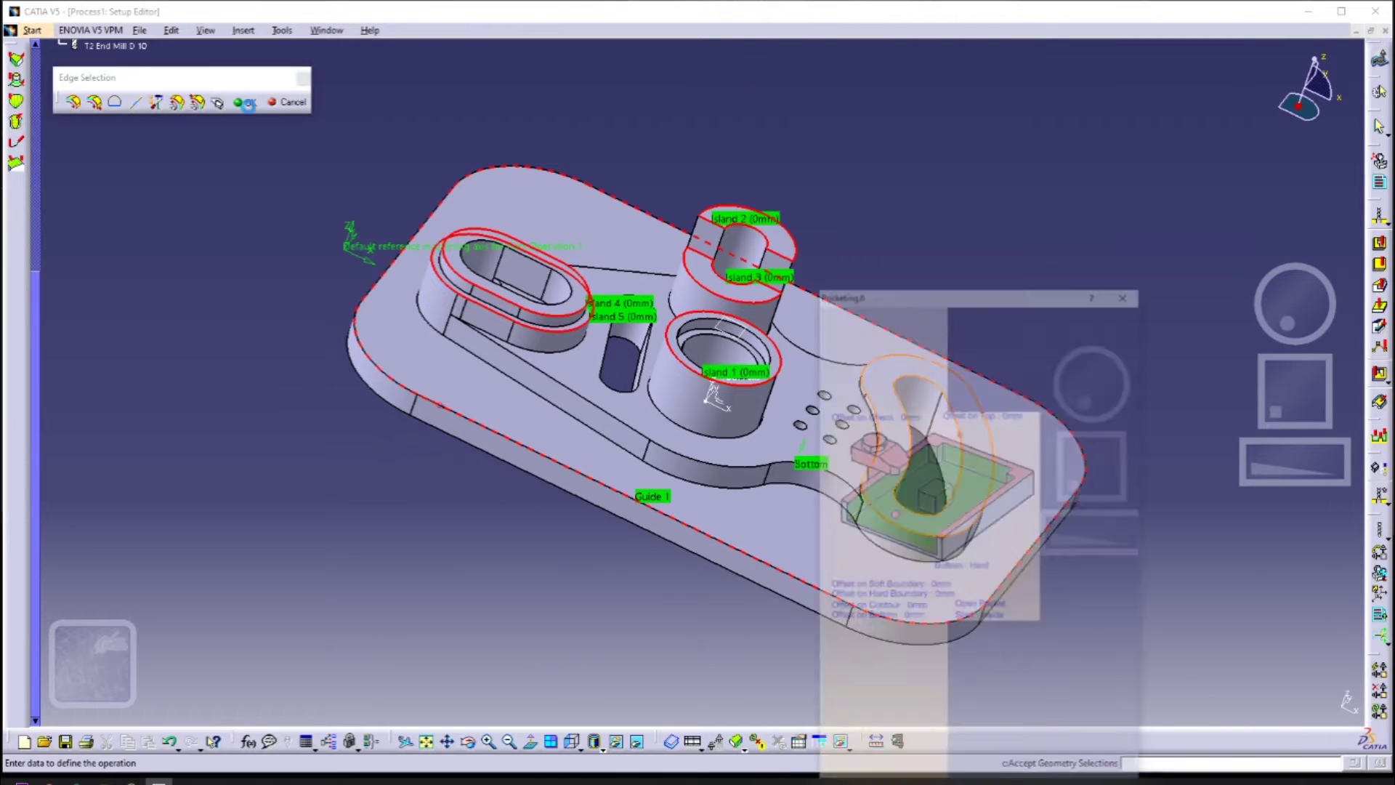
pyautogui.click(241, 103)
# Confirm the pocketing operation, compute its tool path and run the video simulation
pyautogui.click(1190, 760)
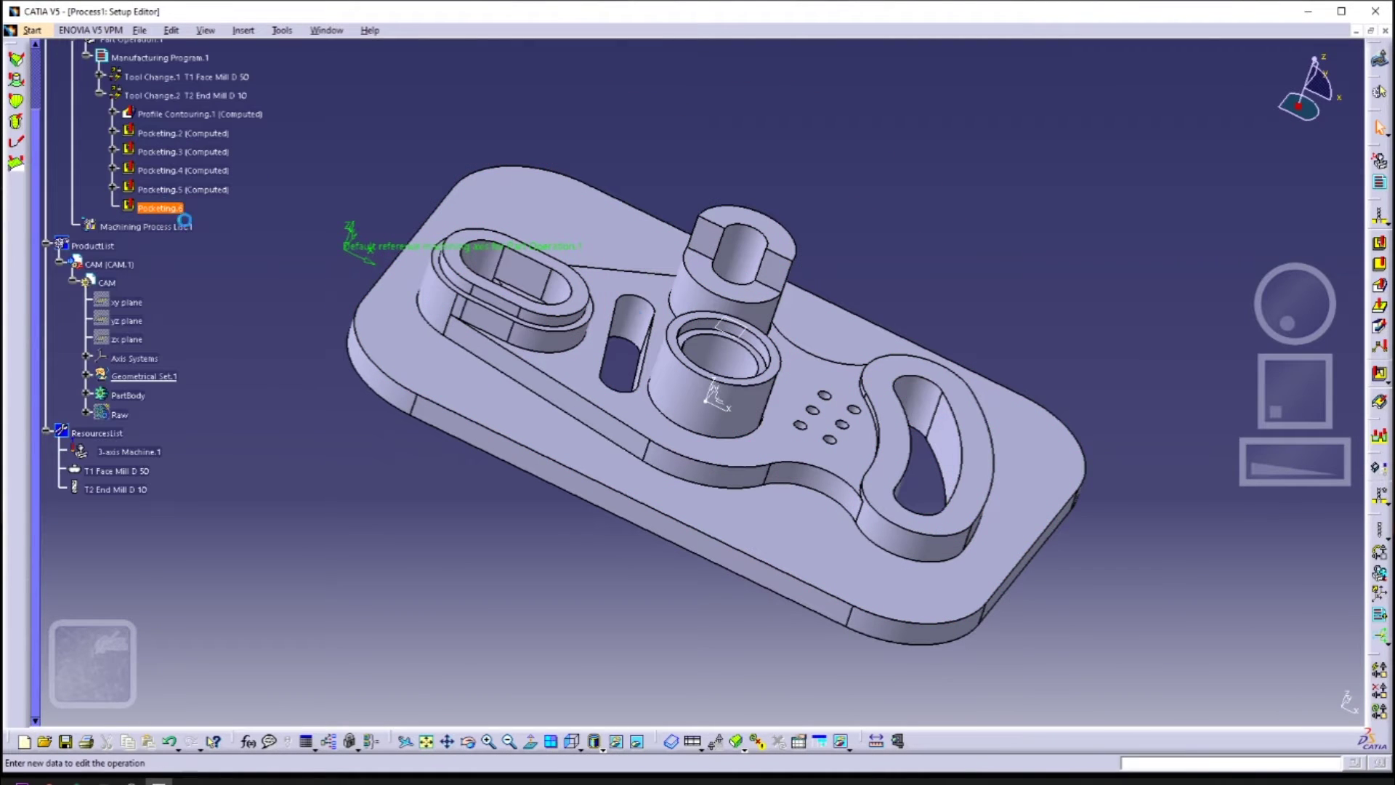
pyautogui.click(1083, 734)
pyautogui.click(1210, 283)
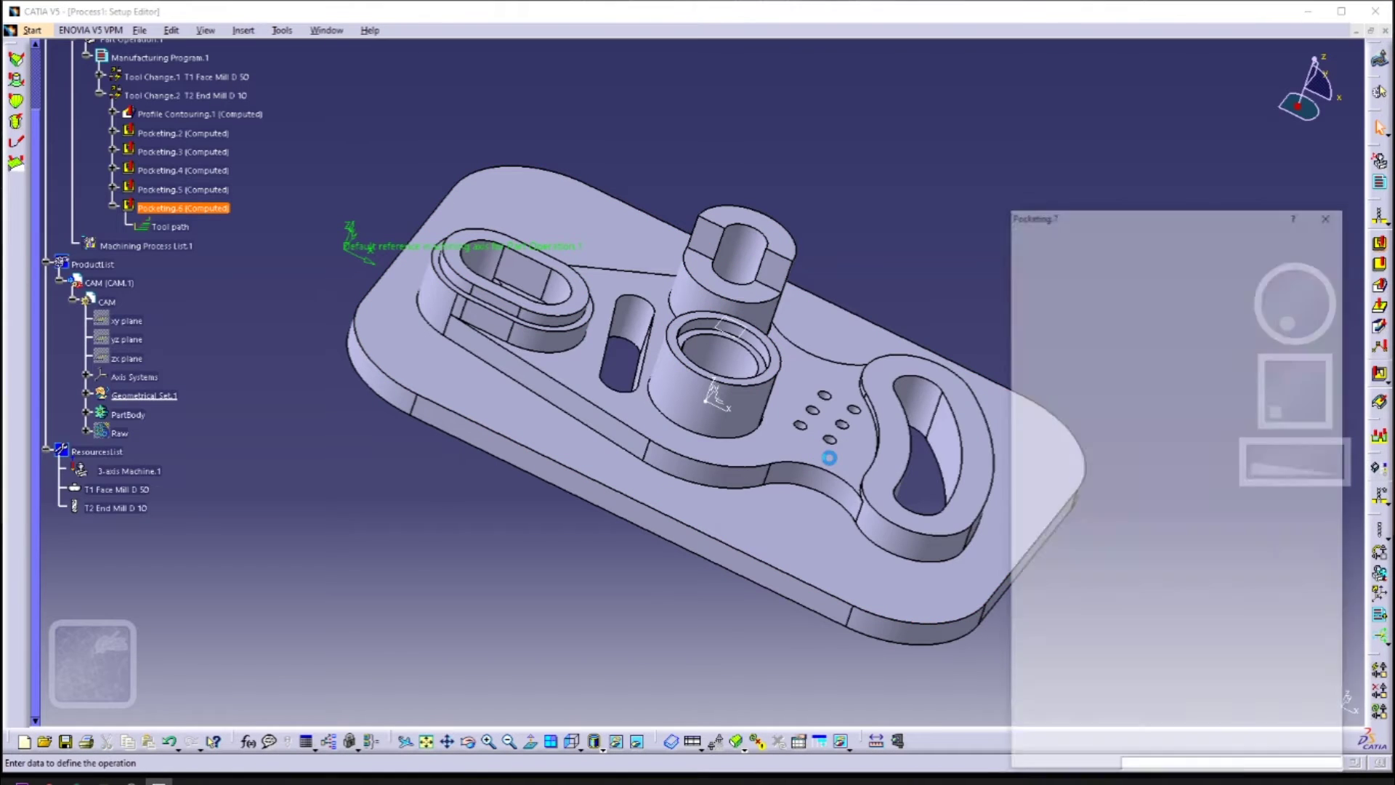
# Create a Pocketing operation with the raised island's upper face as bottom and remove its default islands and contours
pyautogui.rightClick(1137, 430)
pyautogui.click(1188, 476)
pyautogui.rightClick(1161, 382)
pyautogui.click(1184, 449)
# Add the curved-slot, round, half-cut and slotted boss outlines as islands and guide the pocket by the plate's outline
pyautogui.click(1130, 425)
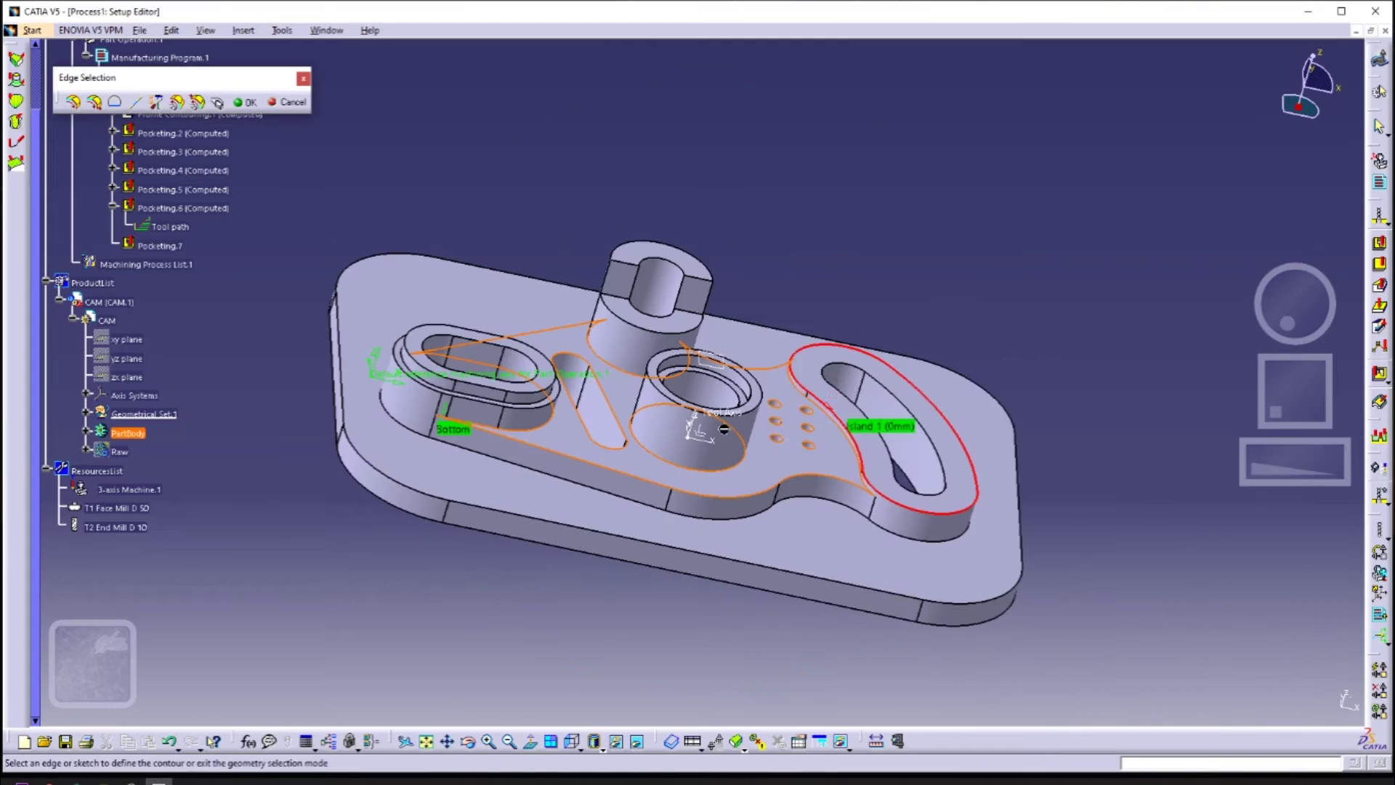
pyautogui.doubleClick(1129, 424)
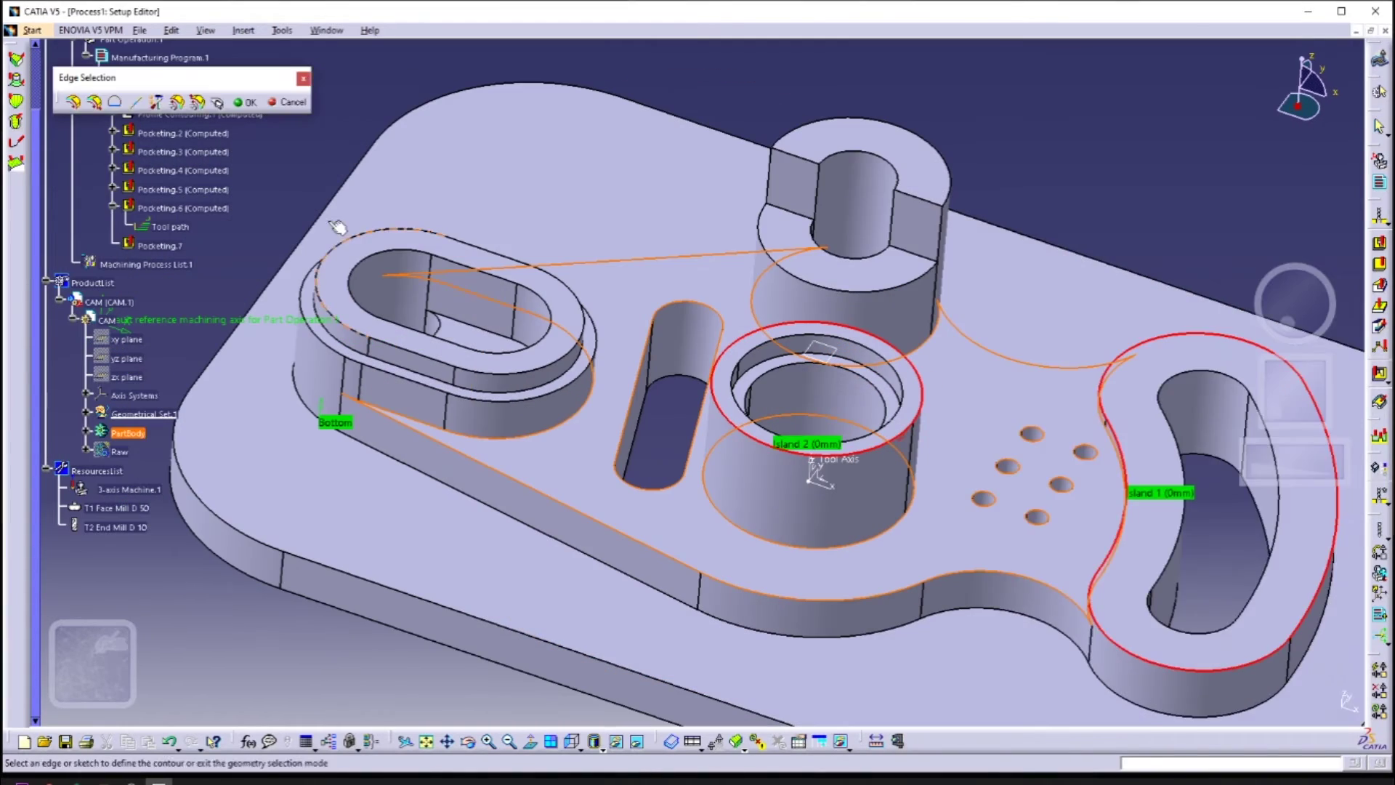
pyautogui.click(846, 279)
pyautogui.click(908, 151)
pyautogui.click(198, 102)
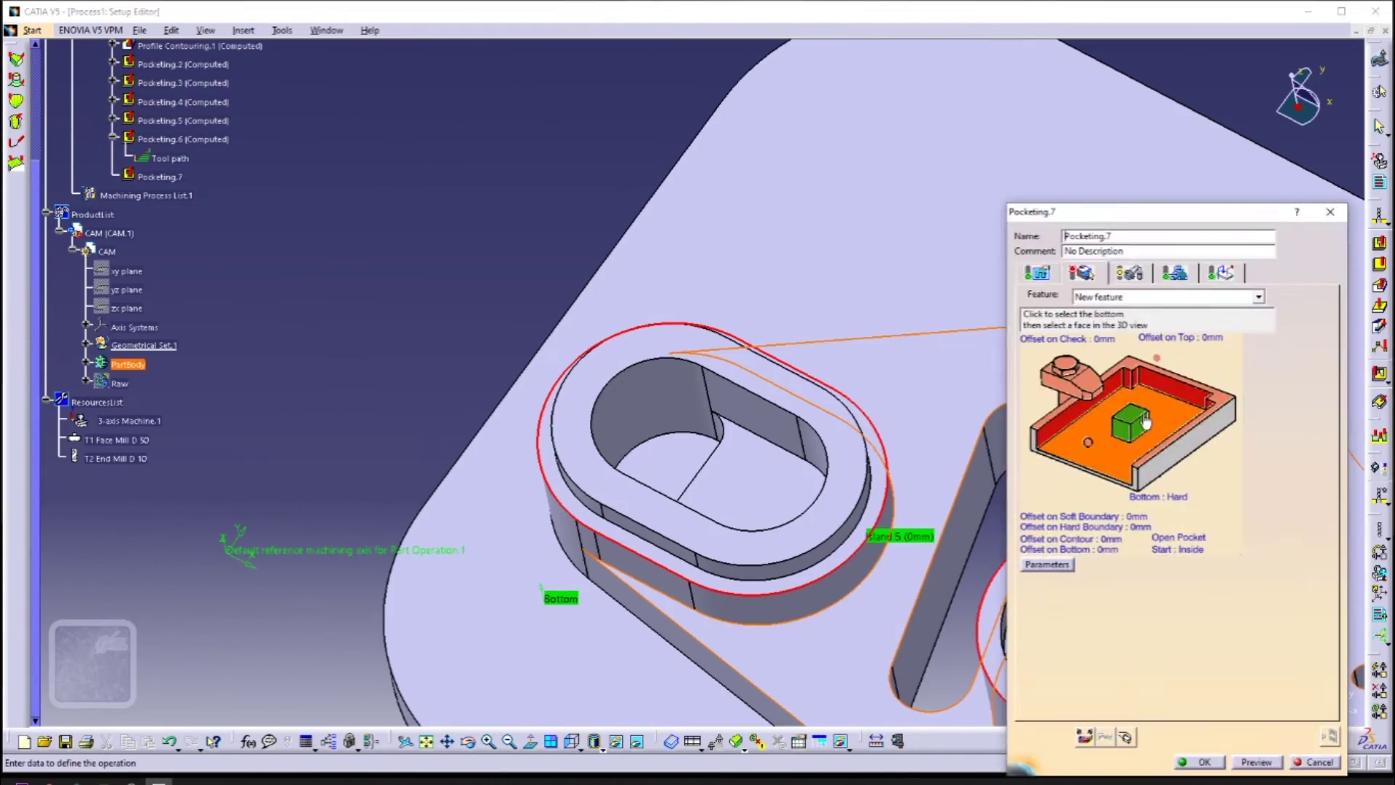
pyautogui.click(1137, 436)
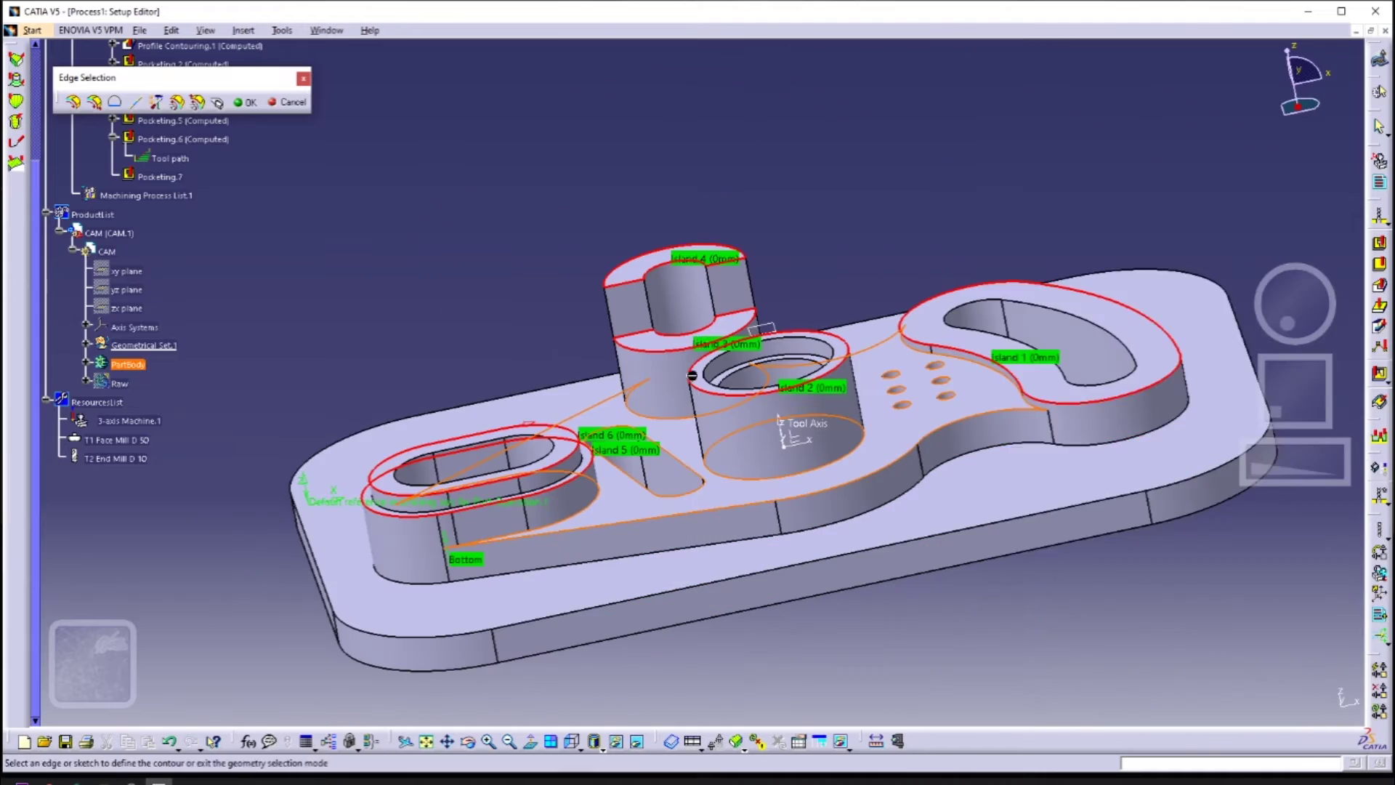
pyautogui.click(834, 551)
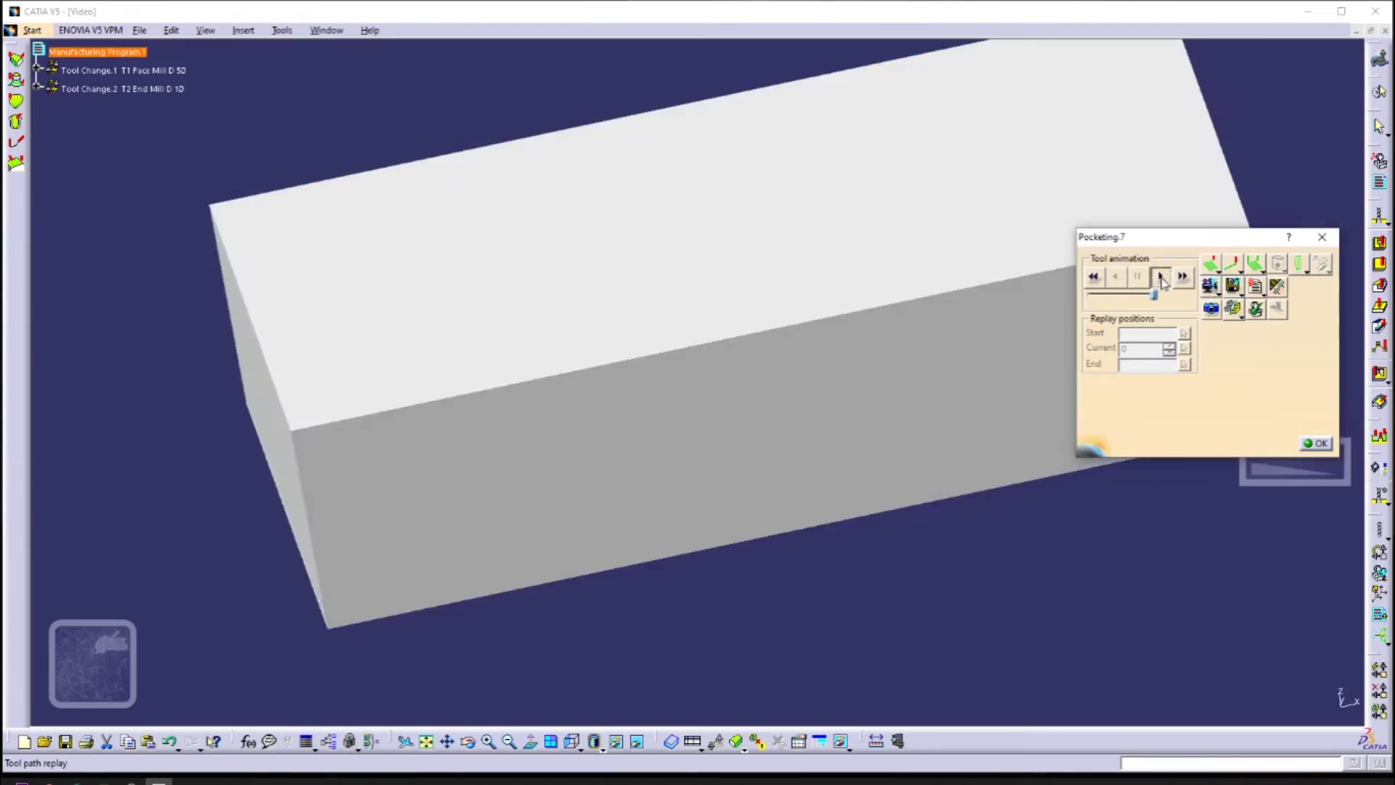
# Play the material-removal simulations of the pocketing operations and examine the machined stock from several sides
pyautogui.click(1160, 277)
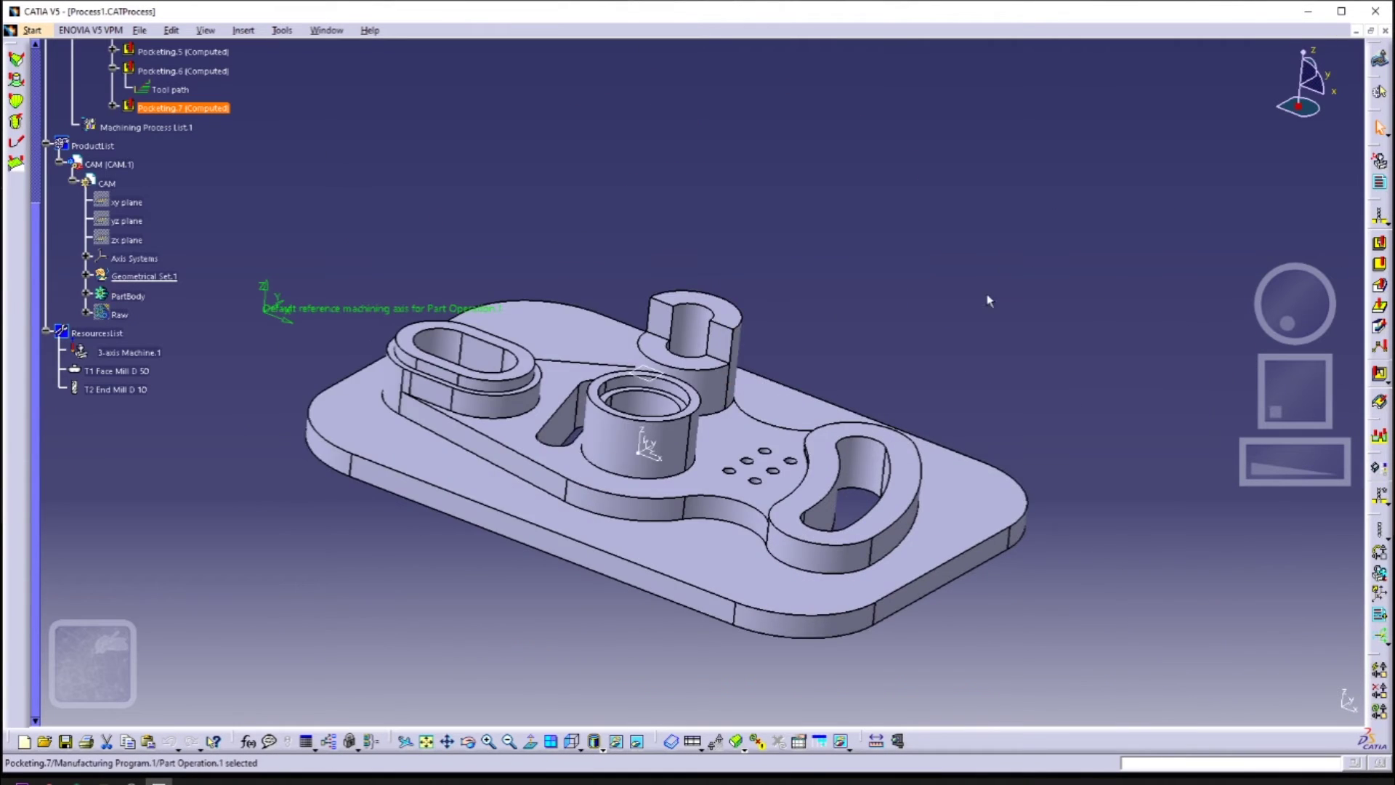
pyautogui.moveTo(987, 300); pyautogui.dragTo(739, 261, button='middle')
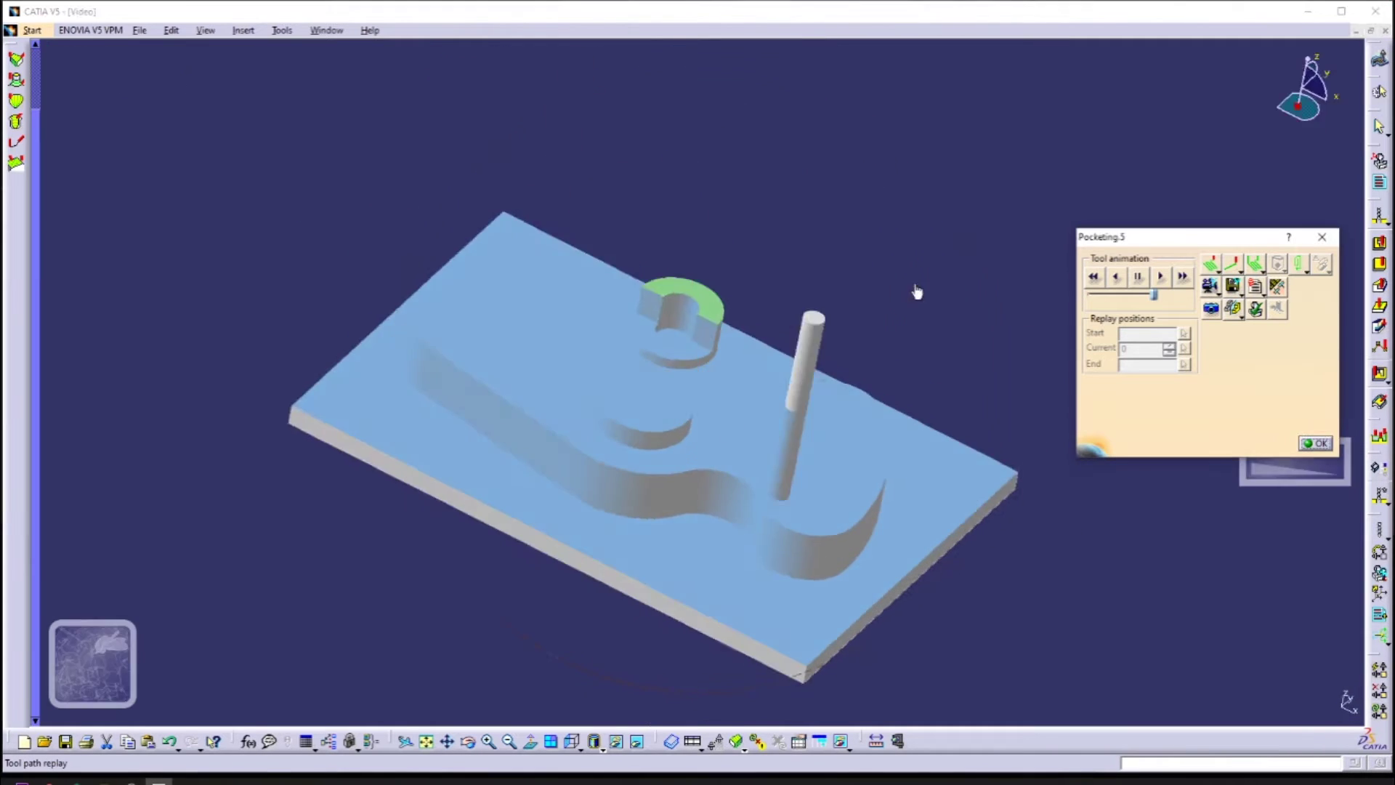
pyautogui.moveTo(940, 293); pyautogui.dragTo(714, 533, button='middle')
pyautogui.moveTo(697, 608); pyautogui.dragTo(1068, 434, button='middle')
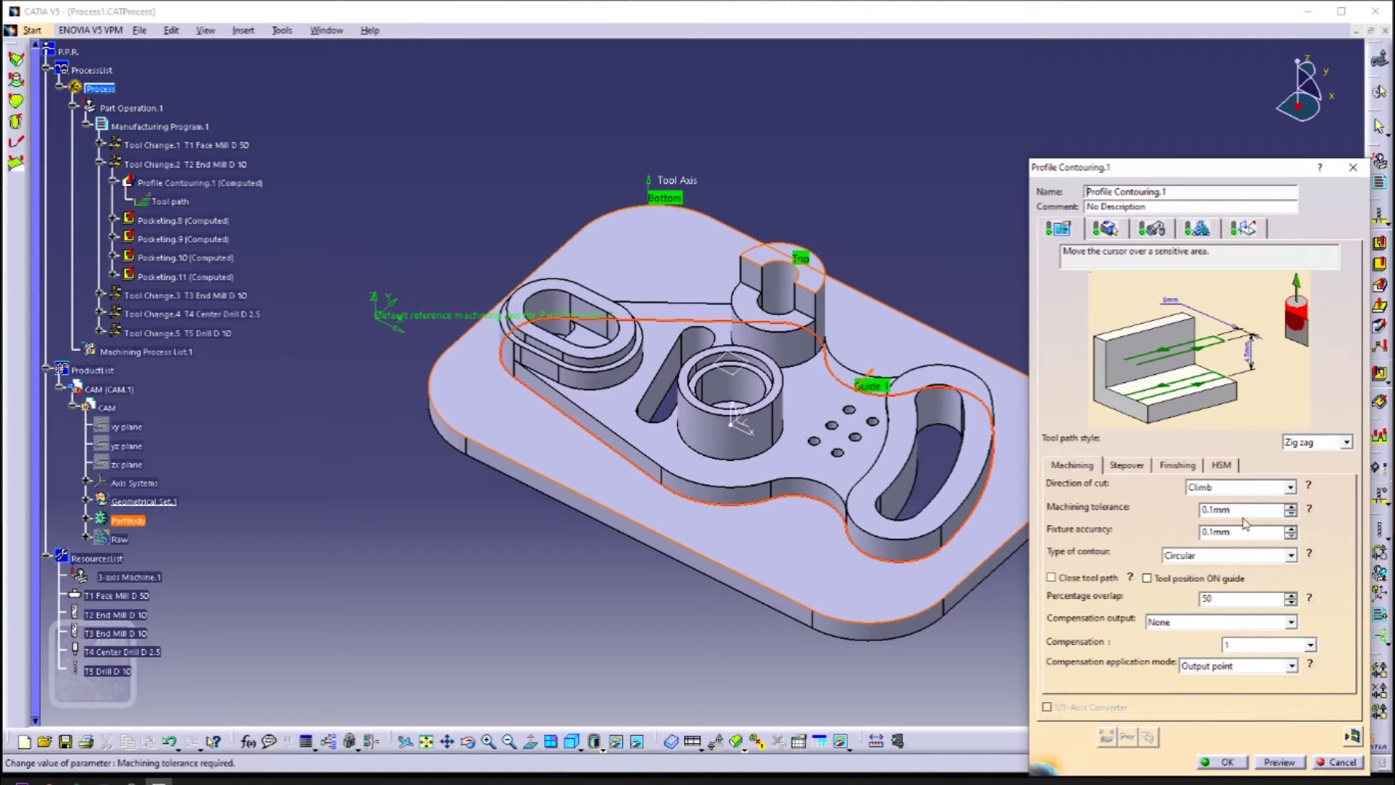
# Compute and replay the profile contouring tool path around the raised island and confirm the operation
pyautogui.click(1349, 736)
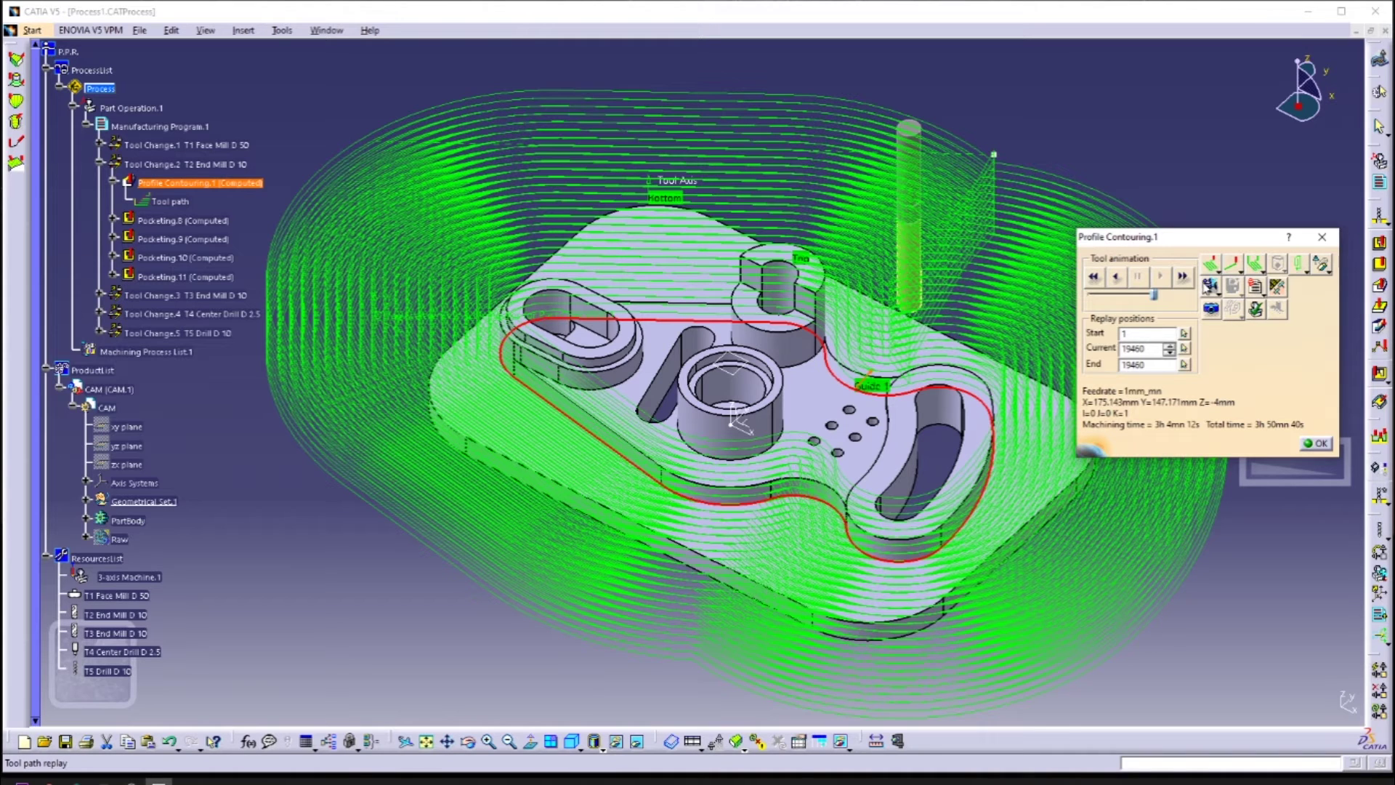
pyautogui.click(1314, 443)
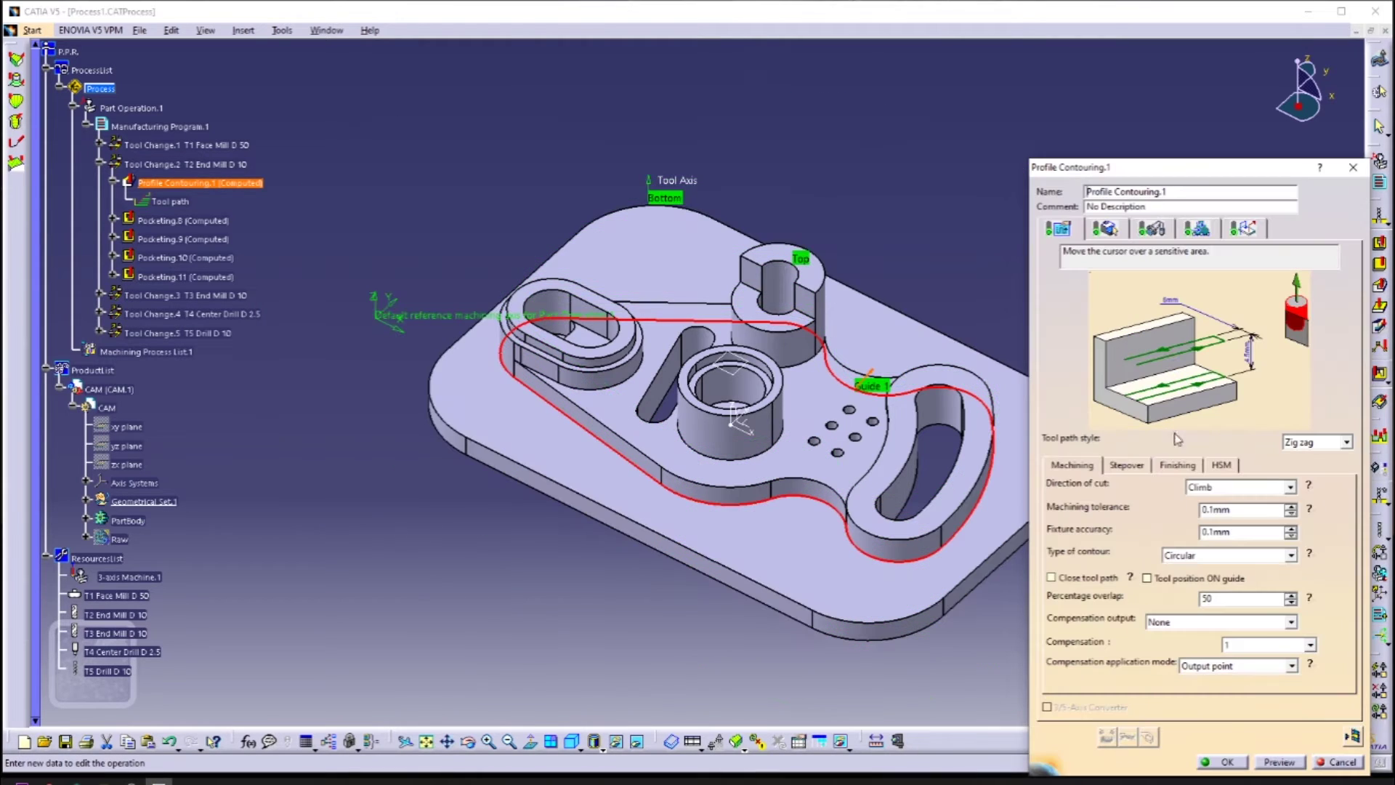
pyautogui.click(1238, 762)
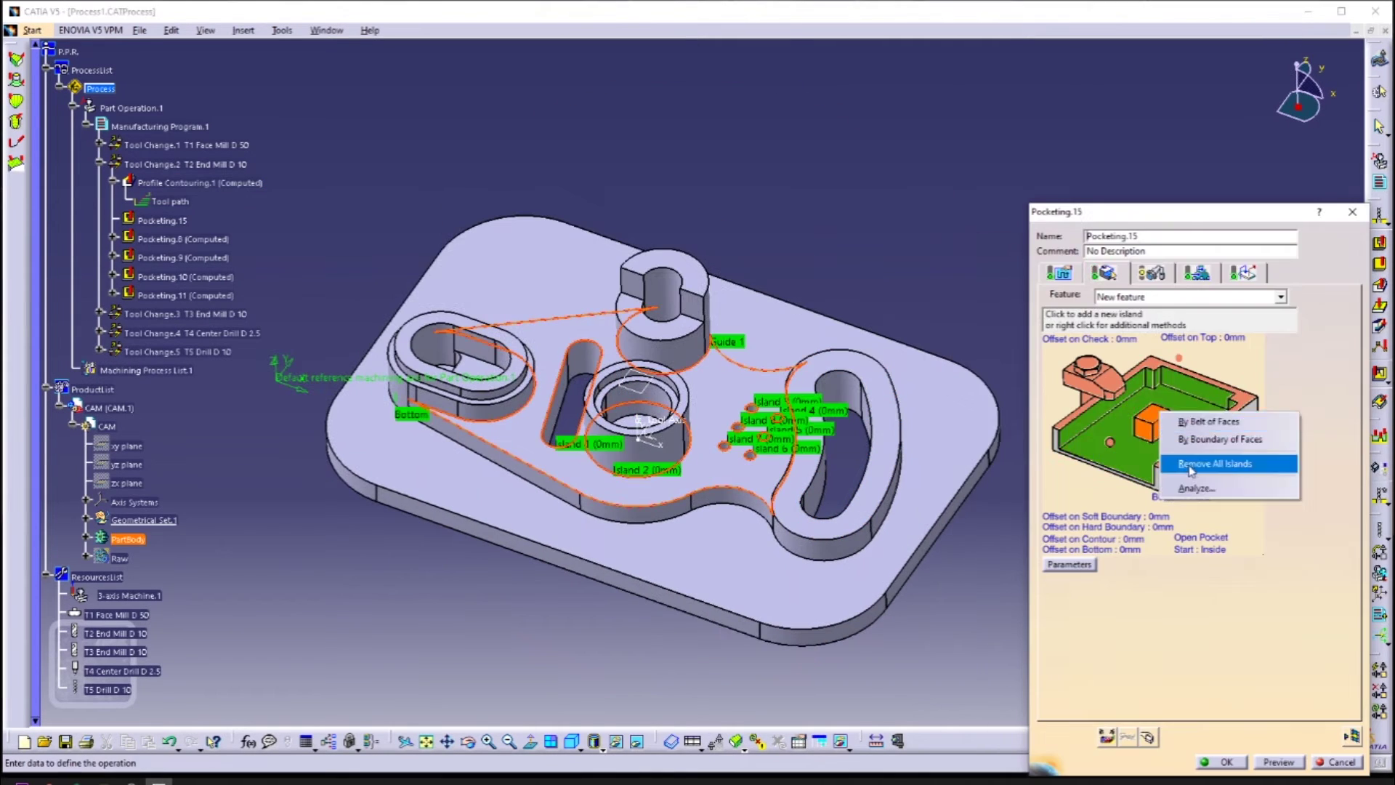
# Remove the default islands and contours from the new Pocketing operation and take the base plate's upper outline as guide
pyautogui.click(1188, 469)
pyautogui.rightClick(1196, 387)
pyautogui.click(1232, 455)
pyautogui.click(1192, 387)
pyautogui.click(872, 331)
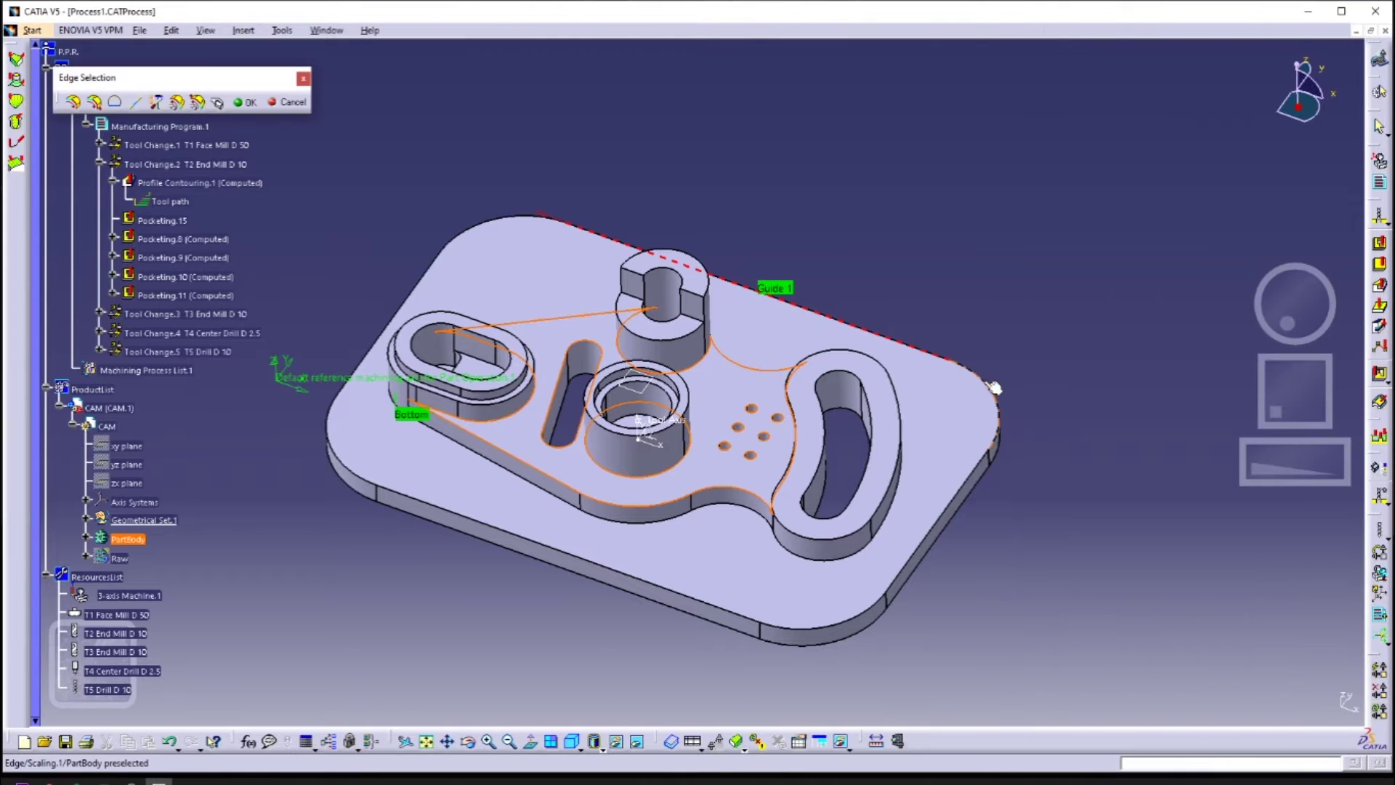
pyautogui.click(245, 101)
# Add the outlines of the curved-slot boss, round boss and half-cut boss's upper half as islands of the pocket
pyautogui.click(1152, 425)
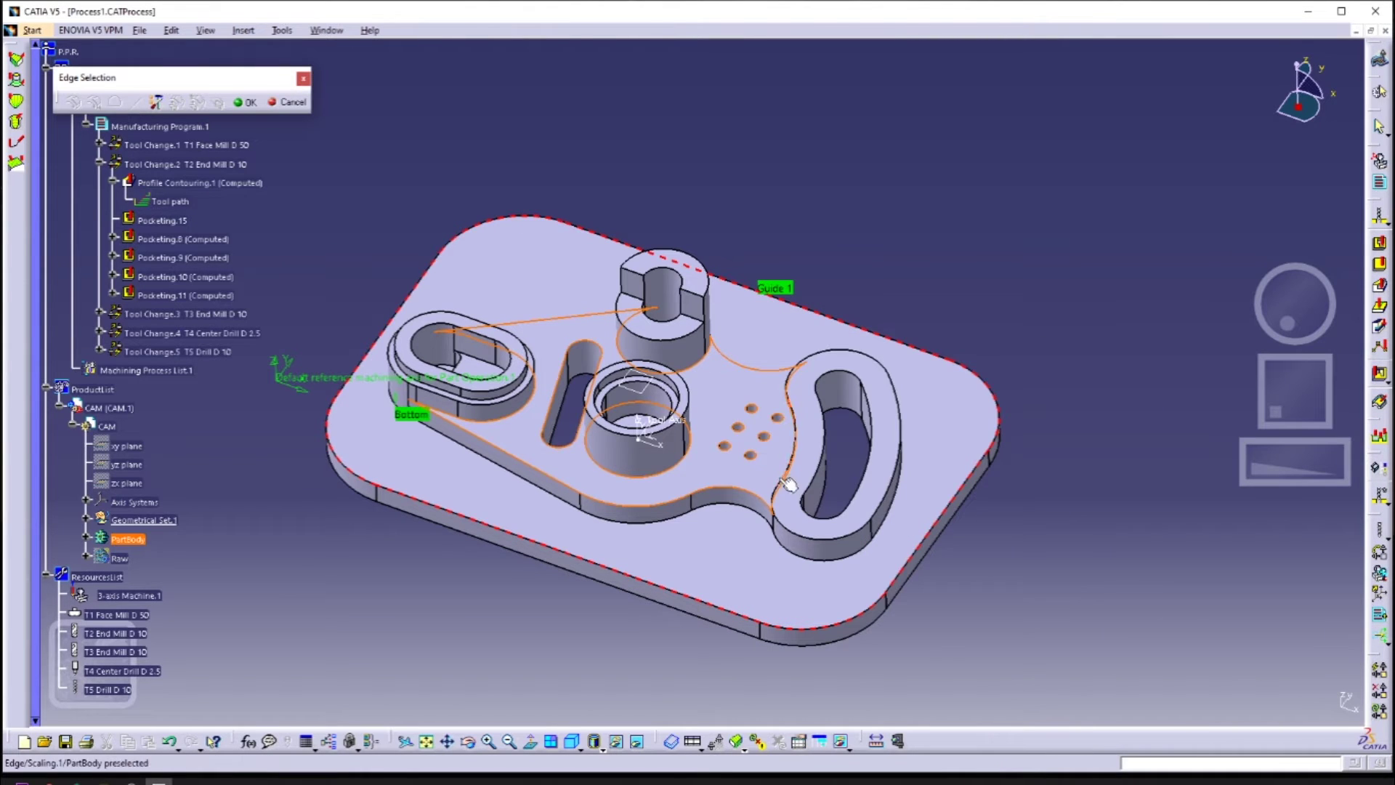
pyautogui.moveTo(823, 539); pyautogui.dragTo(691, 607, button='middle')
pyautogui.click(245, 102)
pyautogui.click(1148, 425)
pyautogui.click(694, 602)
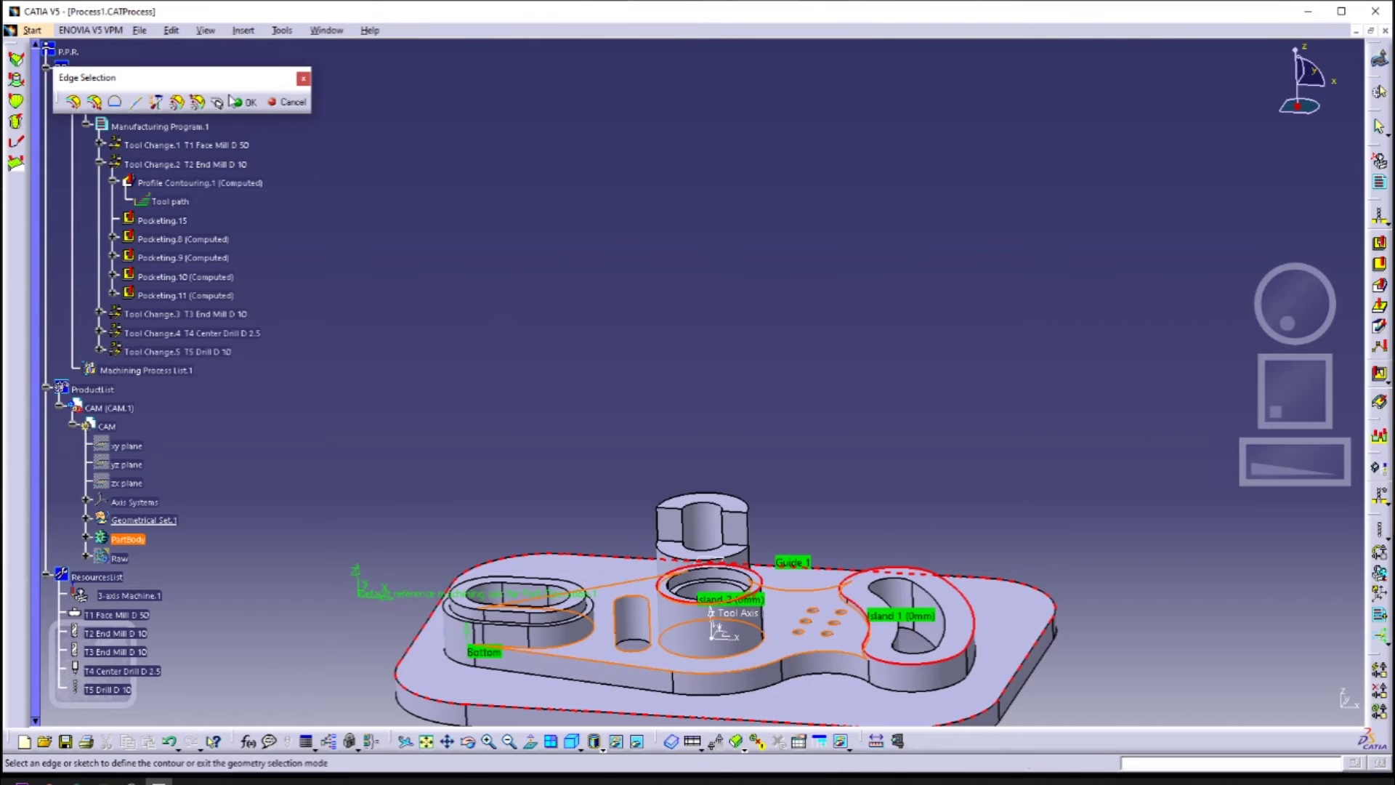
pyautogui.click(245, 102)
pyautogui.click(1148, 425)
pyautogui.click(715, 503)
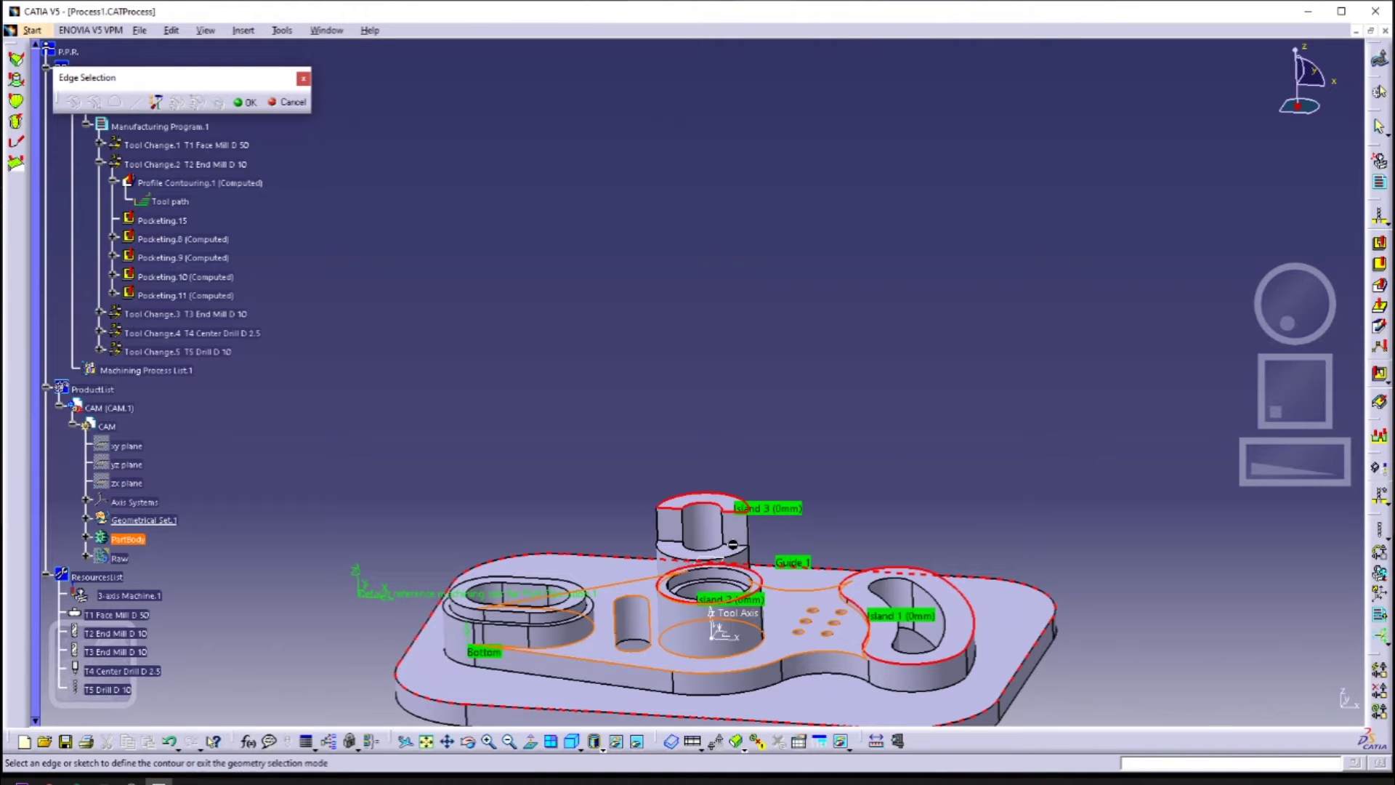
pyautogui.click(245, 102)
# Add the outlines of the half-cut boss's lower half and the slotted boss as further islands
pyautogui.click(1152, 425)
pyautogui.moveTo(567, 581); pyautogui.dragTo(817, 392, button='middle')
pyautogui.click(988, 617)
pyautogui.click(825, 607)
pyautogui.moveTo(825, 608); pyautogui.dragTo(872, 654, button='middle')
pyautogui.click(245, 101)
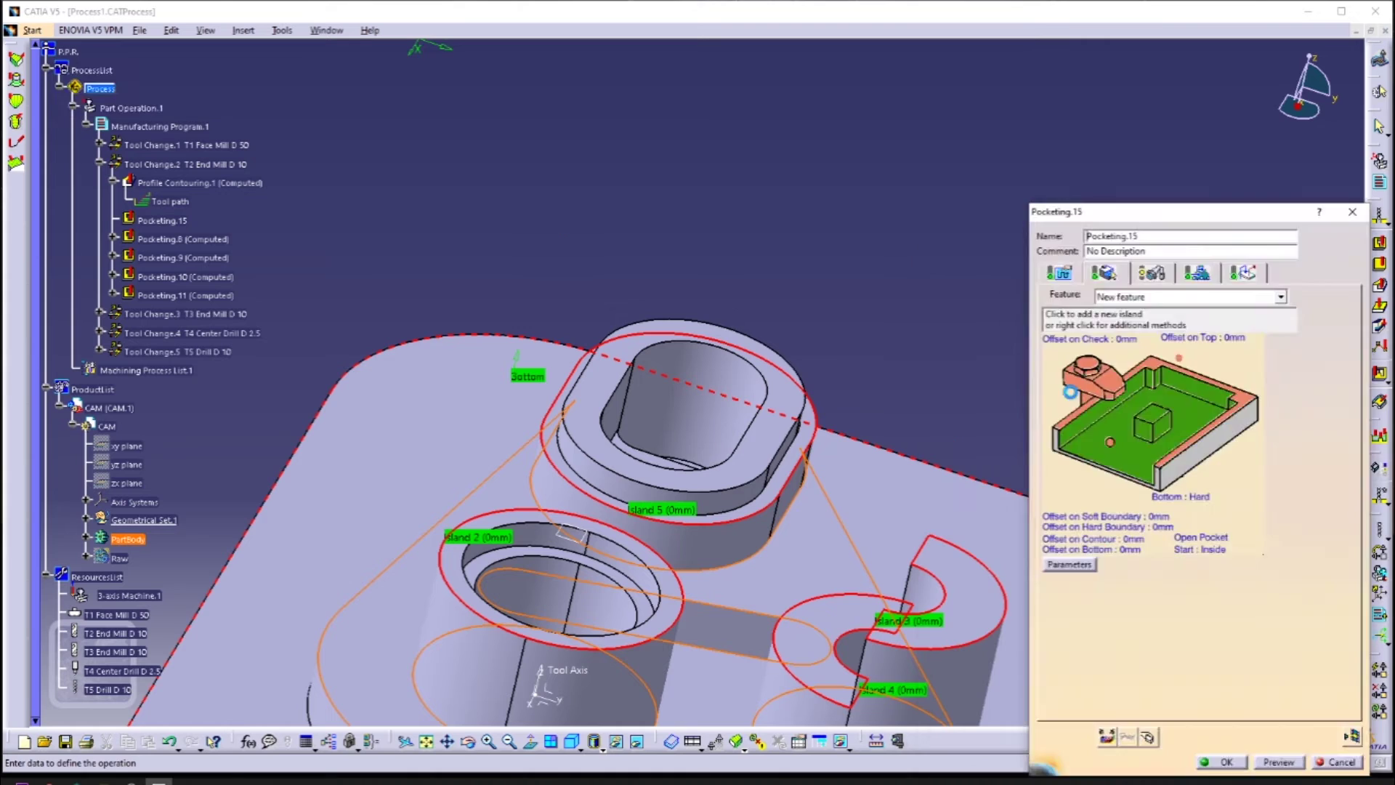
pyautogui.click(1151, 423)
pyautogui.click(772, 462)
pyautogui.click(715, 496)
pyautogui.doubleClick(856, 526)
pyautogui.moveTo(856, 526); pyautogui.dragTo(945, 465, button='middle')
# Set the half-cut boss's upper face as the pocket's top, compute the tool path and start its video simulation
pyautogui.click(1178, 357)
pyautogui.click(921, 343)
pyautogui.scroll(-1, 921, 342)
pyautogui.moveTo(922, 343); pyautogui.dragTo(697, 465, button='middle')
pyautogui.click(1151, 273)
pyautogui.click(1351, 736)
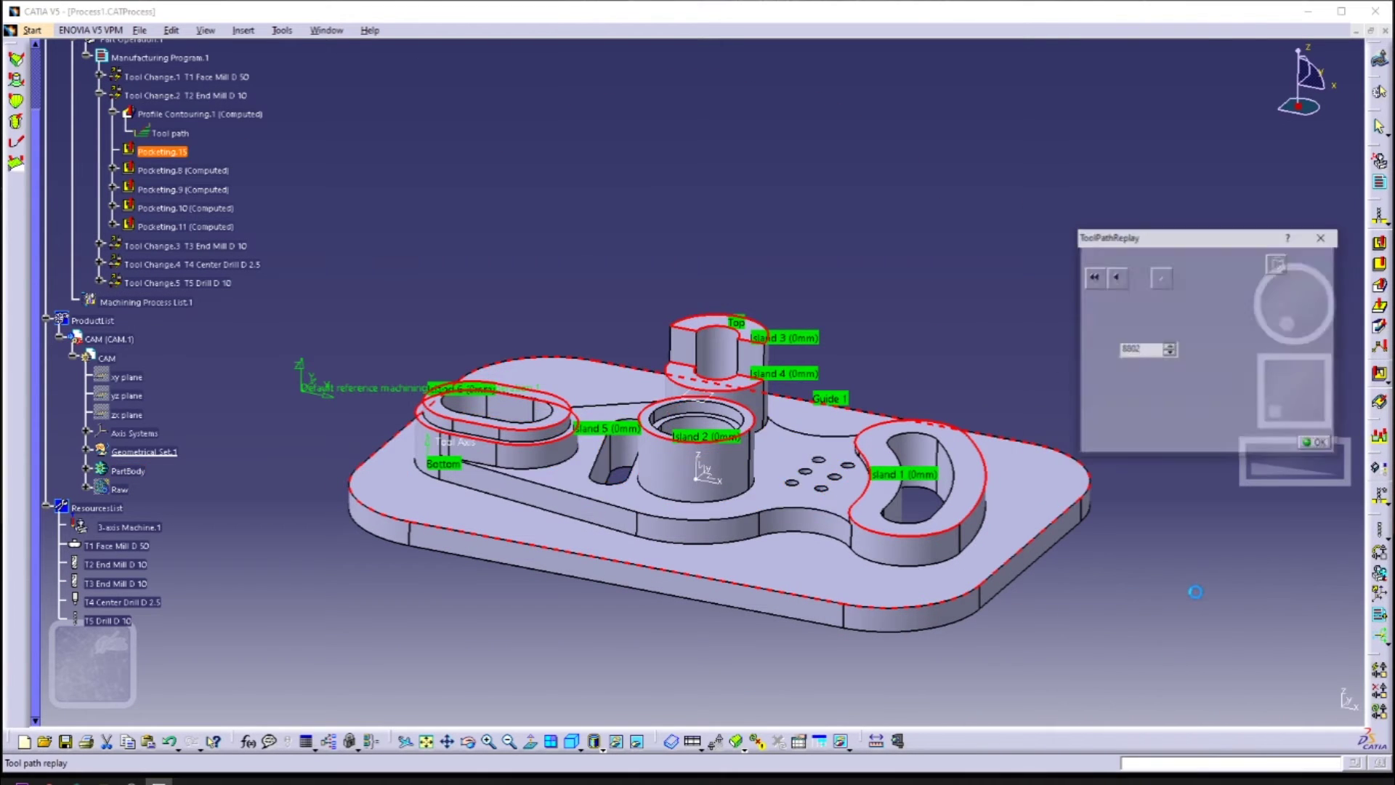
pyautogui.click(1209, 285)
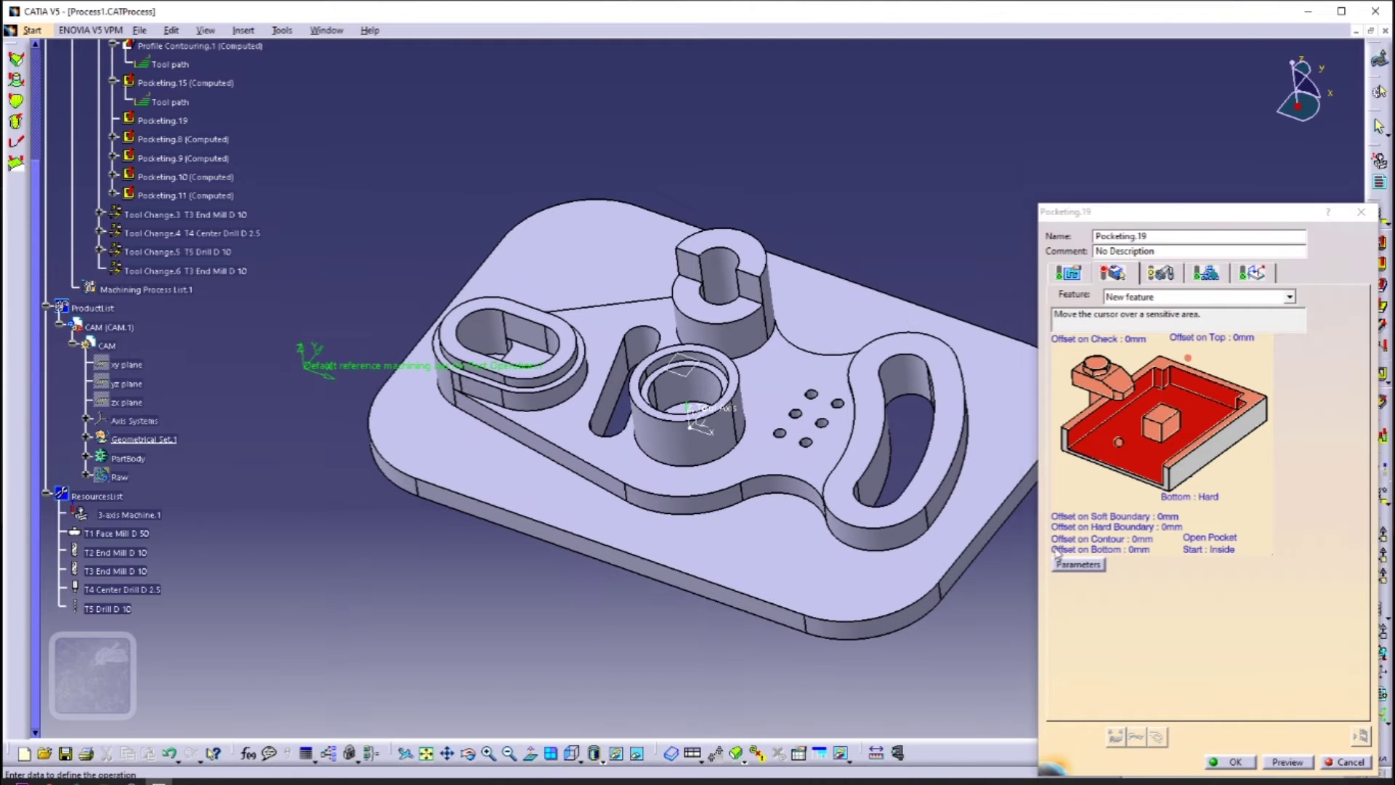
# Define a Pocketing operation with the curved-slot boss's upper face as bottom and the slotted boss's stepped rim as top
pyautogui.moveTo(1177, 212); pyautogui.dragTo(1167, 159)
pyautogui.click(1111, 393)
pyautogui.click(945, 429)
pyautogui.click(1150, 369)
pyautogui.click(488, 753)
pyautogui.moveTo(509, 509); pyautogui.dragTo(654, 435, button='middle')
pyautogui.click(474, 439)
# Compute the curved-slot boss pocketing, run its video simulation and confirm the operation
pyautogui.click(1300, 657)
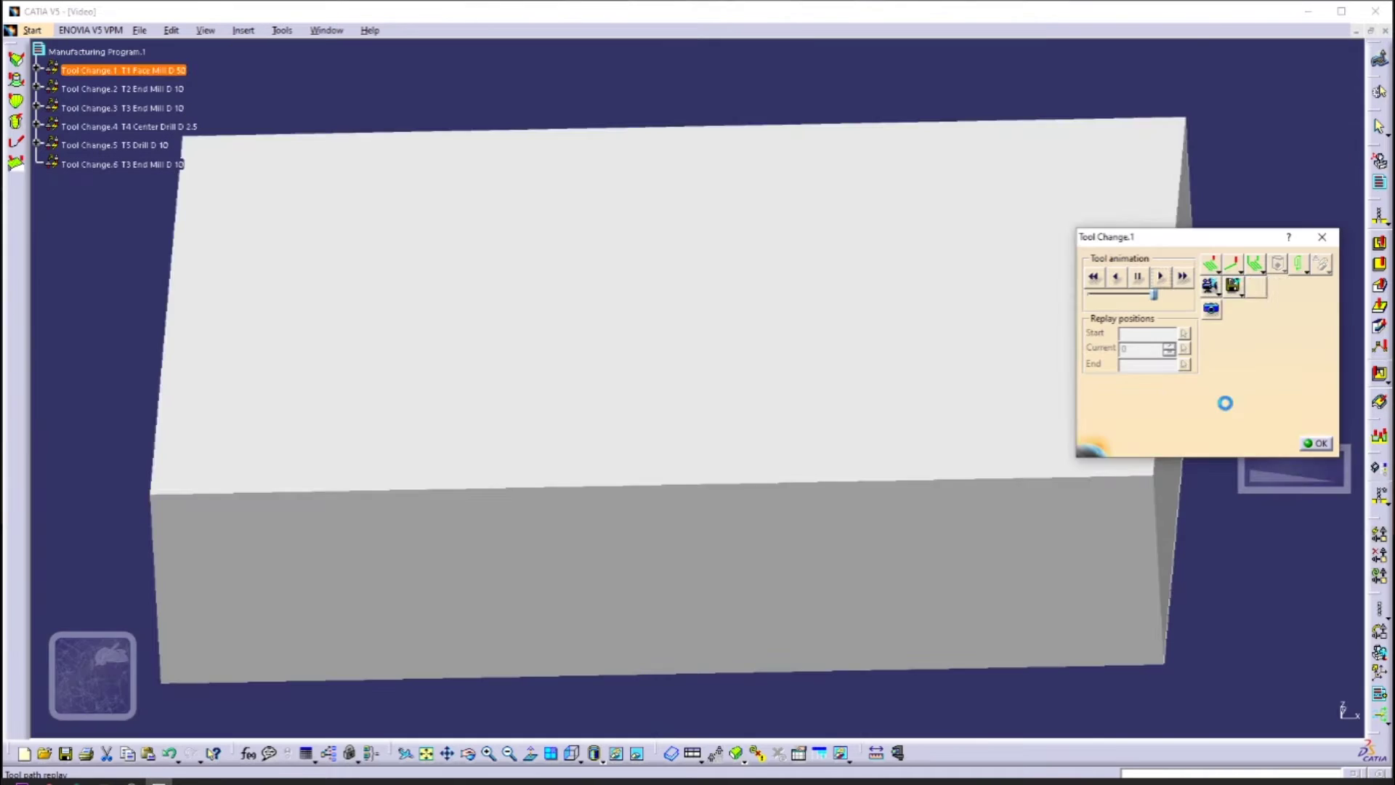
pyautogui.moveTo(1032, 393); pyautogui.dragTo(1258, 617, button='middle')
pyautogui.click(1316, 443)
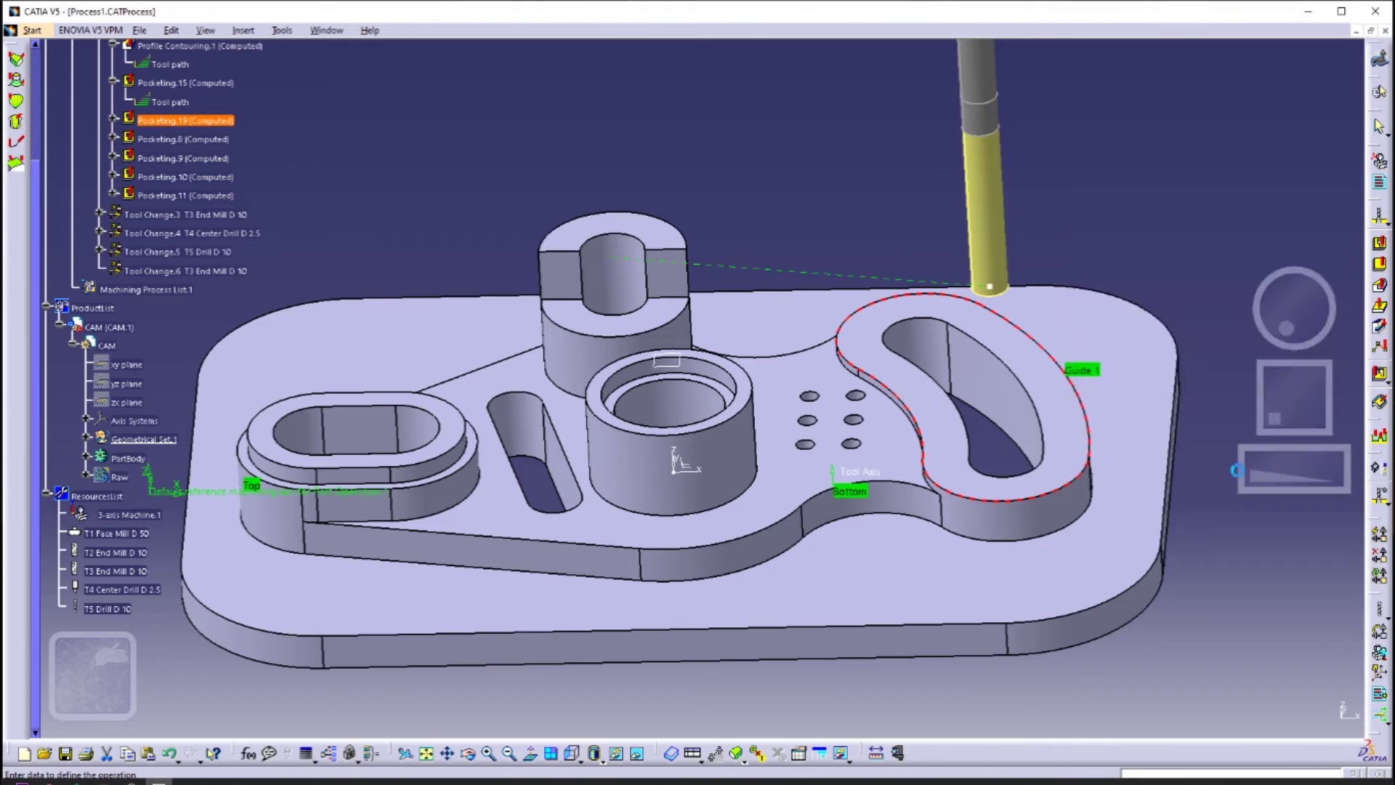
pyautogui.click(1228, 715)
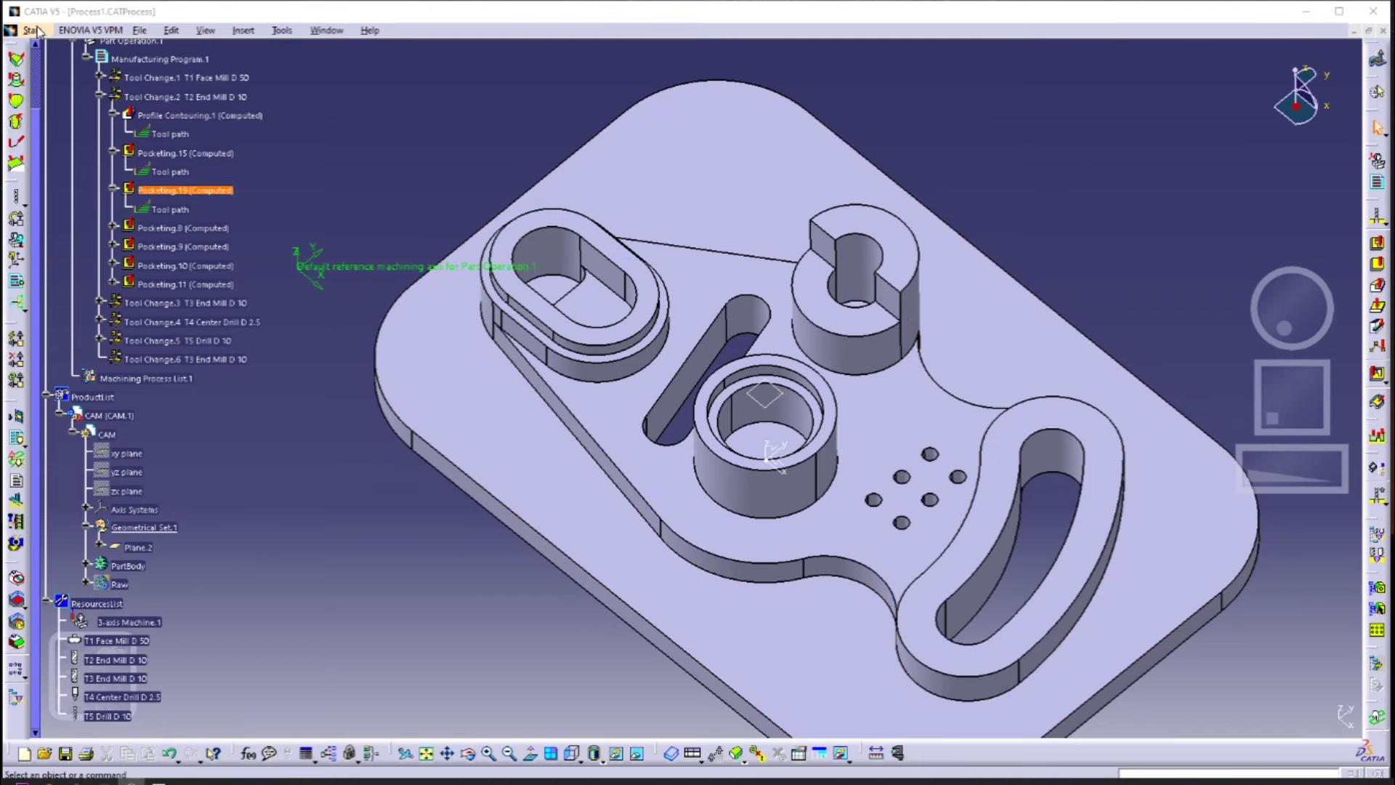
pyautogui.click(32, 30)
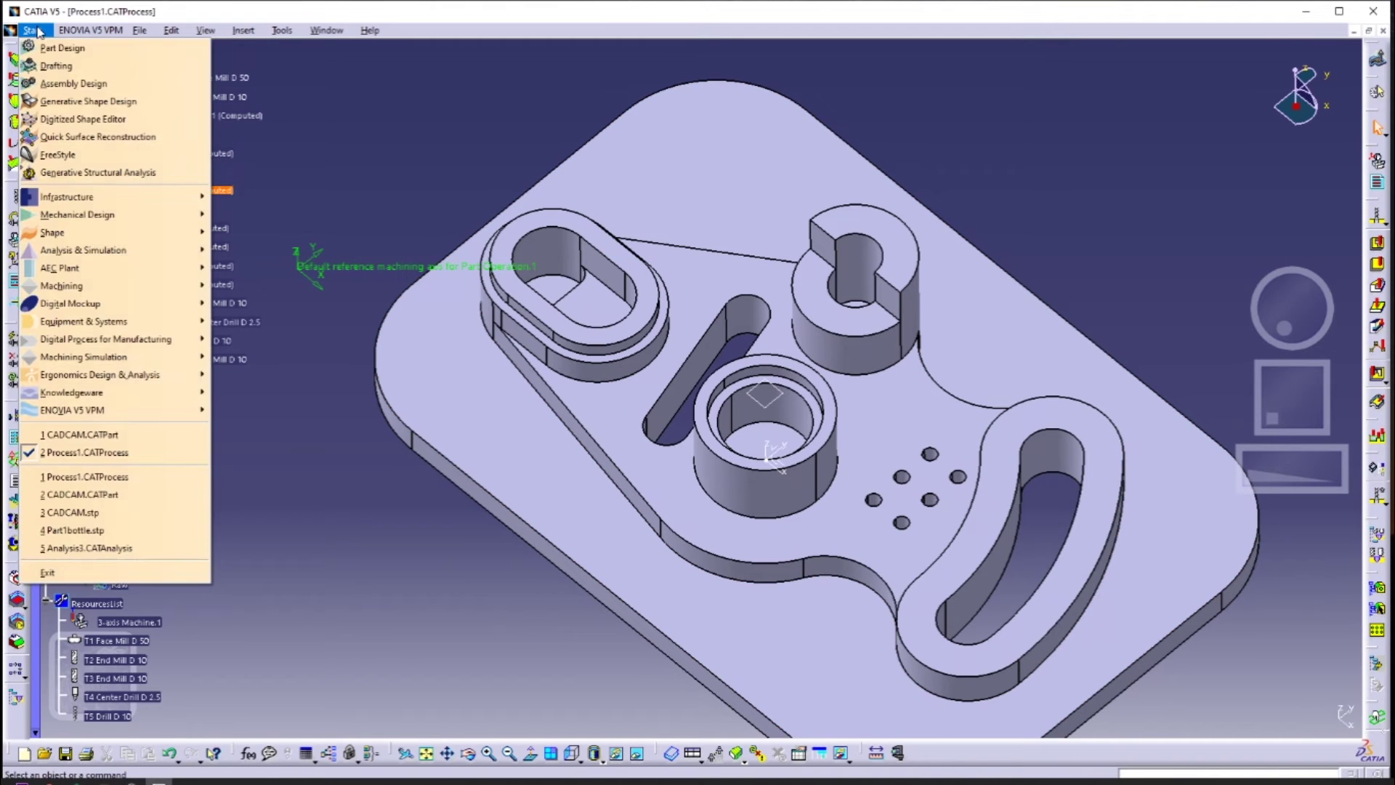
pyautogui.click(61, 49)
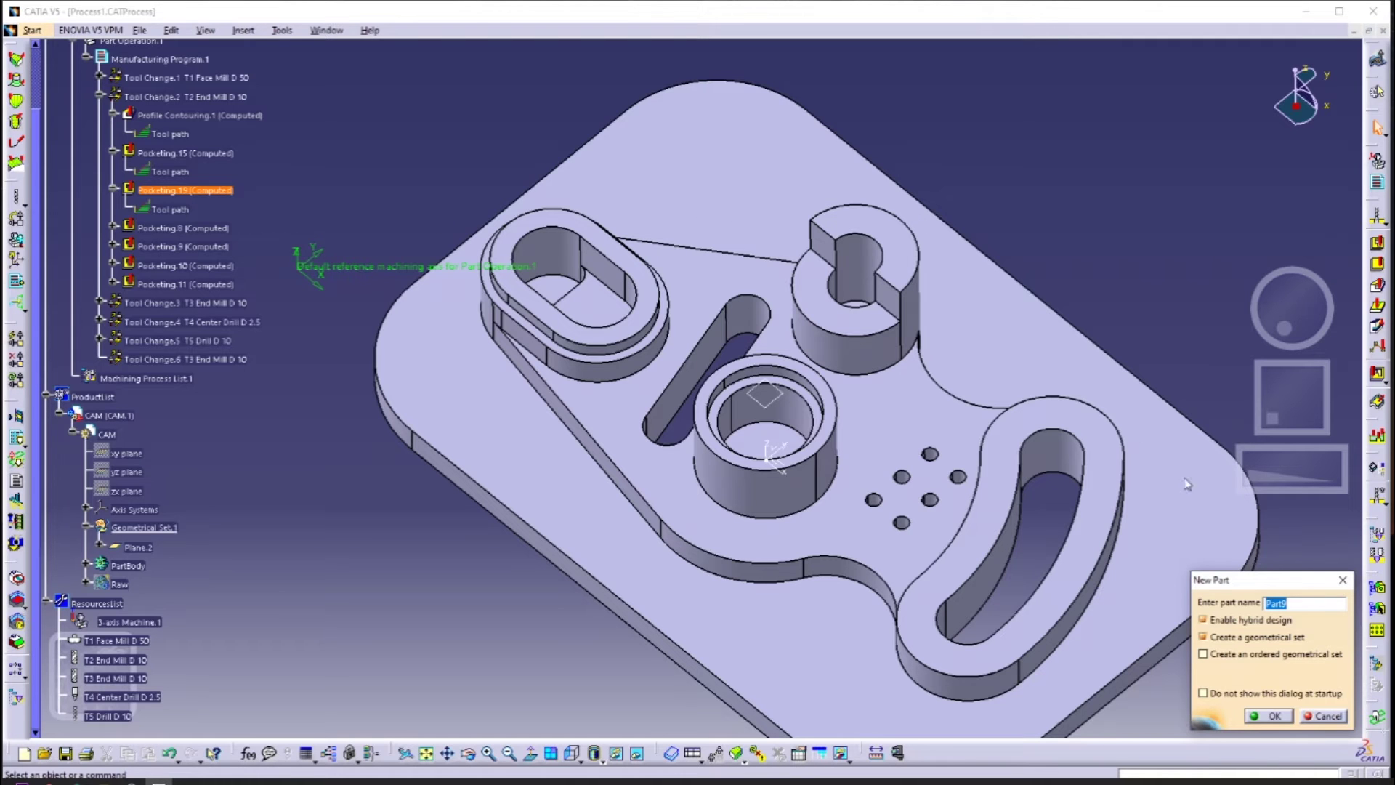
pyautogui.click(1321, 716)
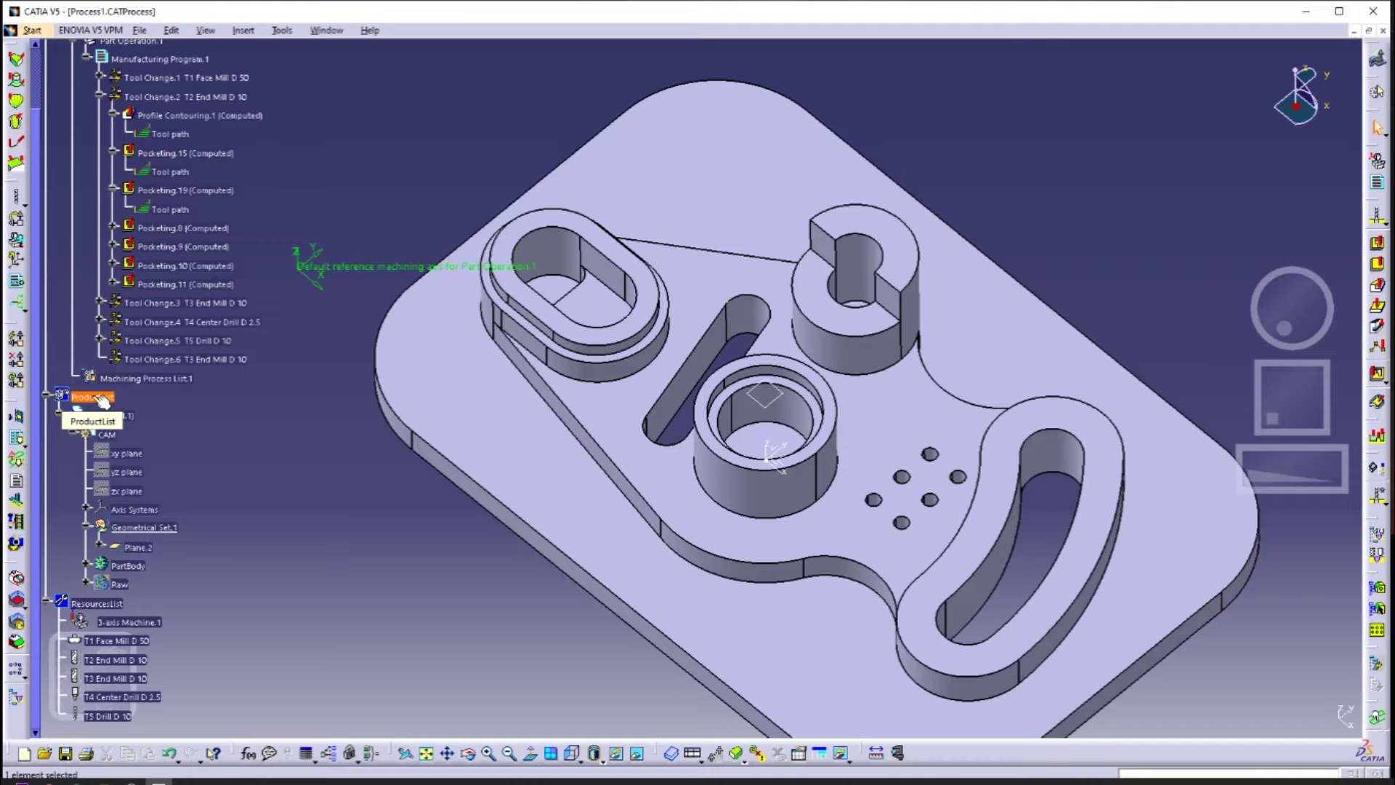
# Open the CAM part for editing in Part Design and insert a body named boundary
pyautogui.click(106, 417)
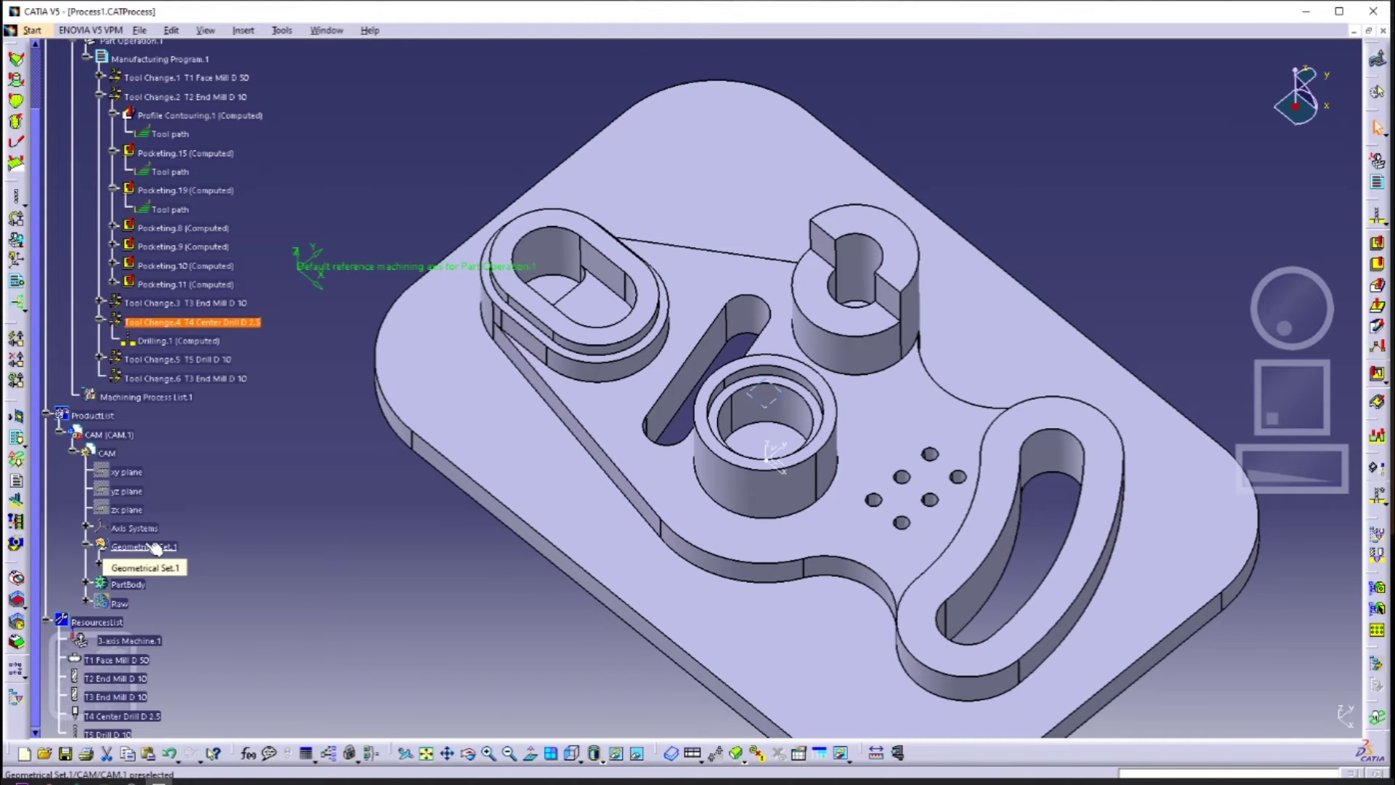
pyautogui.click(124, 587)
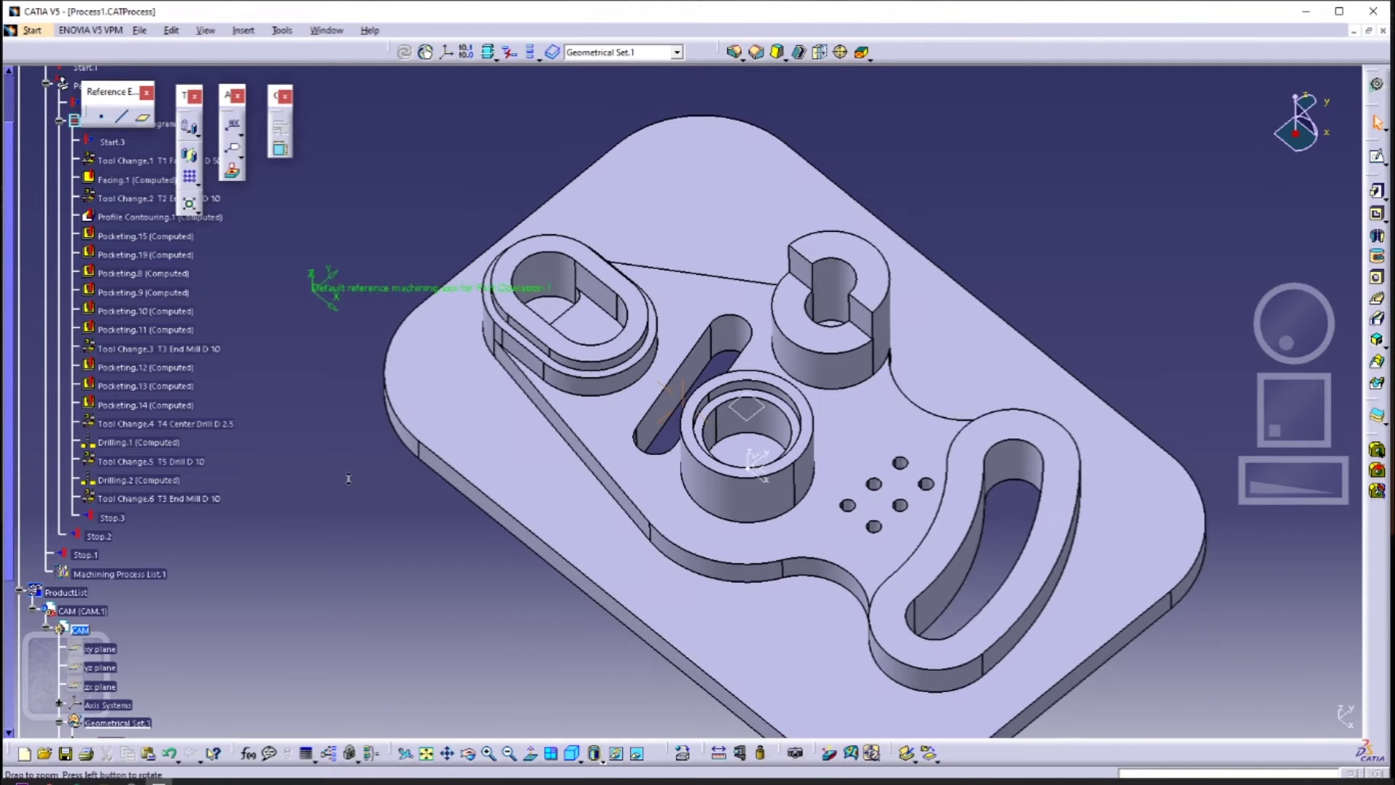
pyautogui.click(244, 30)
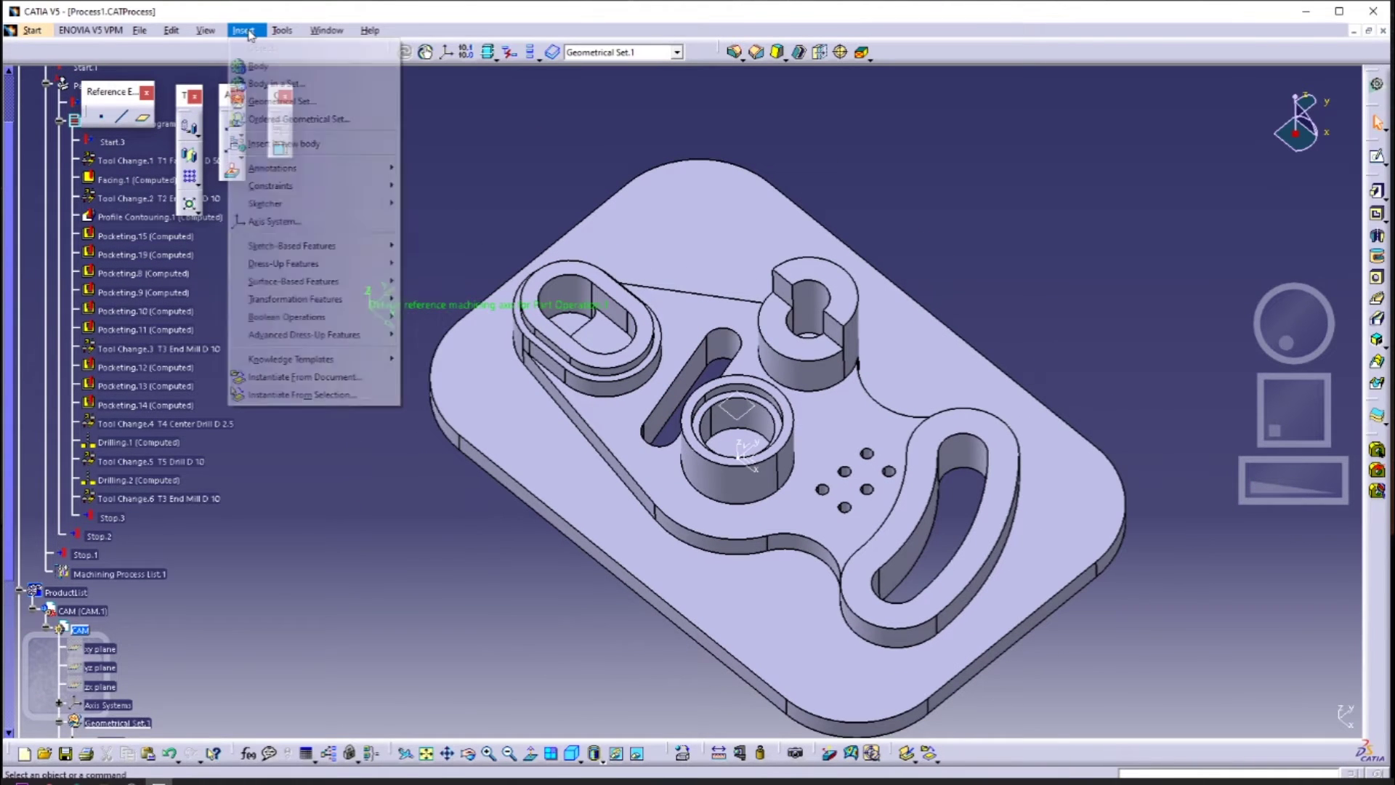
pyautogui.click(263, 85)
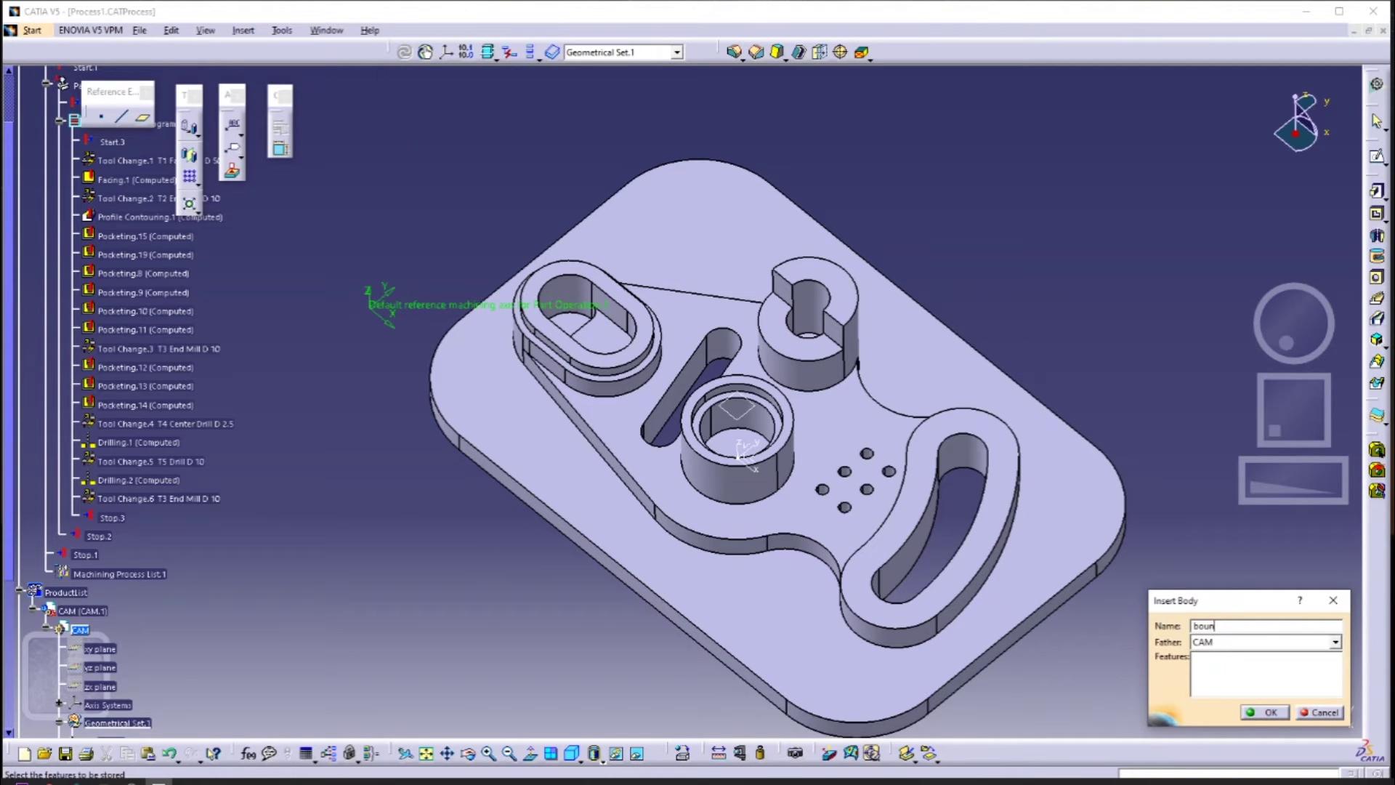
pyautogui.press('Return')
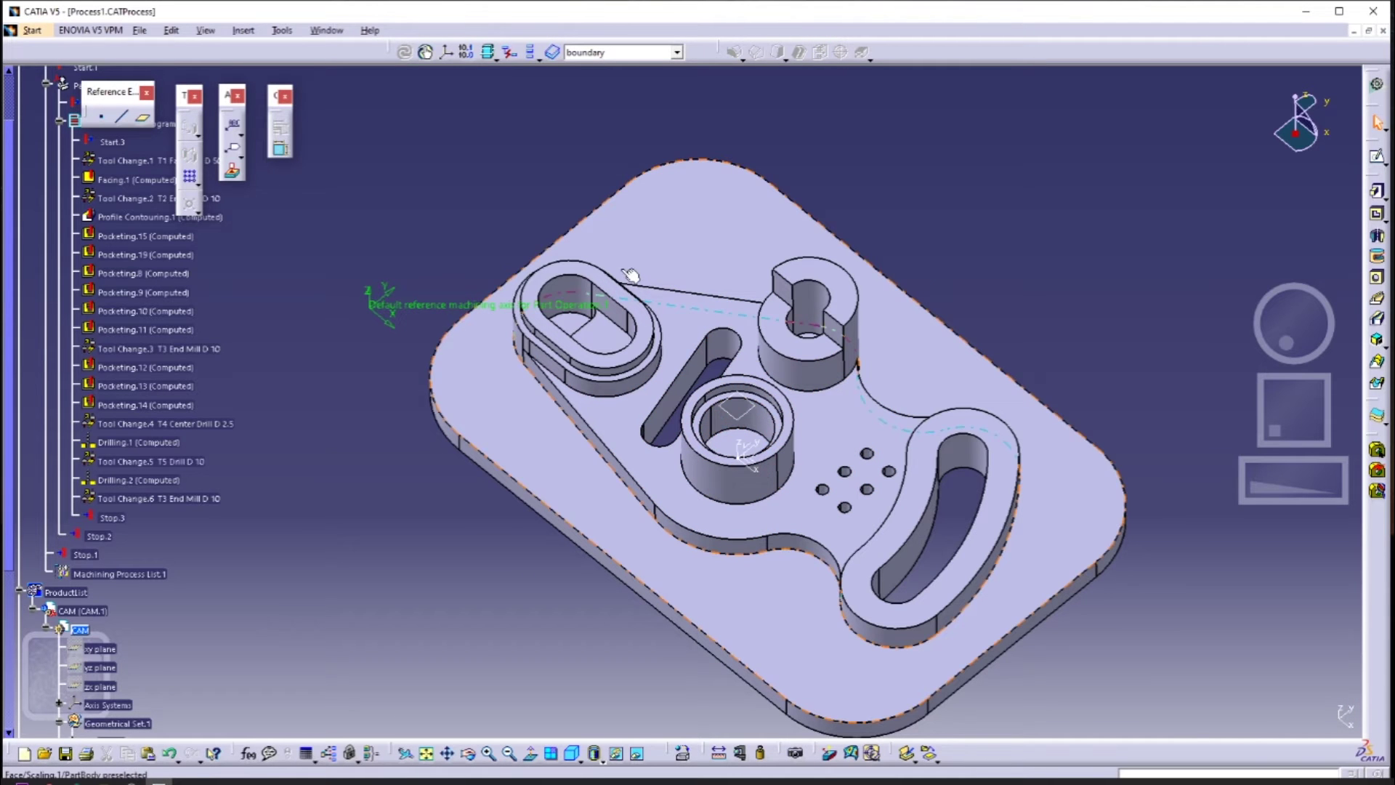
# Sketch a rectangle enclosing the slotted boss in the boundary body
pyautogui.scroll(-6, 446, 427)
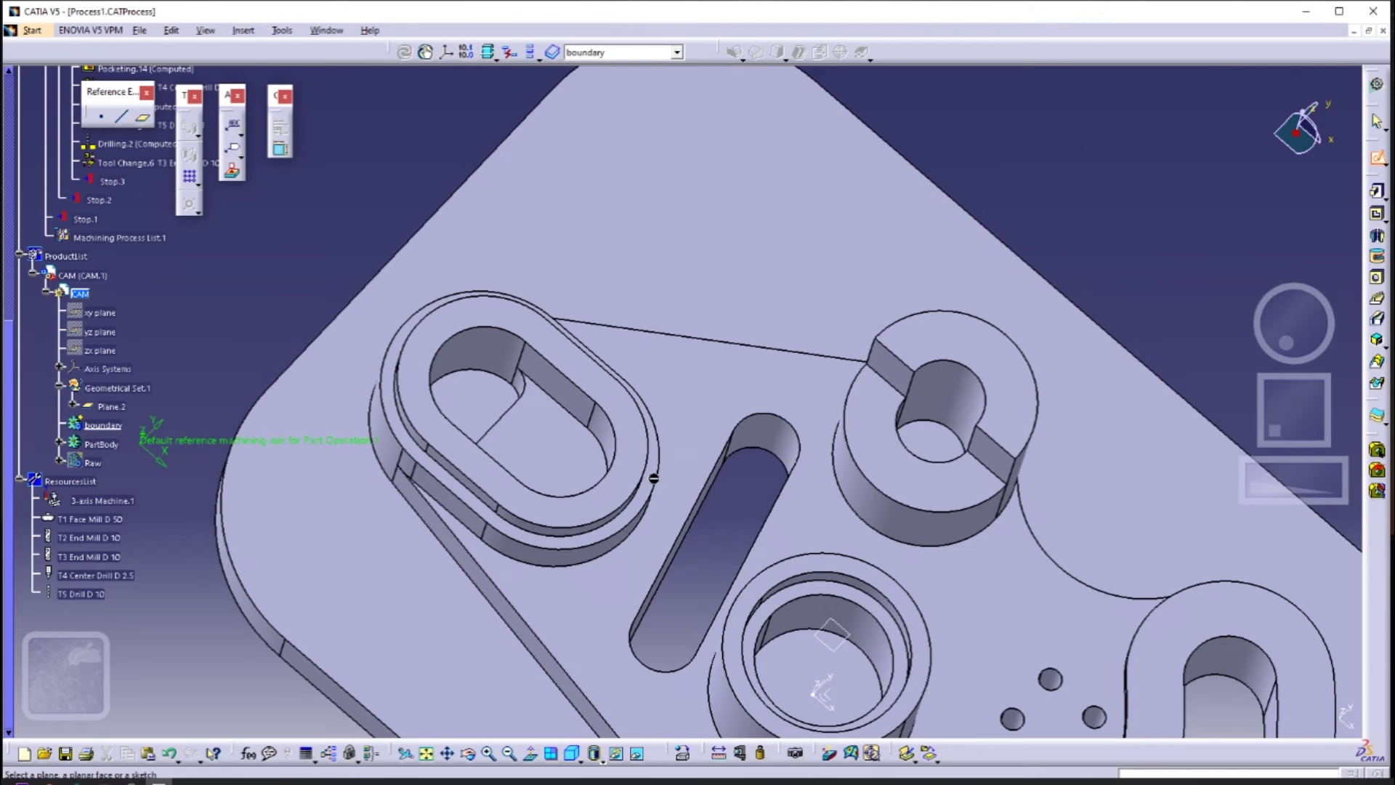
pyautogui.click(653, 478)
pyautogui.click(438, 417)
pyautogui.click(733, 621)
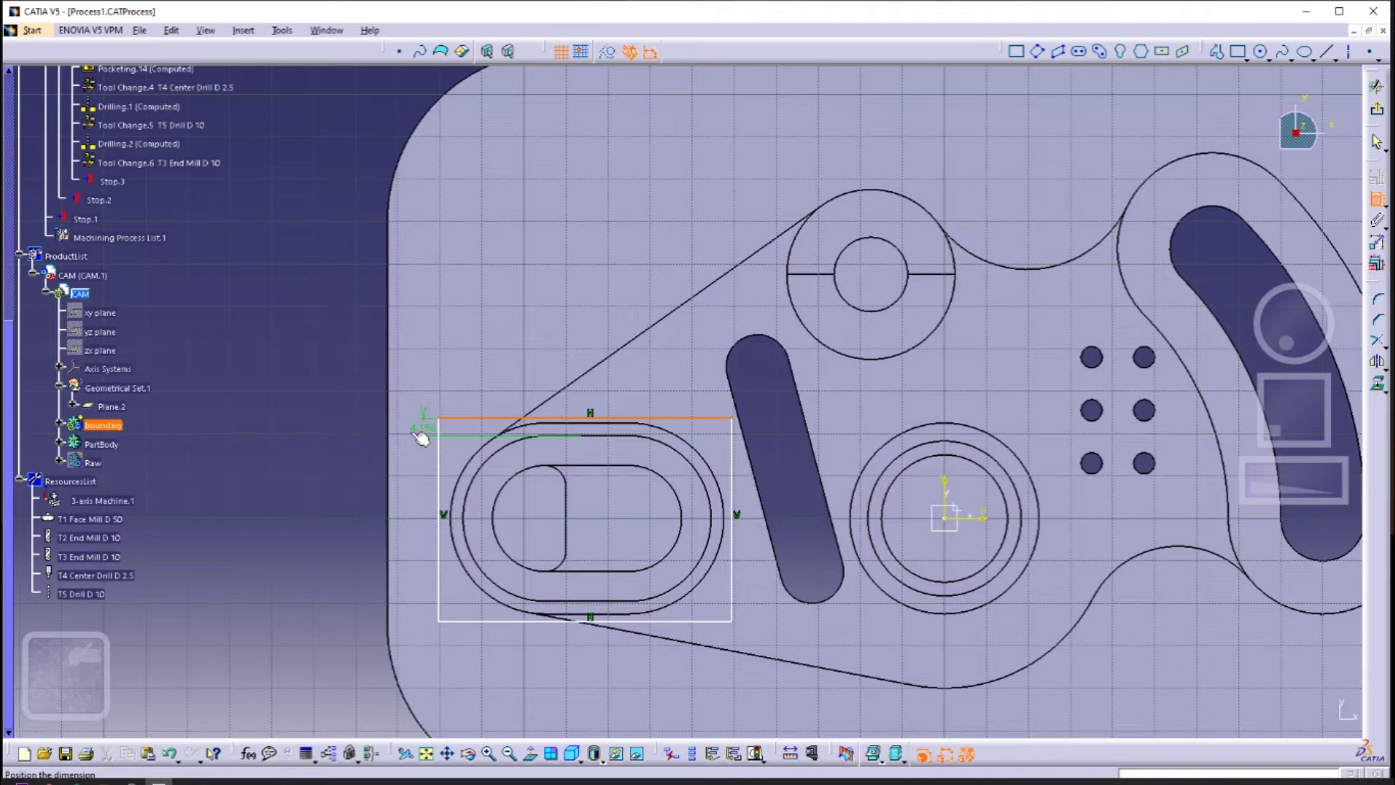
# Set the distances between the sketched rectangle's sides and the slotted boss's outline to 15 mm
pyautogui.doubleClick(368, 436)
pyautogui.write('10')
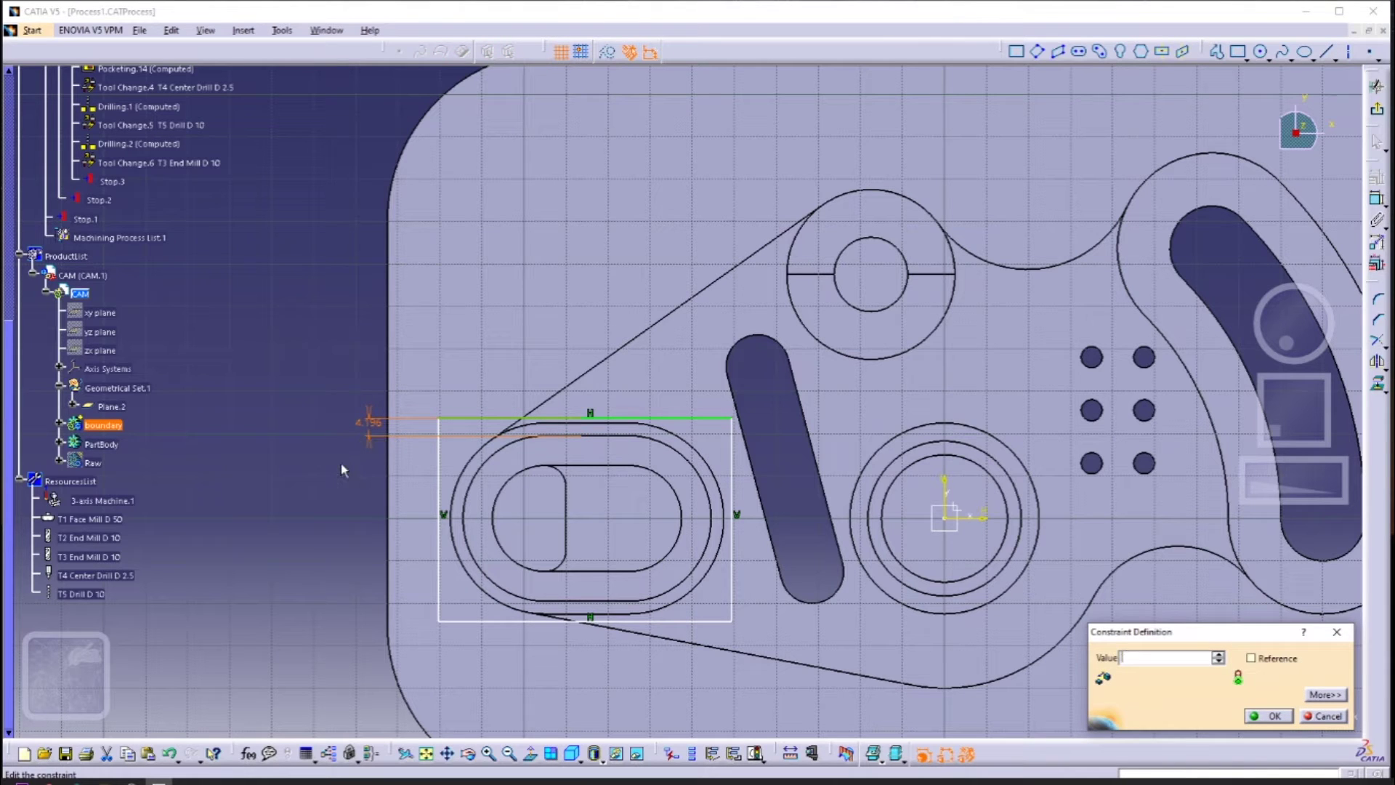
pyautogui.write('15')
pyautogui.press('Return')
pyautogui.doubleClick(345, 569)
pyautogui.write('15')
pyautogui.press('Return')
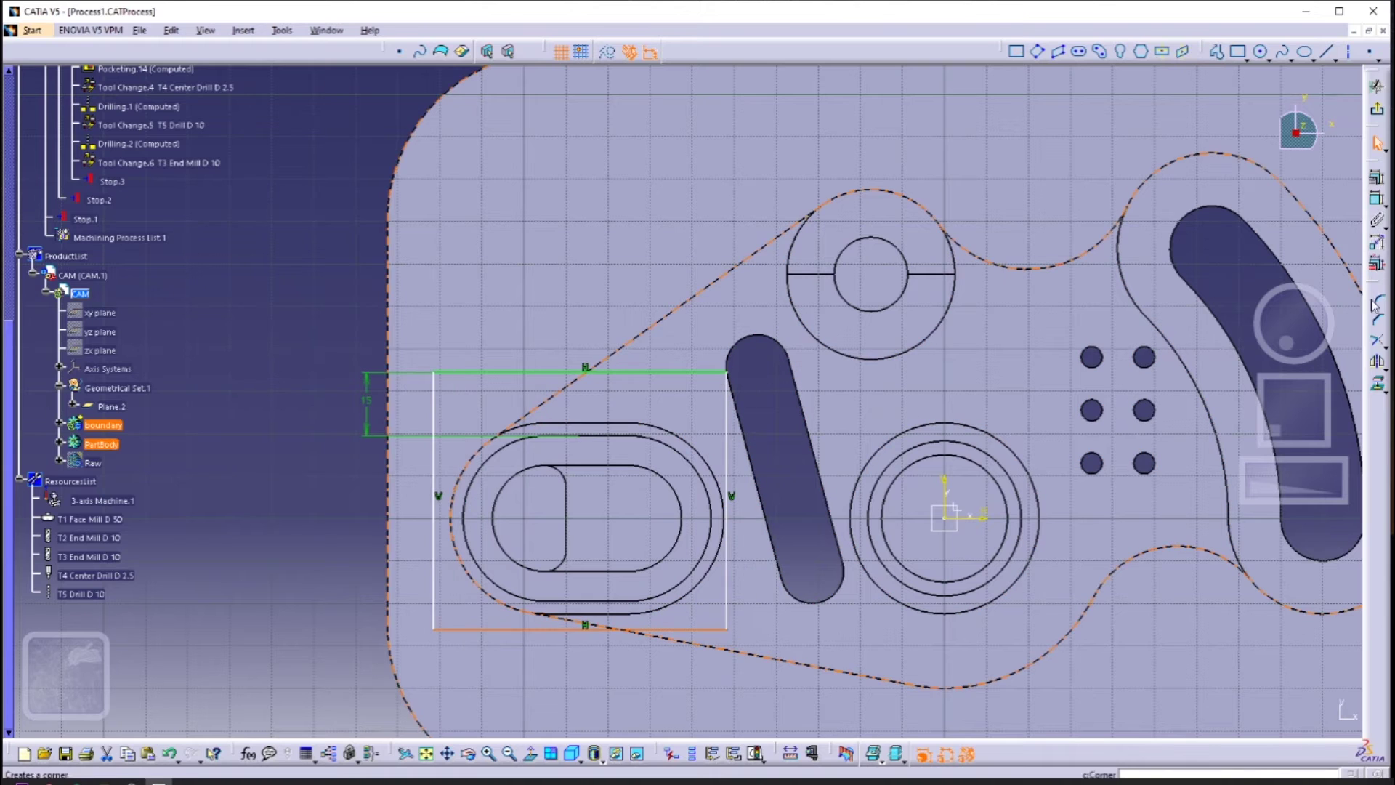
pyautogui.write('15')
pyautogui.press('Return')
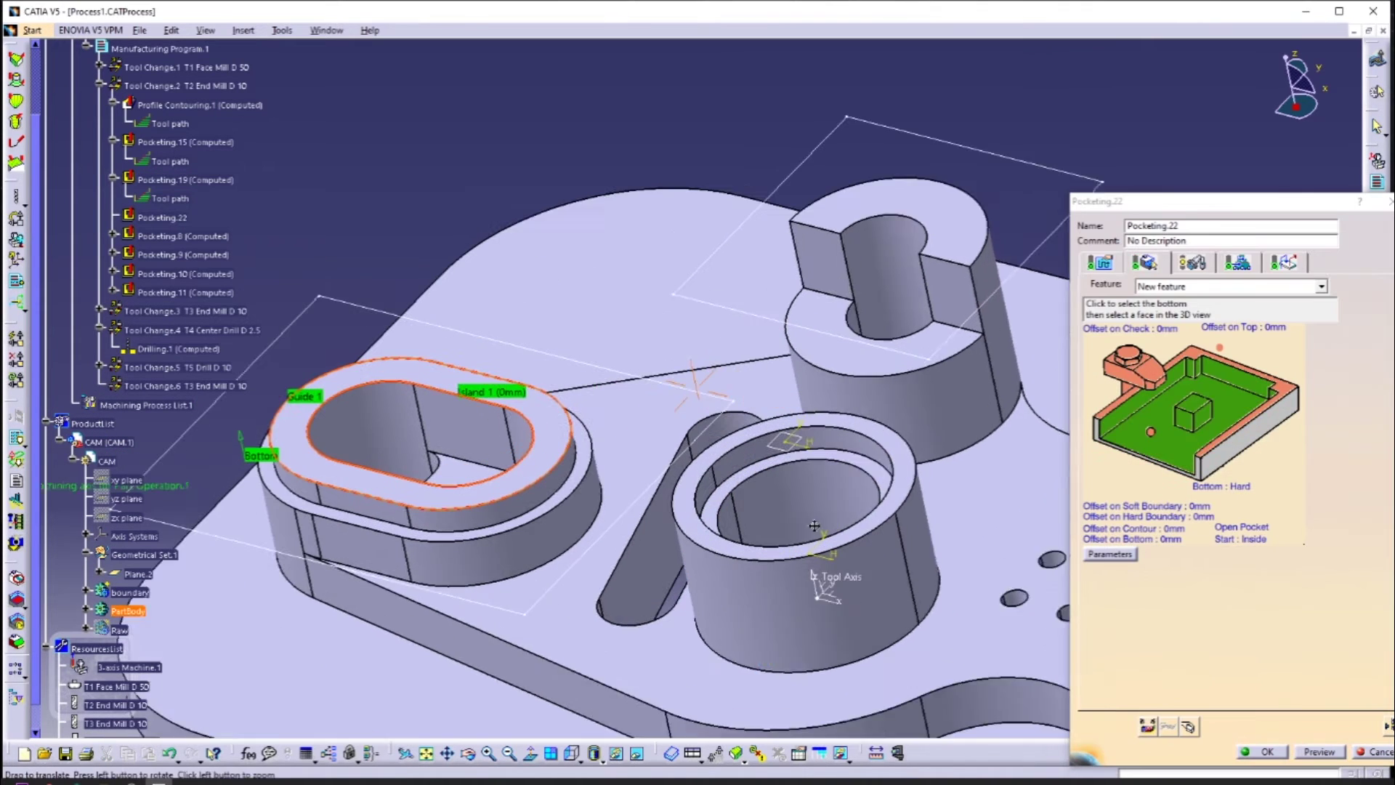
# Redefine the contours and top of the pocket over the slotted boss's upper face and compute its tool path
pyautogui.rightClick(1198, 412)
pyautogui.click(1221, 438)
pyautogui.scroll(5, 560, 541)
pyautogui.moveTo(469, 452); pyautogui.dragTo(916, 327, button='middle')
pyautogui.doubleClick(1162, 363)
pyautogui.click(1235, 370)
pyautogui.click(928, 308)
pyautogui.moveTo(866, 473); pyautogui.dragTo(868, 505, button='middle')
pyautogui.click(1149, 723)
pyautogui.click(1316, 442)
# Create a Pocketing operation with the slotted boss's stepped rim as bottom and the boundary rectangle as guide
pyautogui.click(1375, 244)
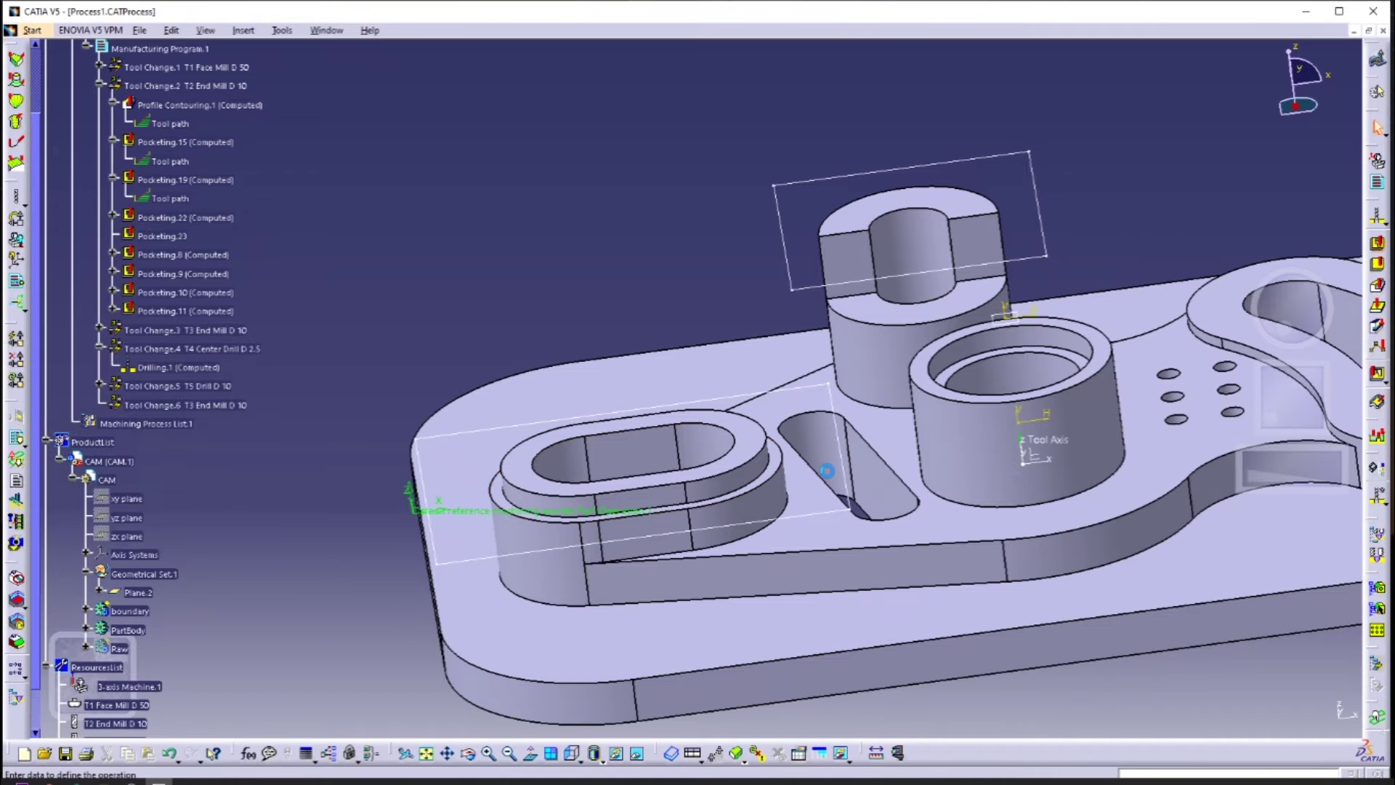
pyautogui.click(1181, 456)
pyautogui.click(773, 465)
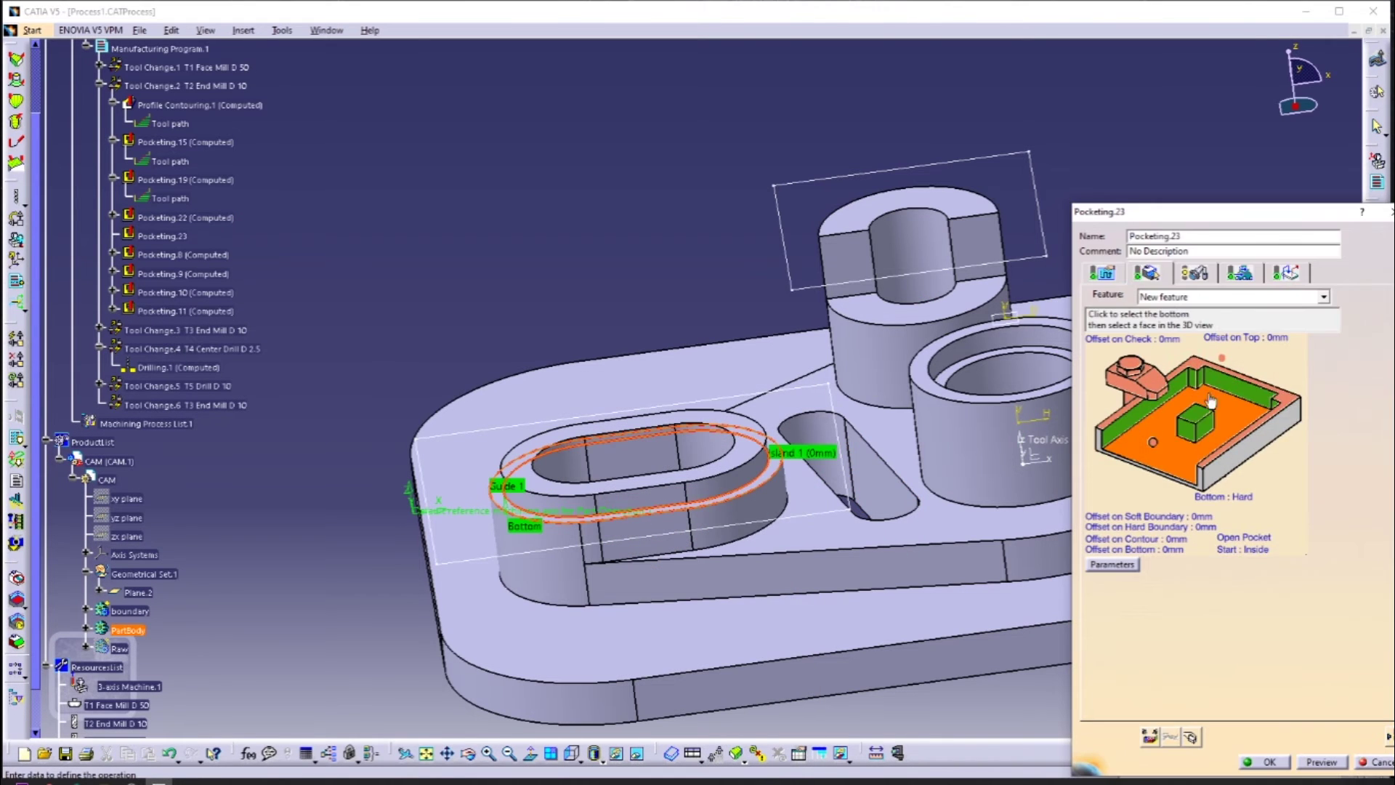
pyautogui.click(1221, 436)
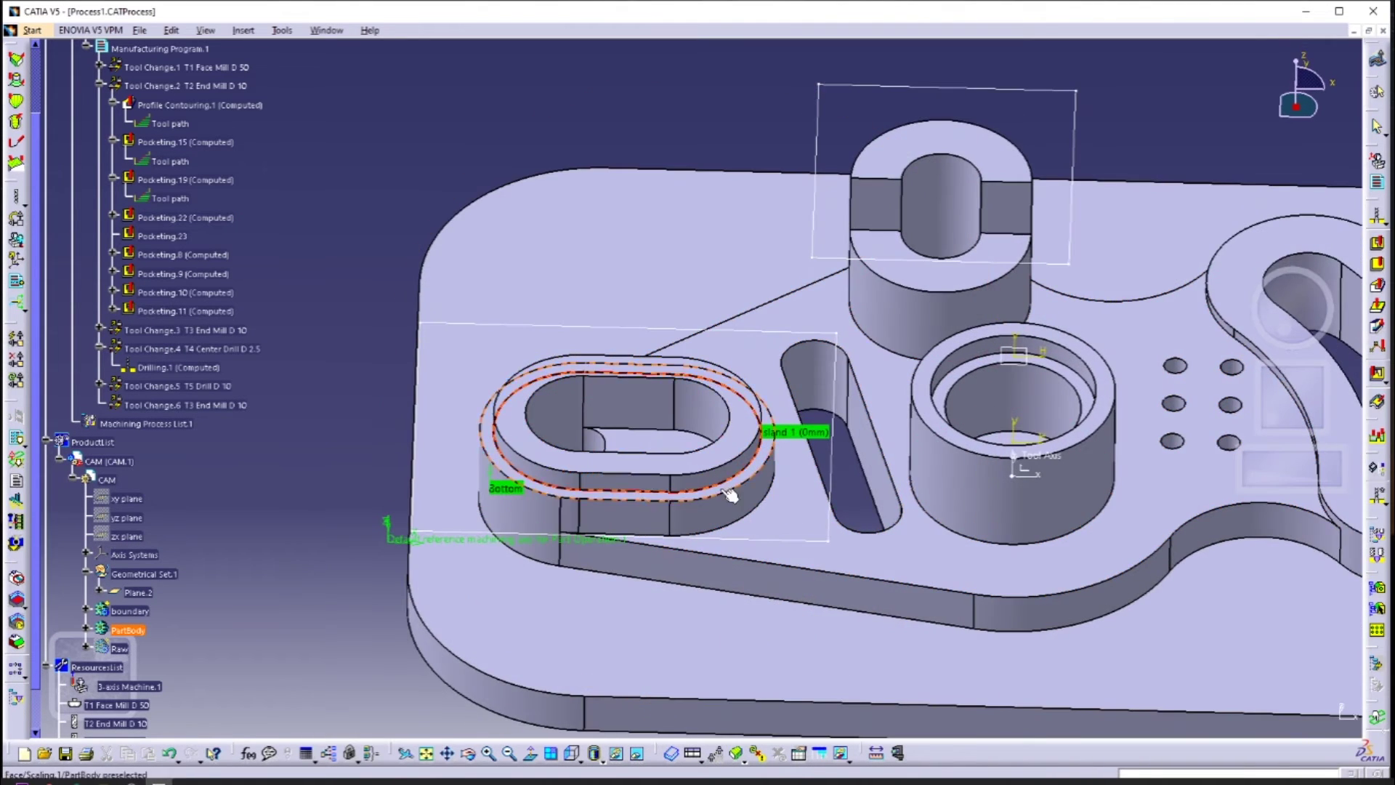
pyautogui.click(731, 495)
pyautogui.click(1177, 429)
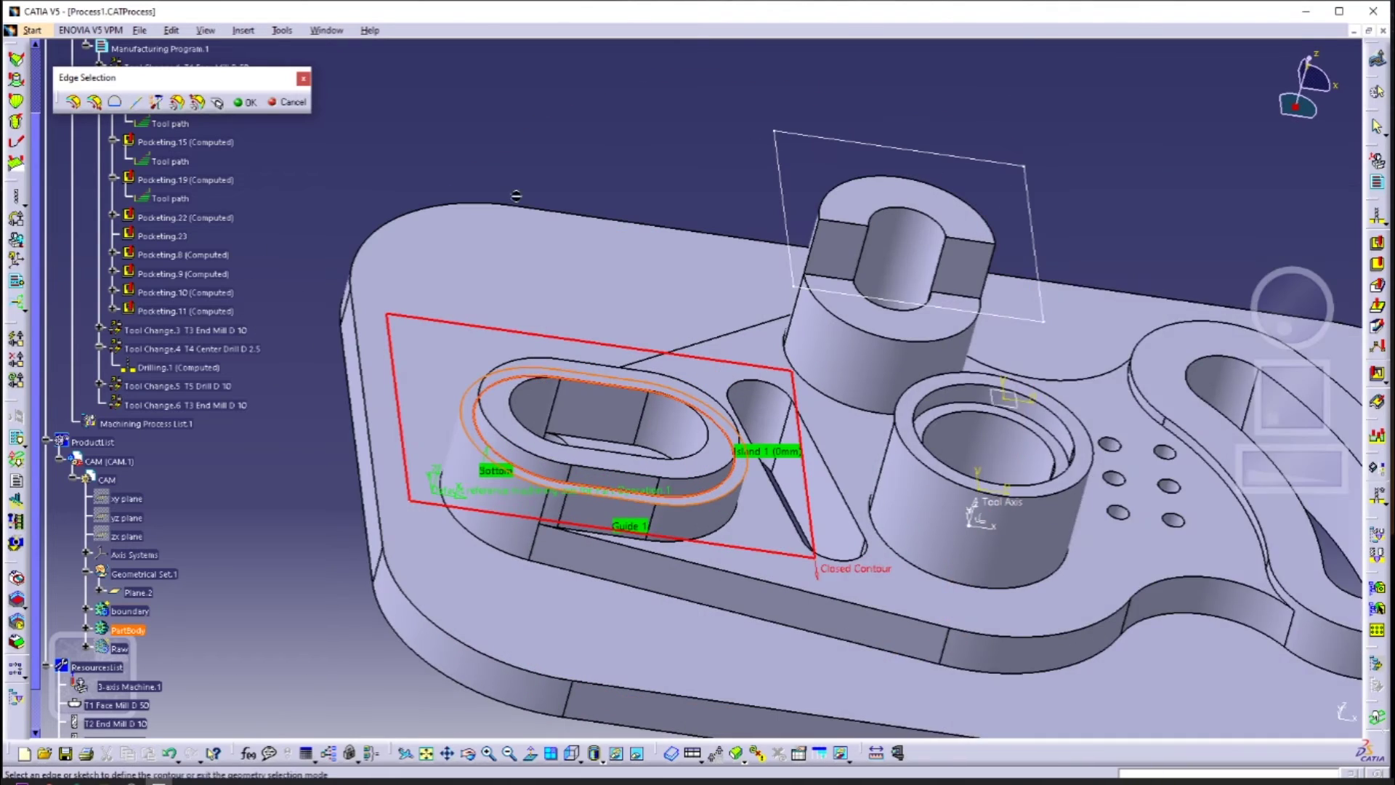
pyautogui.doubleClick(516, 196)
# Set the slotted boss's upper face as the top of the rim pocket and compute its tool path
pyautogui.click(1195, 396)
pyautogui.click(690, 460)
pyautogui.click(1149, 735)
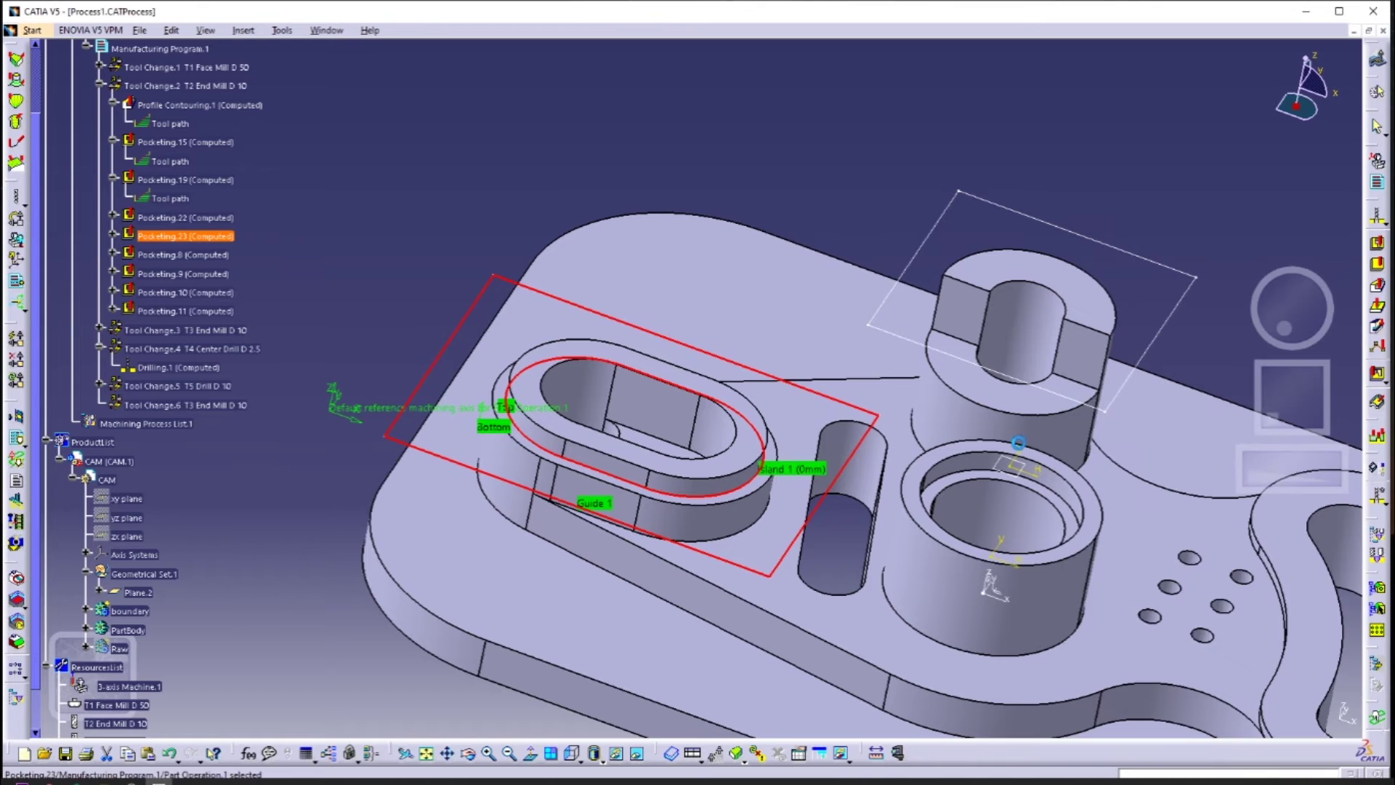
# Create and compute a Pocketing operation with the round boss's upper face as bottom, the half-cut boss's upper face as top and no islands
pyautogui.moveTo(1019, 442); pyautogui.dragTo(706, 481, button='middle')
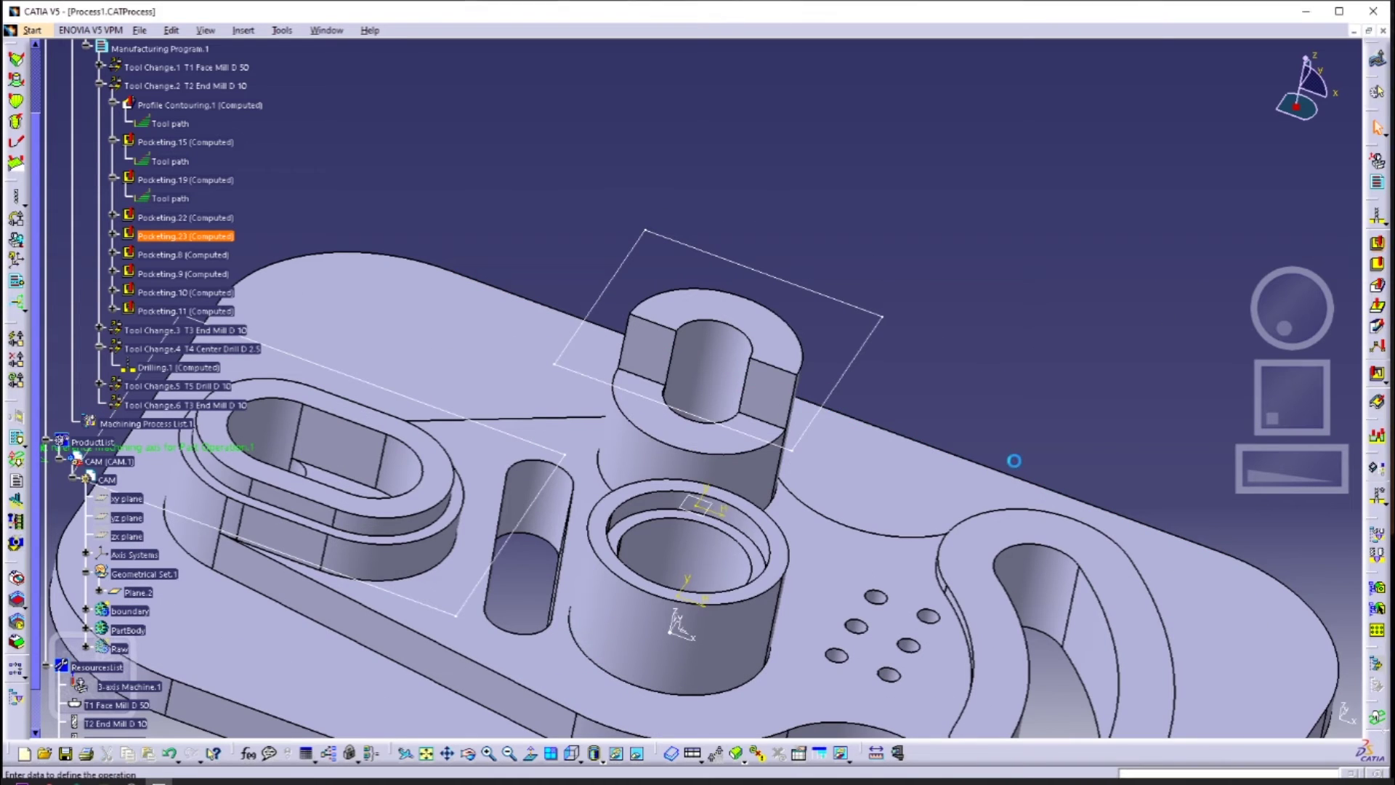
pyautogui.click(1177, 461)
pyautogui.click(768, 583)
pyautogui.rightClick(1195, 420)
pyautogui.click(1239, 476)
pyautogui.click(1184, 394)
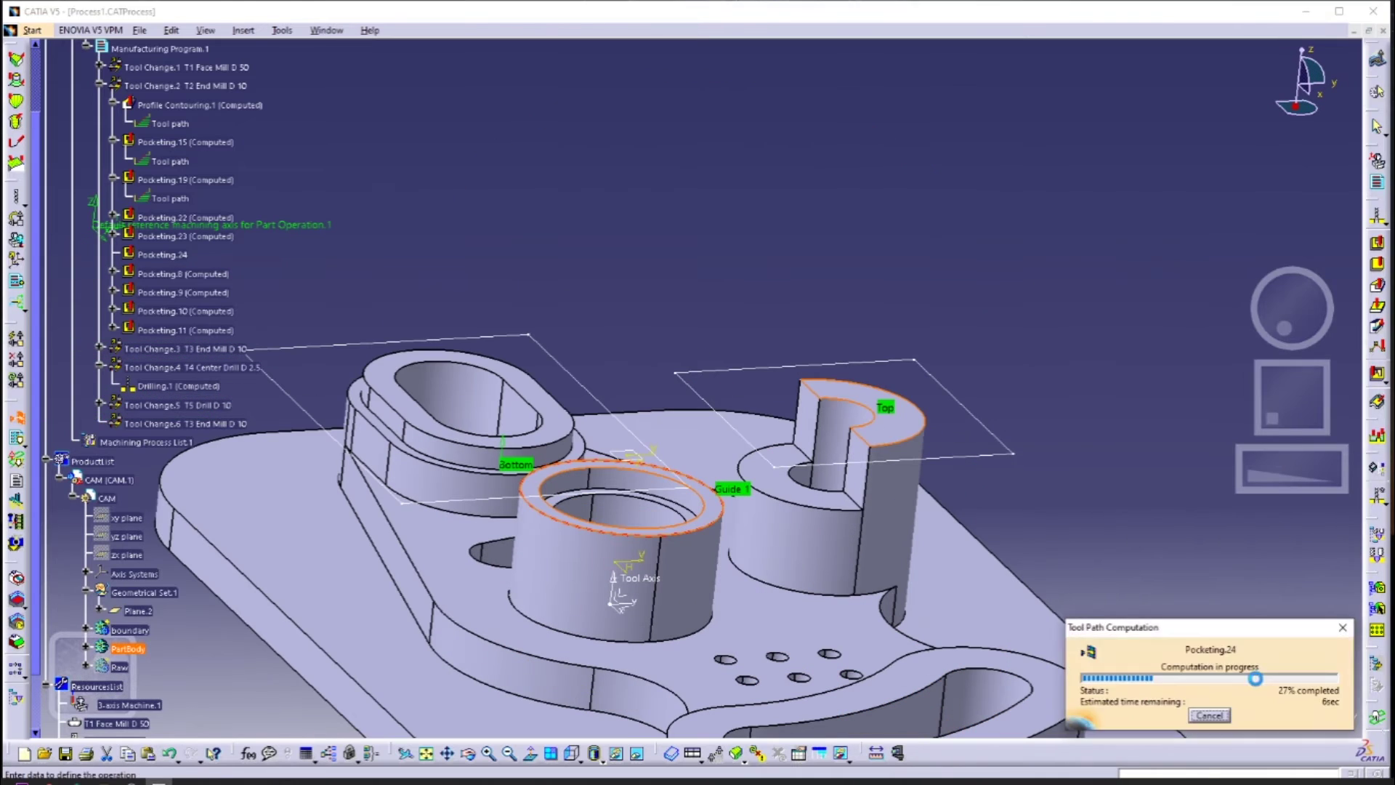
pyautogui.click(1312, 445)
pyautogui.click(1271, 761)
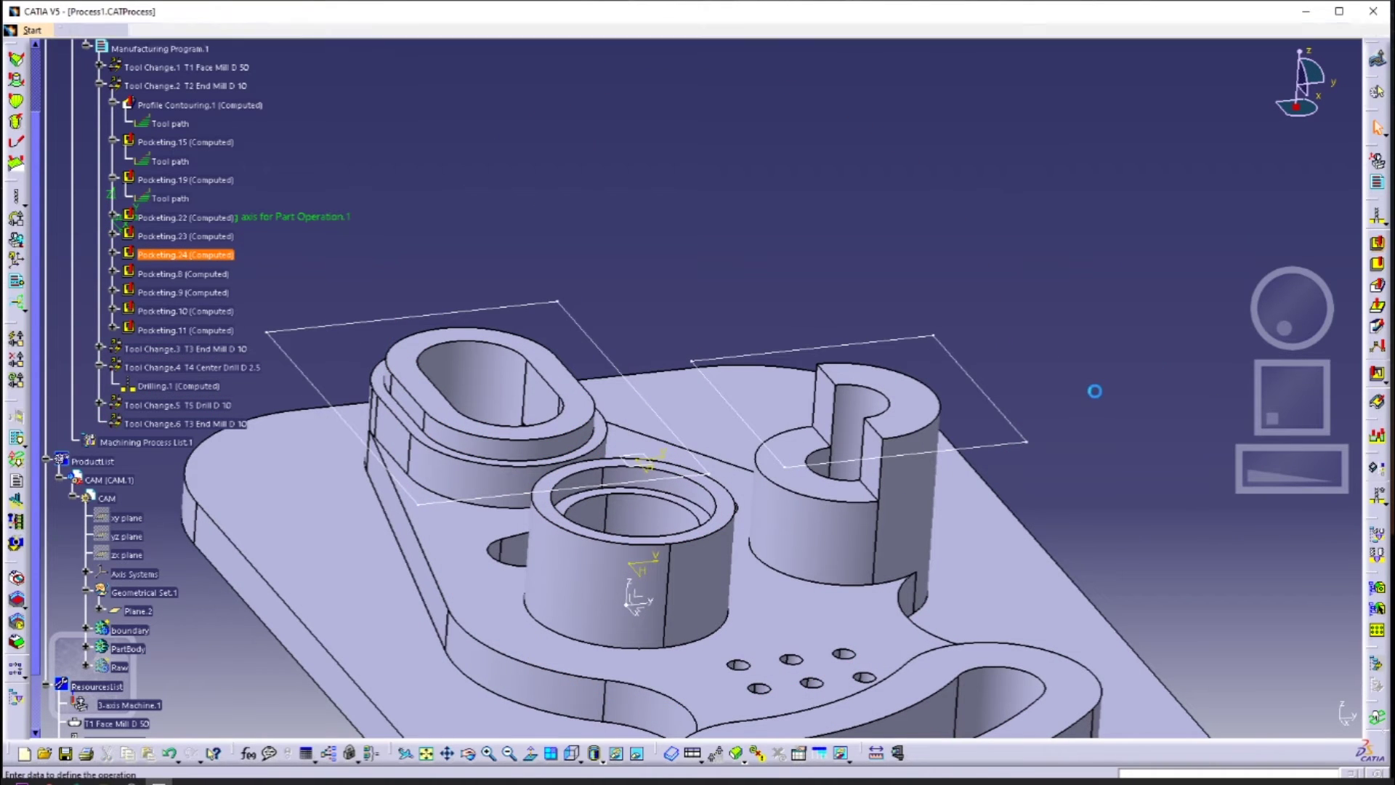
pyautogui.moveTo(1057, 409); pyautogui.dragTo(953, 461, button='middle')
pyautogui.click(1156, 458)
pyautogui.click(952, 467)
pyautogui.click(952, 467)
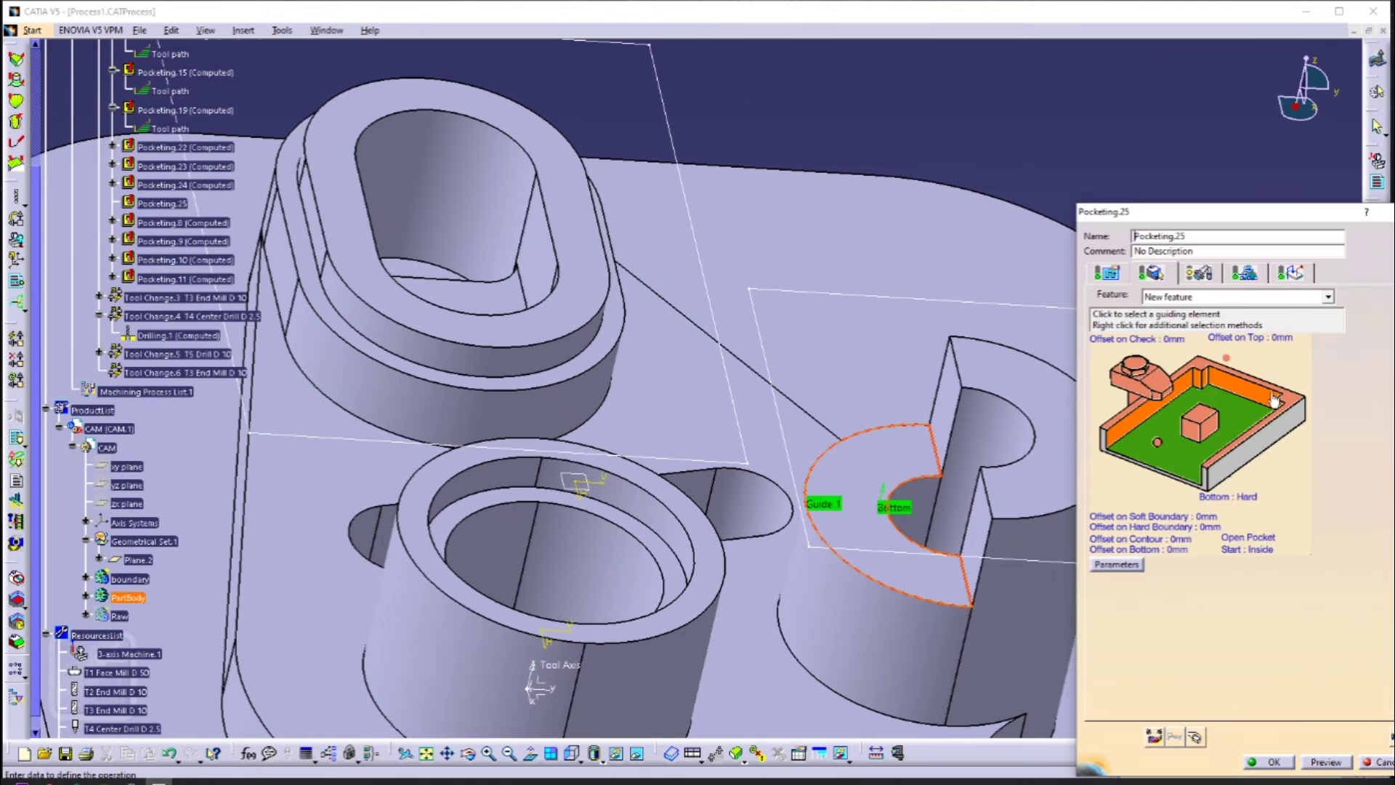
pyautogui.click(1259, 396)
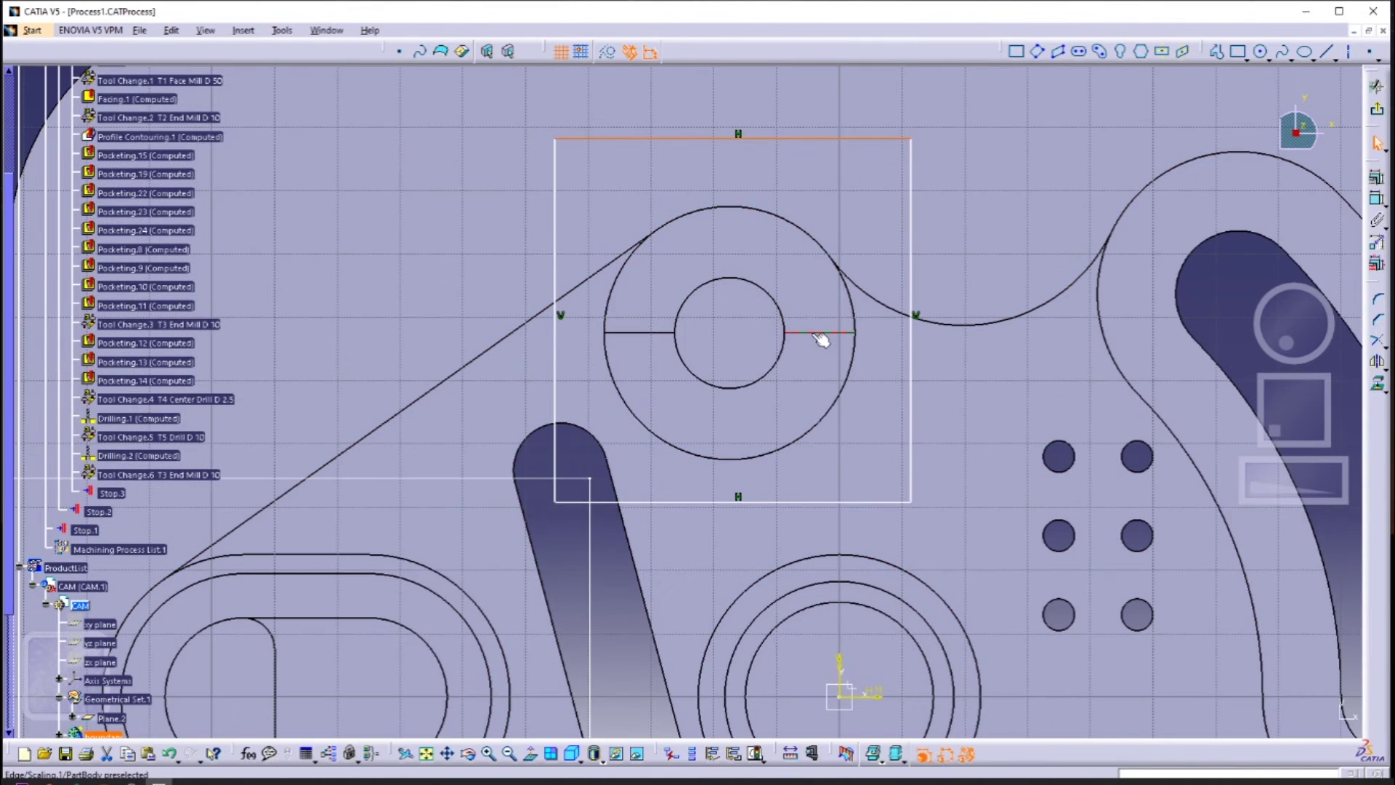
# Constrain the edge of the boundary rectangle around the half-cut boss onto the boss's straight cut edge in the sketch
pyautogui.rightClick(813, 333)
pyautogui.click(1376, 177)
pyautogui.click(1278, 565)
pyautogui.click(1251, 724)
# Create and compute a Pocketing operation with the half-cut boss's lower face as bottom, its upper face as top and the boundary rectangle as guide
pyautogui.moveTo(731, 691); pyautogui.dragTo(702, 500)
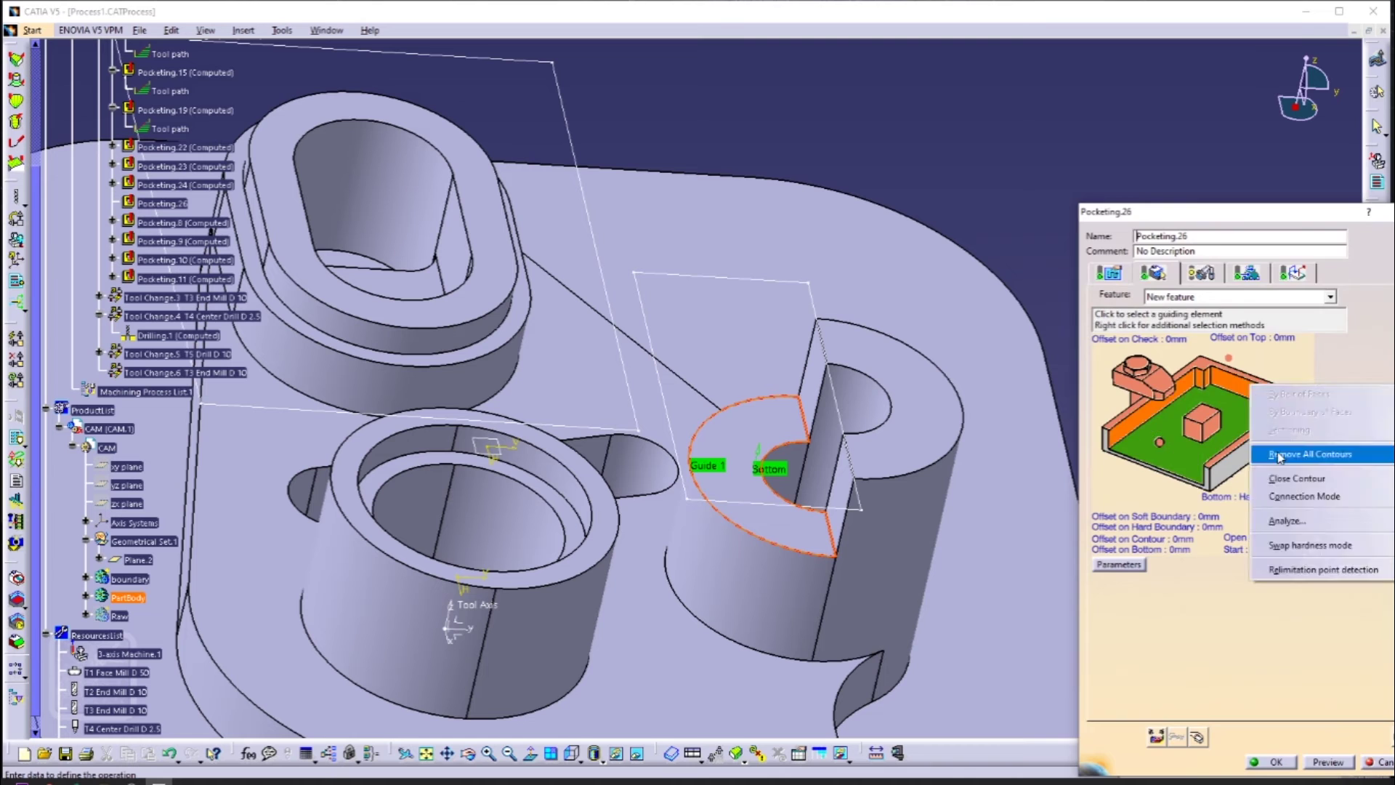
pyautogui.click(1264, 455)
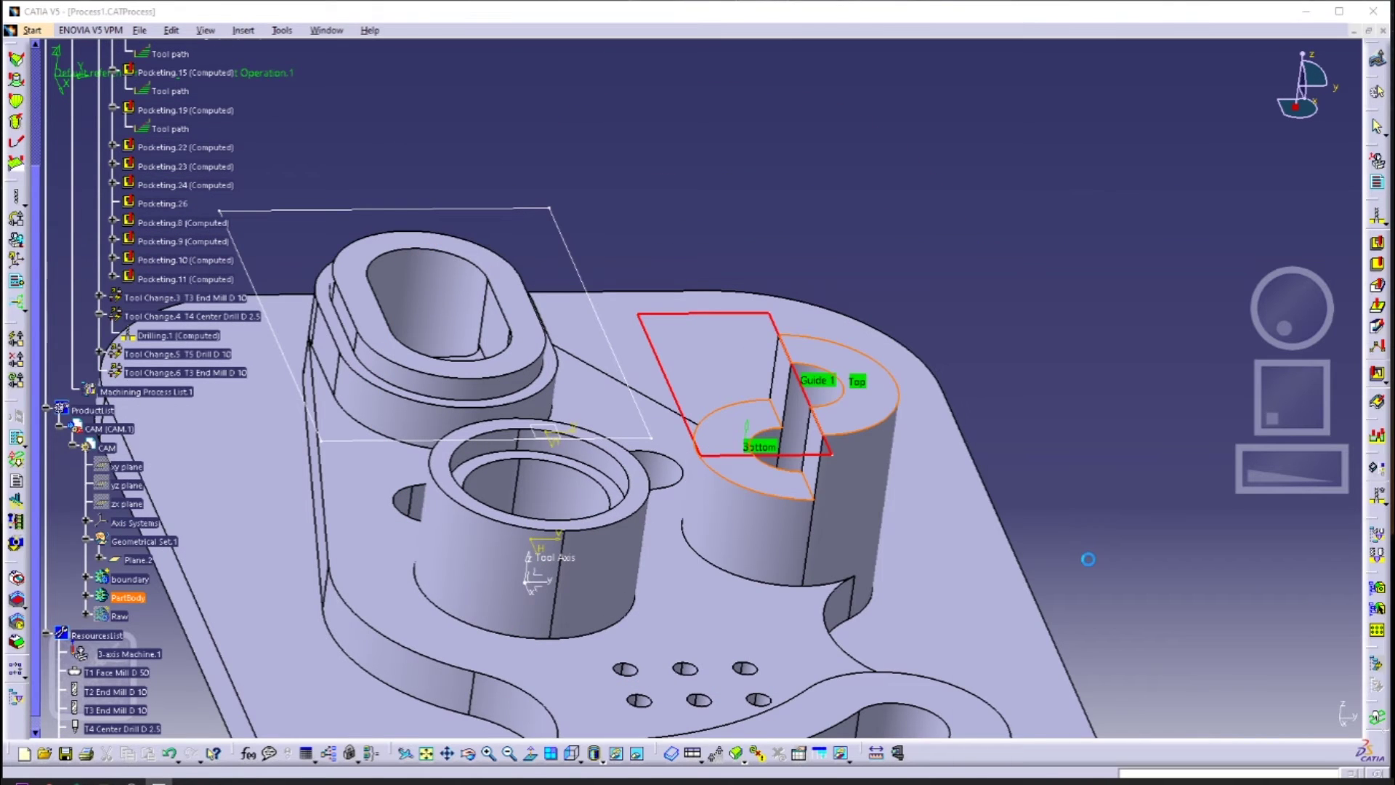
pyautogui.moveTo(1087, 564); pyautogui.dragTo(1073, 481, button='middle')
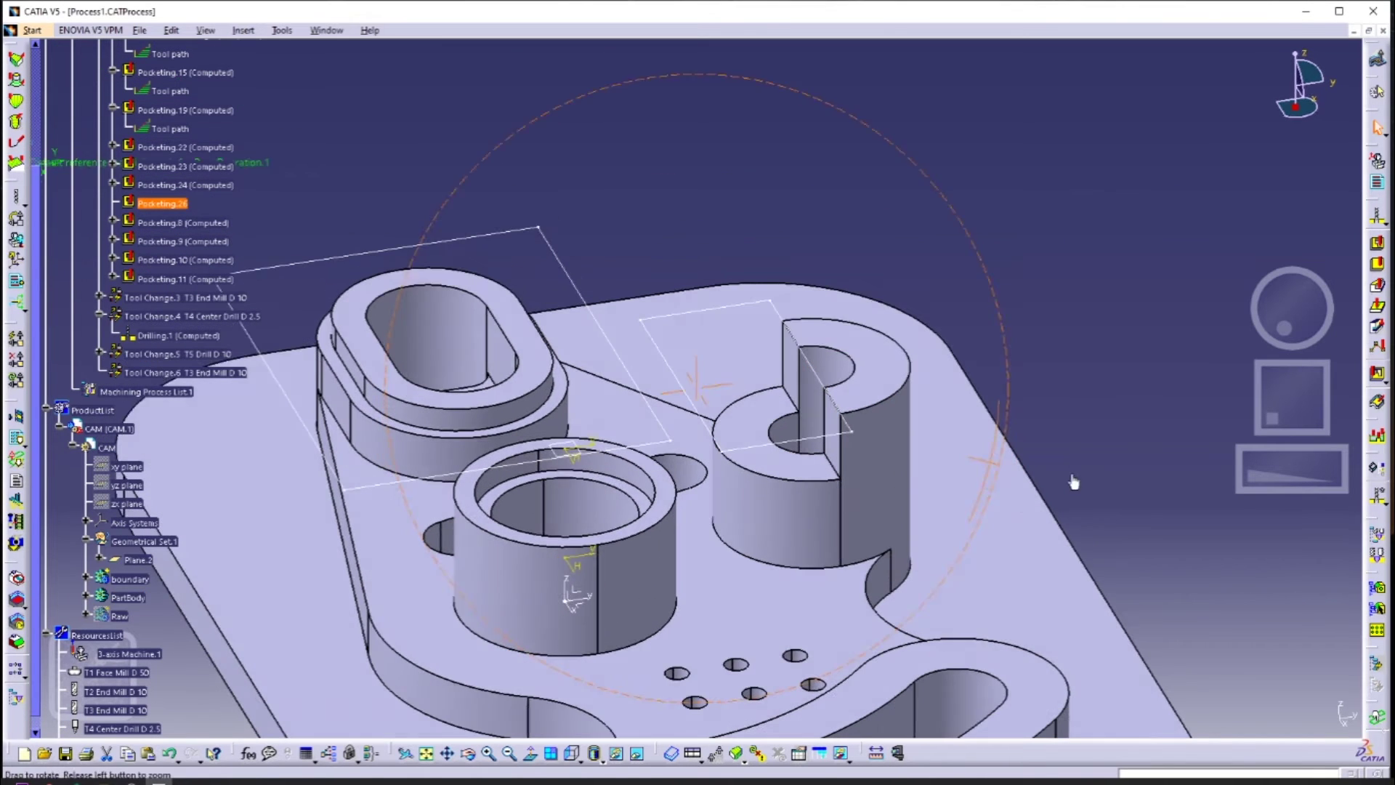
pyautogui.moveTo(1073, 481); pyautogui.dragTo(1084, 482, button='middle')
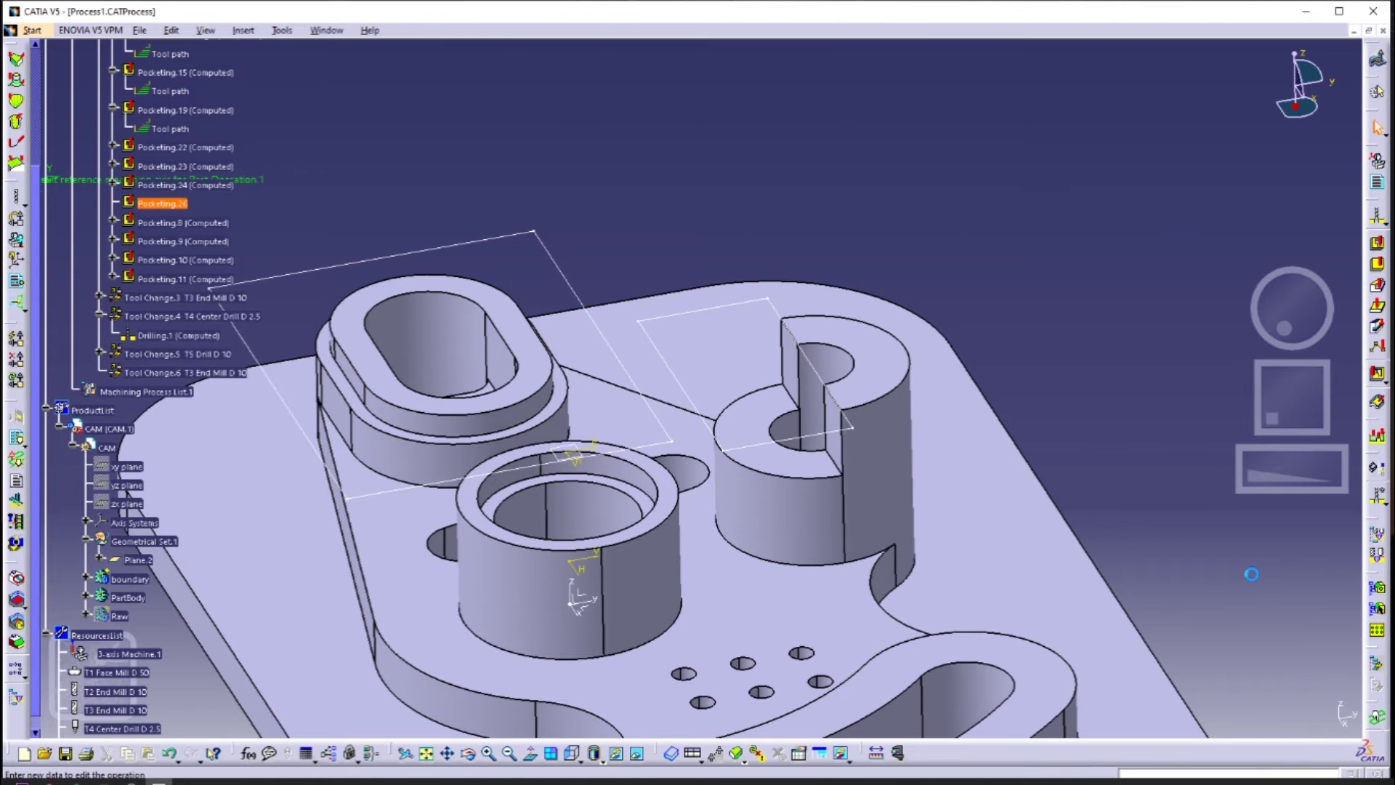
pyautogui.click(1176, 735)
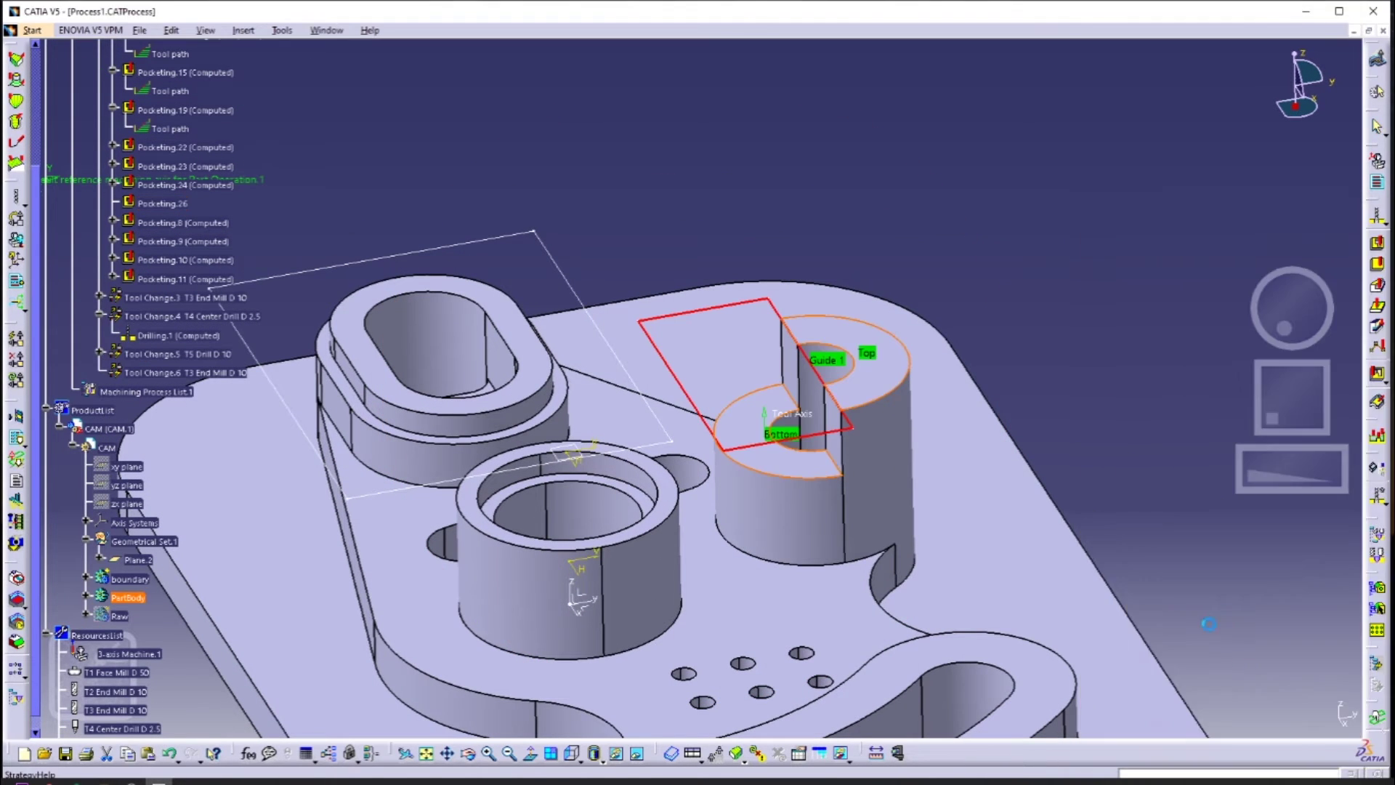
# Simulate the material removal of the program through the half-cut boss's pocket, viewing the stock from several angles
pyautogui.click(1209, 285)
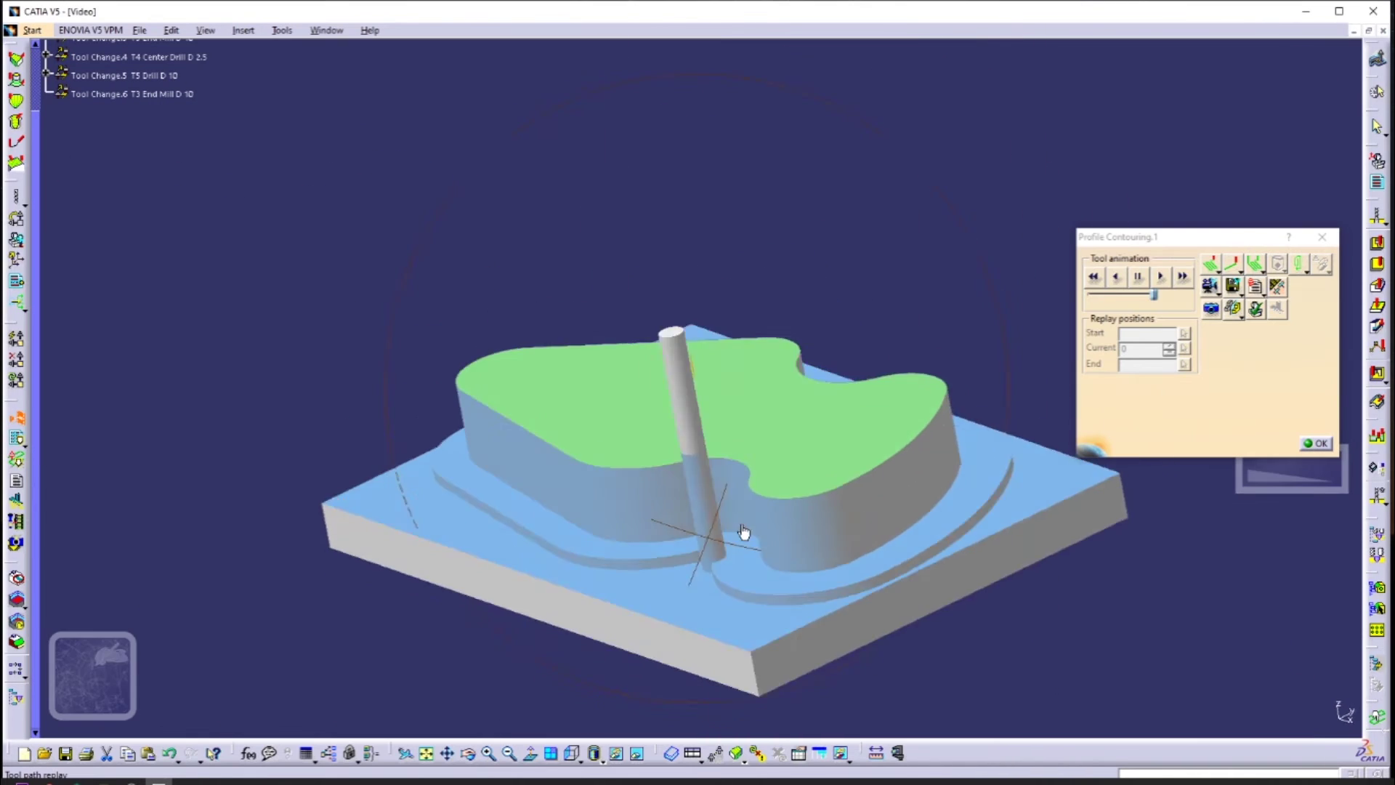
pyautogui.moveTo(743, 536); pyautogui.dragTo(1103, 605, button='middle')
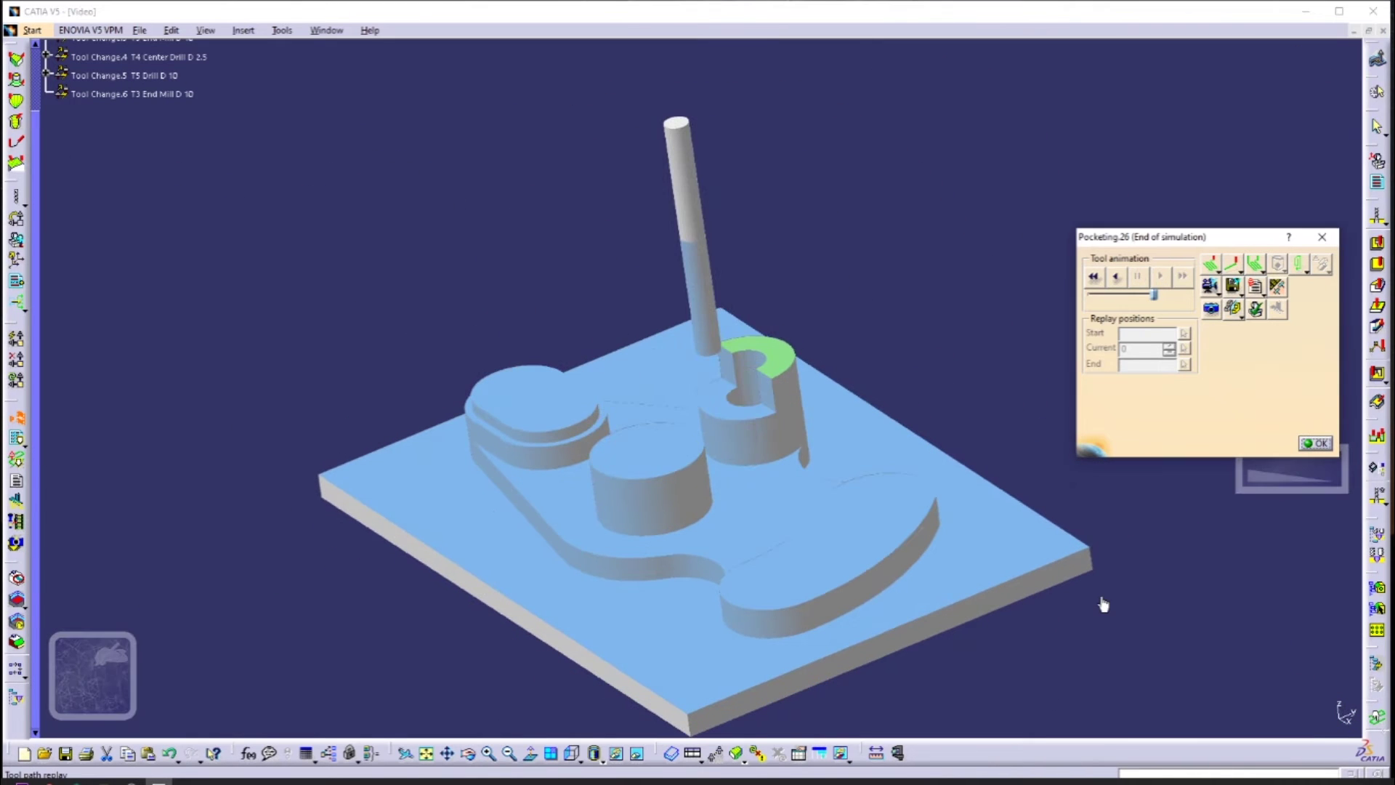
pyautogui.click(1210, 285)
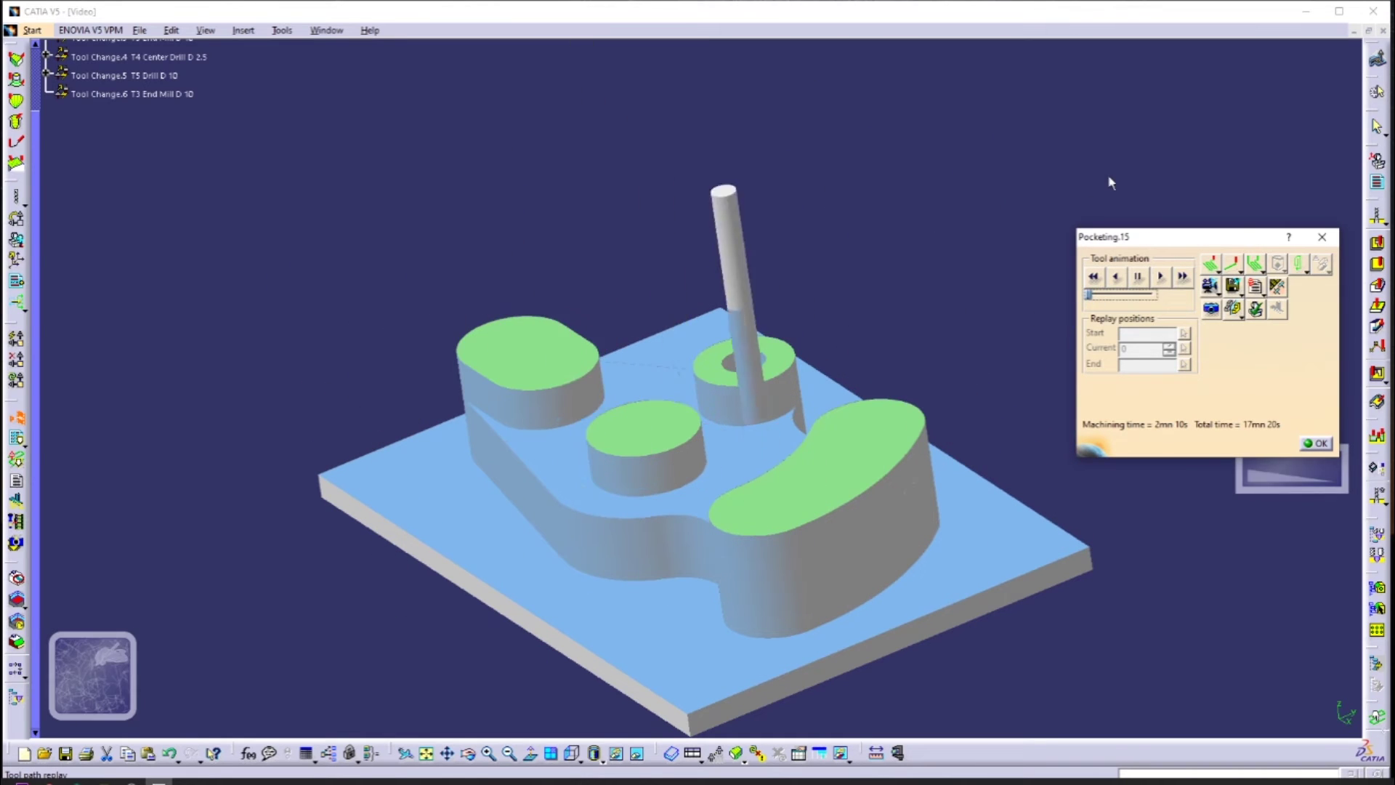
pyautogui.moveTo(1110, 183); pyautogui.dragTo(1108, 617, button='middle')
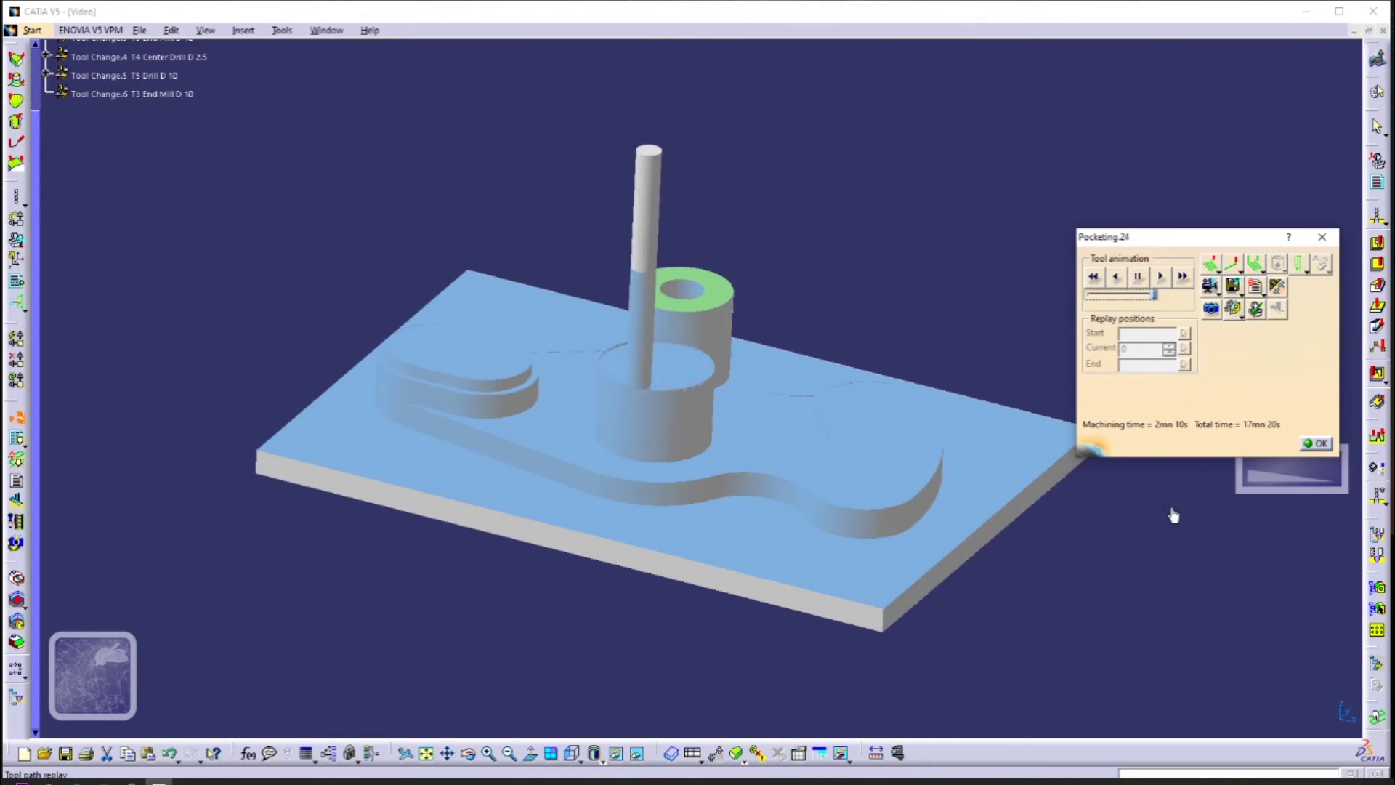
pyautogui.click(1314, 442)
pyautogui.click(1271, 760)
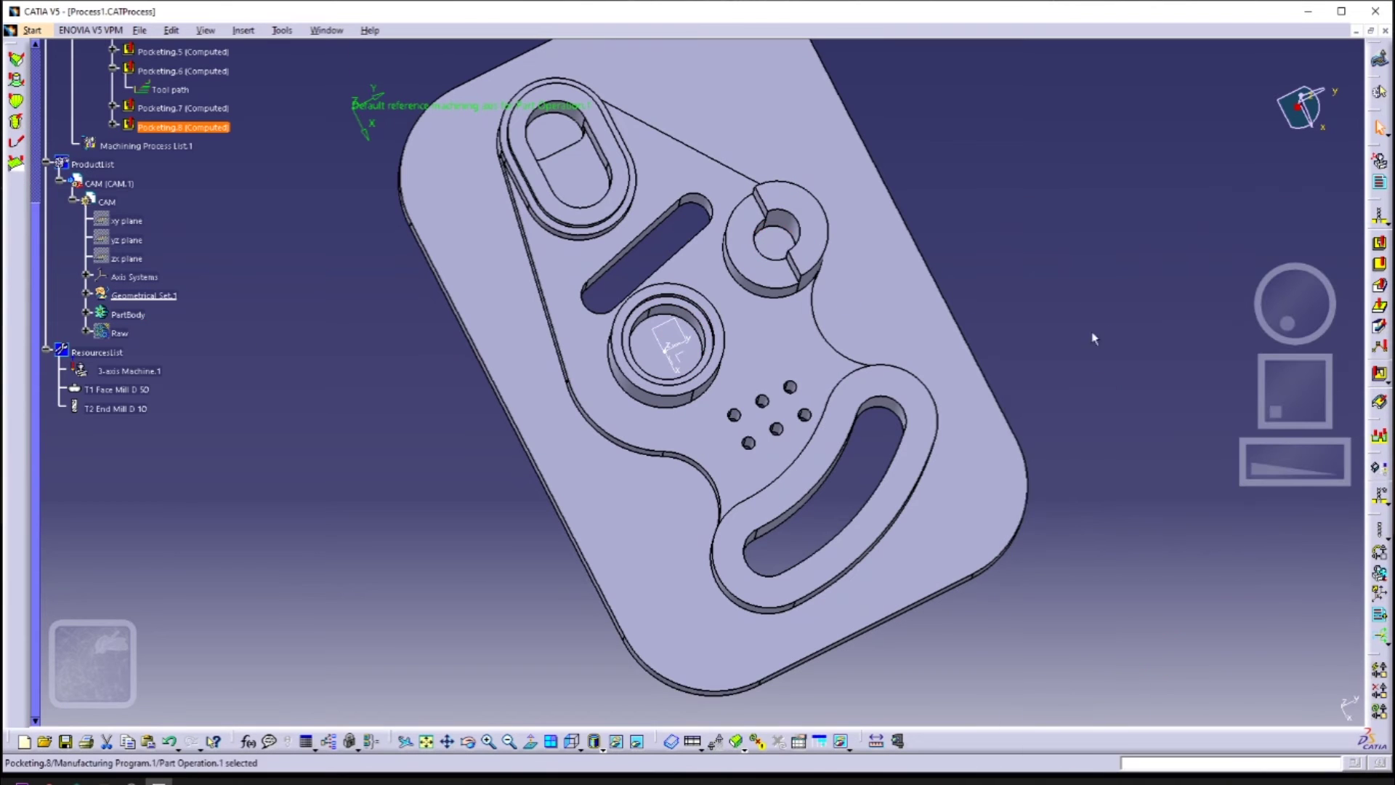
# Create a closed Pocketing operation on the round boss's counterbore step and replay its material removal
pyautogui.click(1175, 539)
pyautogui.click(1177, 428)
pyautogui.keyDown('ctrl'); pyautogui.moveTo(868, 509); pyautogui.dragTo(869, 421, button='middle'); pyautogui.keyUp('ctrl')
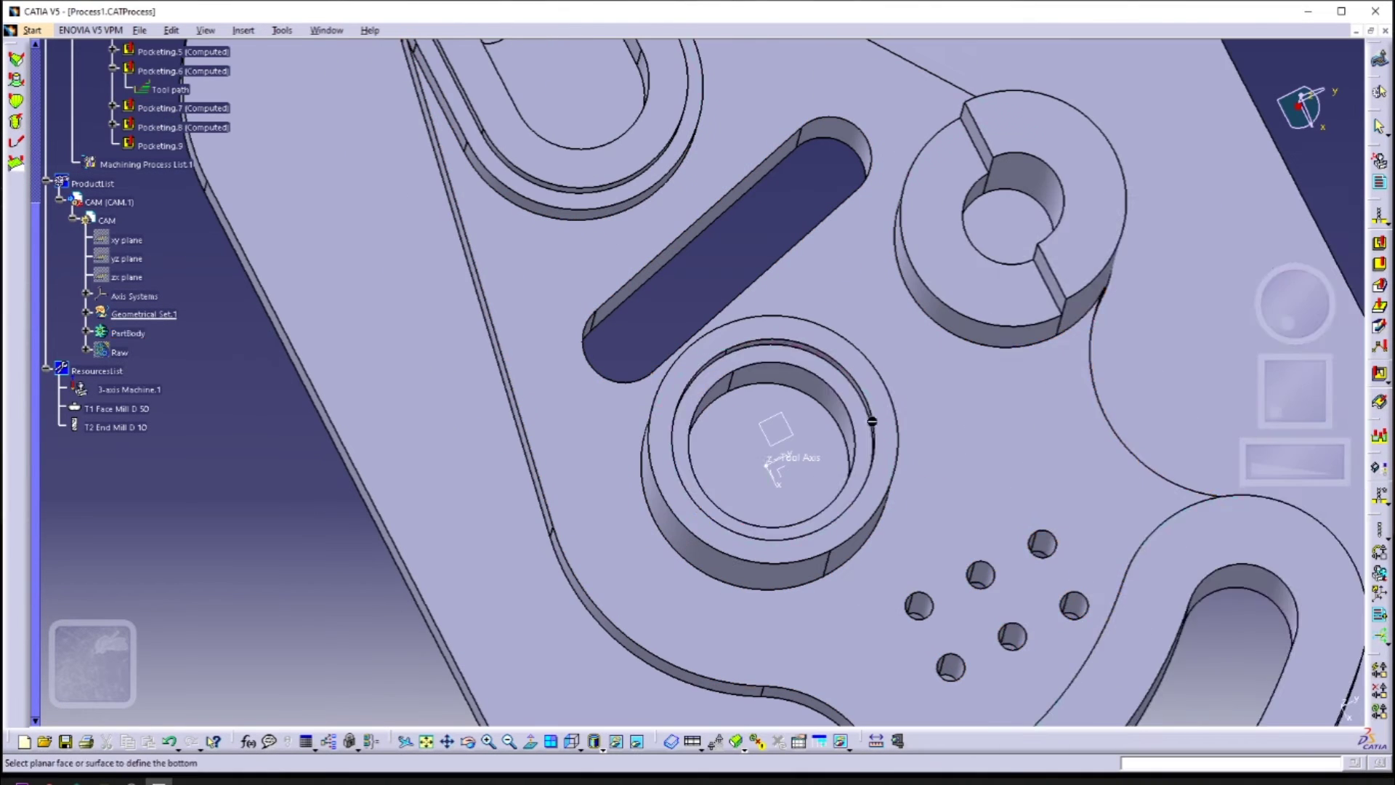
pyautogui.click(867, 420)
pyautogui.rightClick(1189, 417)
pyautogui.click(1199, 466)
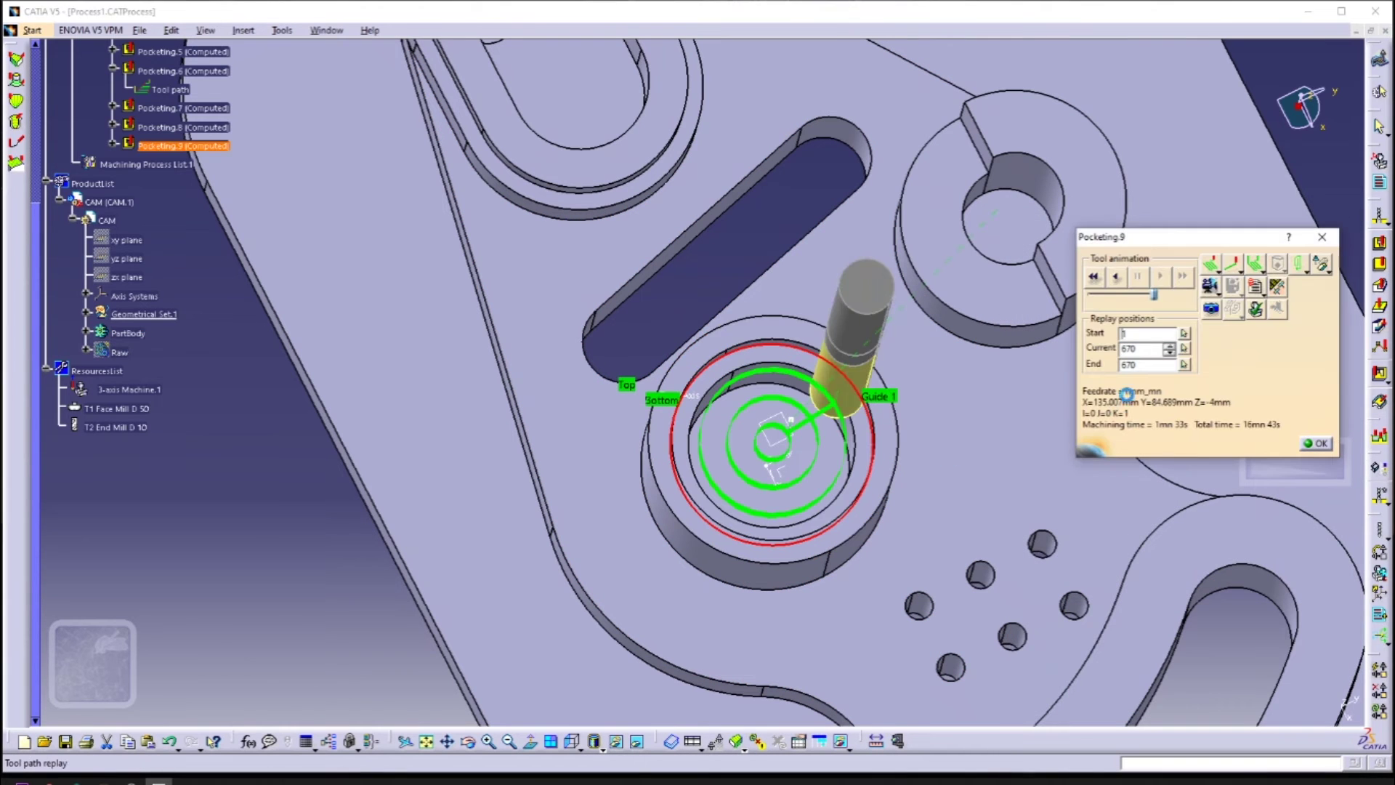
pyautogui.click(1211, 284)
pyautogui.click(1206, 287)
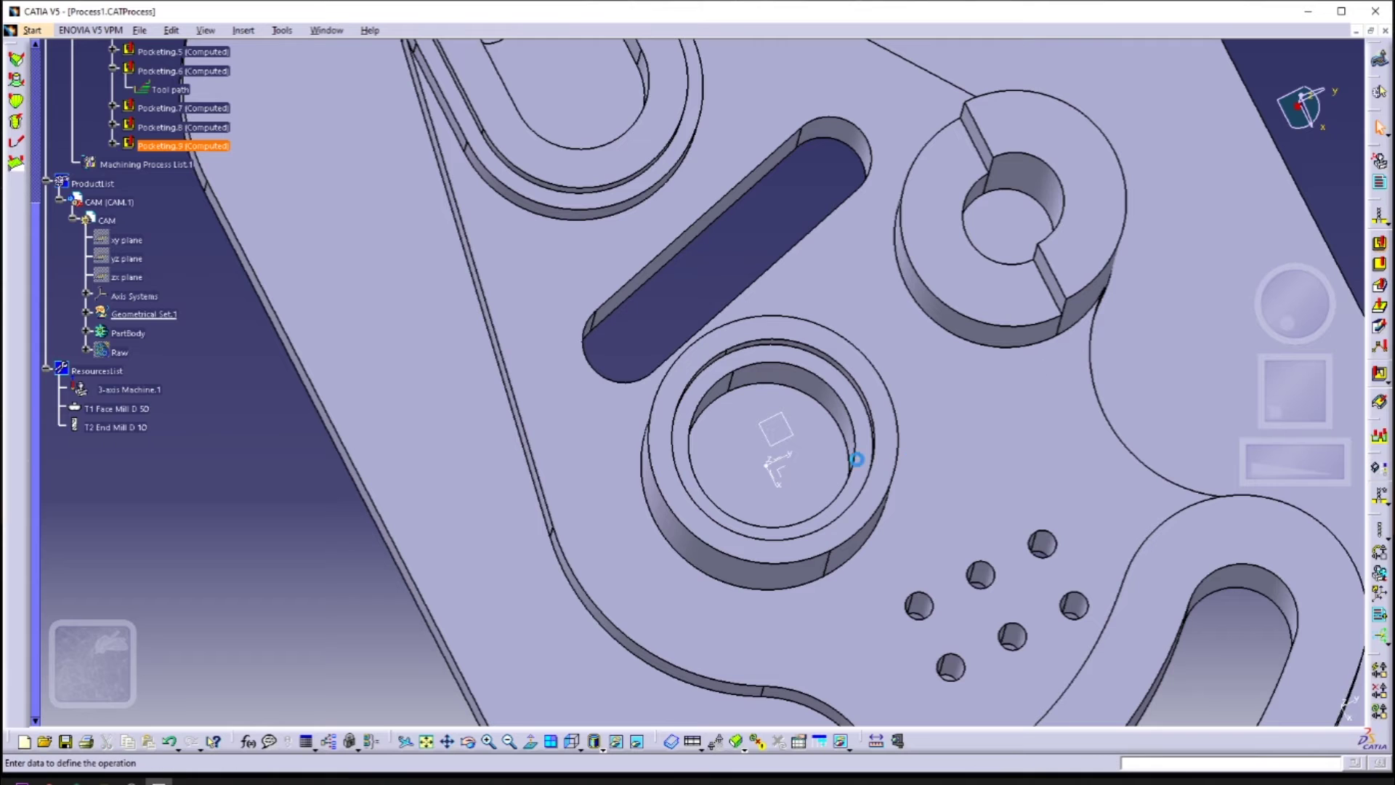
# Set the counterbore step as the top of the round boss's bore pocket and compute its tool path
pyautogui.click(1221, 396)
pyautogui.click(863, 443)
pyautogui.click(1334, 736)
pyautogui.click(1316, 442)
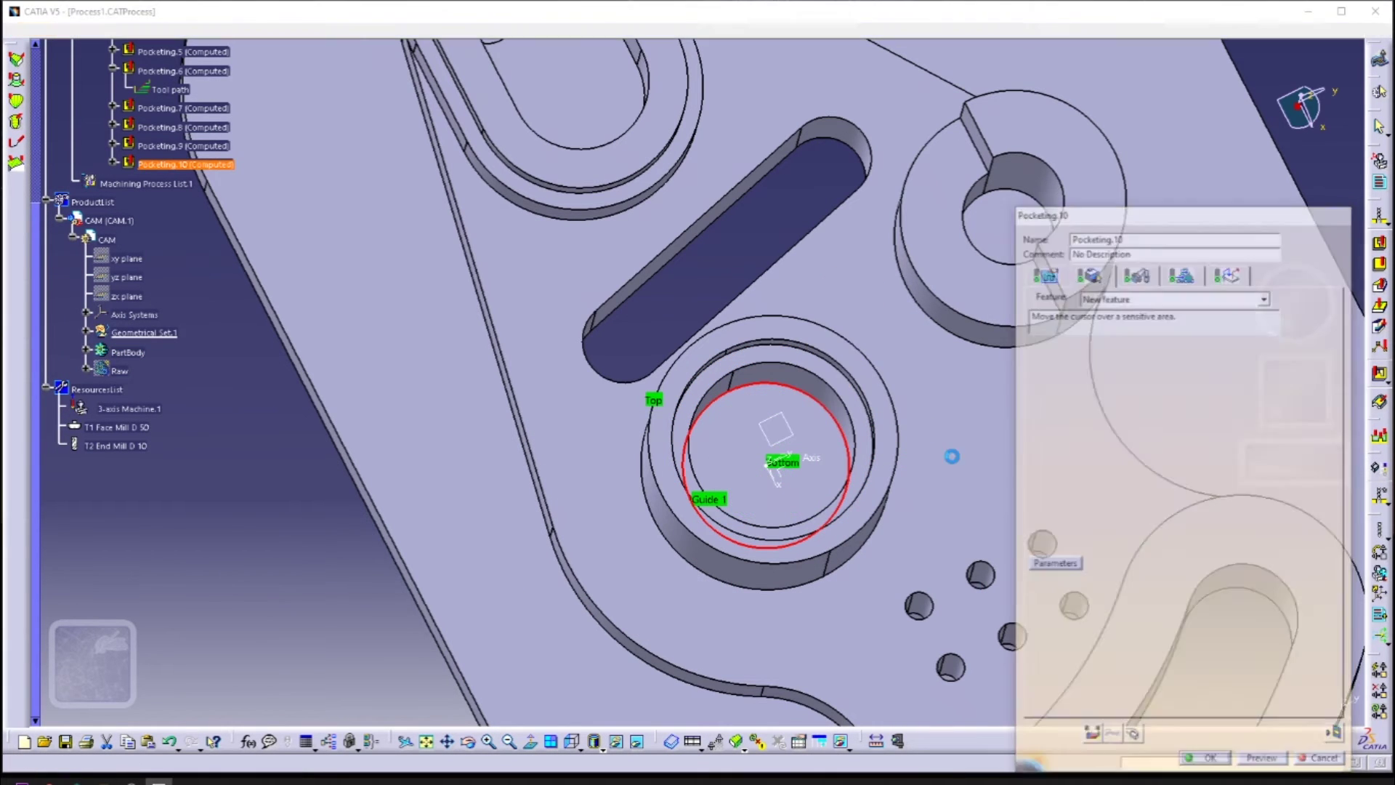
pyautogui.click(1205, 759)
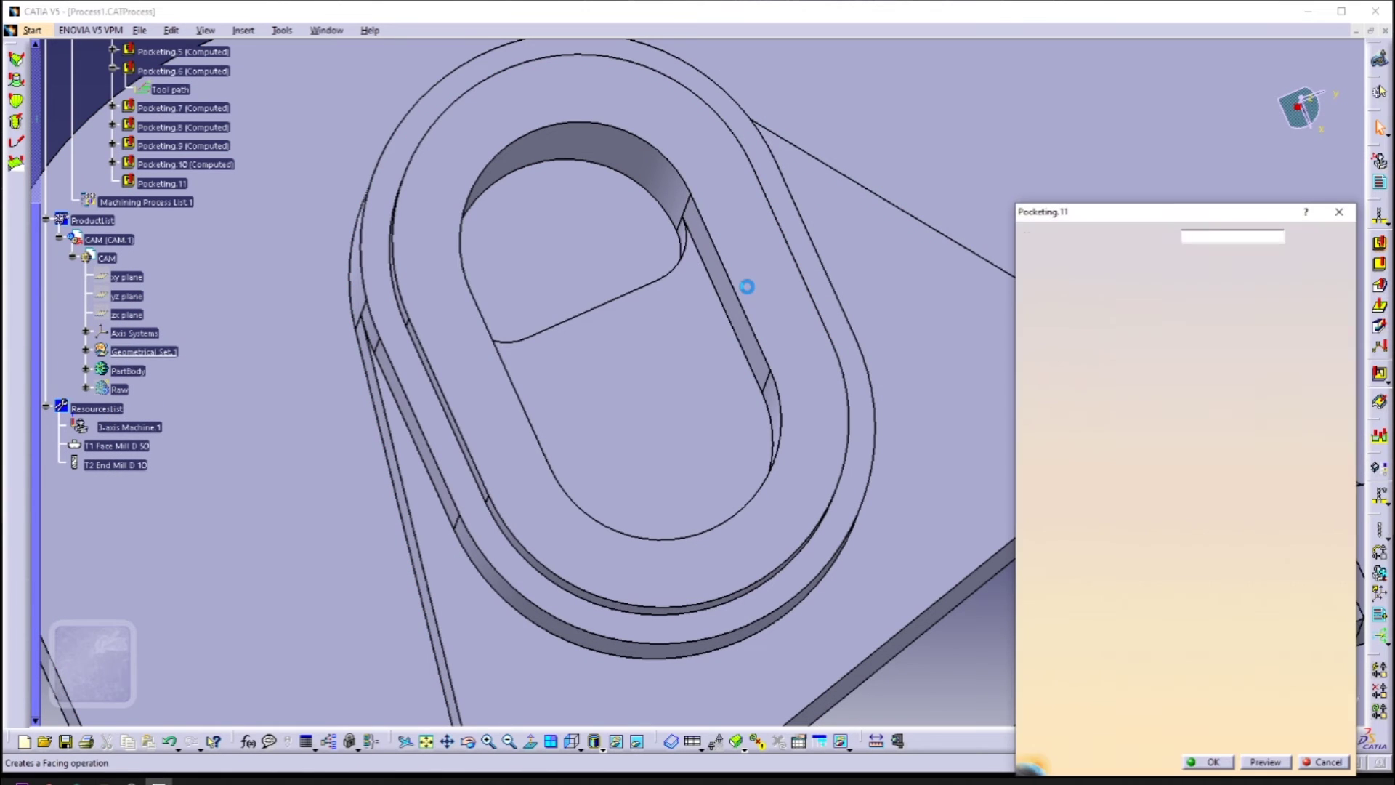
# Define the slotted boss's inner pocket with its main floor as bottom, the slot rim as guide and the boss's upper face as top, and compute it
pyautogui.click(1182, 423)
pyautogui.click(652, 407)
pyautogui.click(1111, 397)
pyautogui.click(728, 278)
pyautogui.click(581, 122)
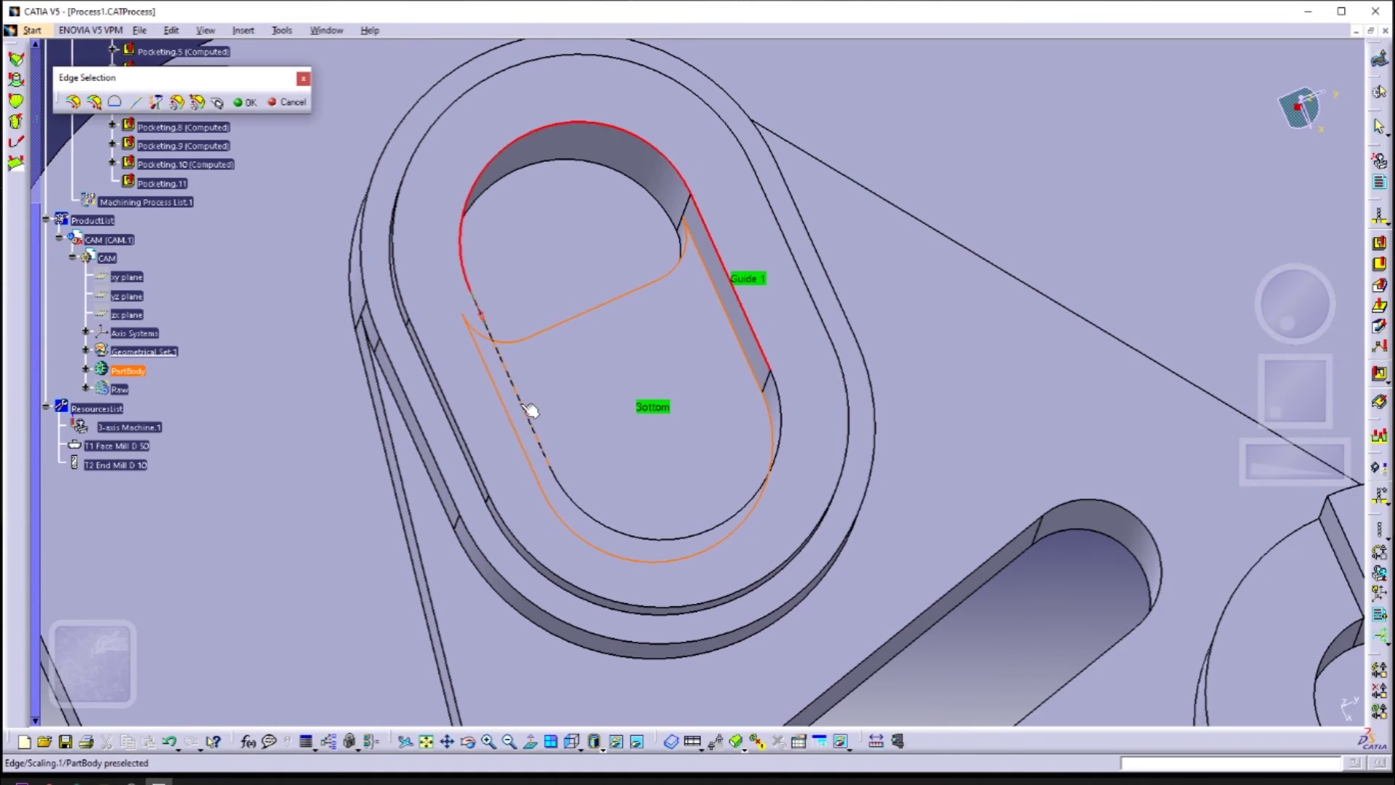
pyautogui.click(246, 102)
pyautogui.click(1192, 369)
pyautogui.click(822, 368)
pyautogui.click(1339, 739)
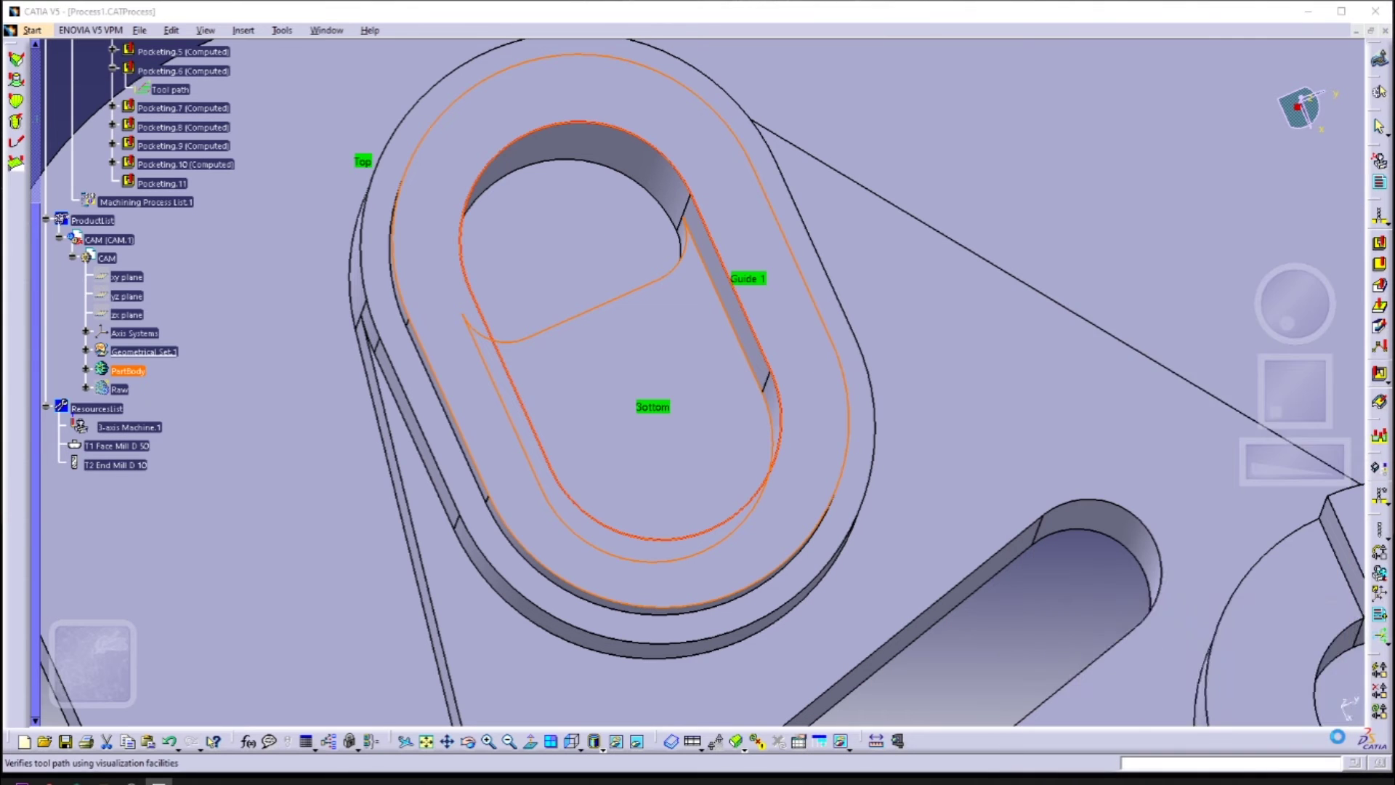
# Simulate the program's material removal in isometric view and measure the rounded corner of the slotted boss's D-shaped recess
pyautogui.click(1211, 288)
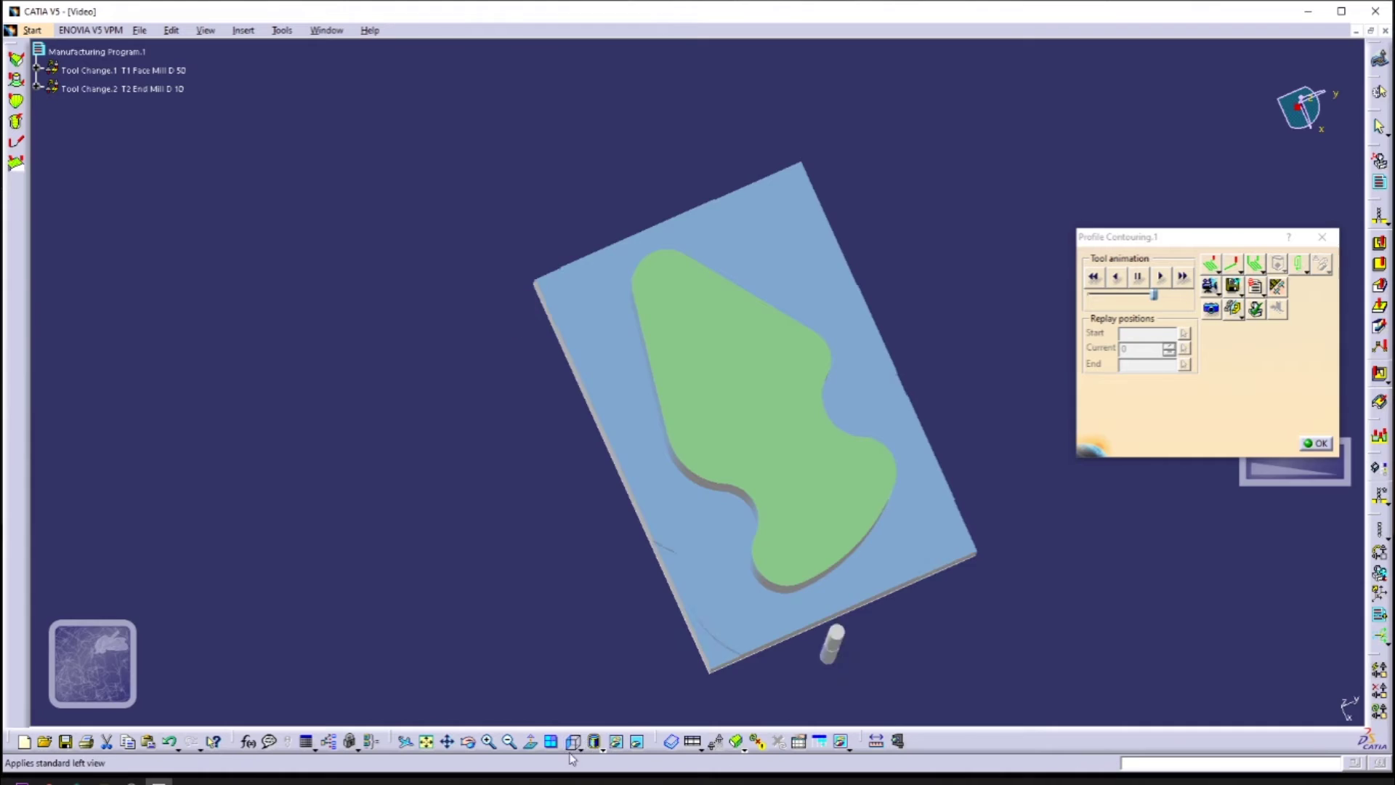
pyautogui.click(580, 747)
pyautogui.click(582, 719)
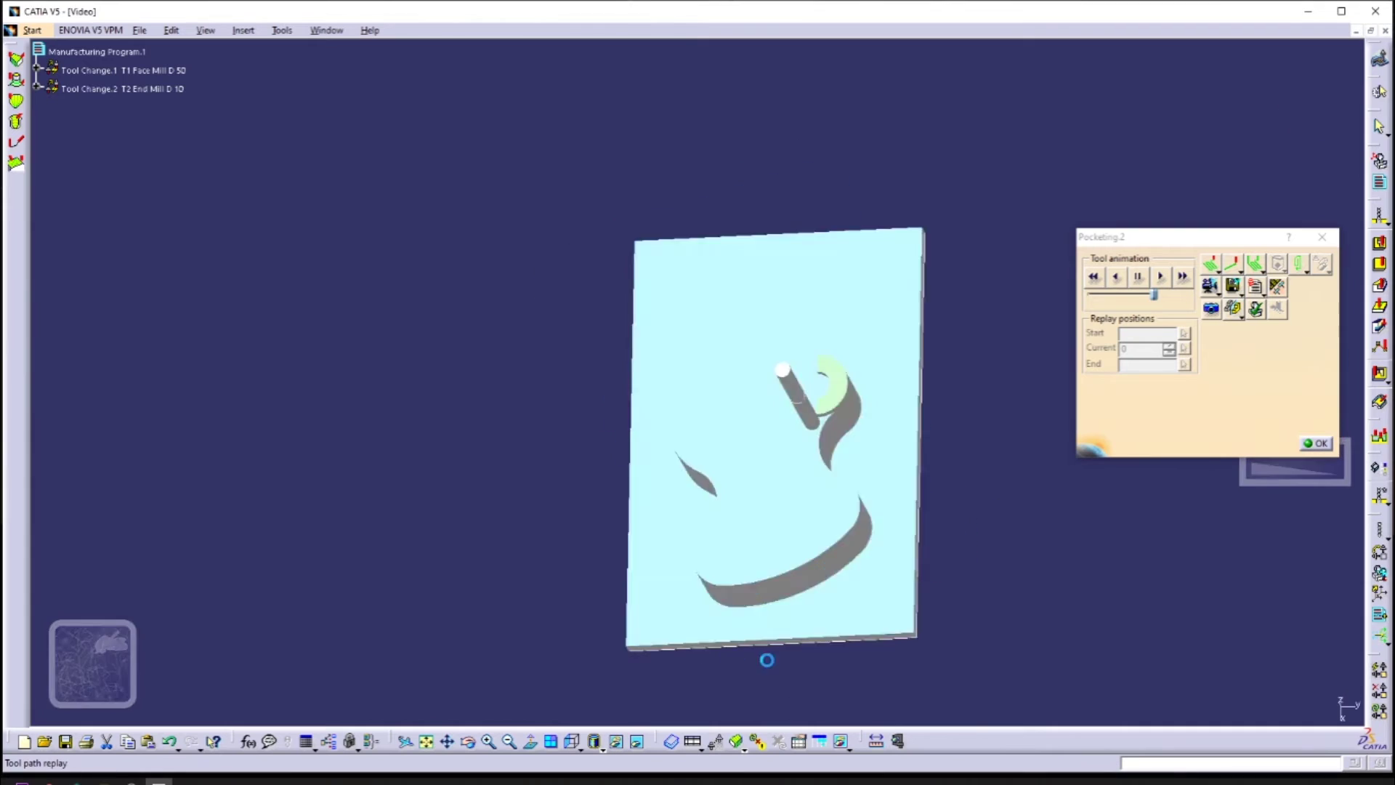
pyautogui.moveTo(928, 554); pyautogui.dragTo(1037, 574, button='middle')
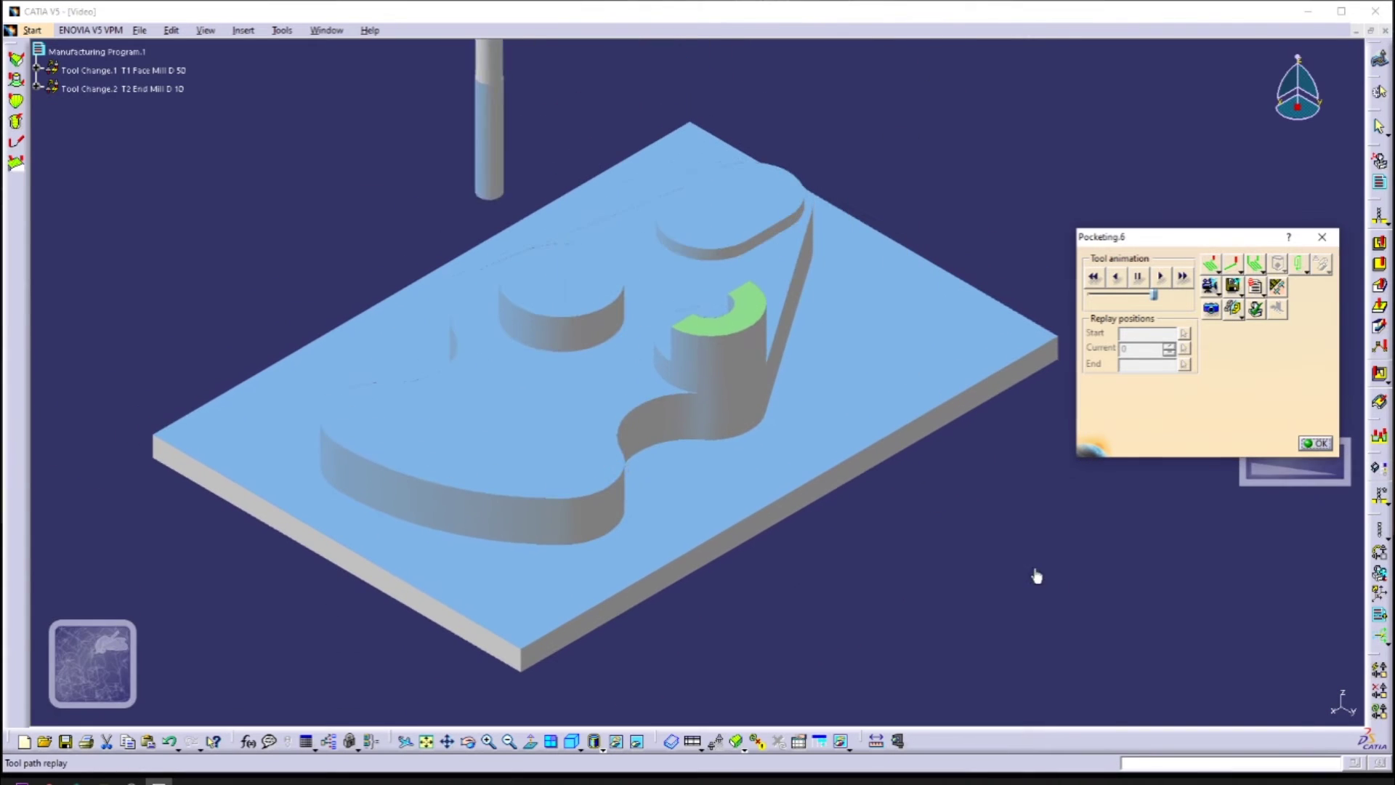
pyautogui.moveTo(716, 489); pyautogui.dragTo(1177, 460, button='middle')
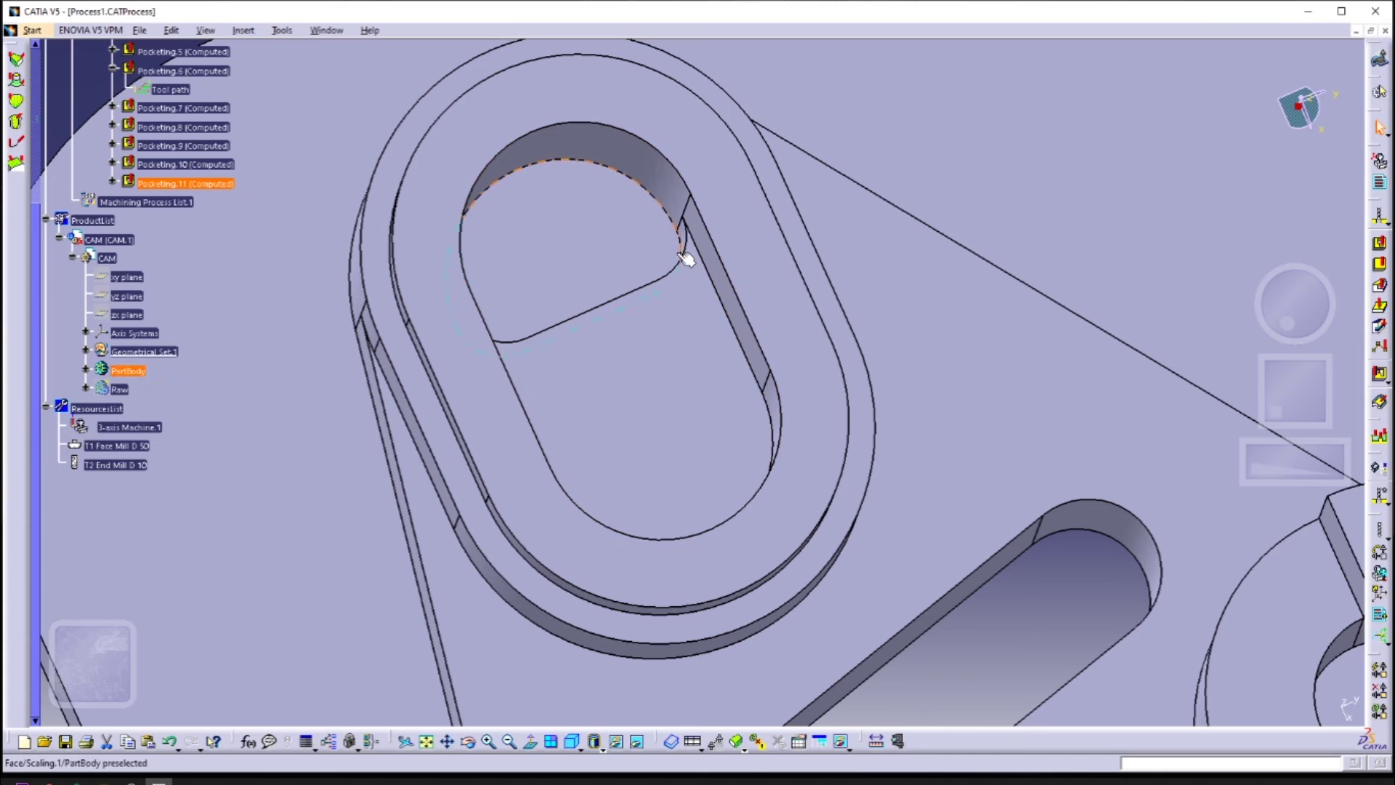
pyautogui.click(685, 258)
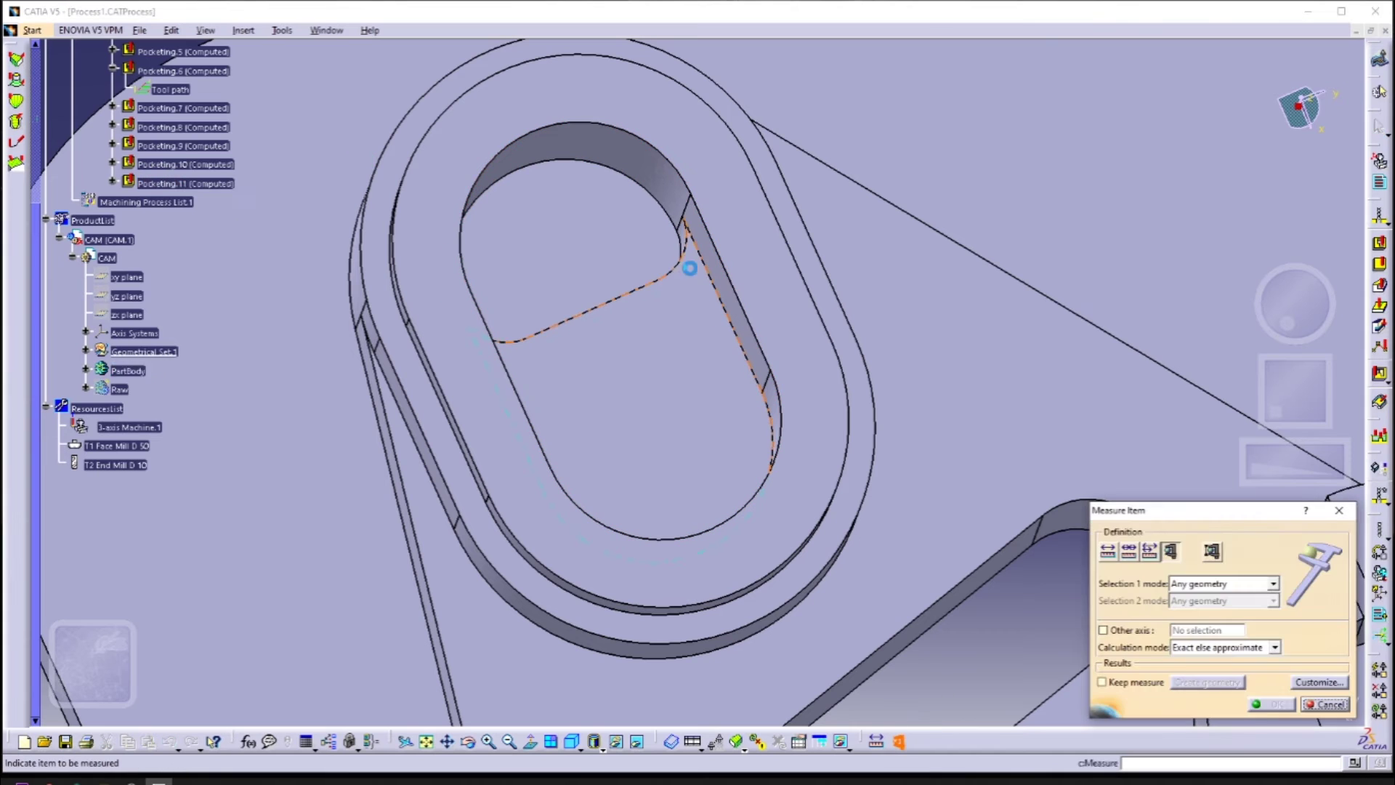
pyautogui.click(1323, 703)
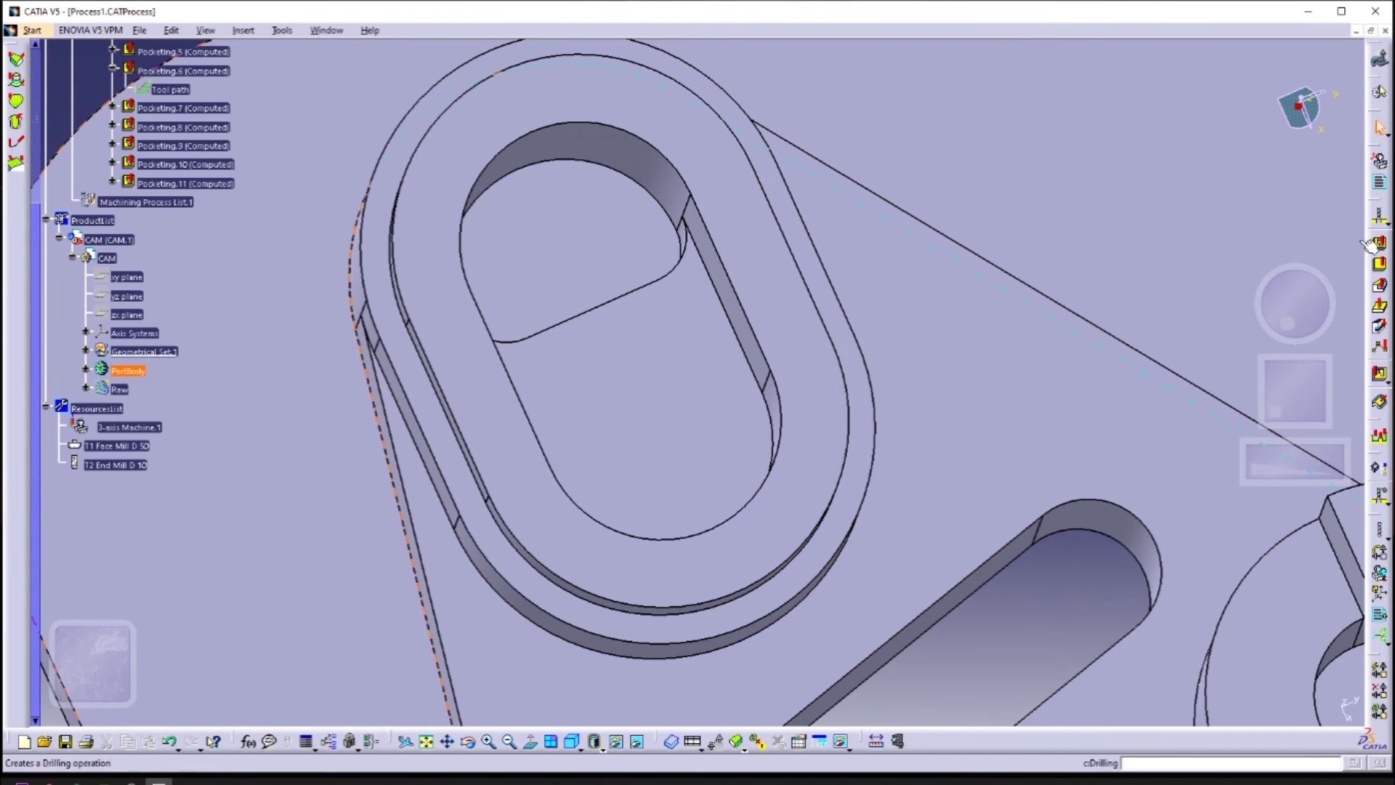
# Create and compute a Pocketing operation with the D-shaped recess's floor as bottom and the slotted boss's inner pocket floor as top
pyautogui.click(1137, 451)
pyautogui.click(656, 221)
pyautogui.moveTo(657, 221); pyautogui.dragTo(1007, 492, button='middle')
pyautogui.click(1237, 404)
pyautogui.click(872, 614)
pyautogui.click(1095, 737)
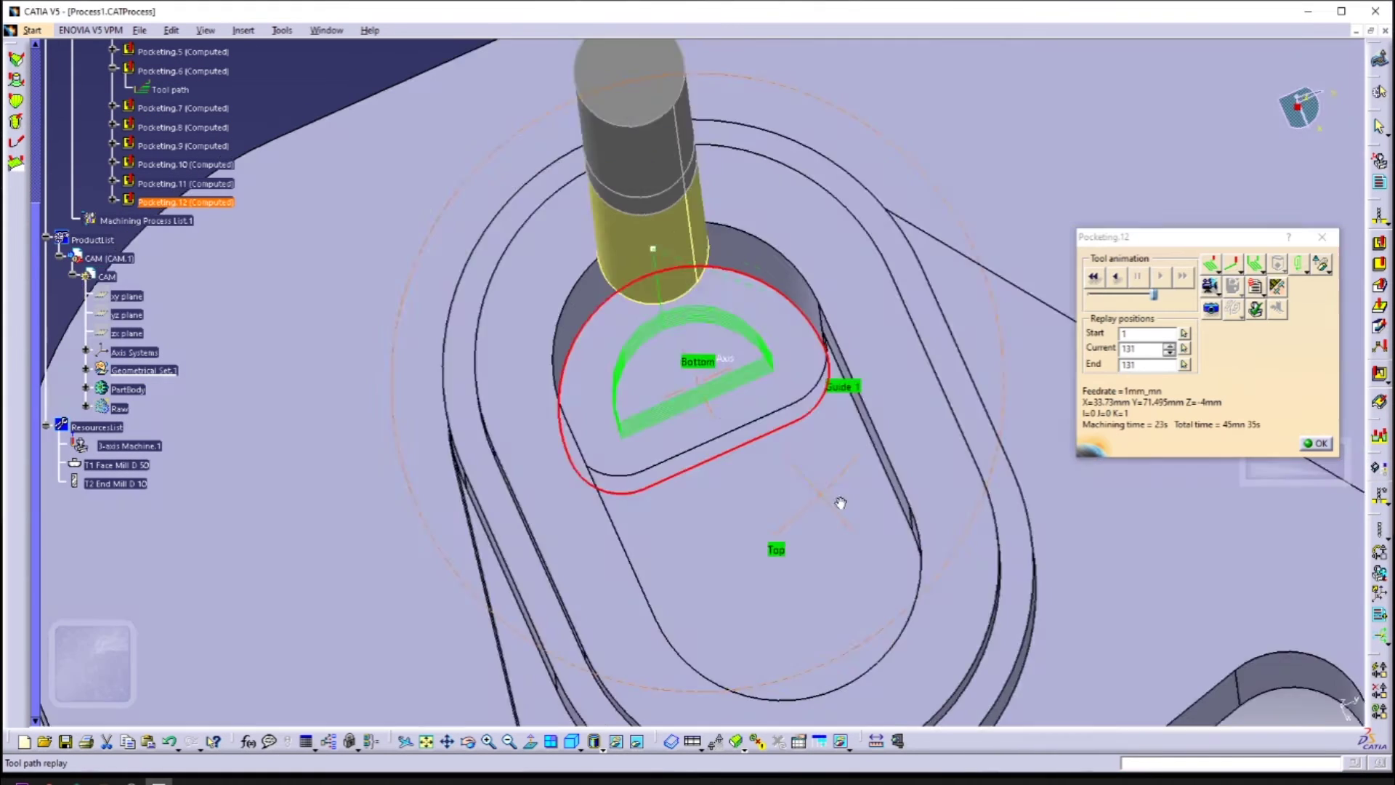
# Adjust the dimensions of tool T3 End Mill D 10 with a 0 mm corner radius and recompute the D-shaped recess's tool path
pyautogui.doubleClick(1224, 659)
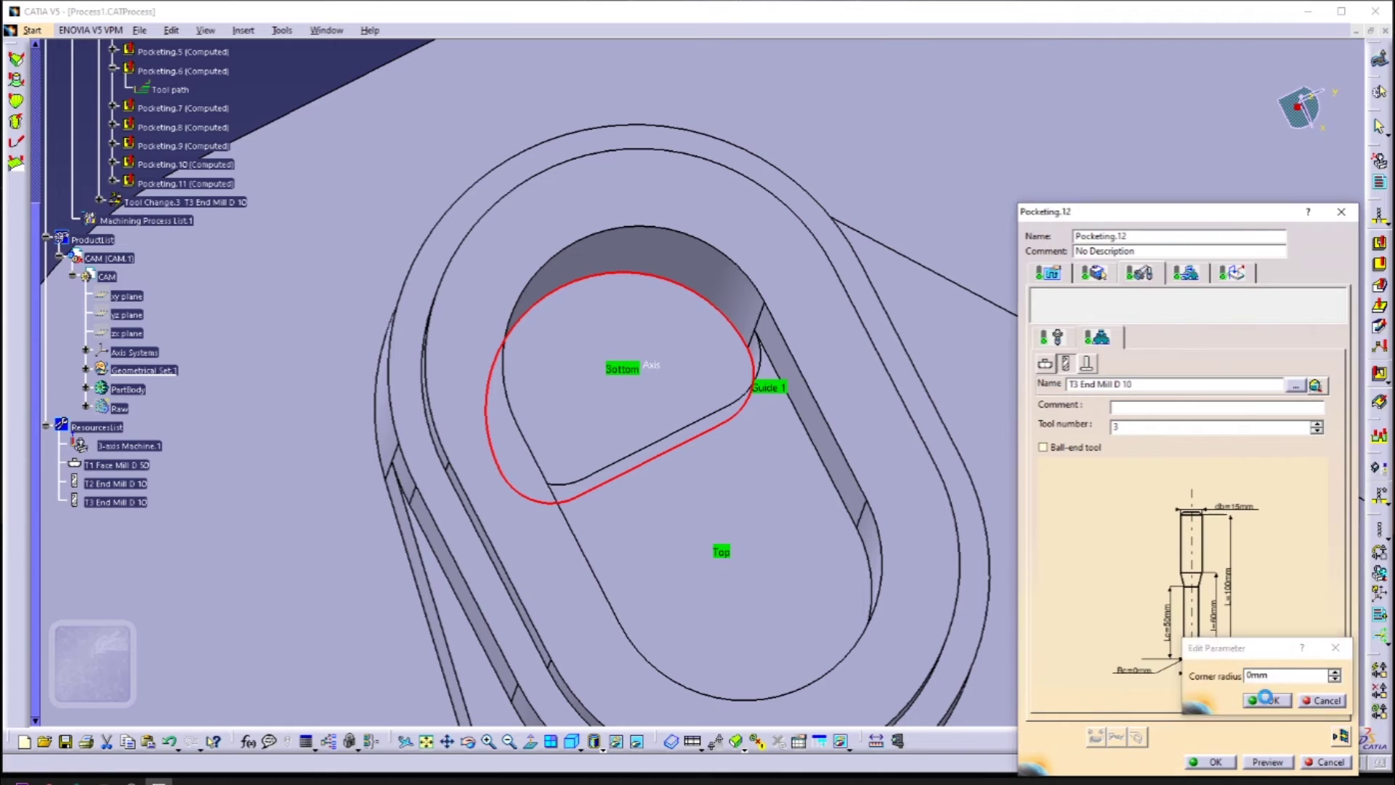
pyautogui.click(1264, 699)
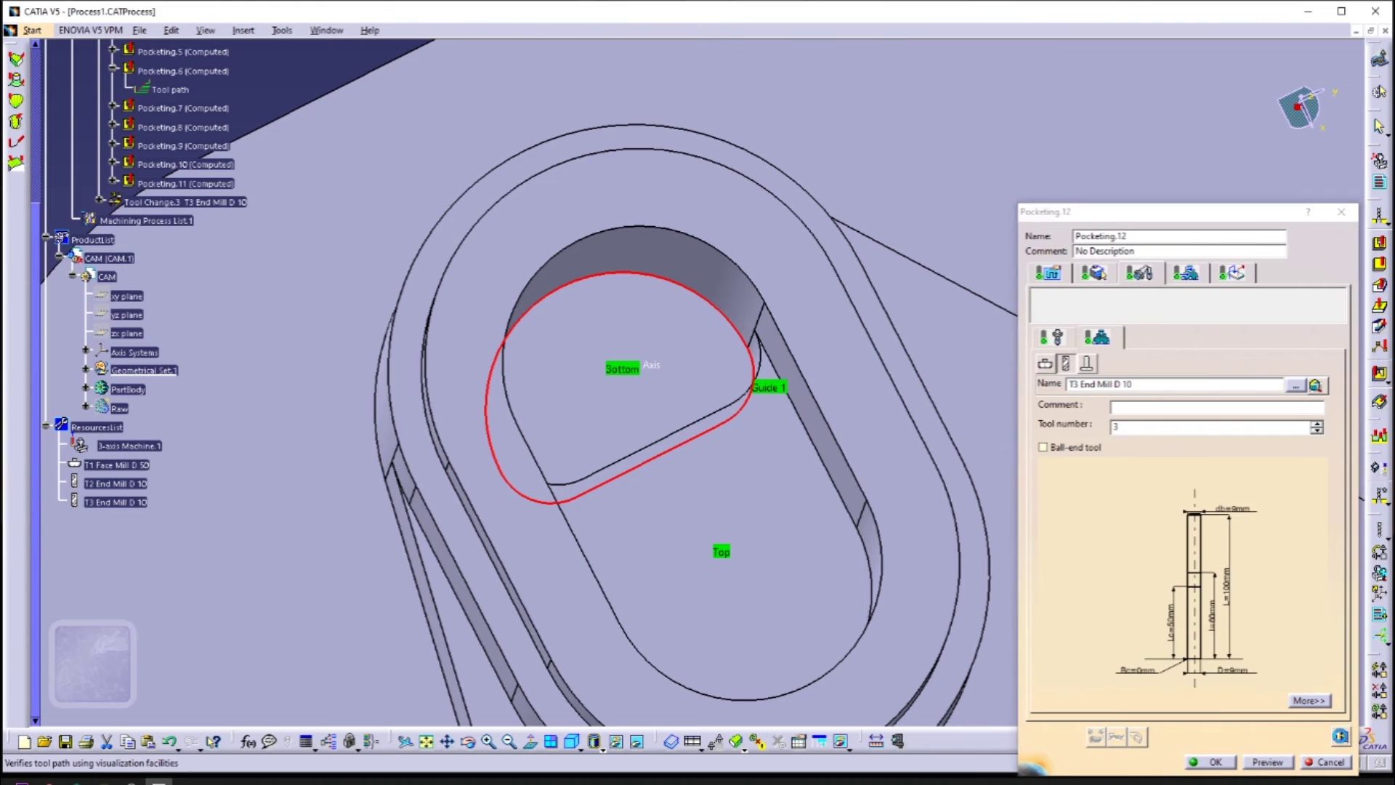
pyautogui.click(1095, 737)
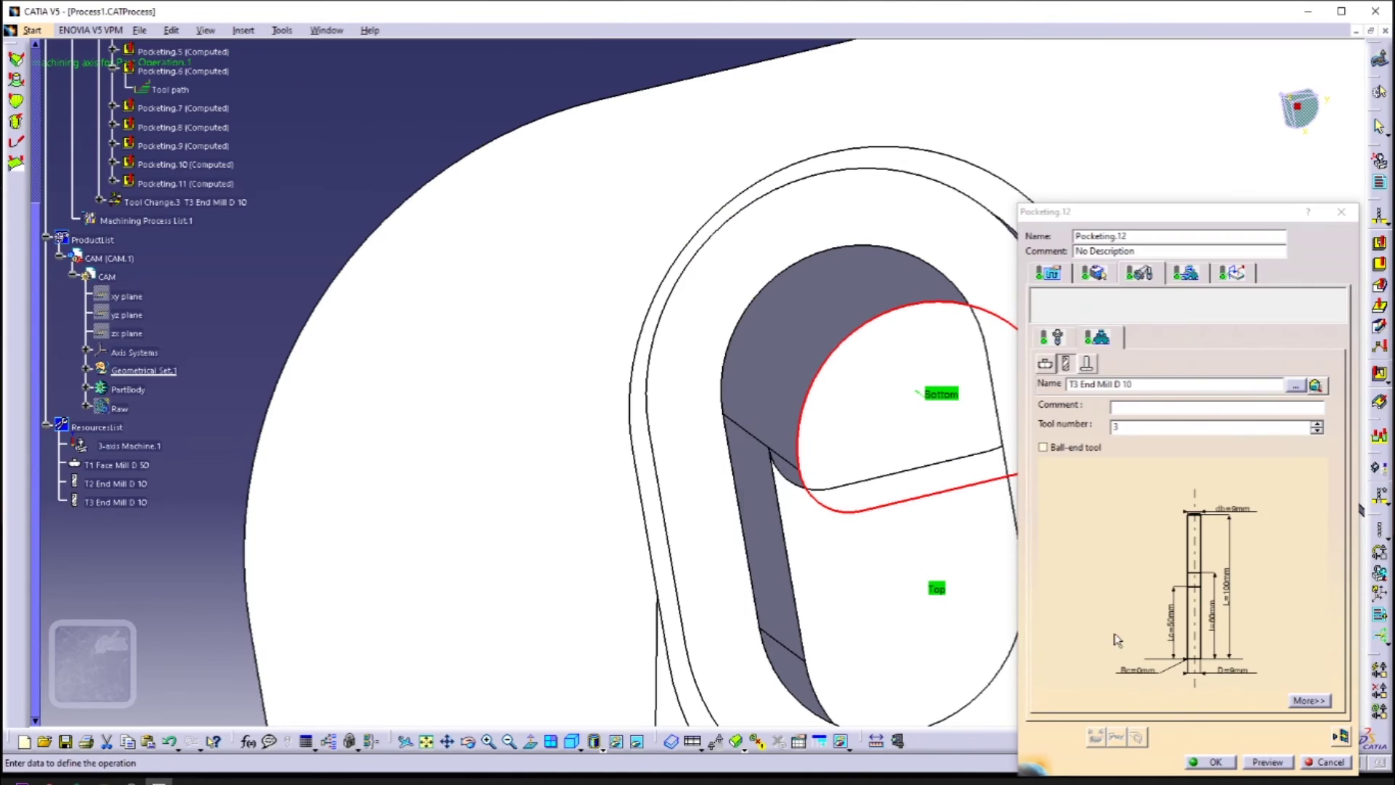
pyautogui.click(1207, 760)
# Start a closed Pocketing operation with a soft bottom, pick the plate's underside as bottom and remove all islands
pyautogui.moveTo(978, 465); pyautogui.dragTo(1072, 538, button='middle')
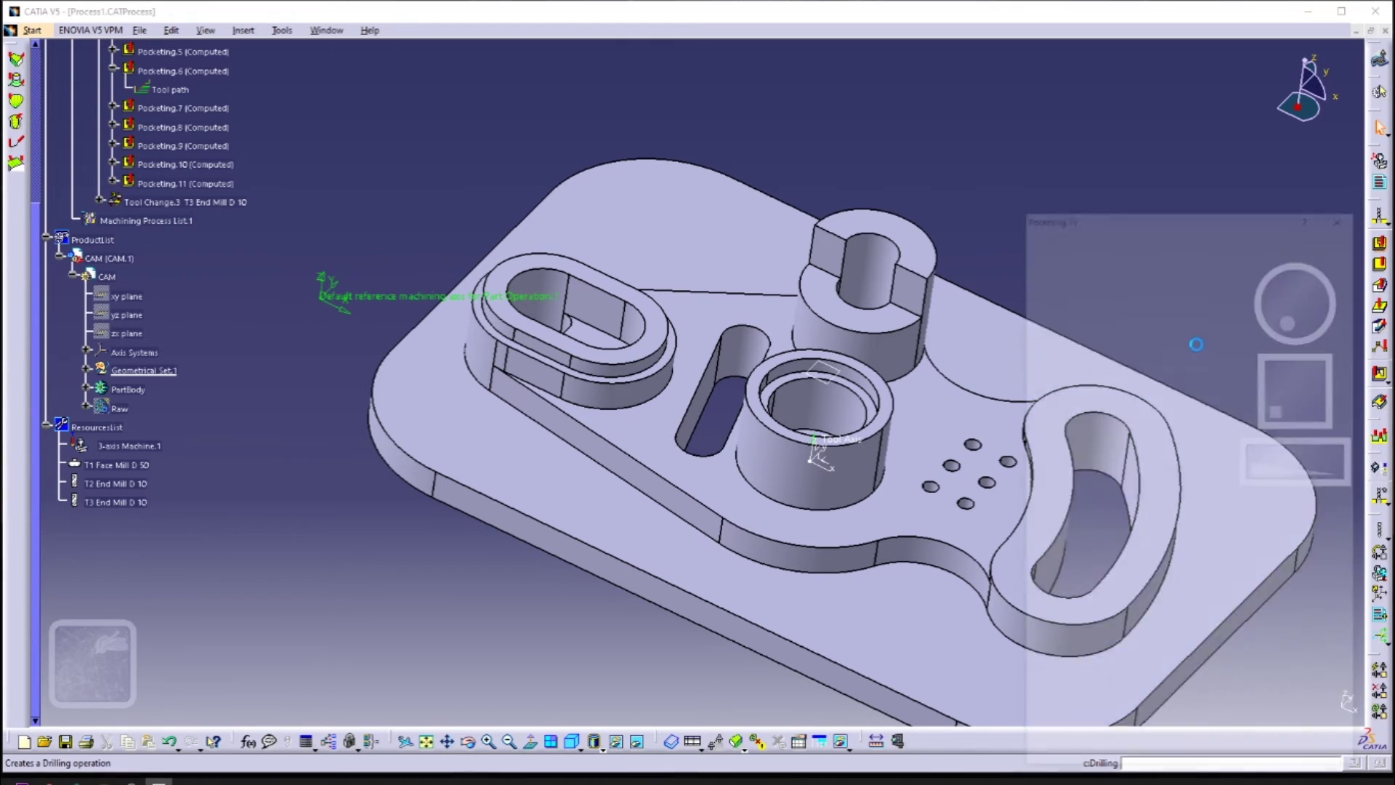
pyautogui.moveTo(720, 381); pyautogui.dragTo(593, 317, button='middle')
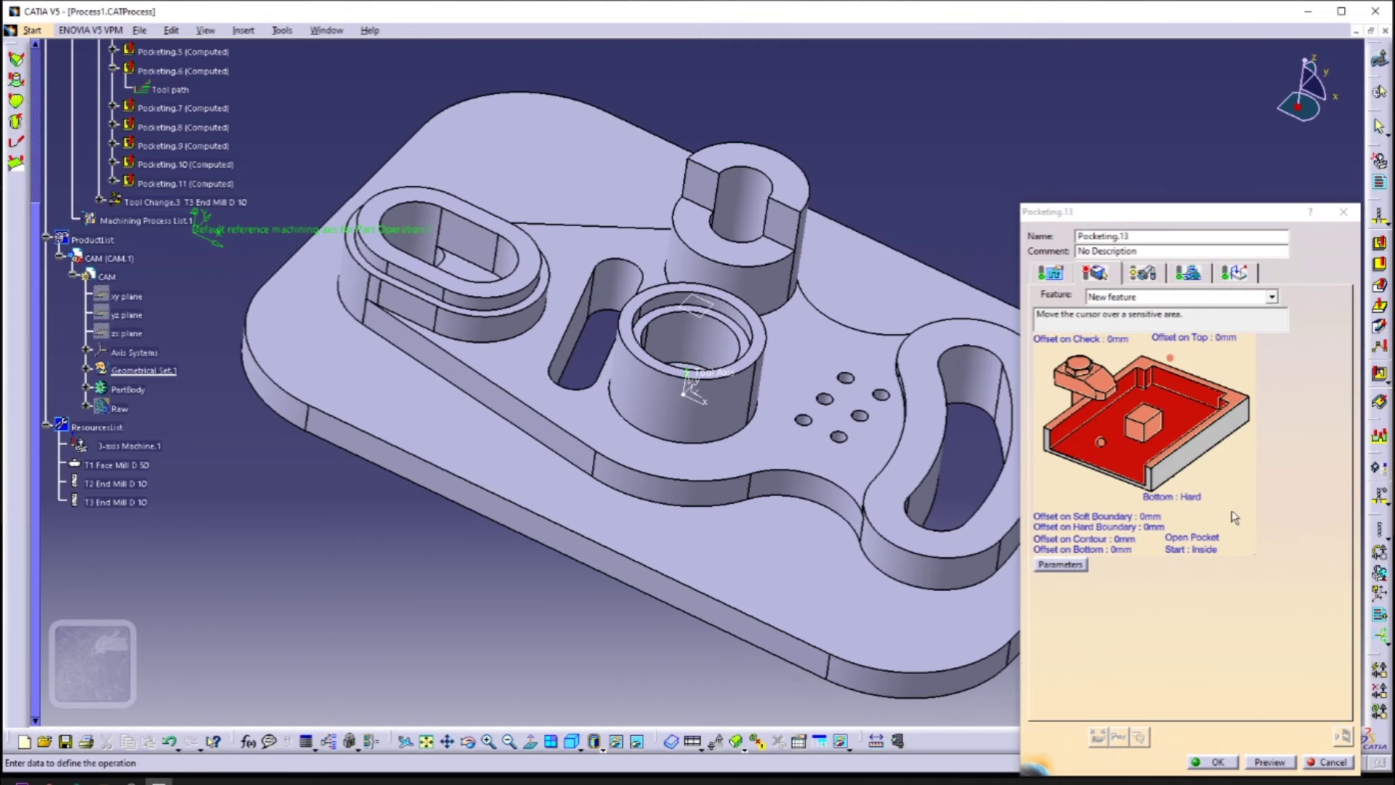
pyautogui.click(1190, 539)
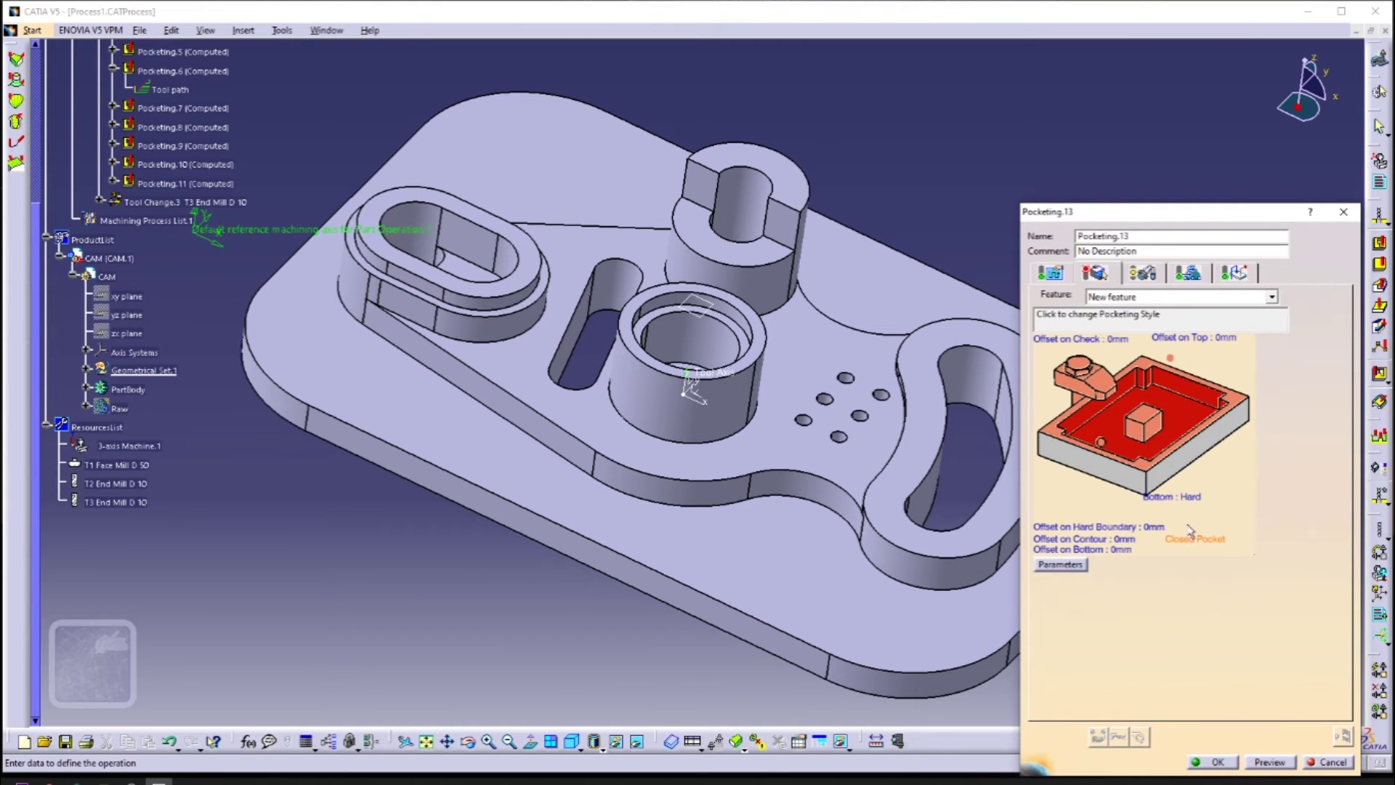
pyautogui.click(1185, 496)
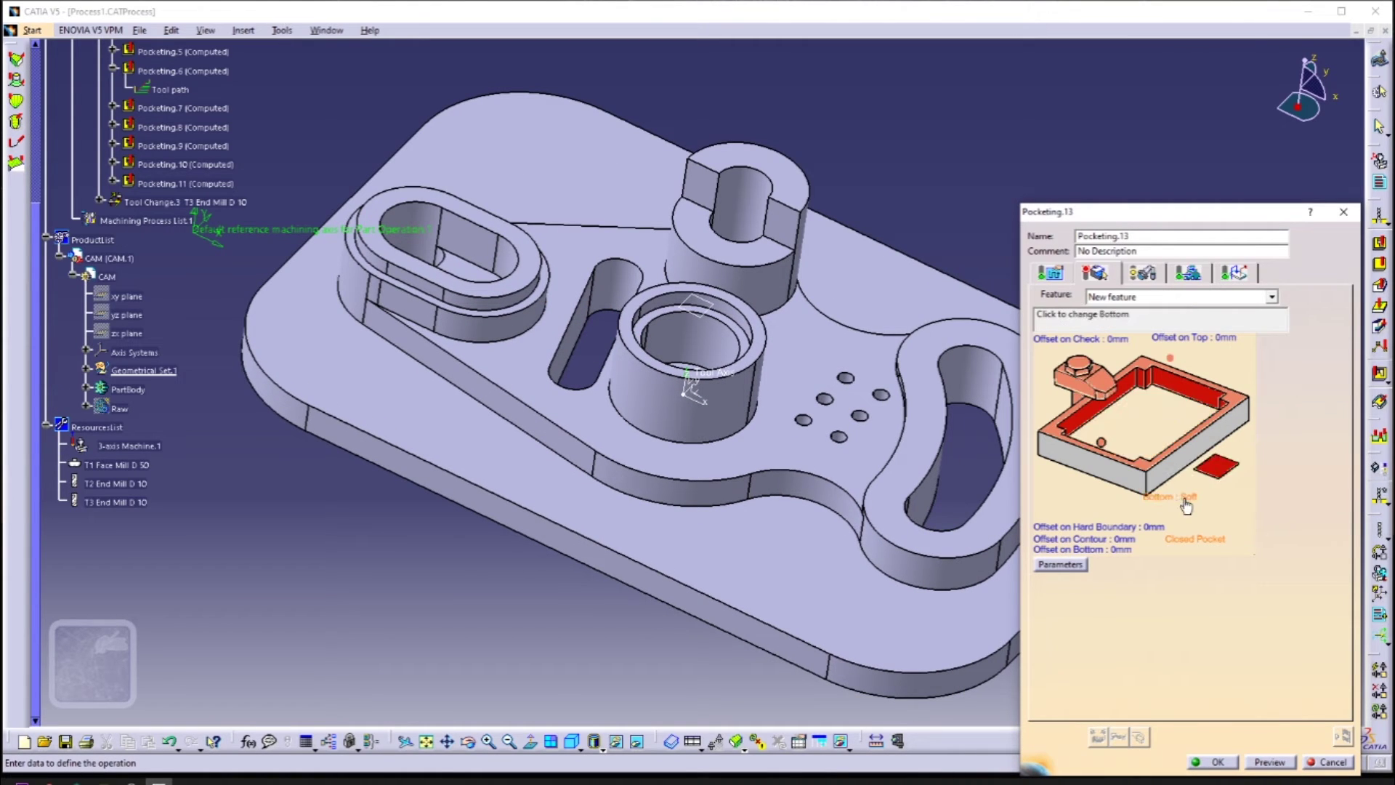
pyautogui.click(1210, 471)
pyautogui.moveTo(753, 581); pyautogui.dragTo(899, 382, button='middle')
pyautogui.click(898, 381)
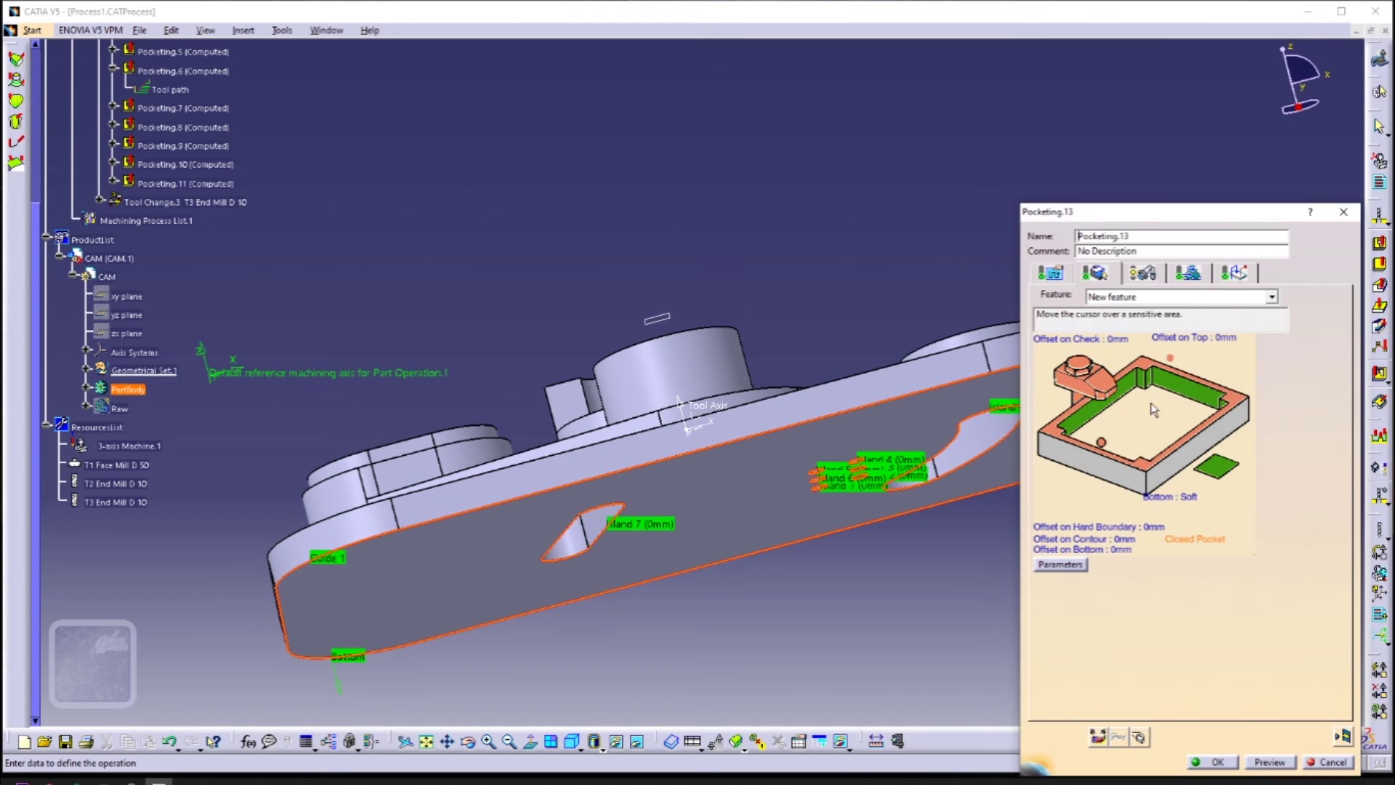
pyautogui.rightClick(896, 466)
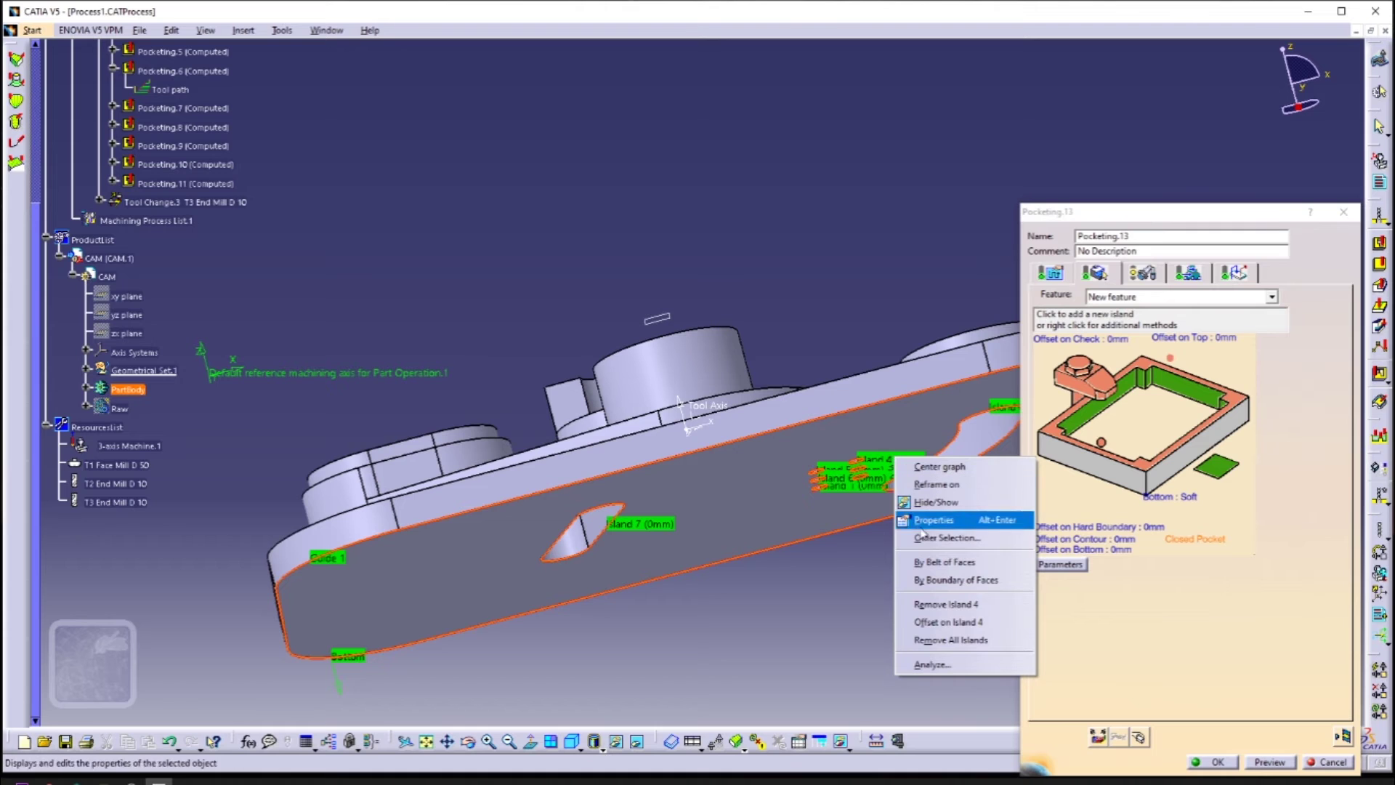
pyautogui.click(971, 640)
# Set the curved boss's upper face as the pocket's top and its inner slot rim as the guide contour
pyautogui.moveTo(903, 346); pyautogui.dragTo(808, 450, button='middle')
pyautogui.click(1237, 409)
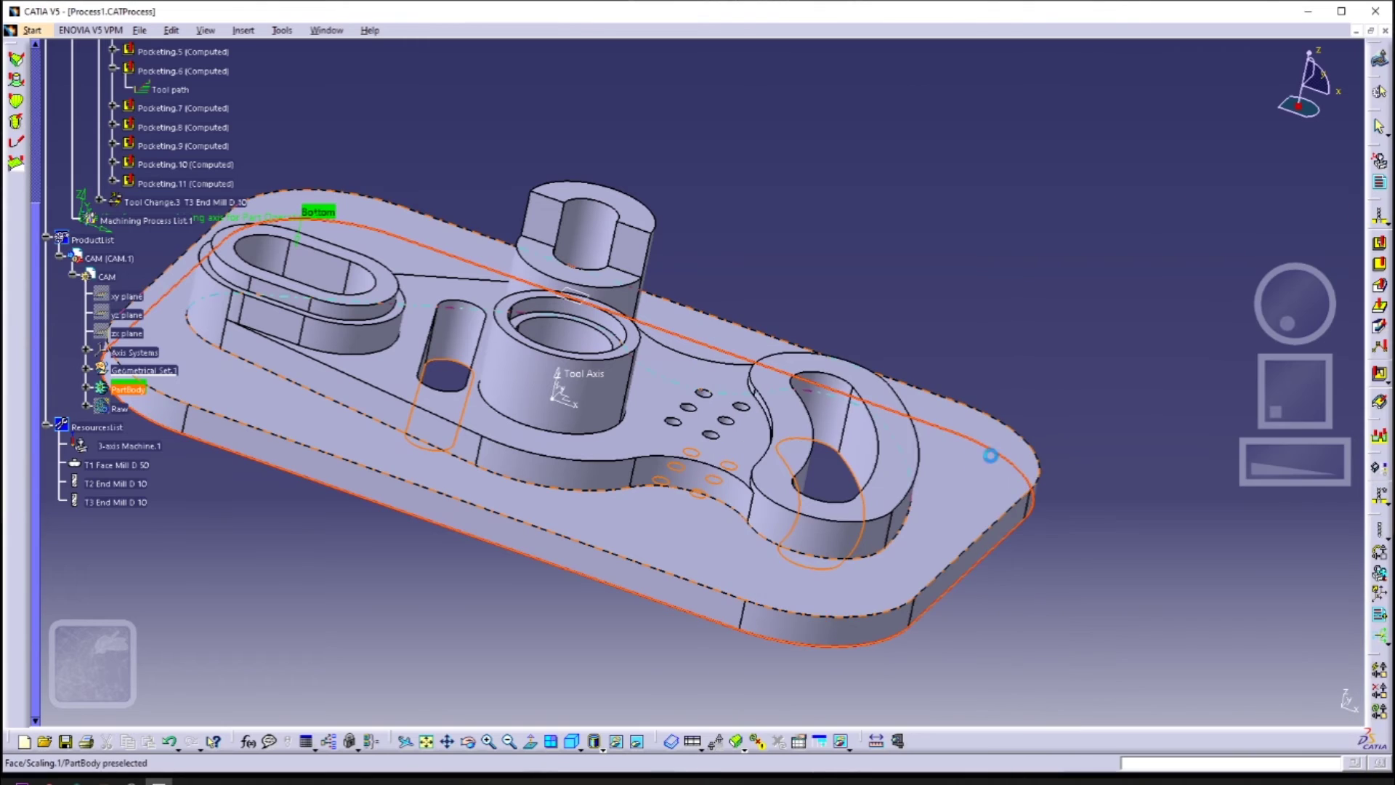
pyautogui.click(910, 476)
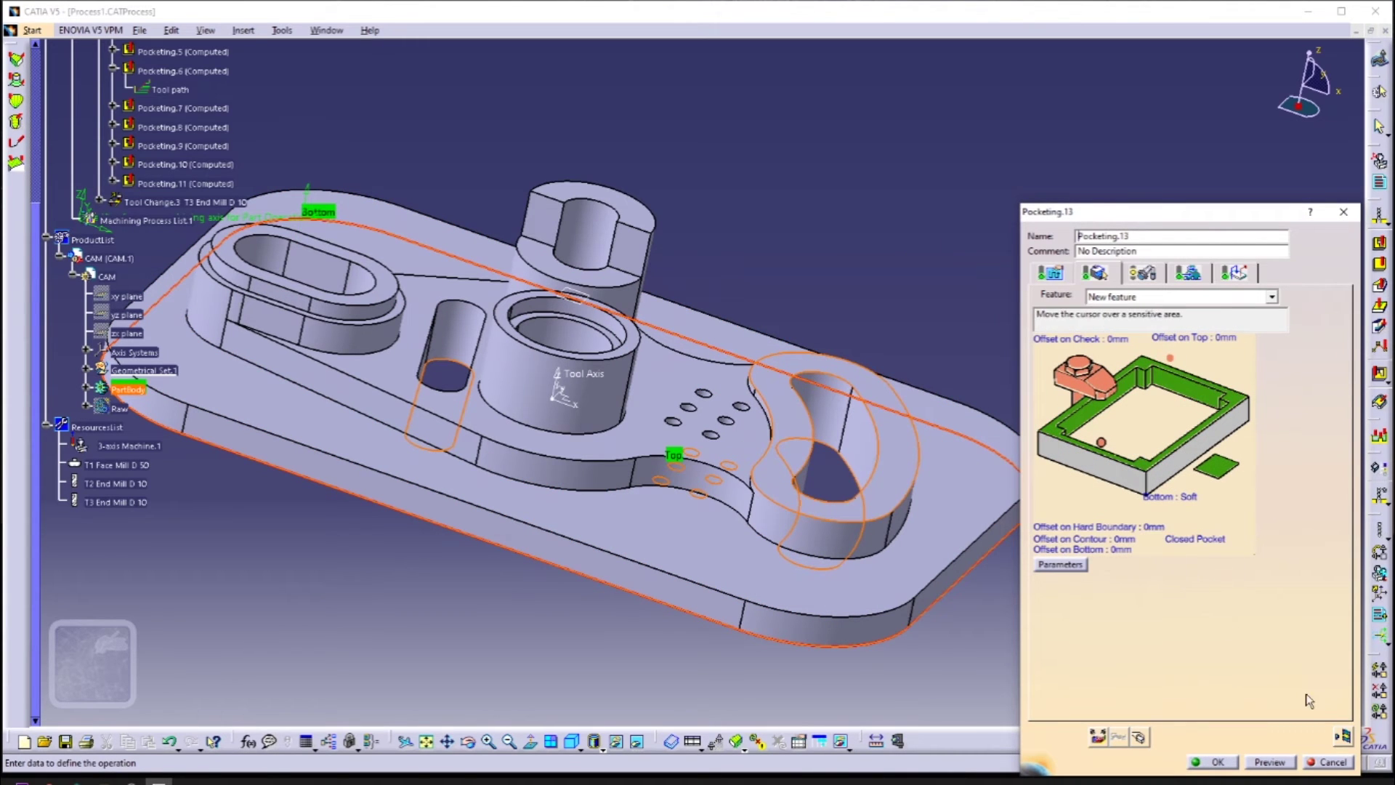
pyautogui.click(1141, 274)
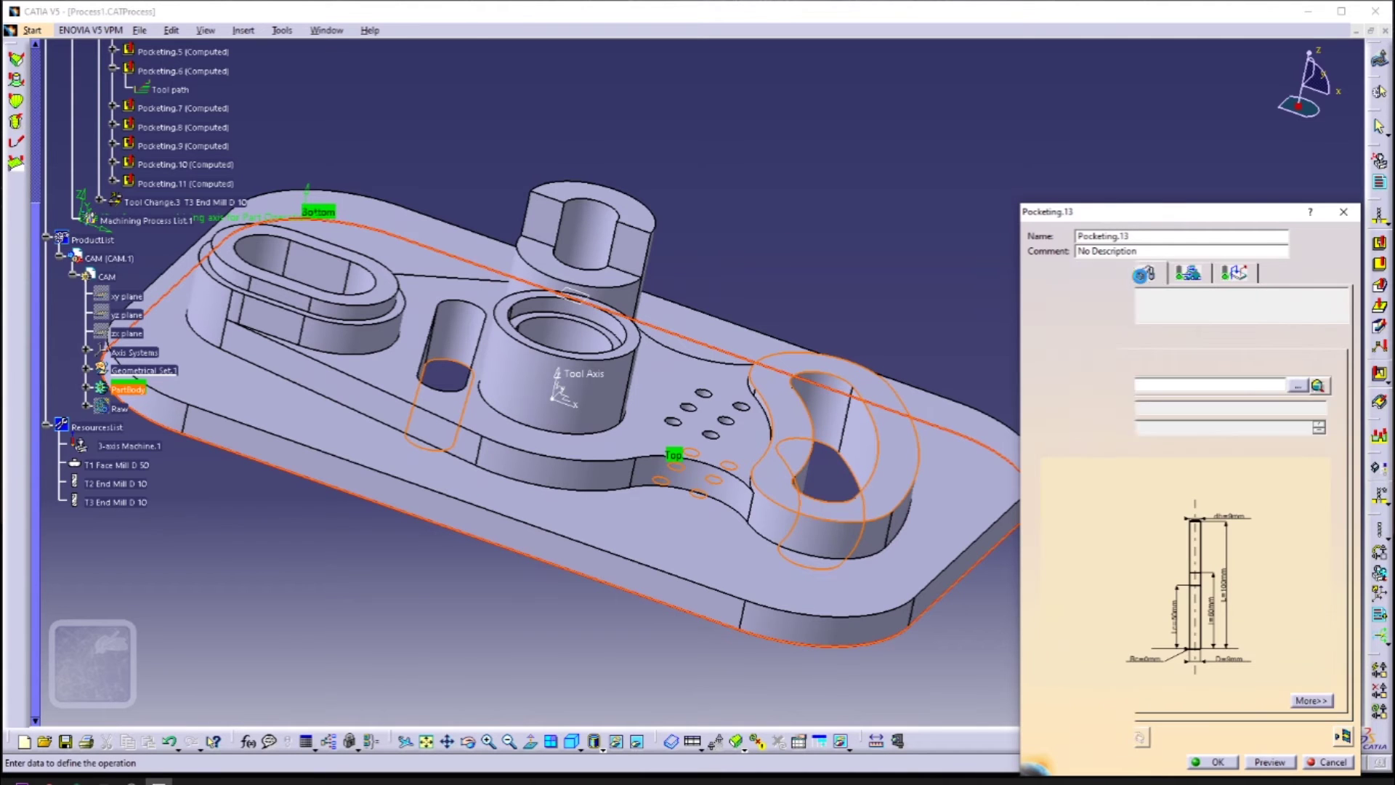
pyautogui.click(1099, 274)
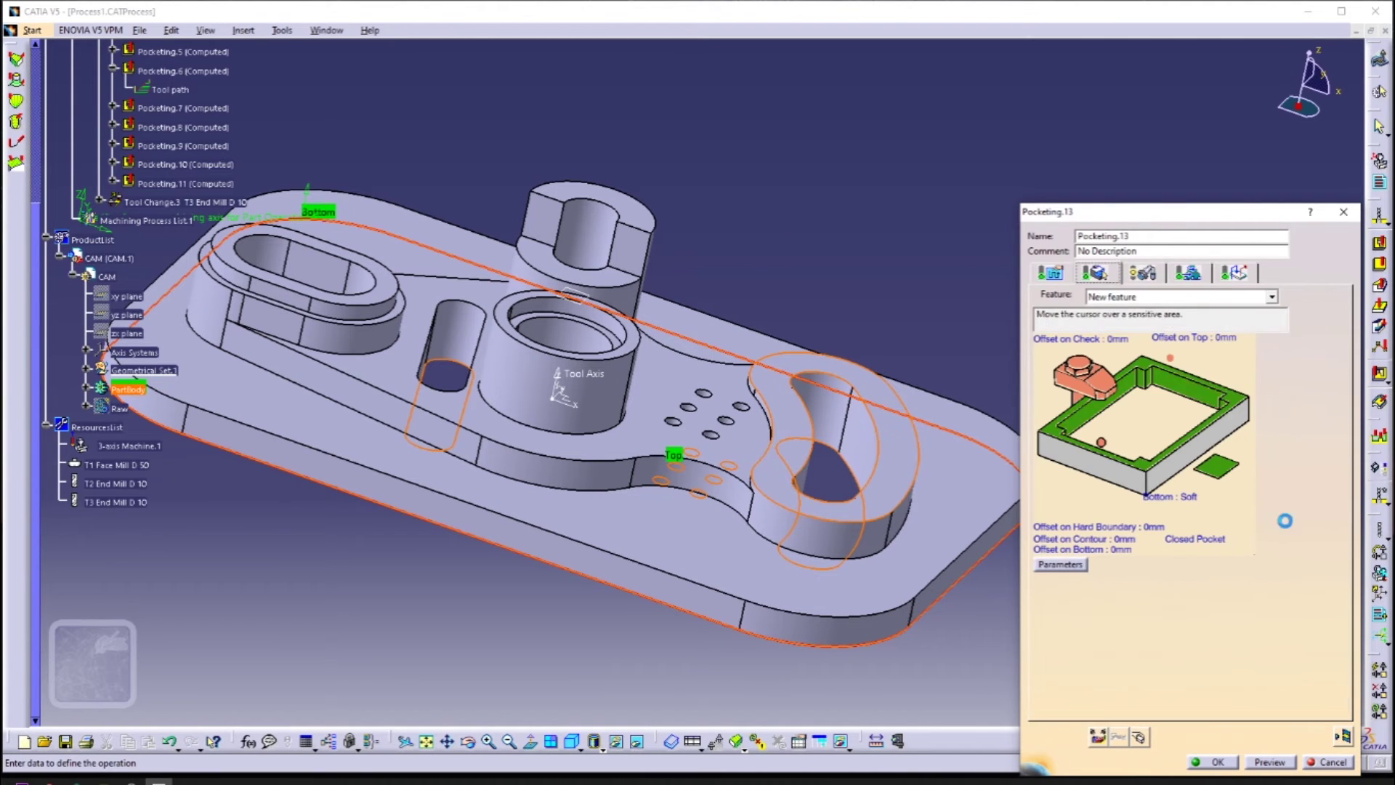
pyautogui.click(1209, 453)
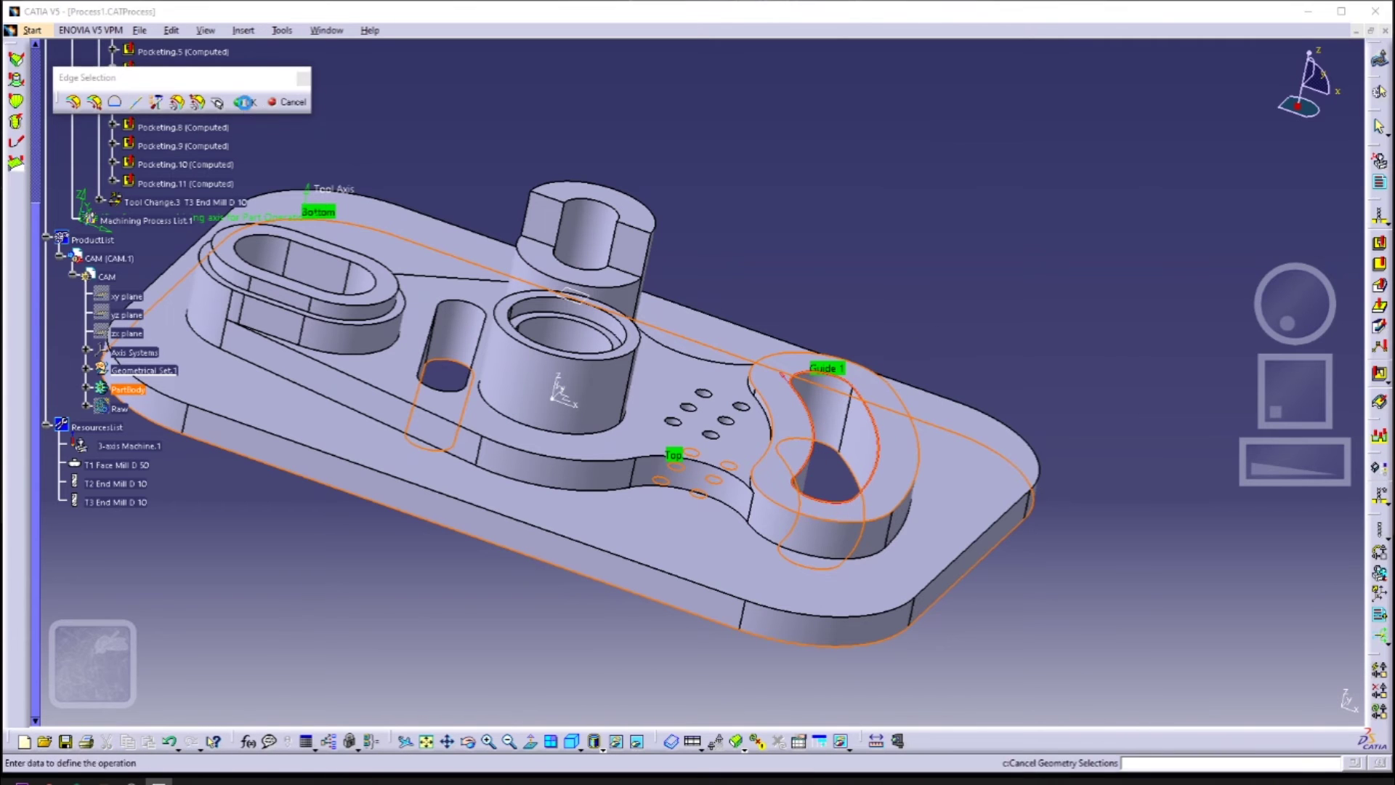
pyautogui.click(247, 104)
# Simulate the program's material removal through the curved slot and accept the Pocketing operation
pyautogui.click(1136, 736)
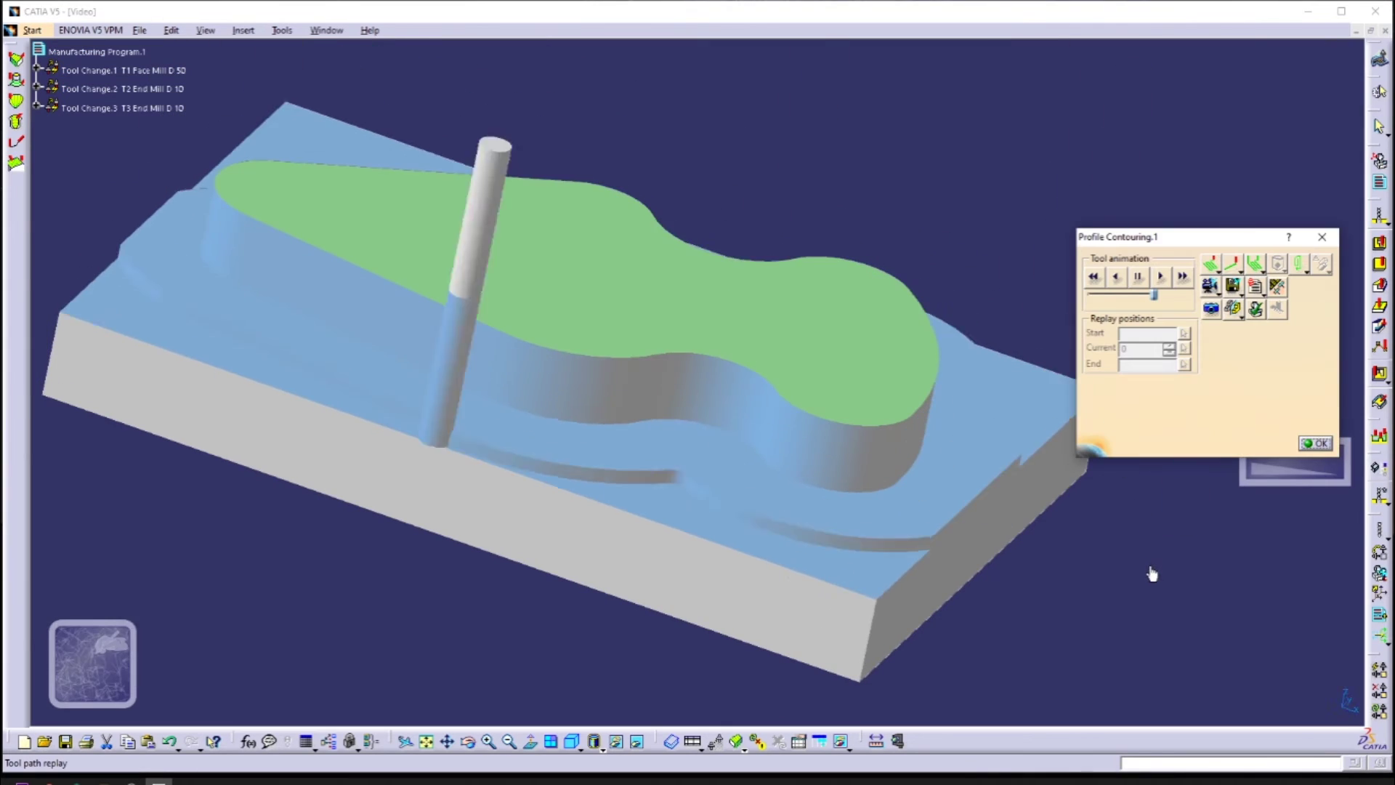
pyautogui.moveTo(1152, 574); pyautogui.dragTo(952, 457, button='middle')
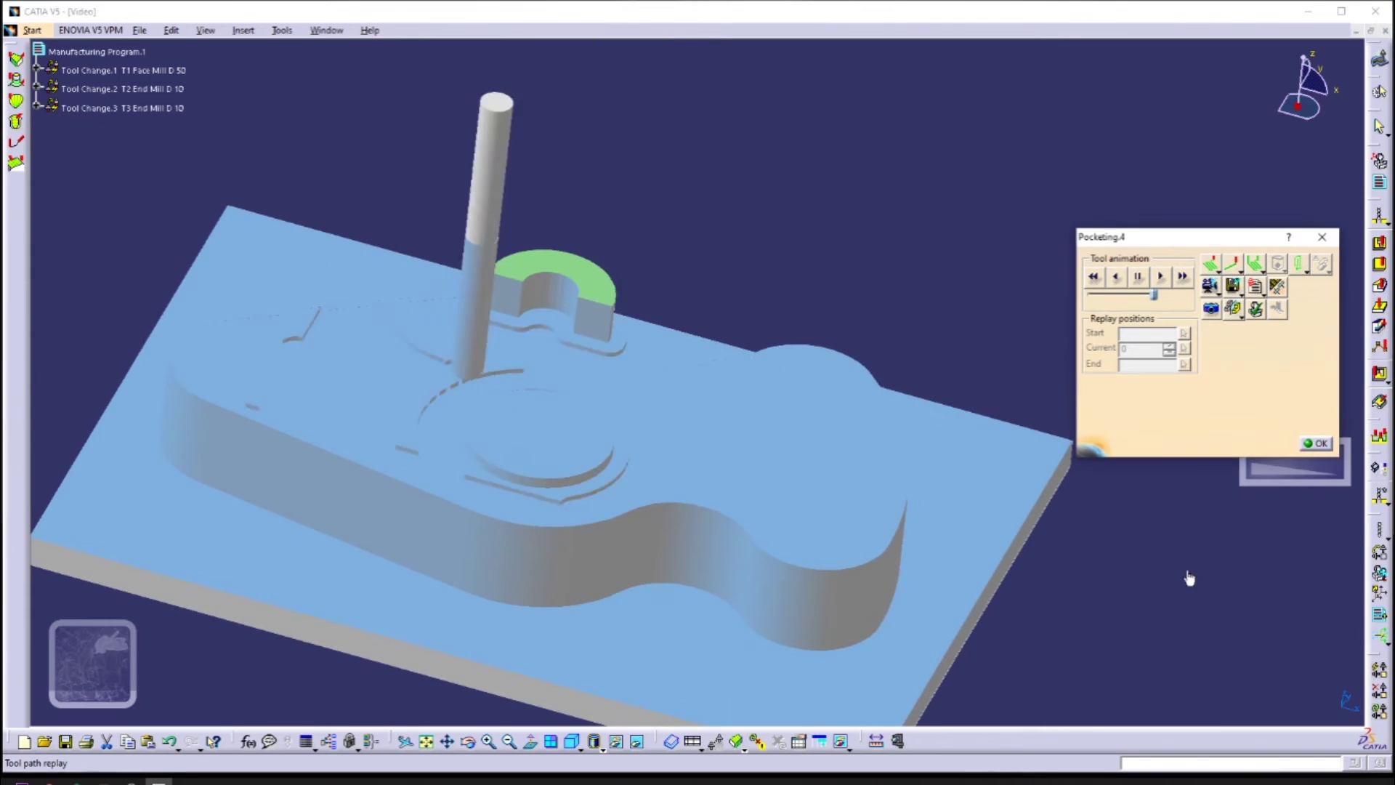
pyautogui.moveTo(1190, 579); pyautogui.dragTo(1164, 542, button='middle')
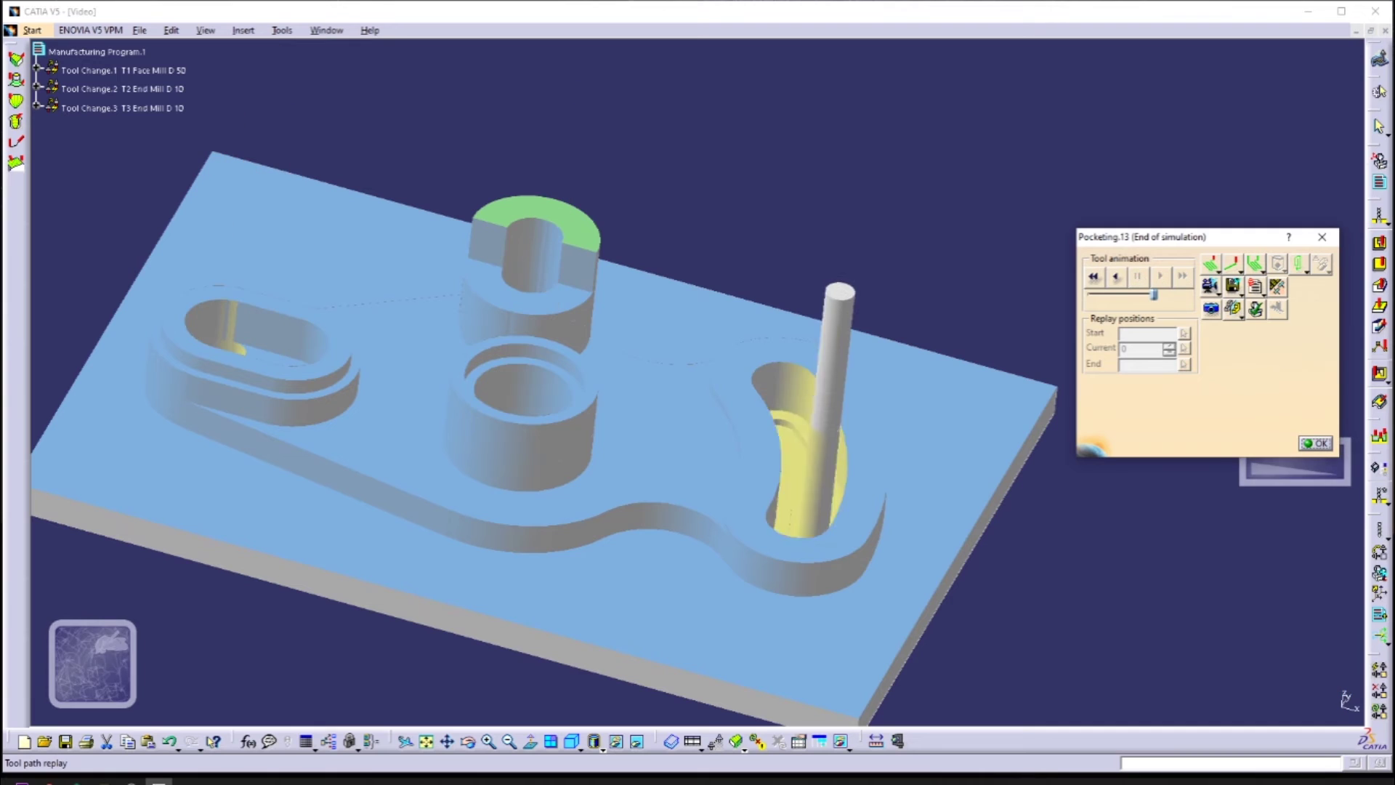
pyautogui.click(1317, 442)
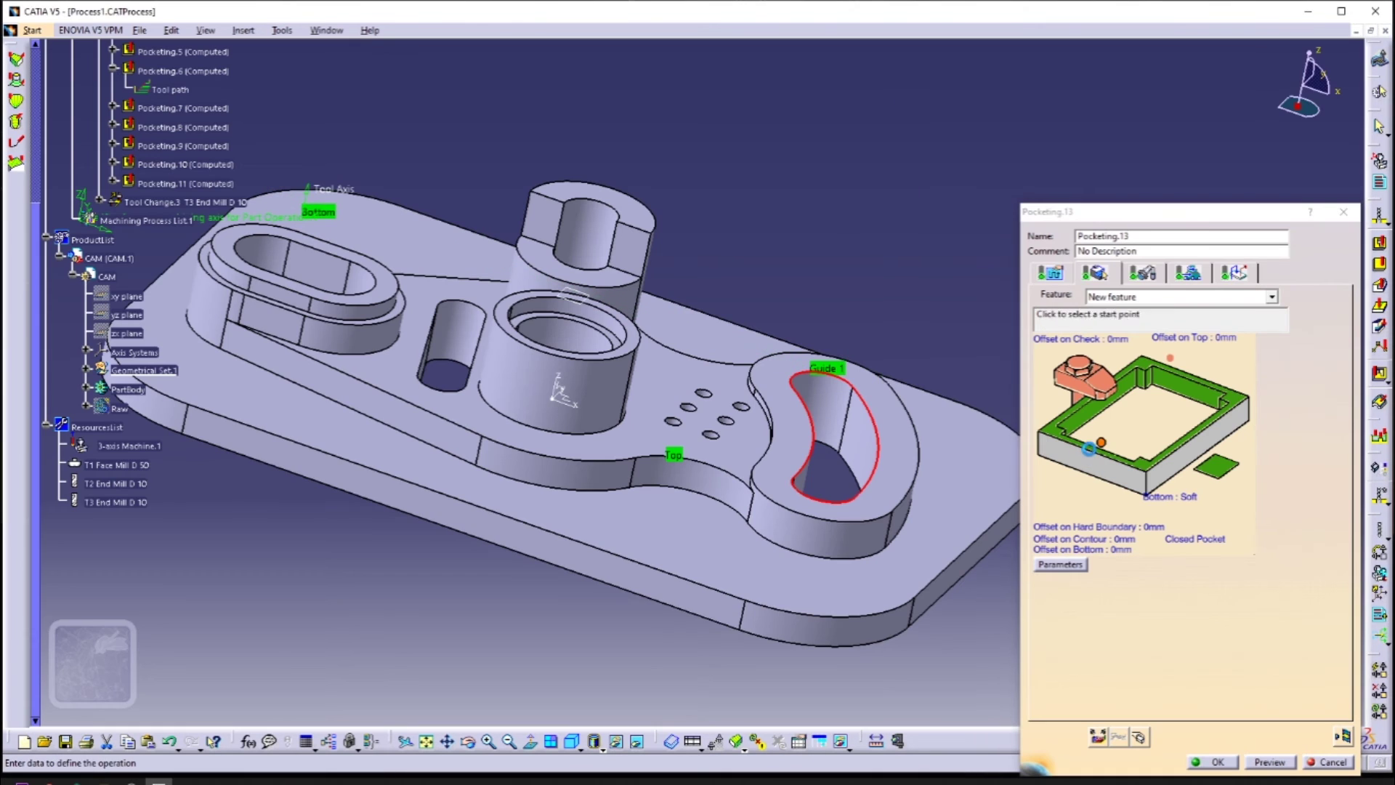
pyautogui.click(1212, 761)
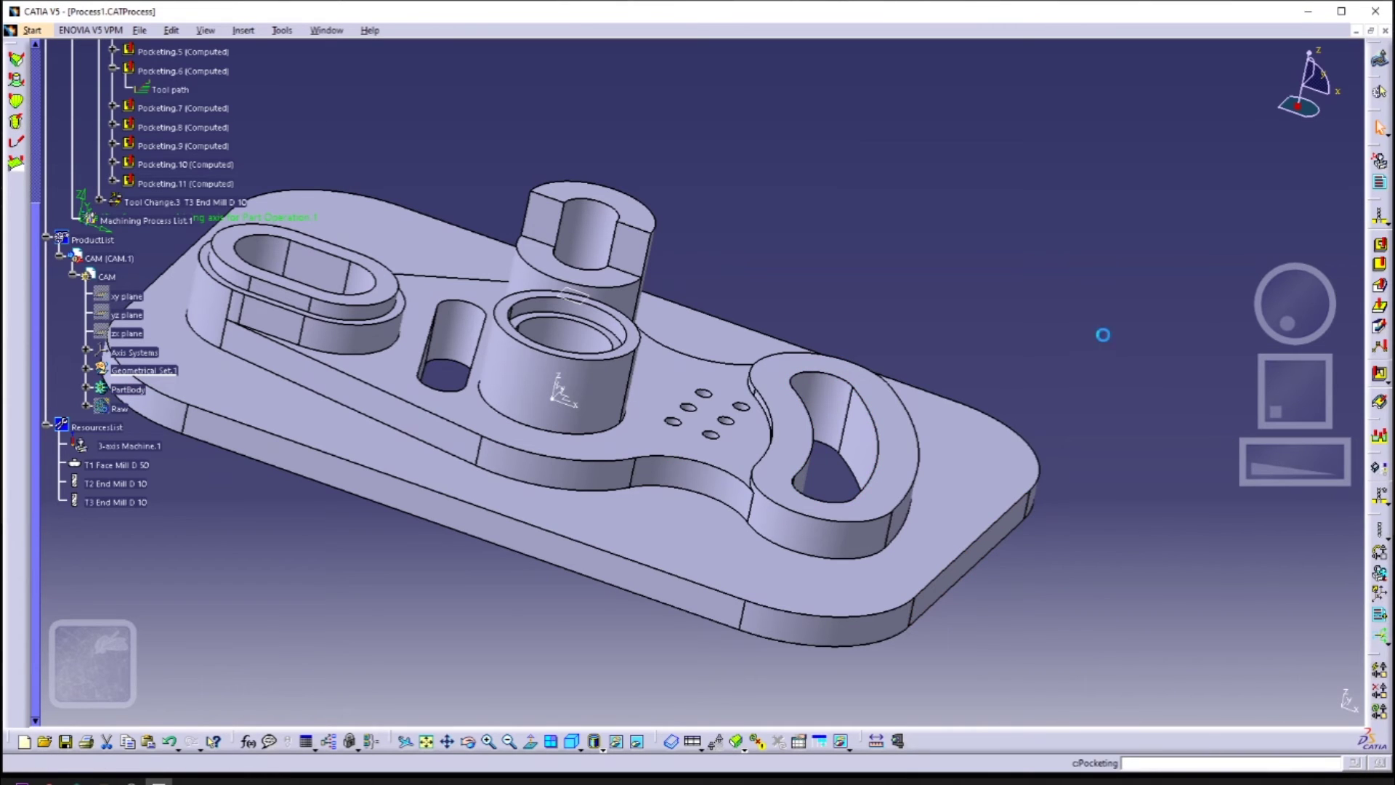
# Create a closed, soft-bottom Pocketing operation from the plate's underside to the raised plateau's upper face and simulate its material removal
pyautogui.click(1257, 536)
pyautogui.click(1183, 456)
pyautogui.click(716, 341)
pyautogui.moveTo(747, 499); pyautogui.dragTo(690, 494, button='middle')
pyautogui.click(1206, 400)
pyautogui.click(732, 387)
pyautogui.click(1235, 604)
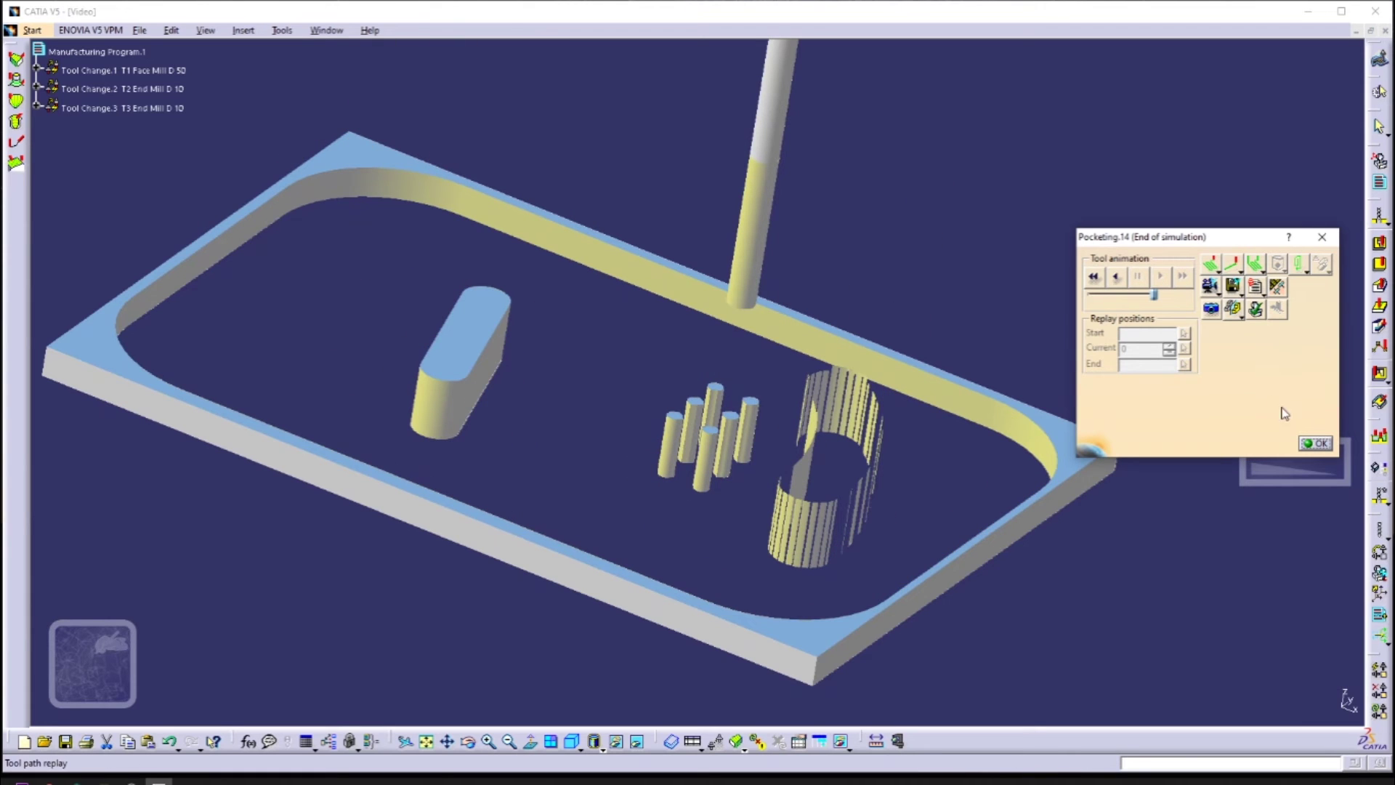
pyautogui.click(1315, 444)
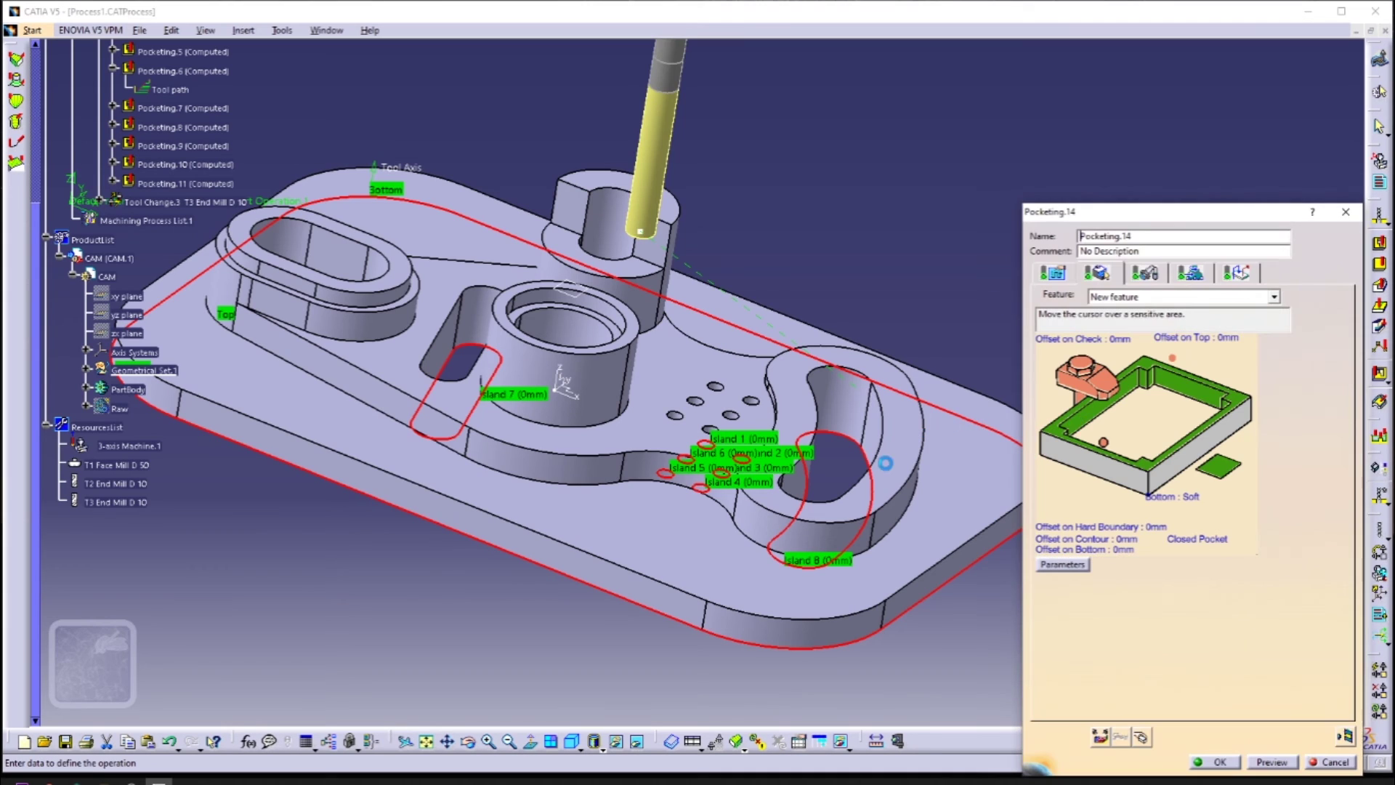
# Remove the underside's guide contour and all islands, and pick the straight through-slot's rim as the new guide
pyautogui.rightClick(1192, 387)
pyautogui.click(1235, 530)
pyautogui.rightClick(766, 455)
pyautogui.click(809, 641)
pyautogui.moveTo(763, 581); pyautogui.dragTo(700, 509, button='middle')
pyautogui.click(1191, 386)
pyautogui.click(710, 337)
pyautogui.click(249, 104)
pyautogui.click(1046, 726)
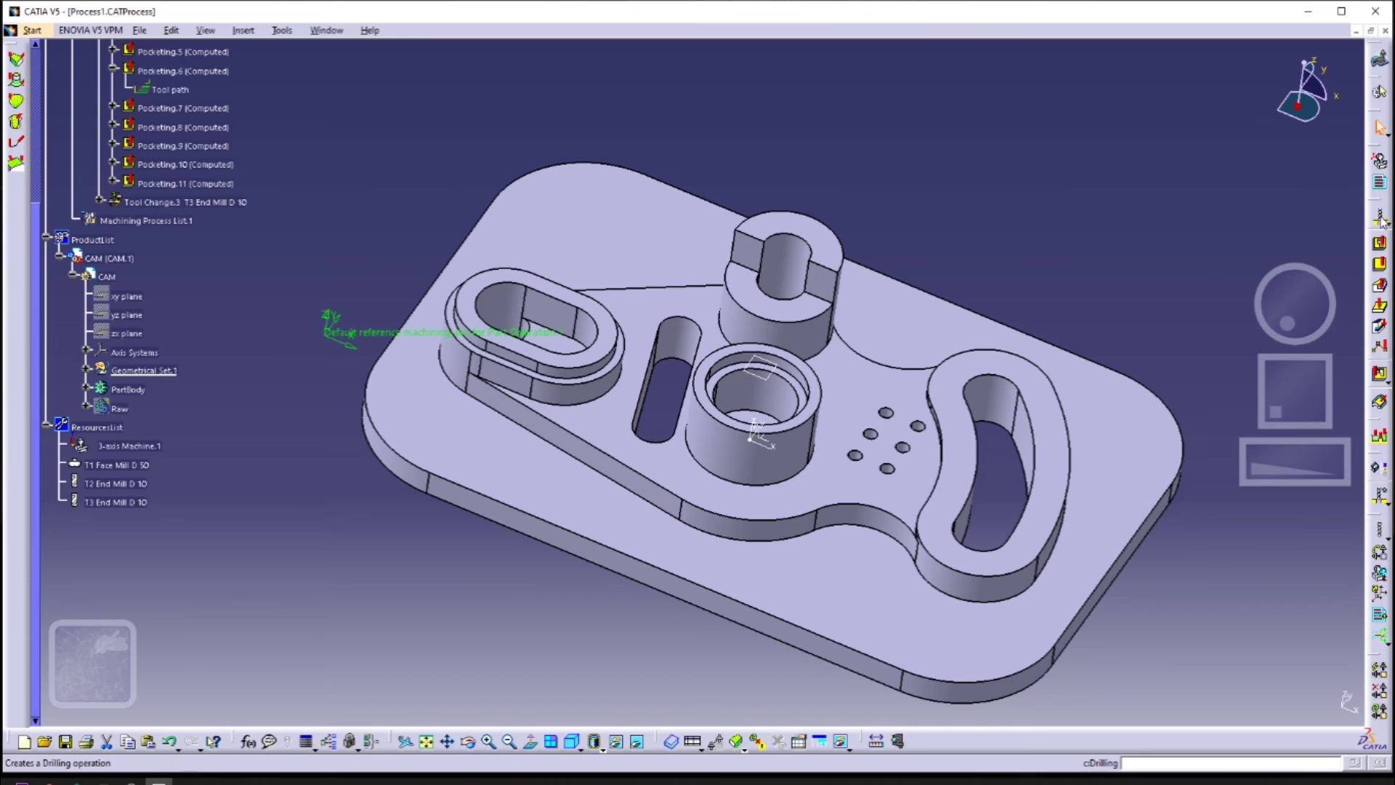
# Create a Drilling operation on the six small holes with the raised plateau's upper face as top element
pyautogui.click(1231, 412)
pyautogui.moveTo(921, 427); pyautogui.dragTo(643, 427, button='middle')
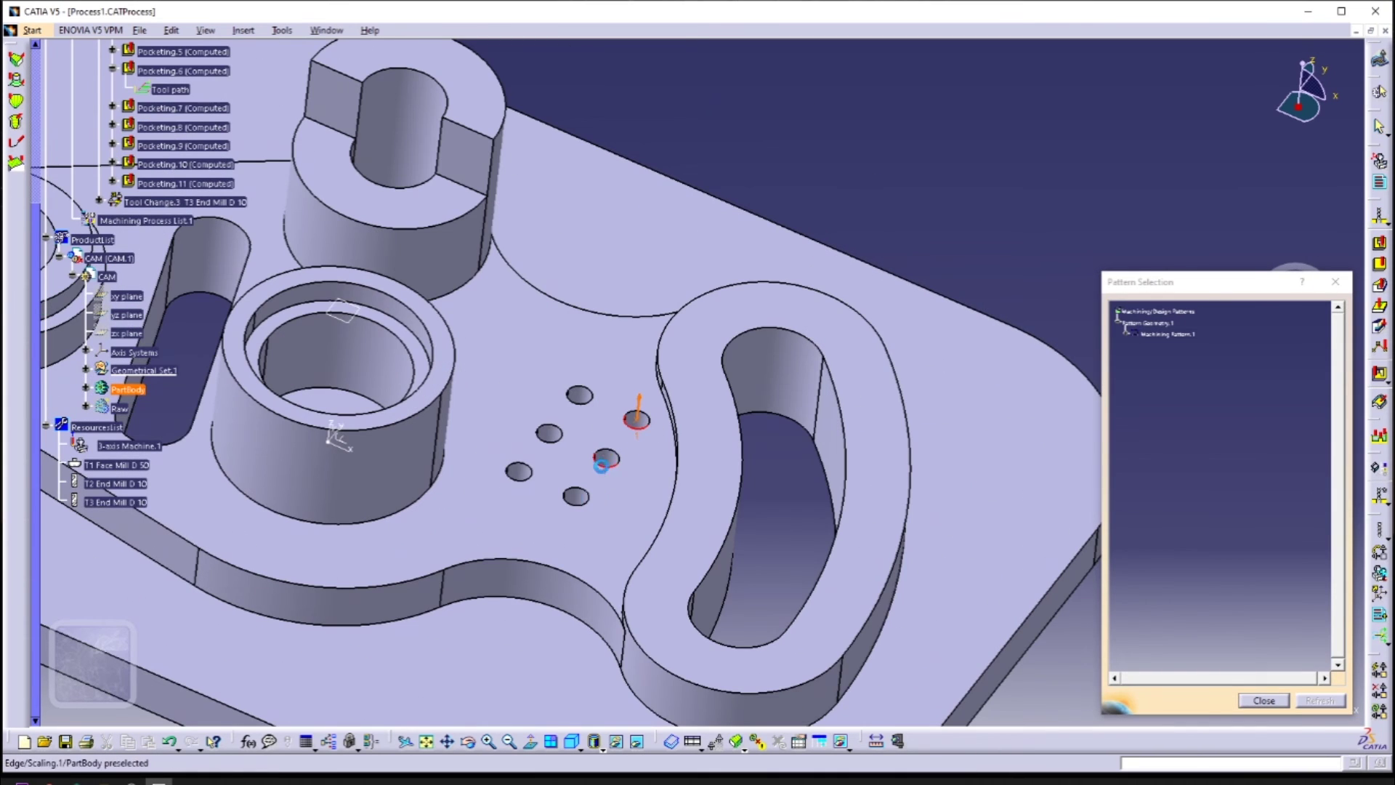
pyautogui.click(1264, 700)
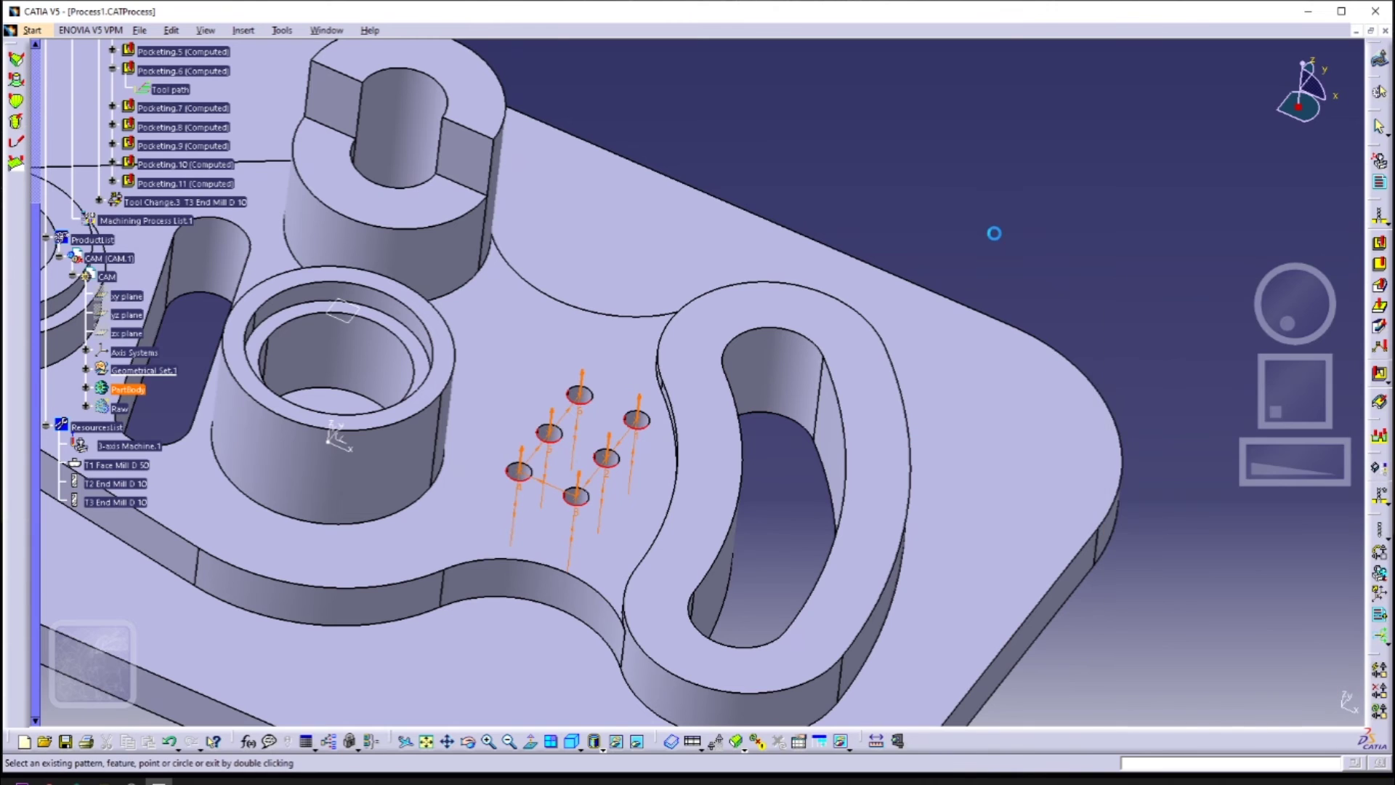
pyautogui.click(1141, 411)
pyautogui.click(404, 129)
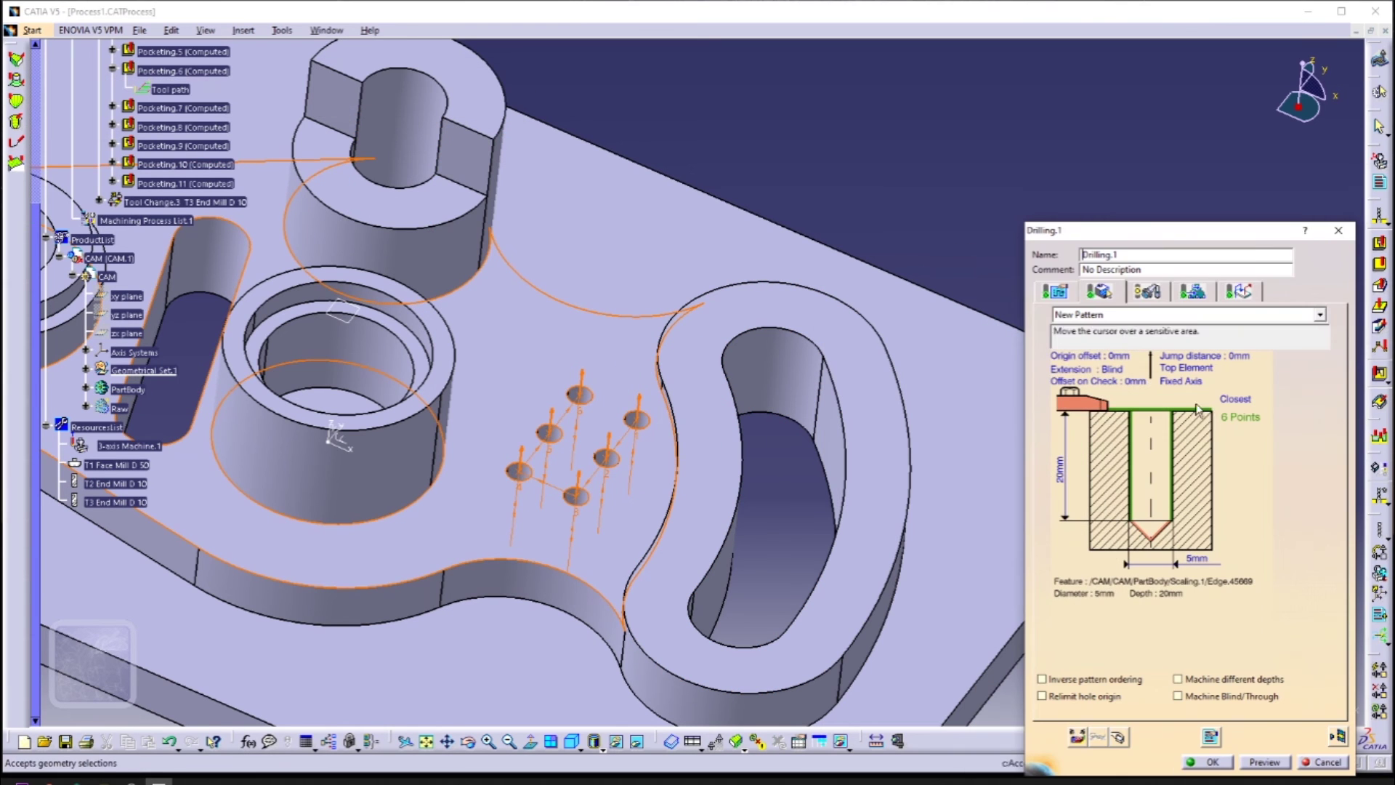
# Enable Machine Blind/Through for the drilling and set its depth to 2.5 mm
pyautogui.moveTo(908, 465); pyautogui.dragTo(581, 218, button='middle')
pyautogui.click(1190, 699)
pyautogui.moveTo(741, 276); pyautogui.dragTo(1008, 374, button='middle')
pyautogui.doubleClick(1073, 471)
pyautogui.write('30')
pyautogui.press('Return')
pyautogui.doubleClick(1068, 471)
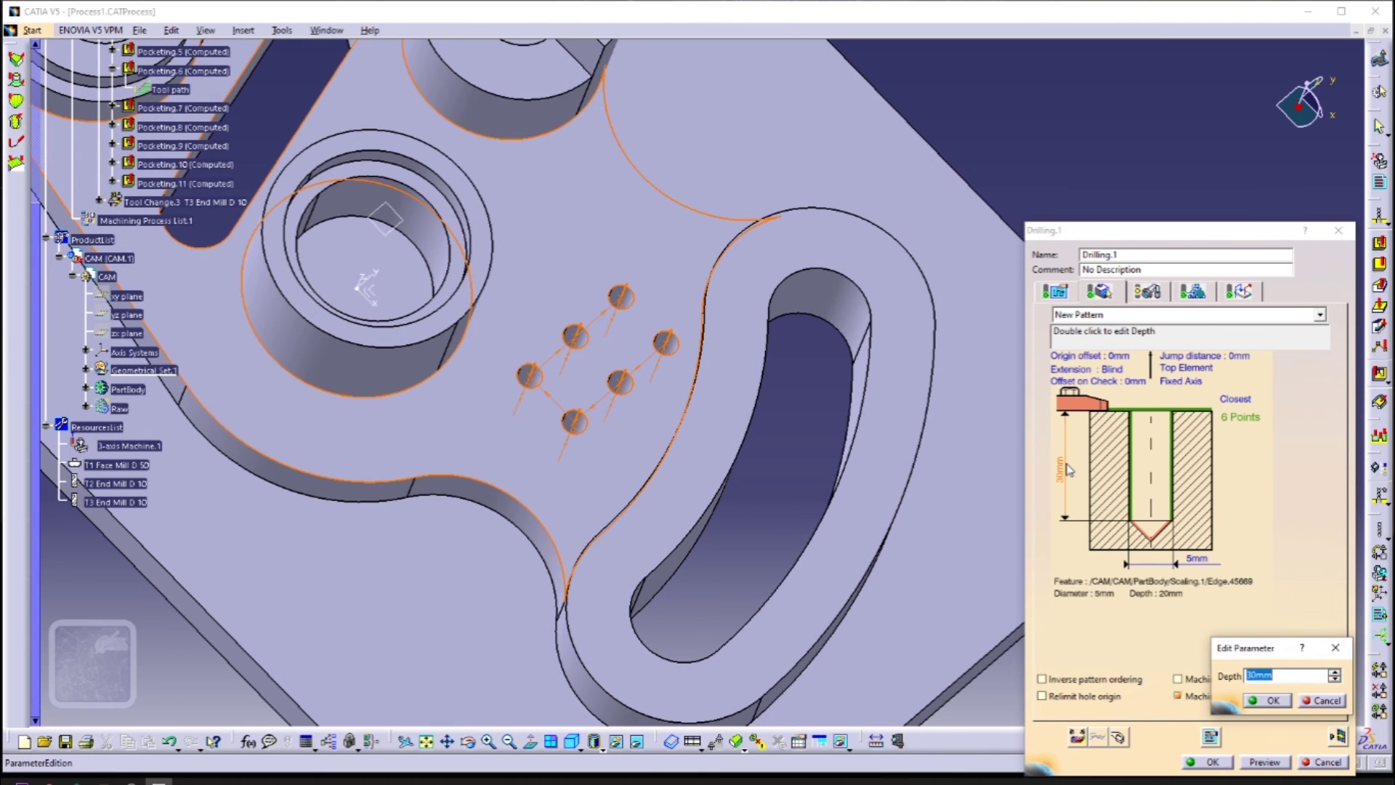
pyautogui.click(1253, 701)
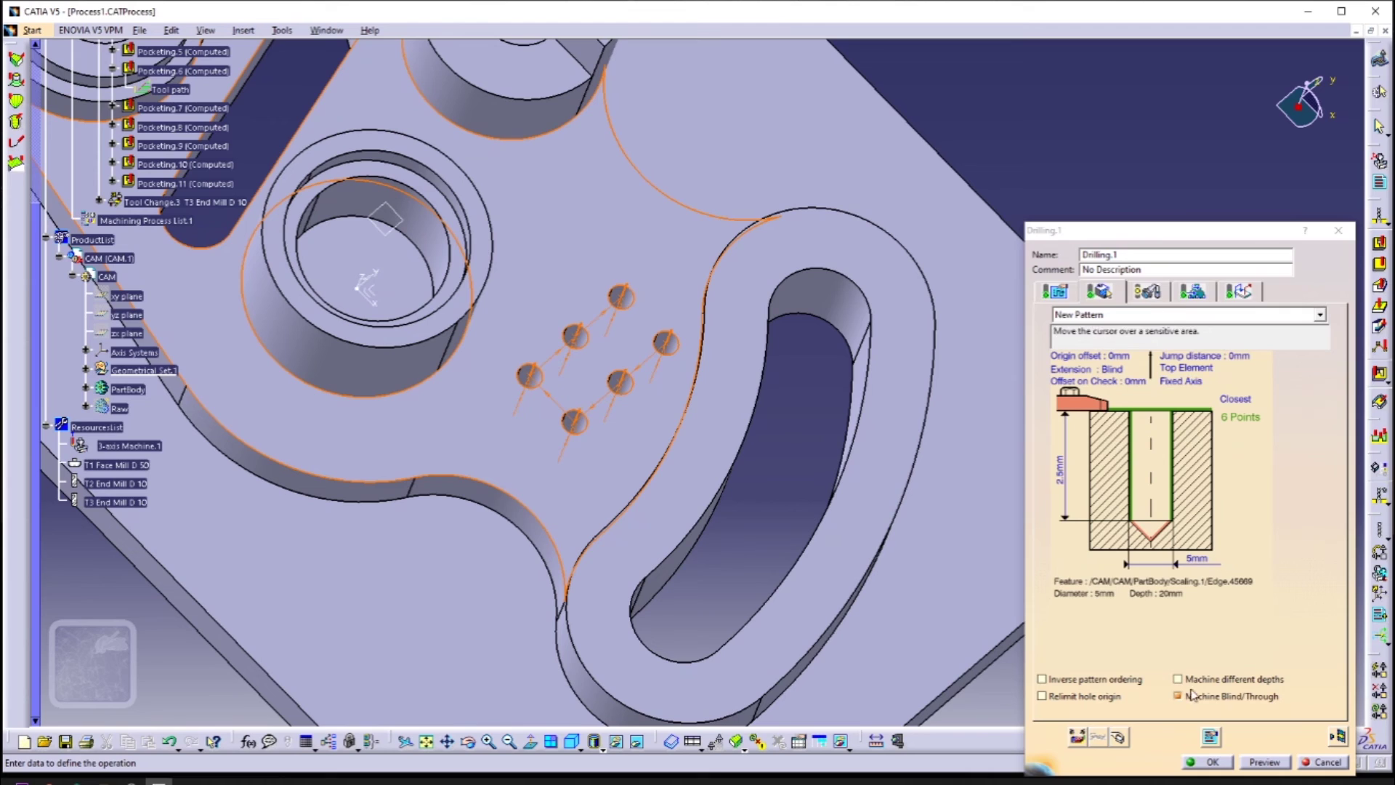
# Assign a T4 Center Drill D 2.5 to the first drilling operation and compute its tool path
pyautogui.click(1147, 292)
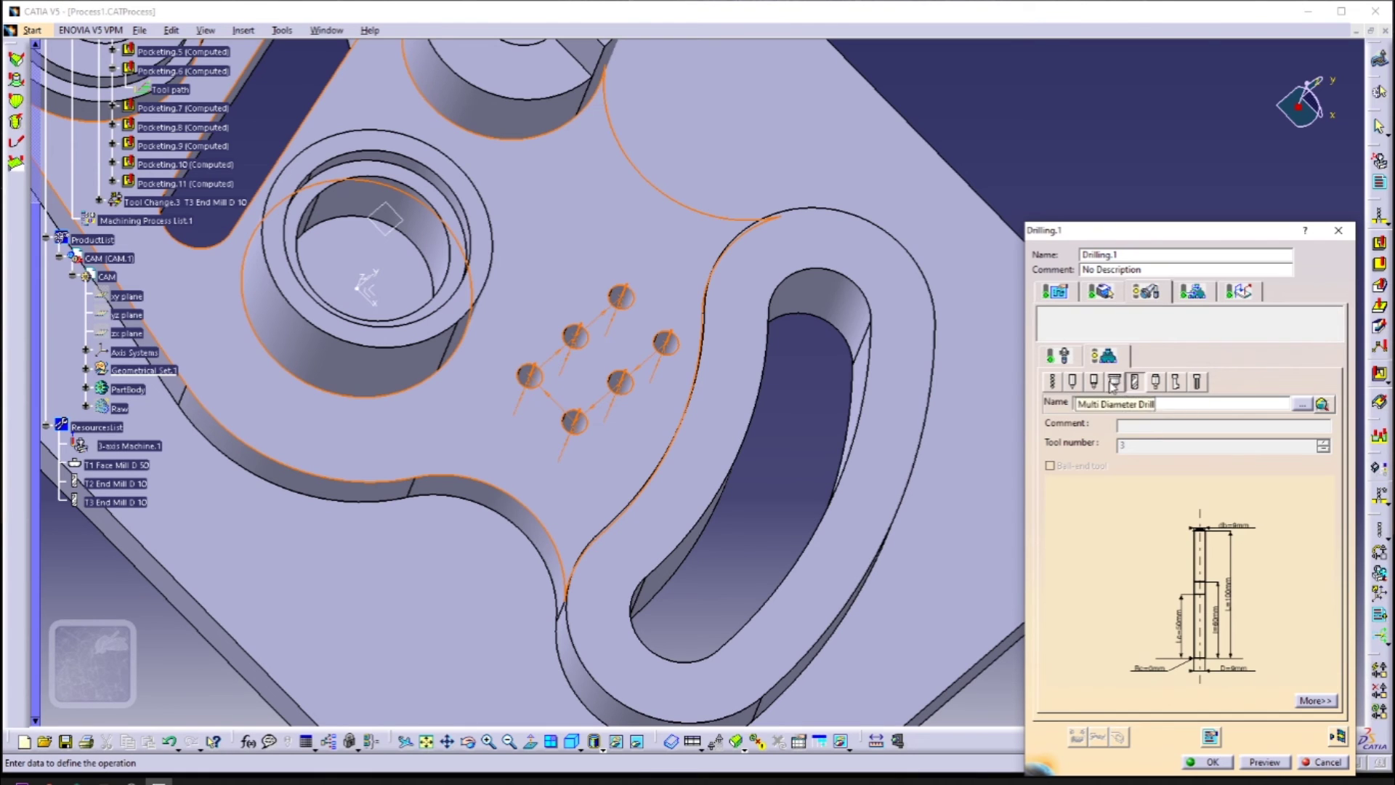
pyautogui.click(1094, 381)
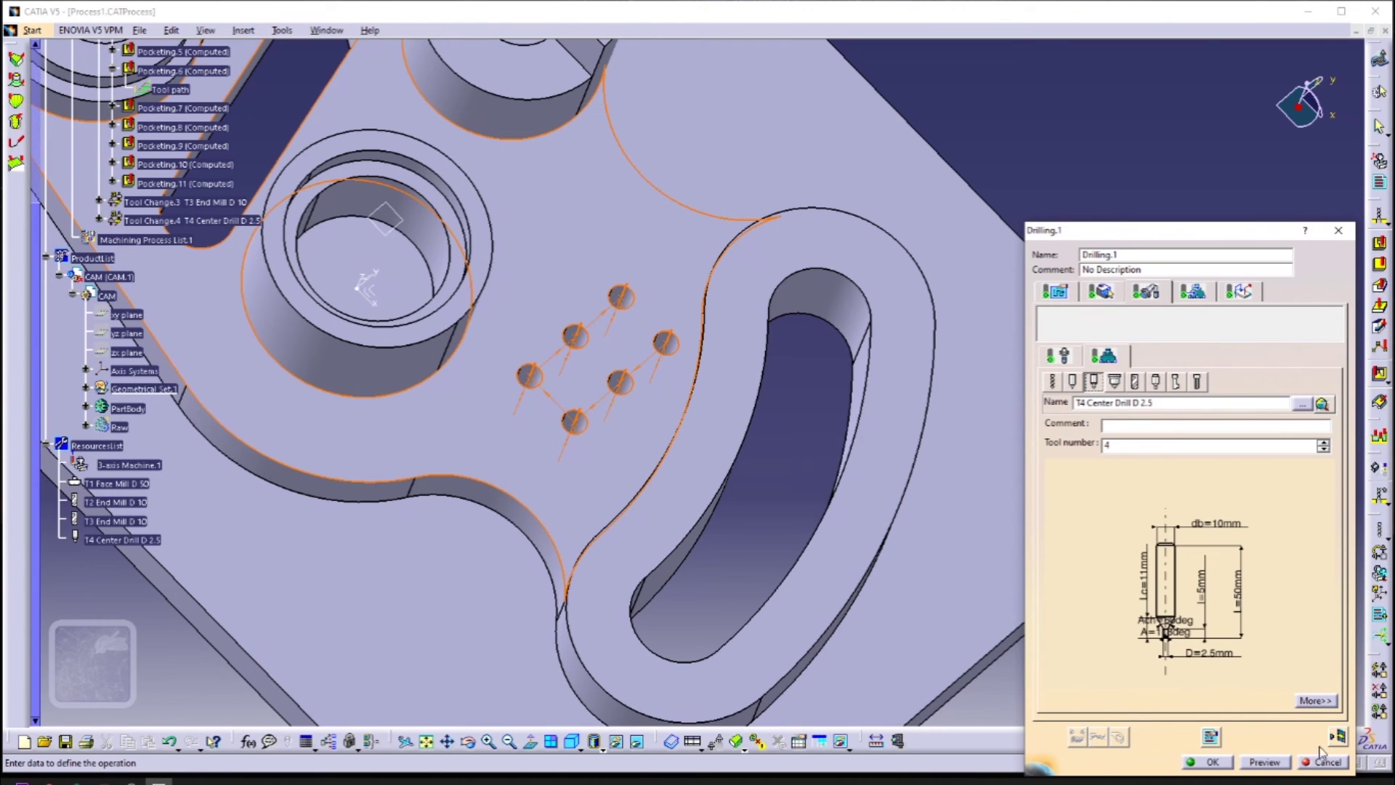
pyautogui.click(1102, 293)
pyautogui.click(1338, 737)
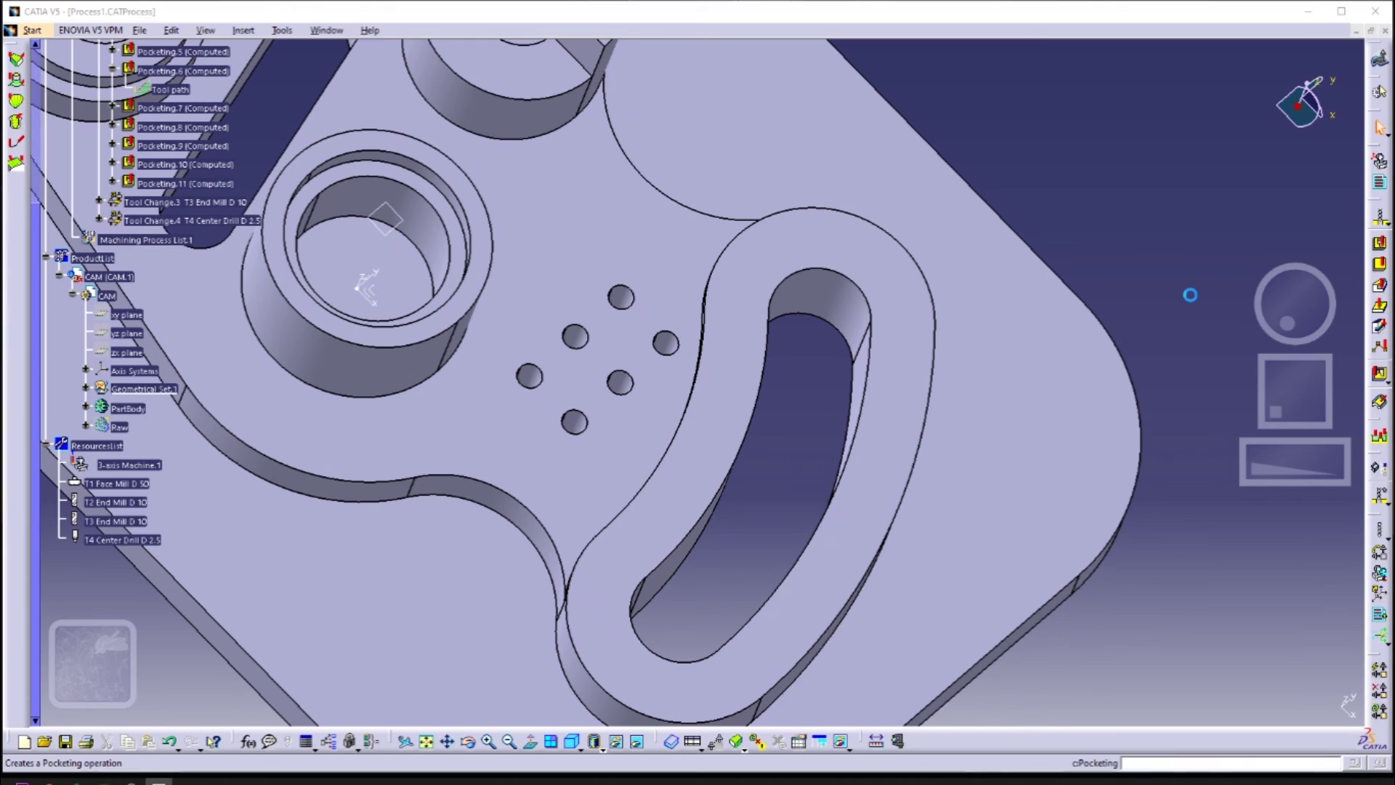
# Create a second Drilling operation on the same six holes with the plateau's upper face as top element, and edit its depth
pyautogui.click(1165, 442)
pyautogui.click(660, 355)
pyautogui.click(612, 392)
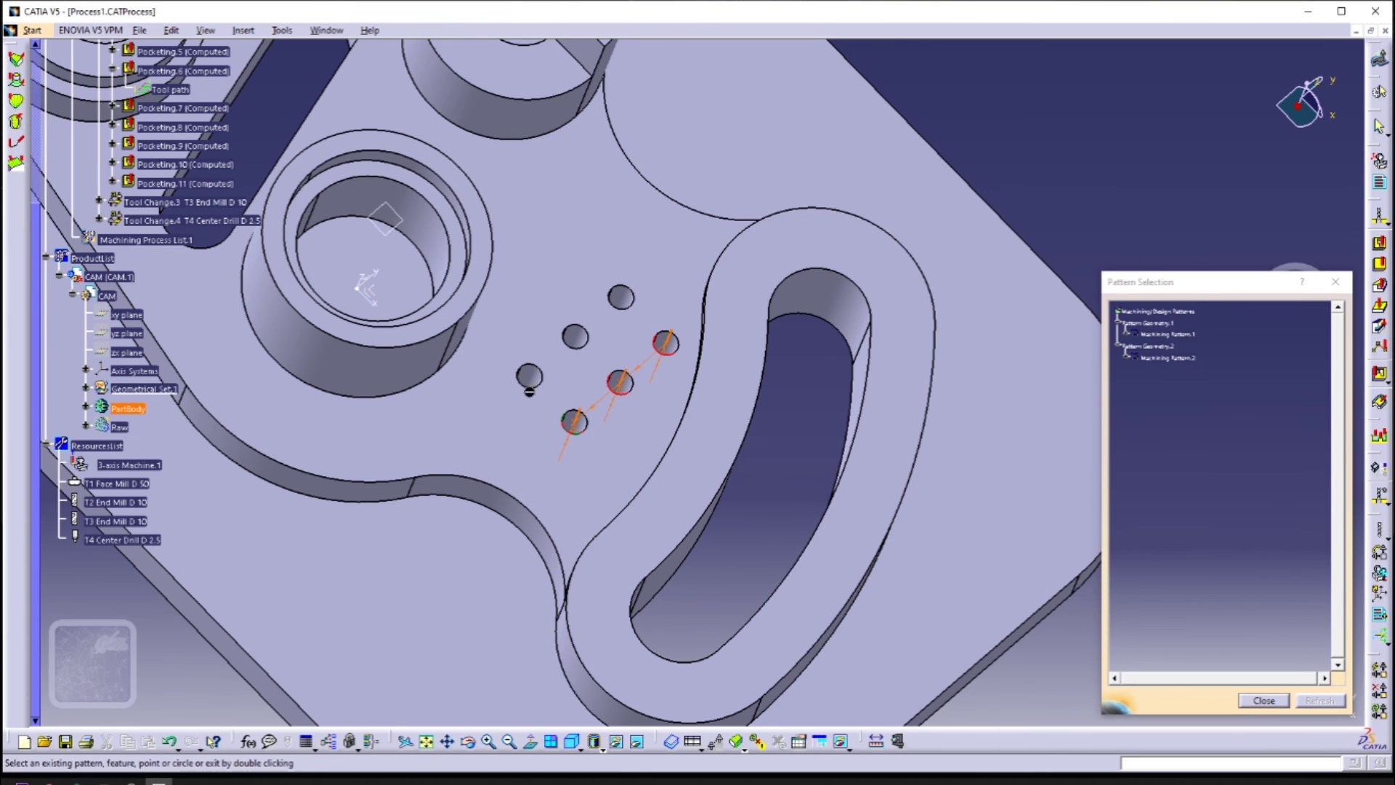
pyautogui.click(1263, 699)
pyautogui.click(1161, 409)
pyautogui.click(669, 303)
pyautogui.click(451, 102)
pyautogui.doubleClick(1055, 479)
pyautogui.write('25')
pyautogui.click(1263, 700)
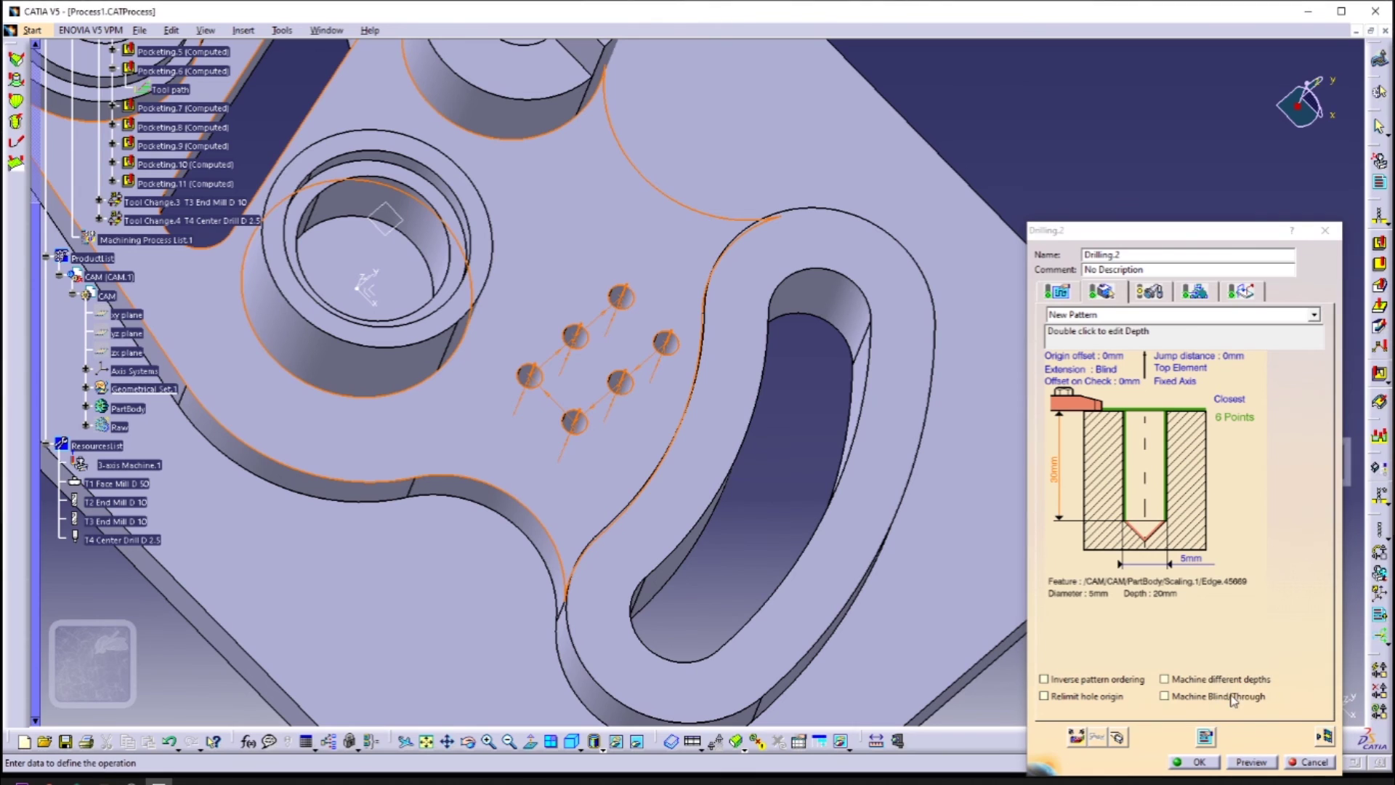
# Assign the T5 Drill D 10 to the second drilling and set its nominal and body diameters to 5 mm
pyautogui.click(1149, 292)
pyautogui.click(1054, 382)
pyautogui.doubleClick(1223, 663)
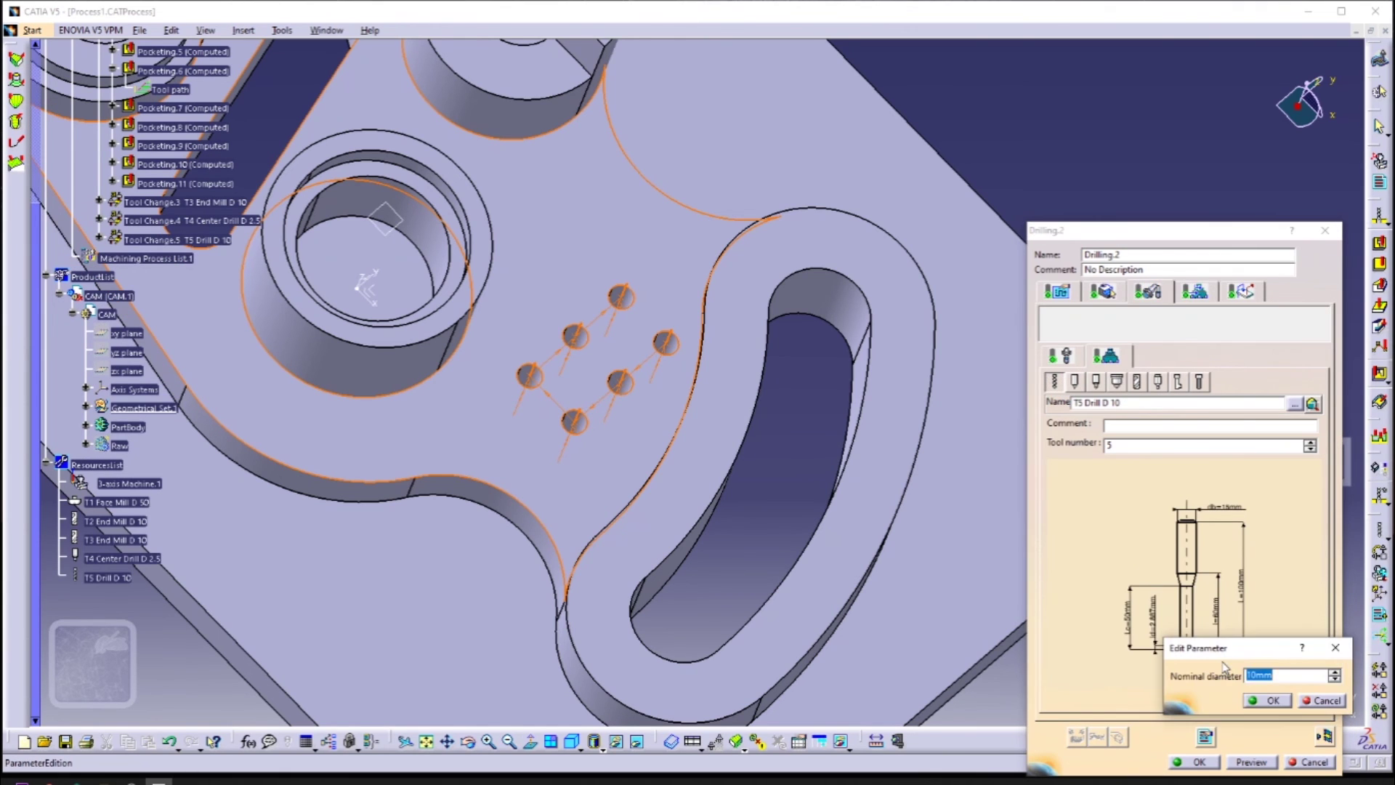
pyautogui.write('5')
pyautogui.press('Return')
pyautogui.doubleClick(1242, 501)
pyautogui.write('5')
pyautogui.press('Return')
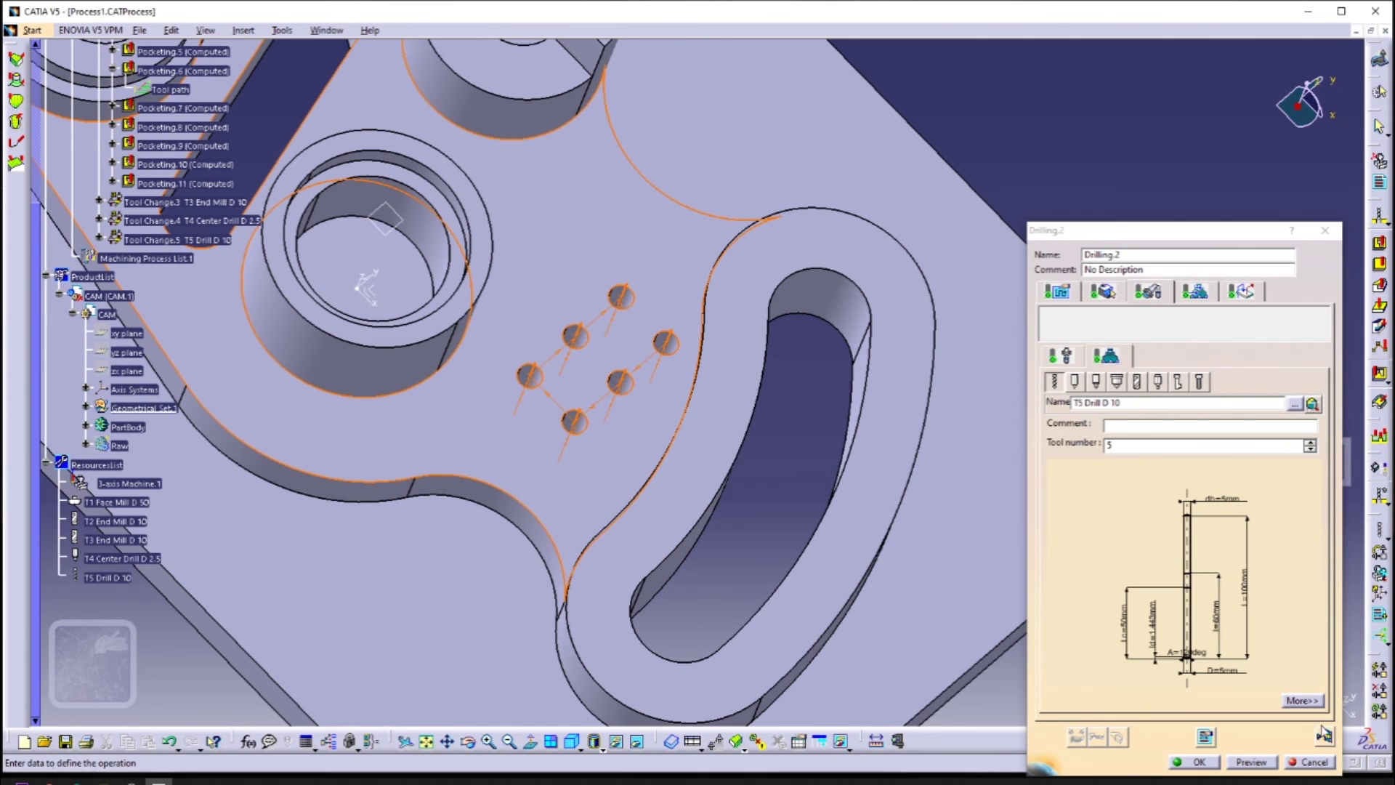
# Compute the second drilling and simulate the material removal to inspect the drilled holes
pyautogui.click(1325, 737)
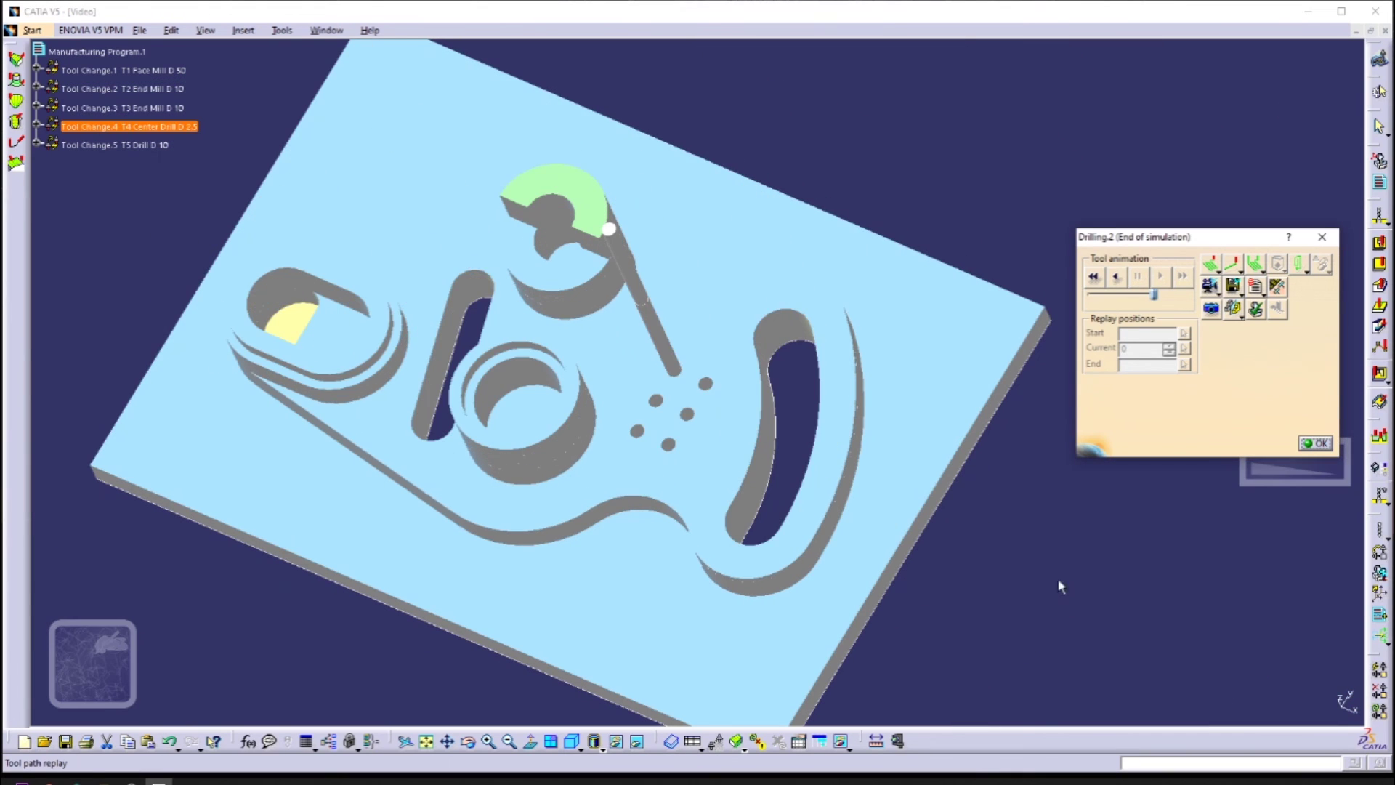
pyautogui.scroll(-1, 1059, 585)
pyautogui.moveTo(1059, 585); pyautogui.dragTo(501, 490, button='middle')
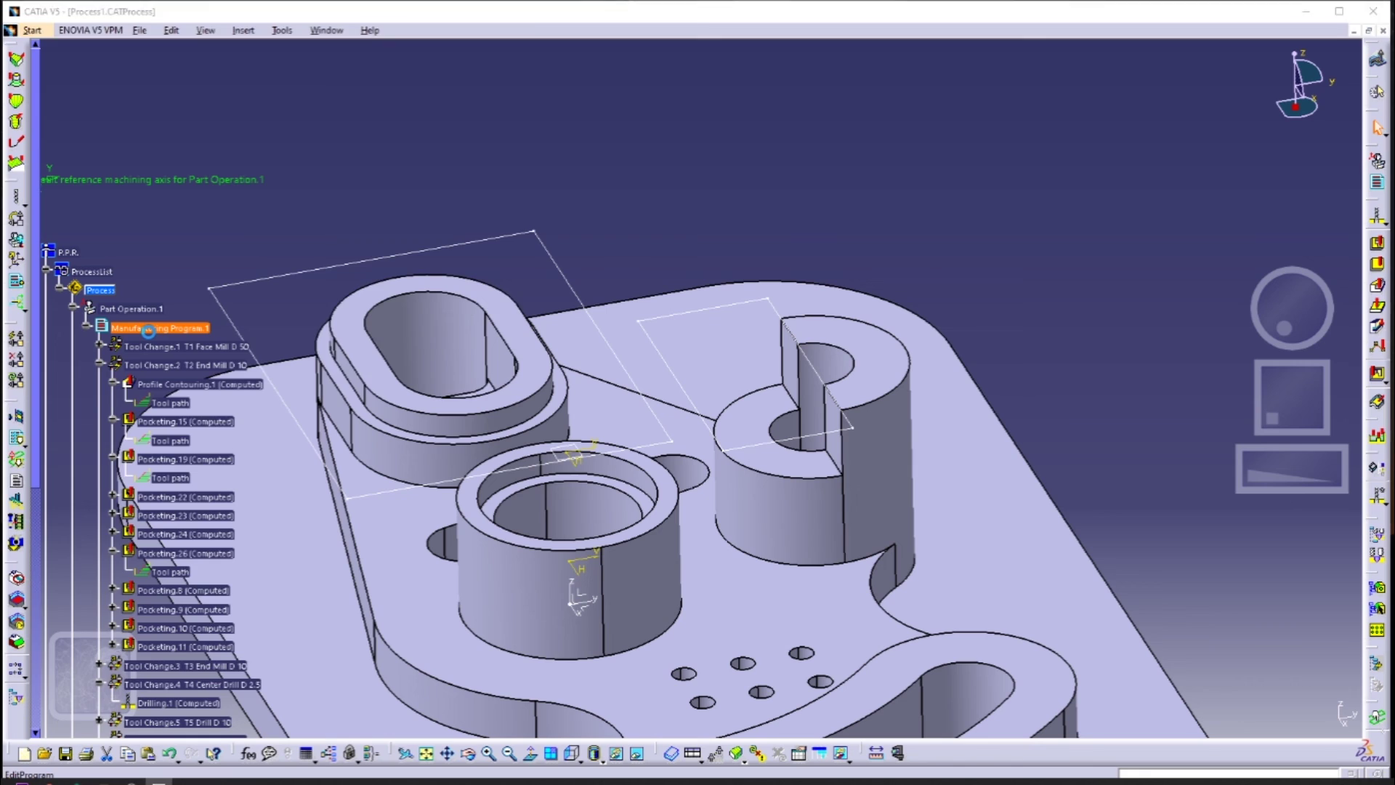
# Play the video simulation of the complete Manufacturing Program.1 and inspect the machined part
pyautogui.doubleClick(149, 331)
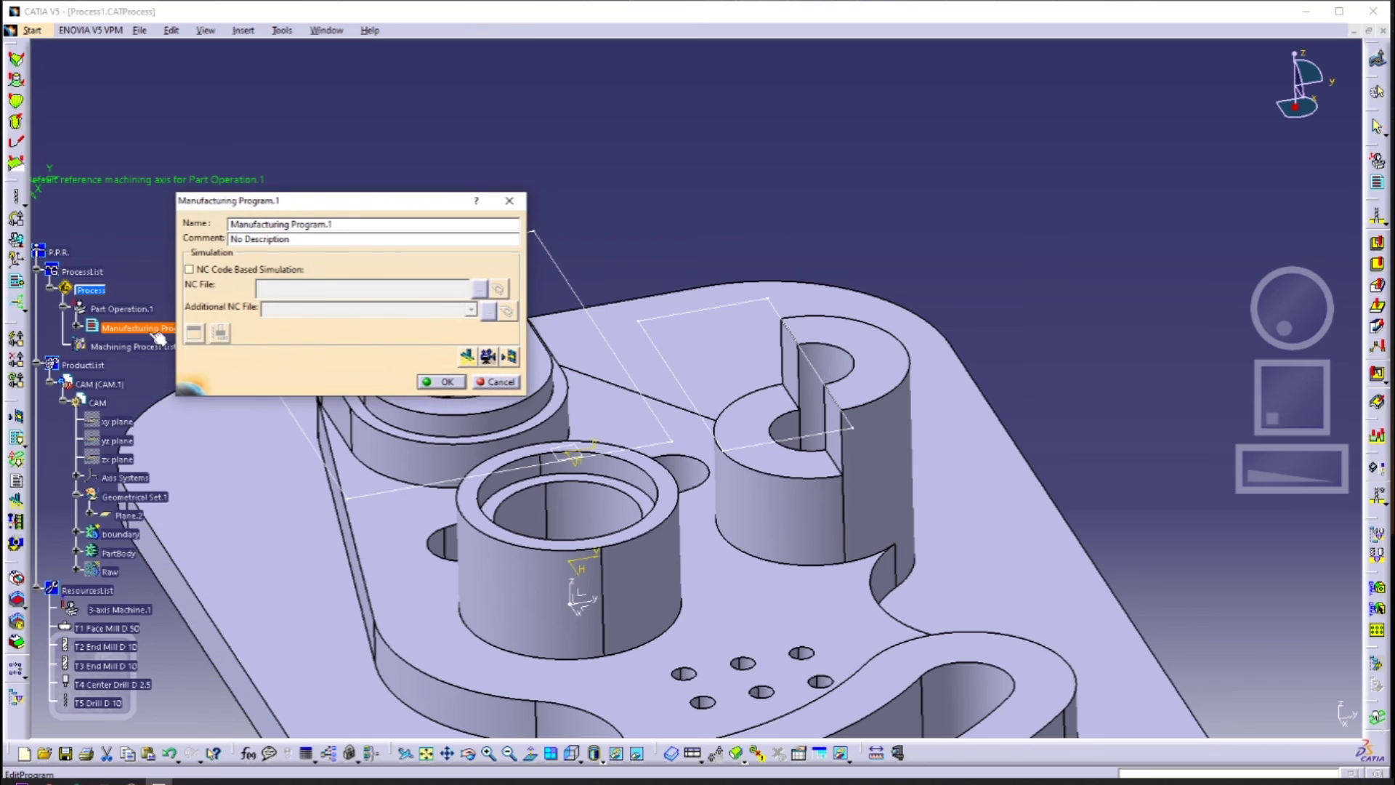
pyautogui.click(487, 356)
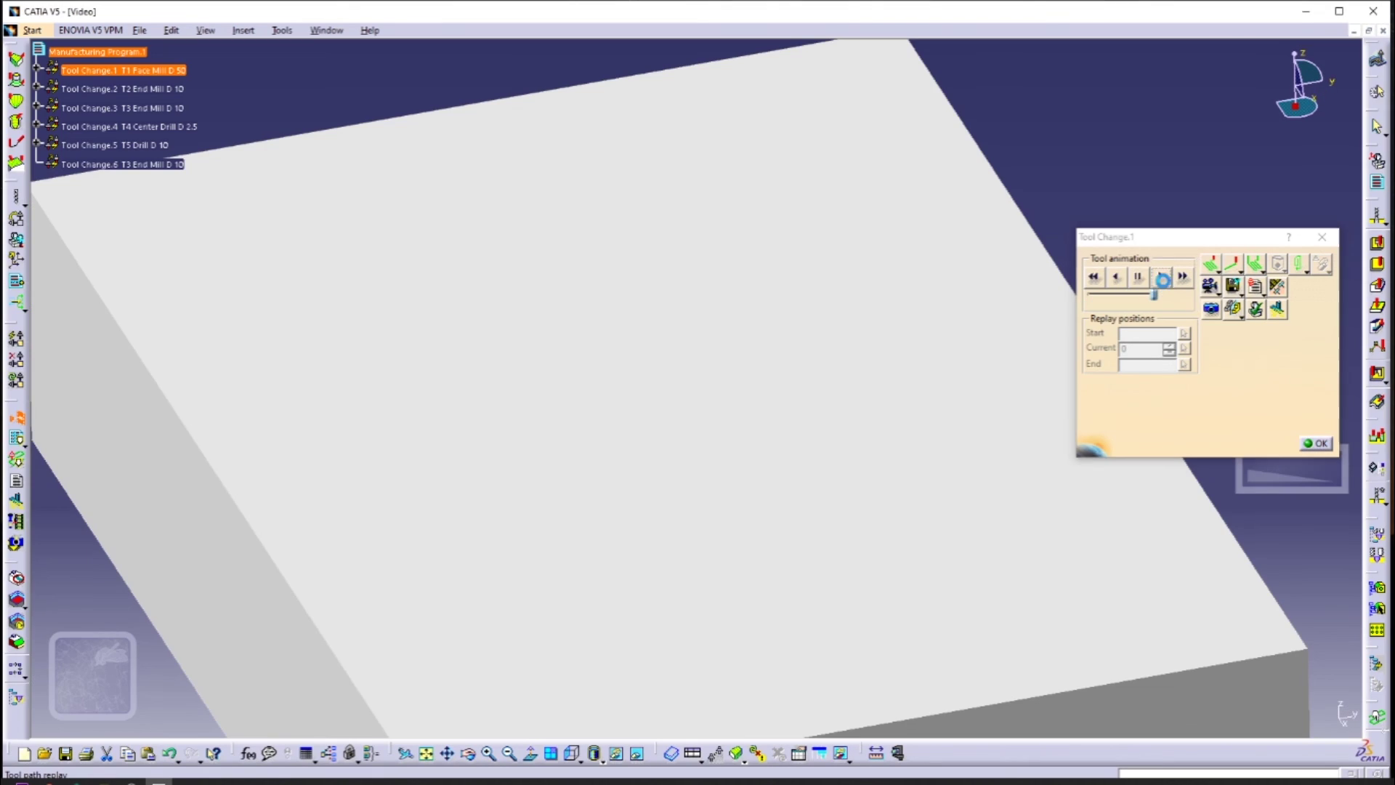
pyautogui.click(1162, 278)
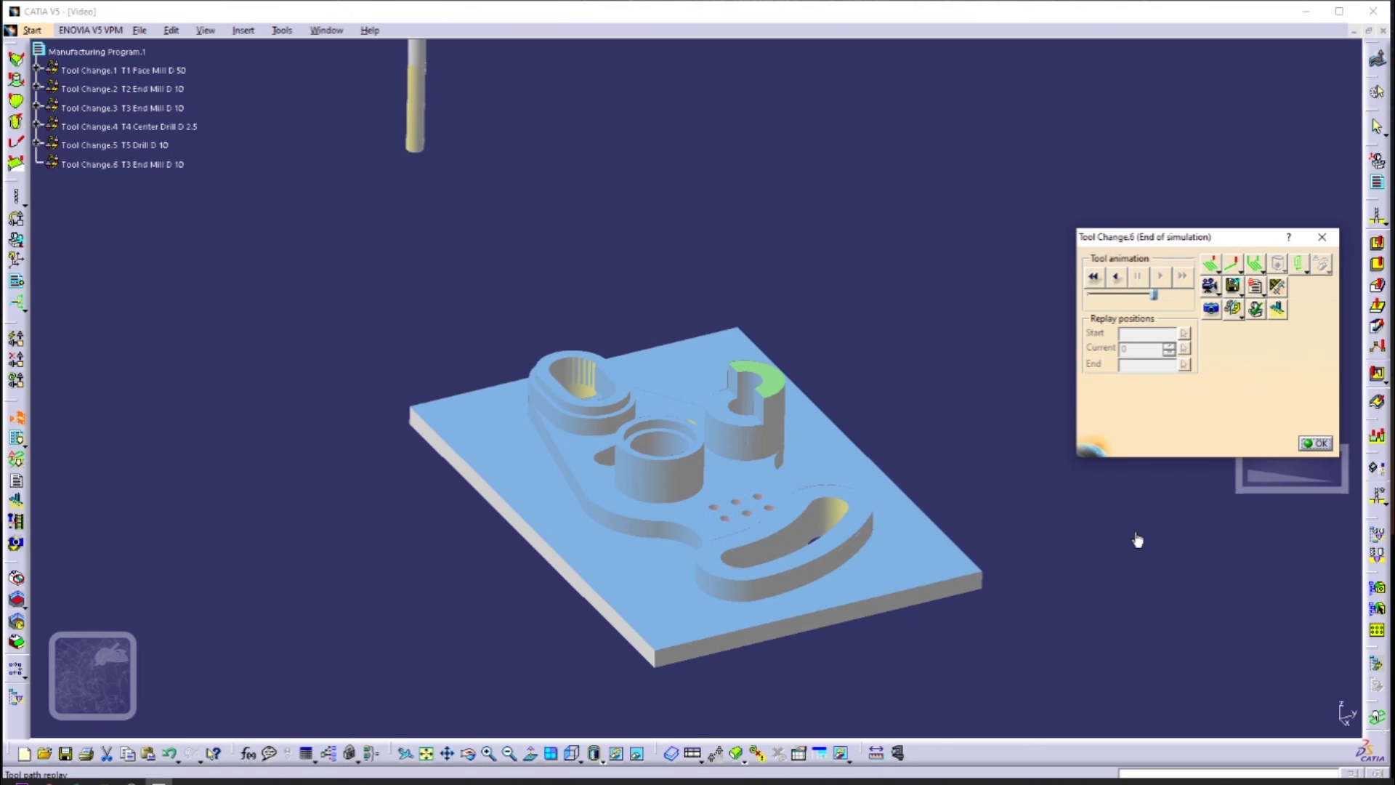
pyautogui.moveTo(894, 364); pyautogui.dragTo(757, 581, button='middle')
pyautogui.moveTo(817, 623); pyautogui.dragTo(753, 641, button='middle')
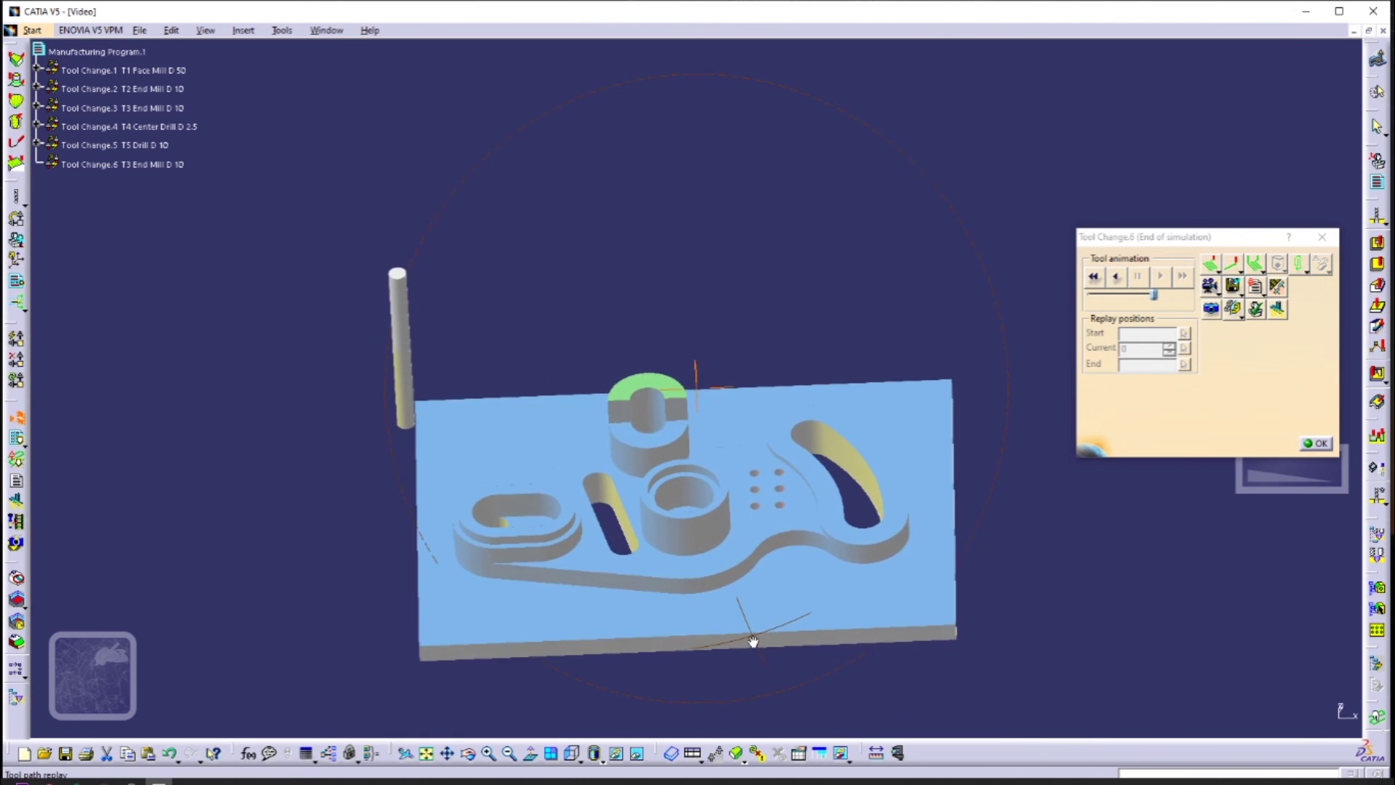